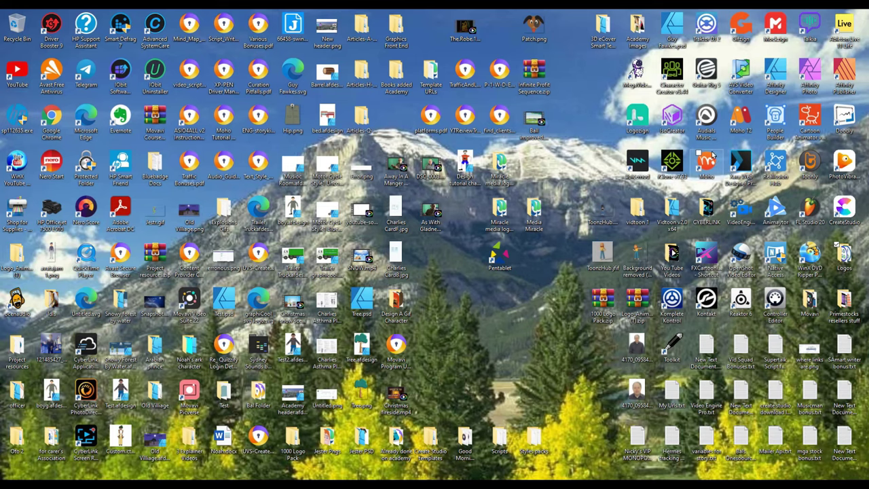
# - Launch Affinity Designer from its Windows desktop icon
pyautogui.click(778, 81)
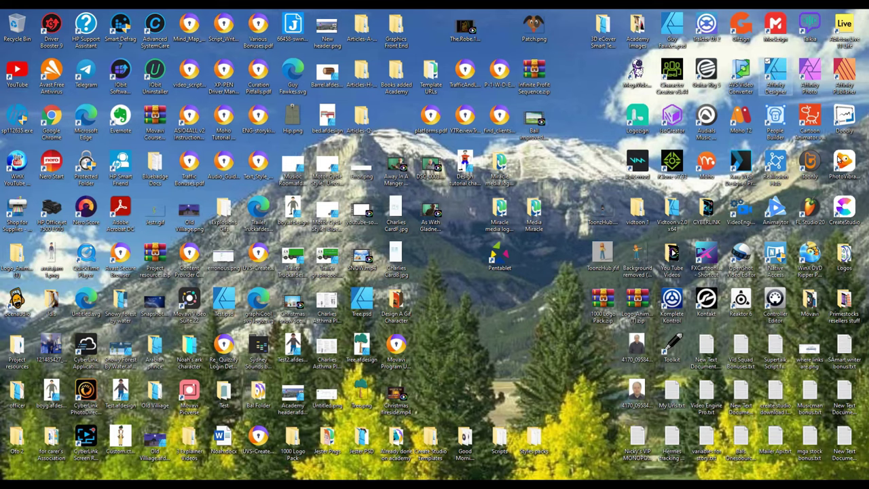
pyautogui.doubleClick(774, 74)
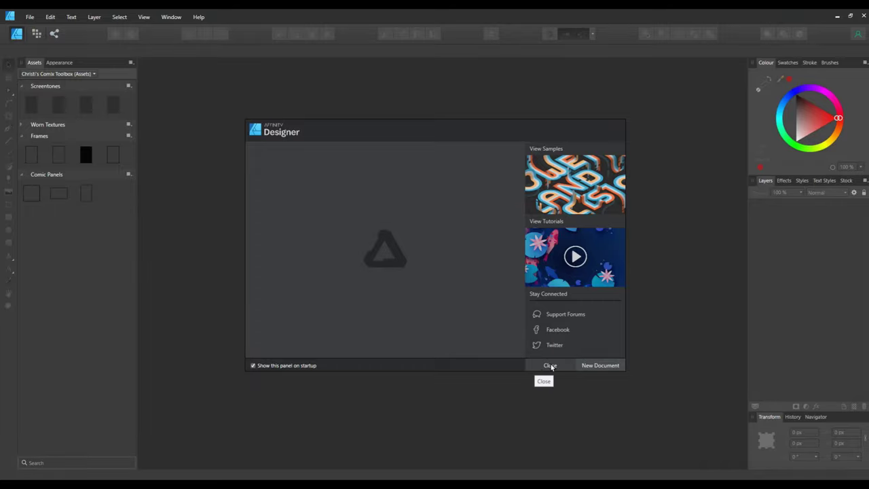
# - Close the welcome panel and open Design tutorial character.afdesign from File > Open Recent
pyautogui.click(549, 366)
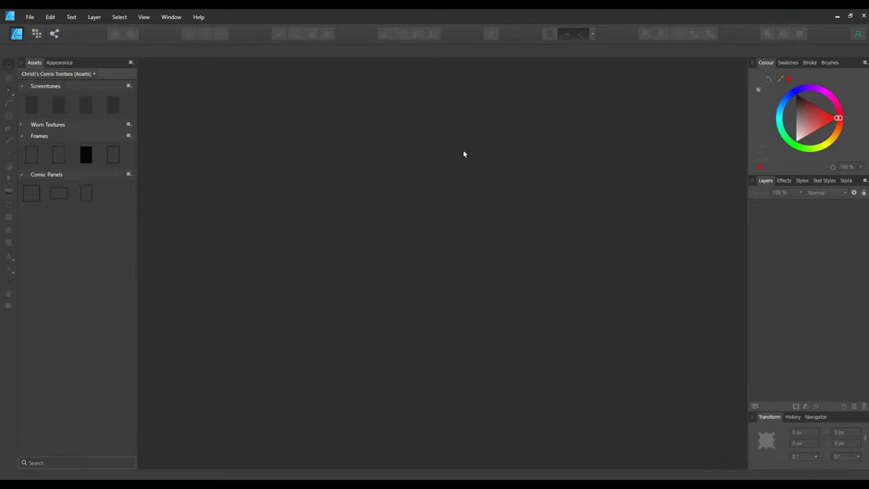
pyautogui.click(30, 18)
pyautogui.moveTo(39, 68)
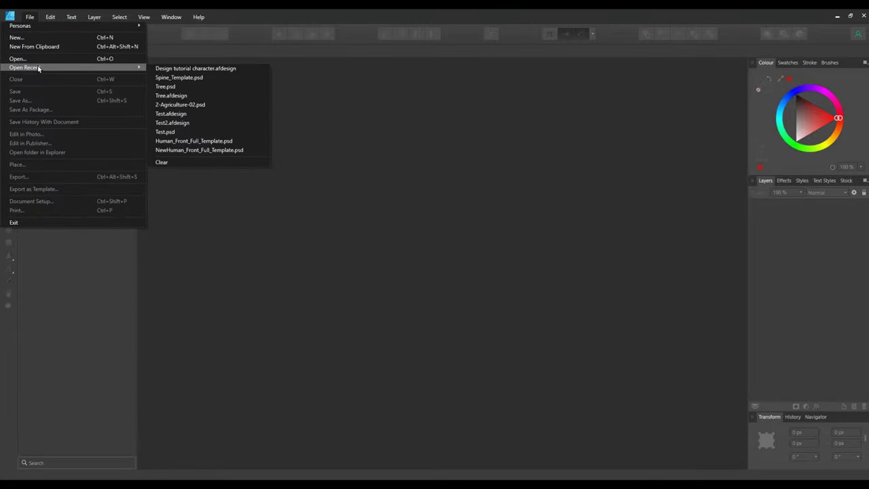
pyautogui.click(189, 69)
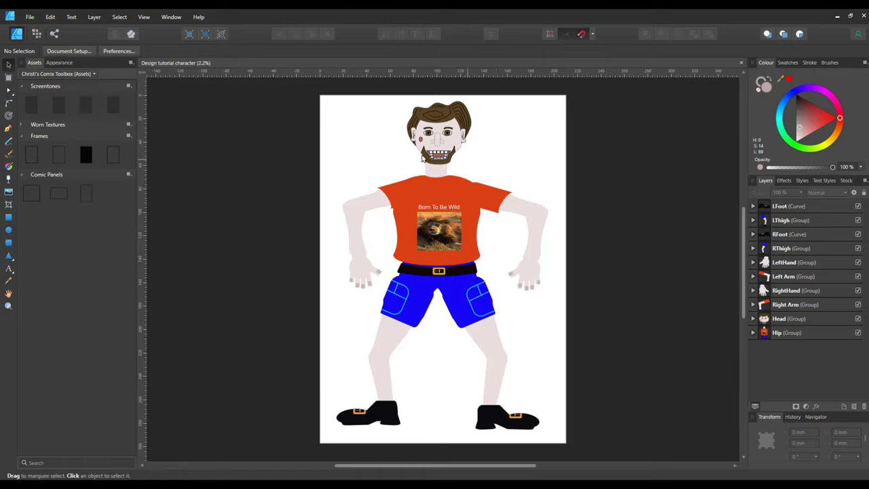
# - Expand Head and Face, then drag the beard (Curve) out of Face to just above it
pyautogui.click(752, 318)
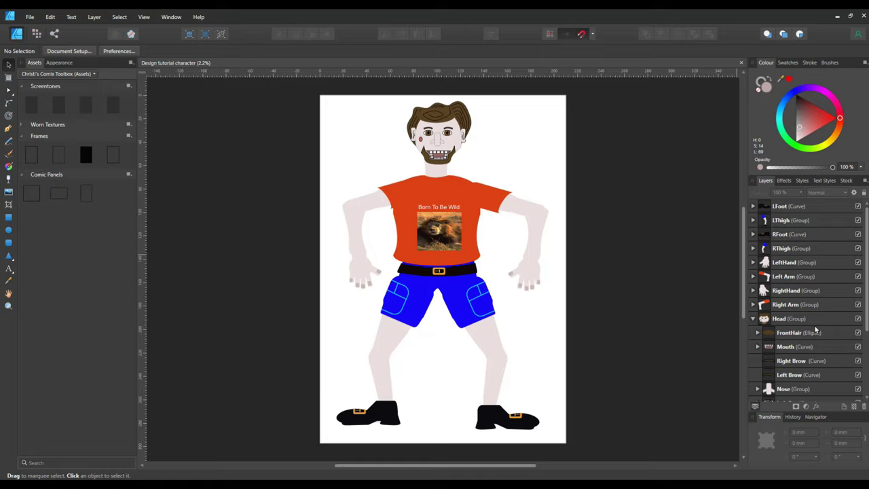
pyautogui.scroll(-5, 865, 342)
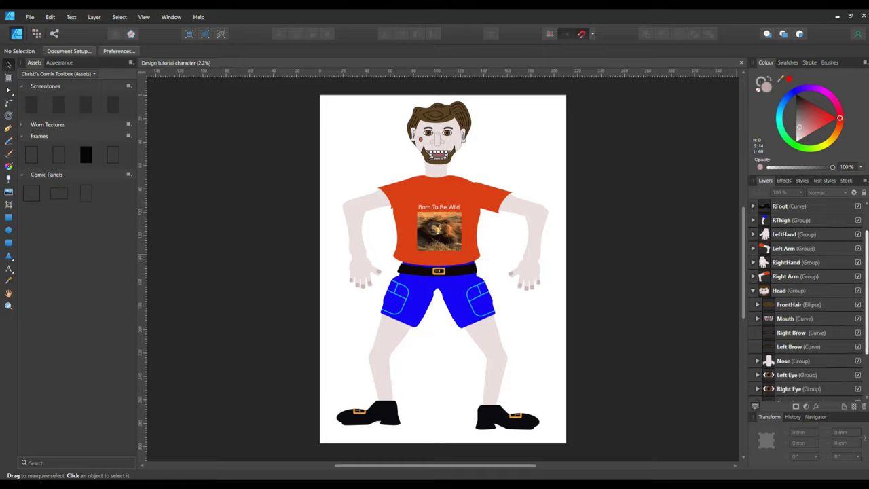
pyautogui.scroll(-2, 765, 337)
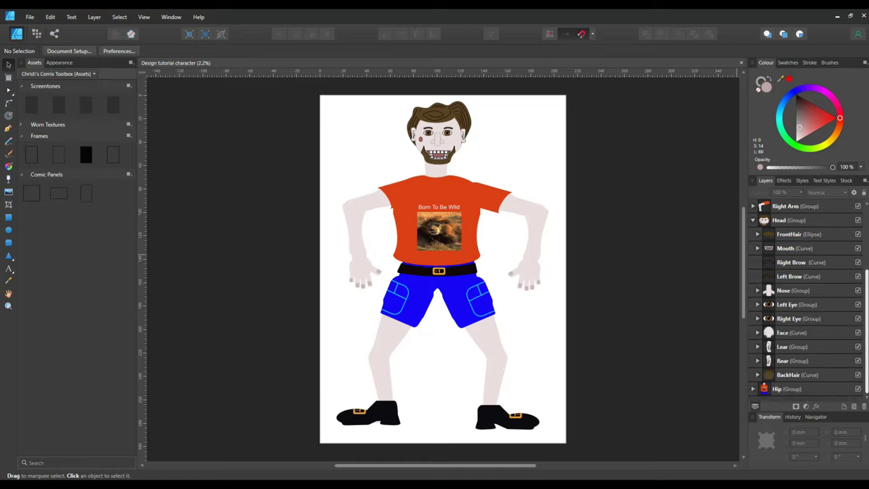
pyautogui.click(757, 333)
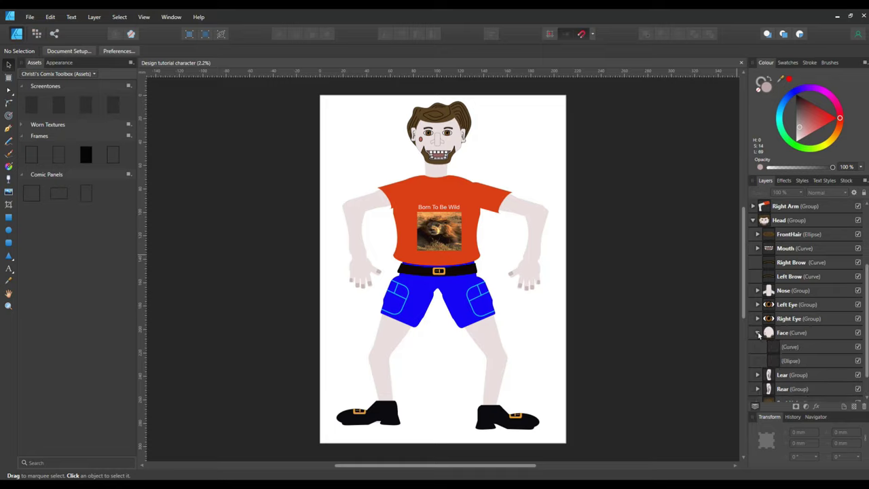
pyautogui.click(787, 347)
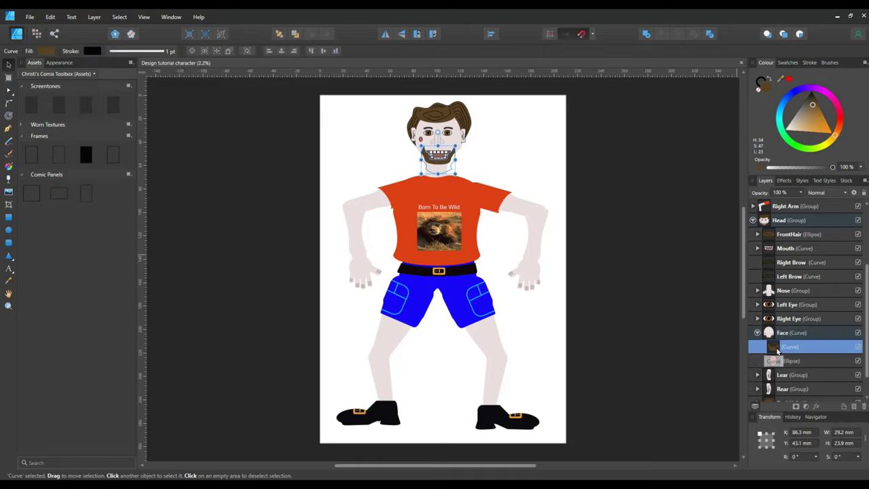
pyautogui.doubleClick(785, 348)
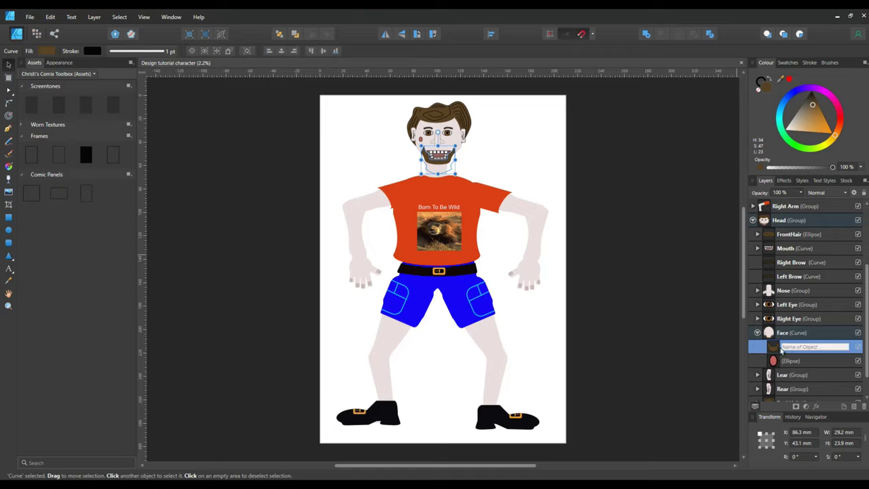
pyautogui.press('Escape')
pyautogui.moveTo(776, 349); pyautogui.dragTo(796, 329)
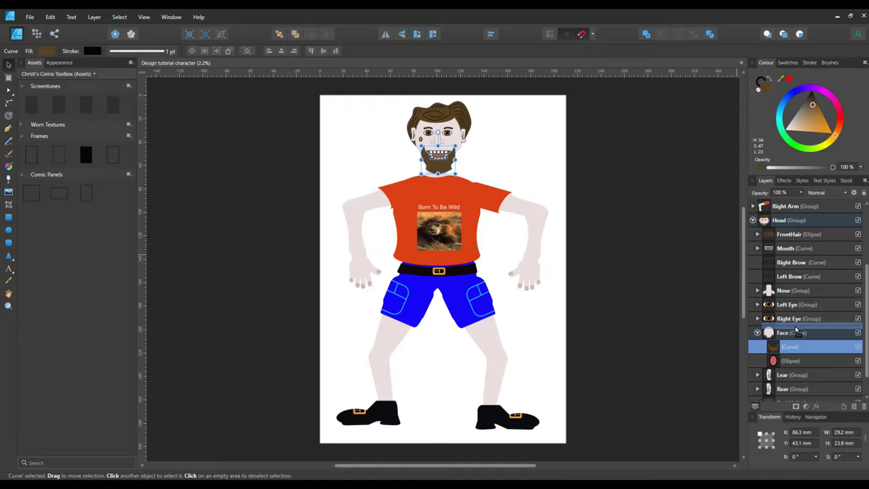
pyautogui.moveTo(796, 329); pyautogui.dragTo(796, 328)
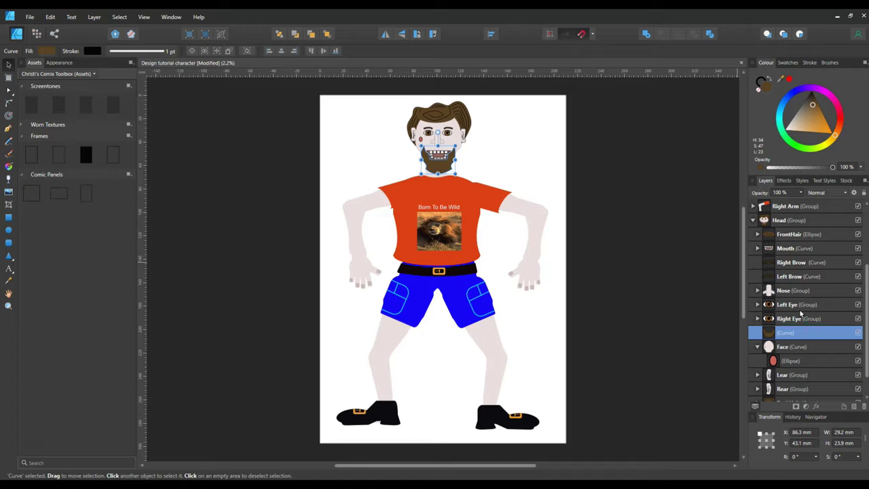
# - Group the beard curve with the Face layer, name the group 'Face', then deselect
pyautogui.keyDown('shift'); pyautogui.click(788, 347); pyautogui.keyUp('shift')
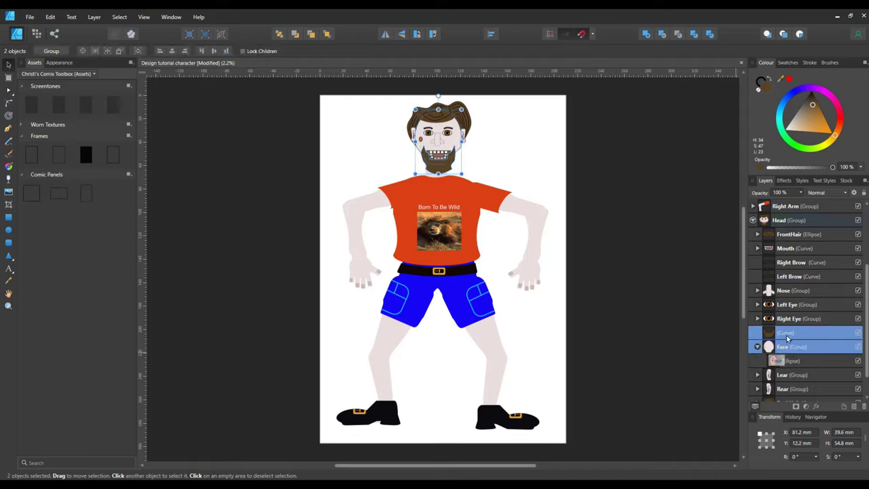
pyautogui.rightClick(791, 334)
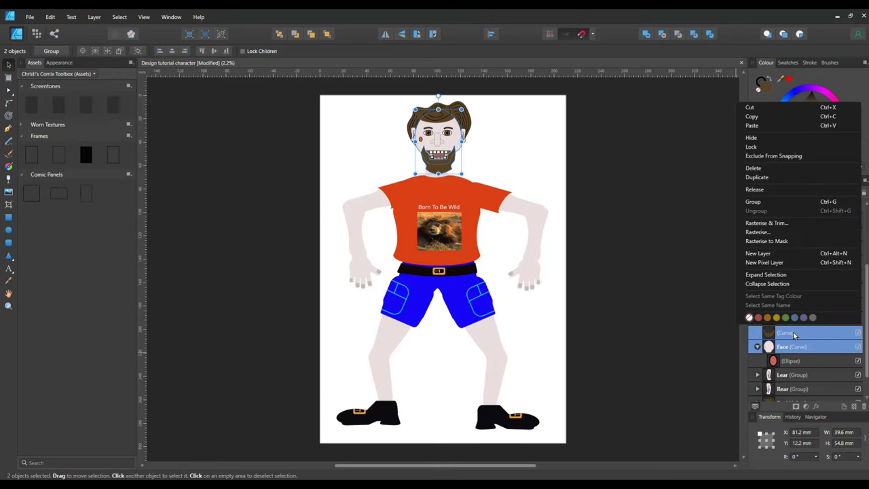
pyautogui.click(789, 203)
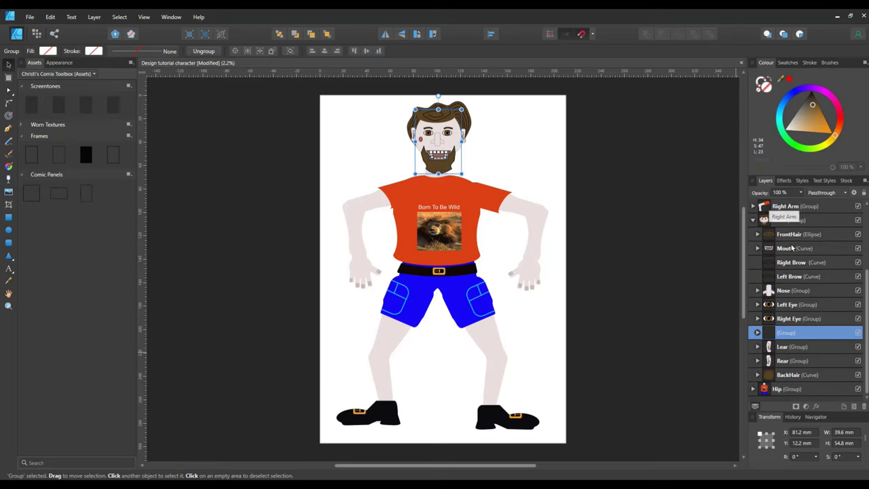
pyautogui.doubleClick(795, 332)
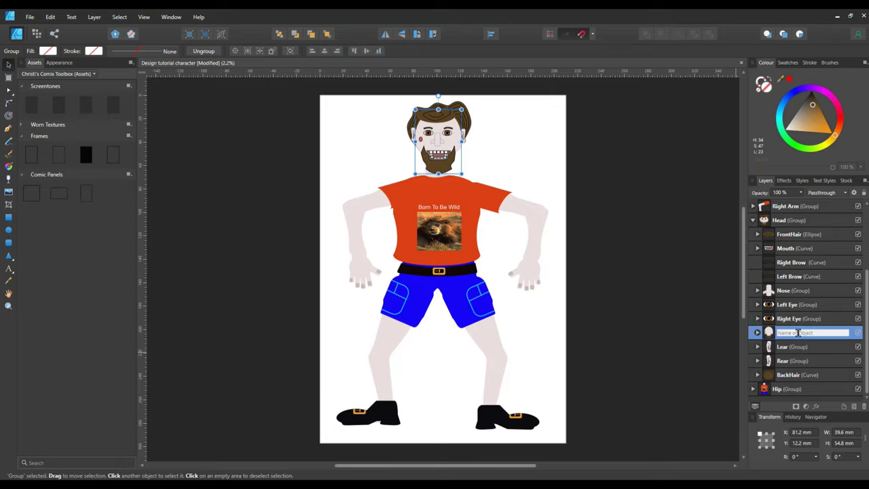
pyautogui.write('Facee')
pyautogui.press('Return')
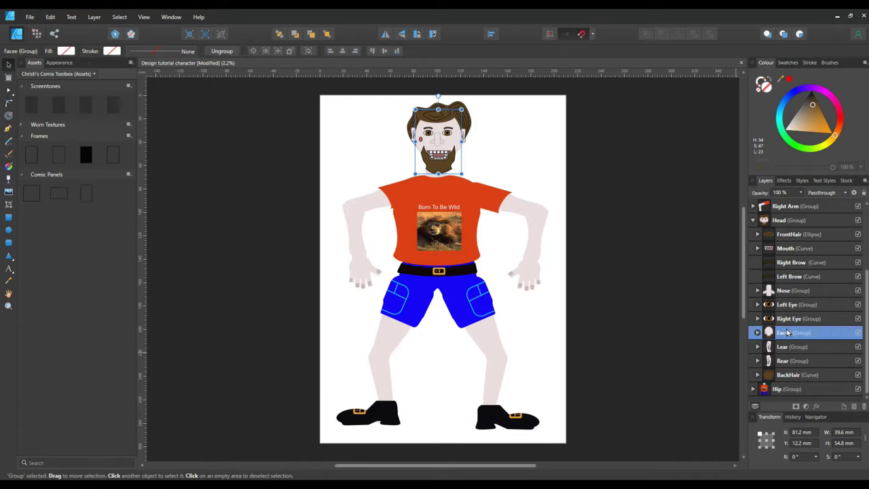
pyautogui.doubleClick(786, 332)
pyautogui.click(801, 334)
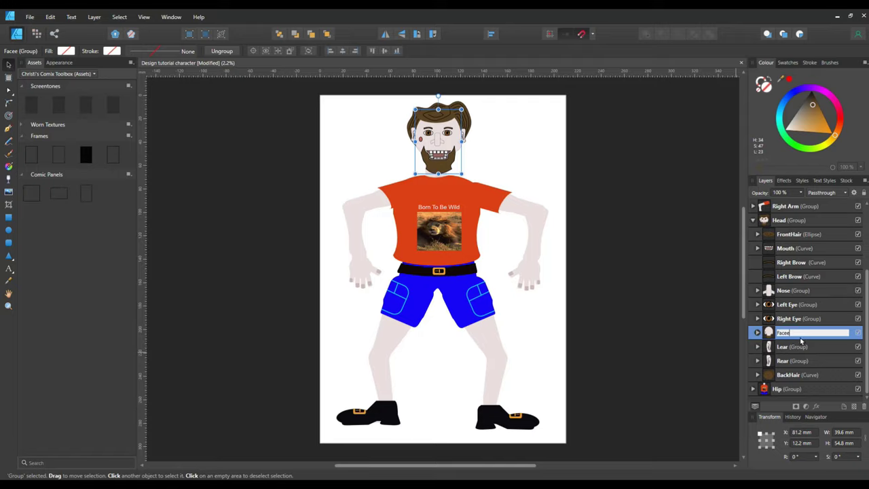
pyautogui.press('Return')
pyautogui.click(651, 305)
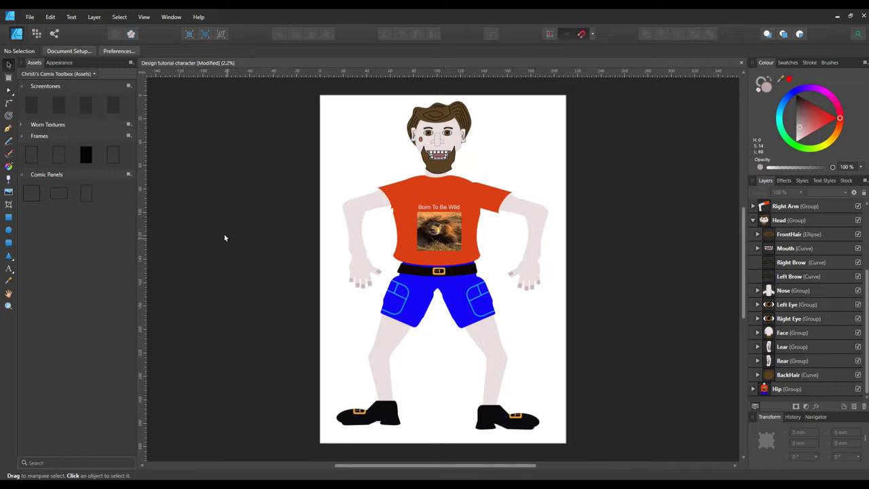
# - Switch to the Export persona and select the layers from LFoot through RightHand
pyautogui.click(30, 18)
pyautogui.moveTo(52, 29)
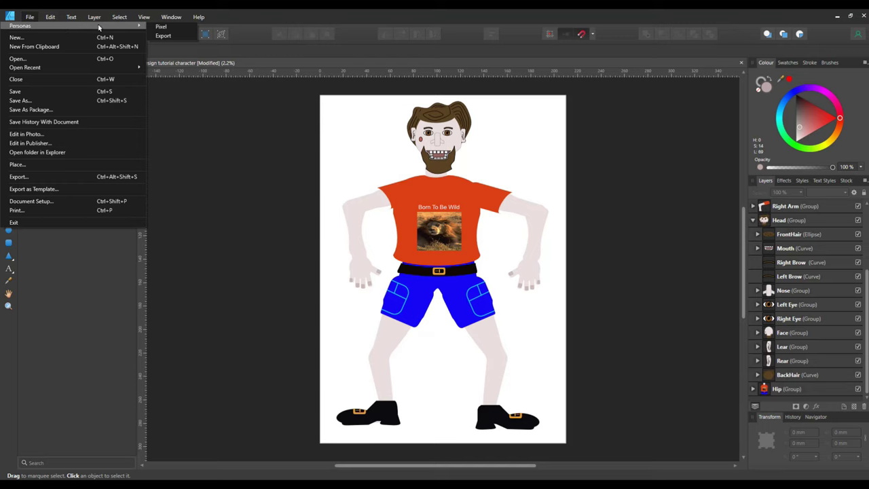
pyautogui.click(171, 38)
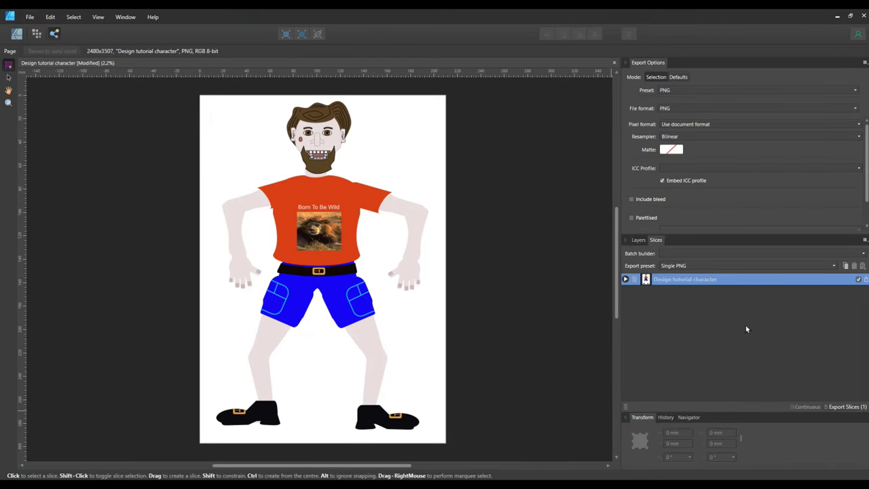
pyautogui.click(639, 240)
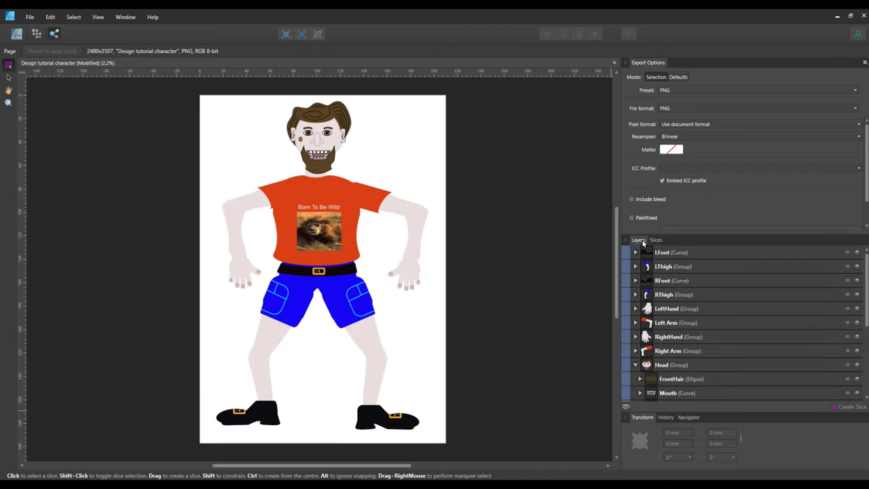
pyautogui.click(676, 253)
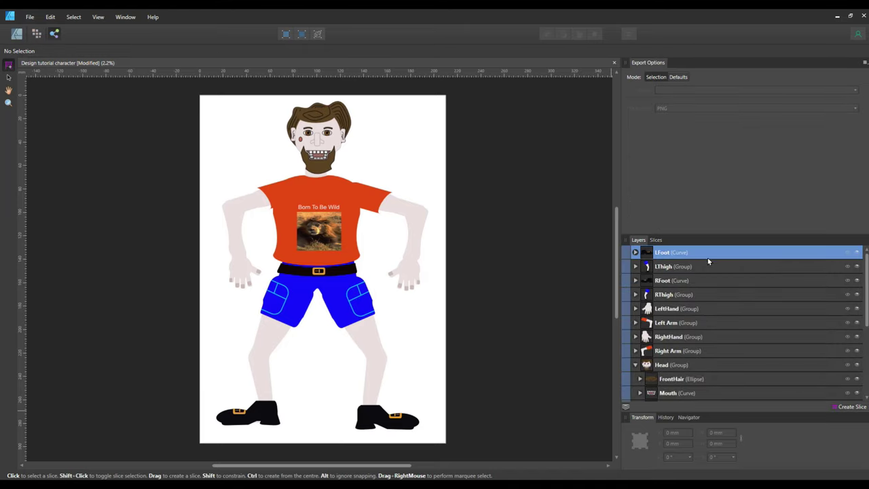
pyautogui.keyDown('shift'); pyautogui.click(684, 338); pyautogui.keyUp('shift')
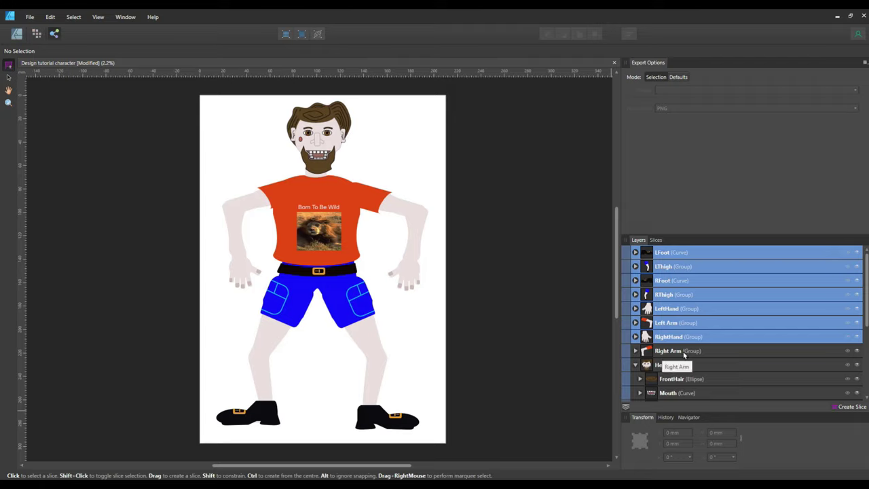
# - Select the limb layers from LFoot through Right Arm
pyautogui.keyDown('shift'); pyautogui.click(684, 352); pyautogui.keyUp('shift')
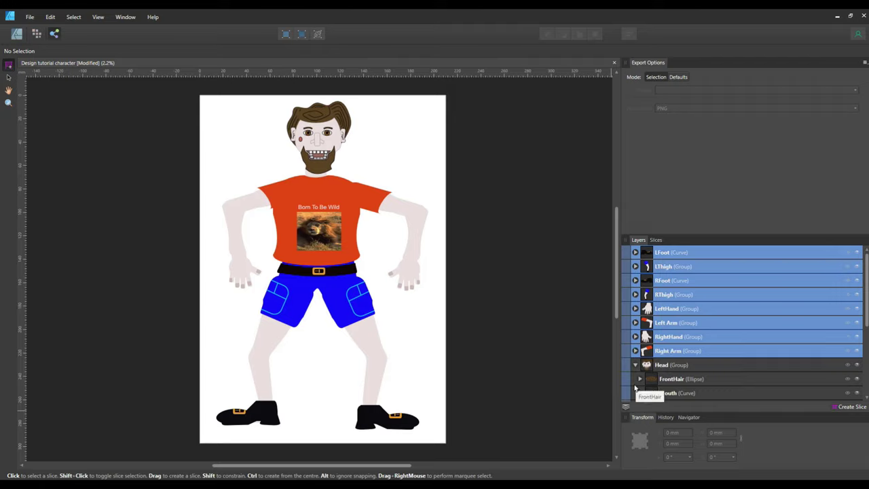
pyautogui.keyDown('ctrl'); pyautogui.click(675, 381); pyautogui.keyUp('ctrl')
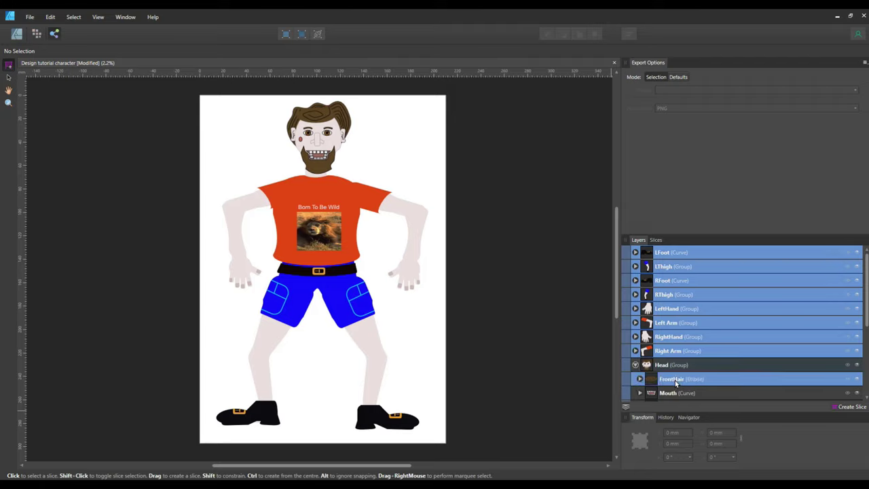
pyautogui.scroll(-2, 866, 399)
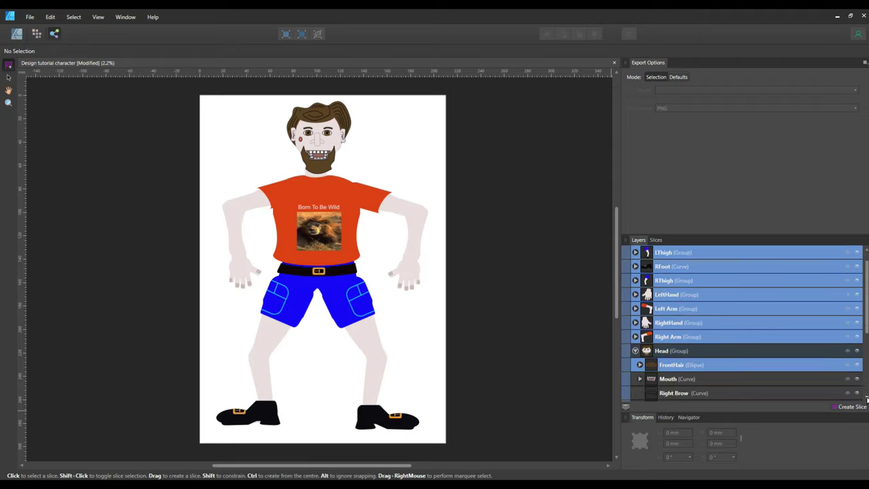
pyautogui.keyDown('ctrl'); pyautogui.click(683, 366); pyautogui.keyUp('ctrl')
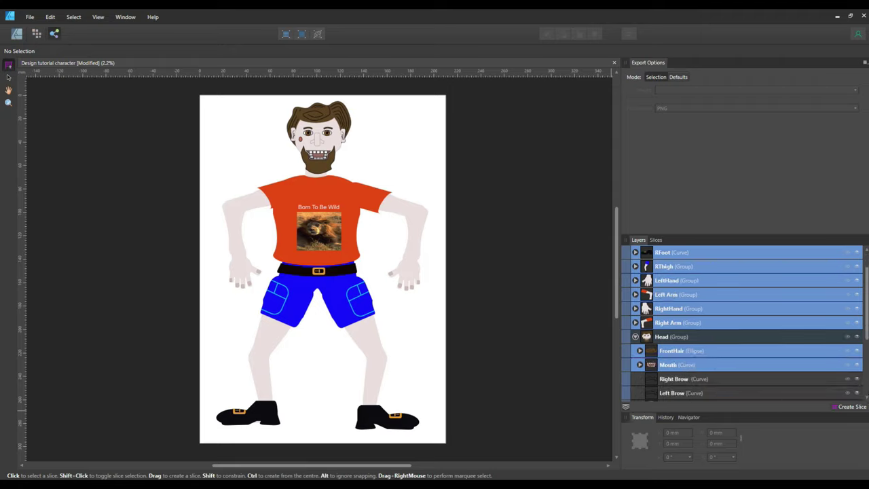
pyautogui.scroll(-2, 867, 400)
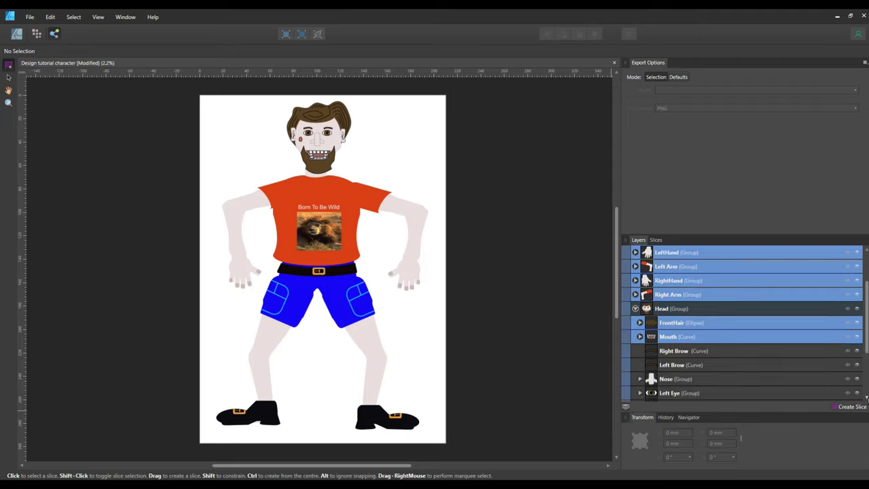
pyautogui.click(674, 378)
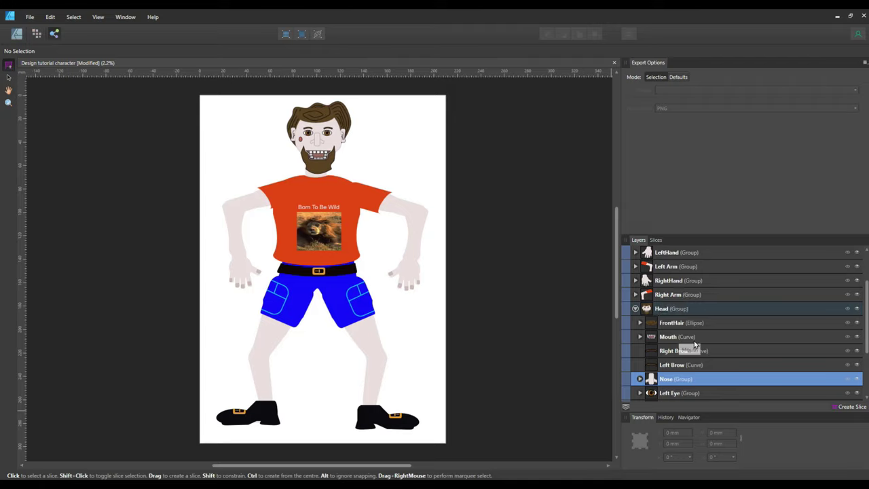
pyautogui.keyDown('ctrl'); pyautogui.click(679, 295); pyautogui.keyUp('ctrl')
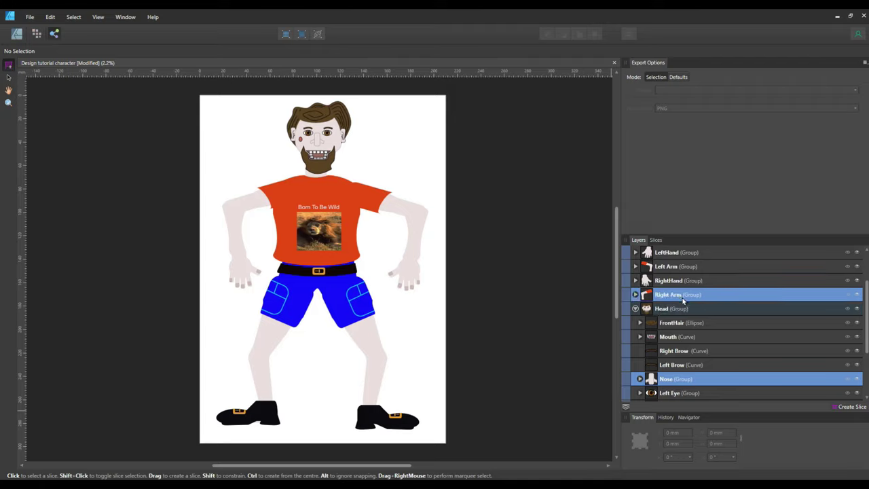
pyautogui.scroll(1, 865, 346)
pyautogui.scroll(3, 866, 346)
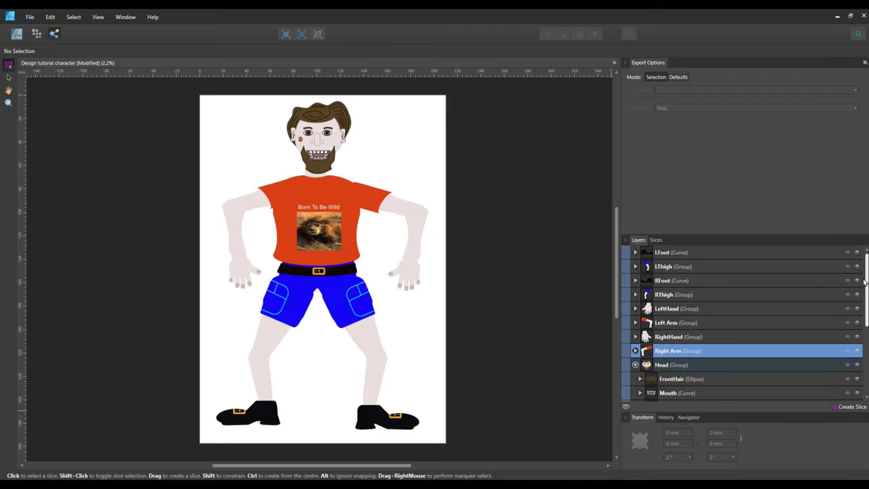
pyautogui.keyDown('shift'); pyautogui.click(682, 255); pyautogui.keyUp('shift')
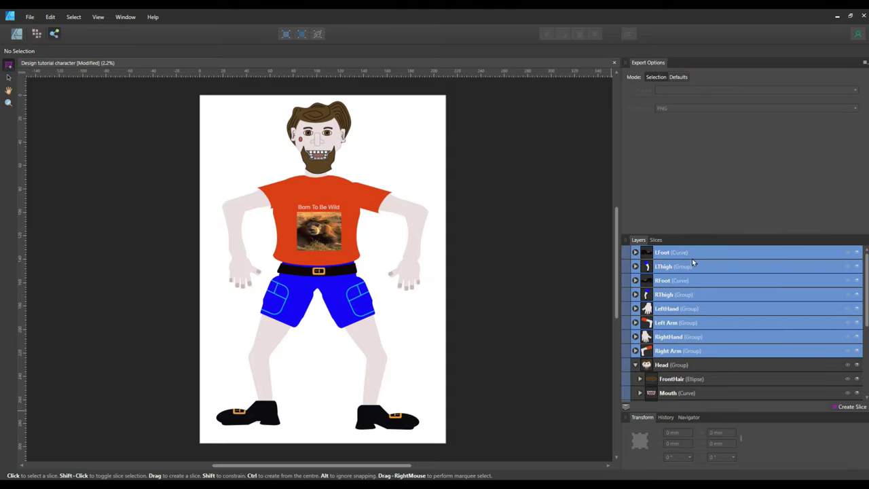
# - Add the FrontHair, Mouth and Nose layers to the selection
pyautogui.keyDown('ctrl'); pyautogui.click(671, 379); pyautogui.keyUp('ctrl')
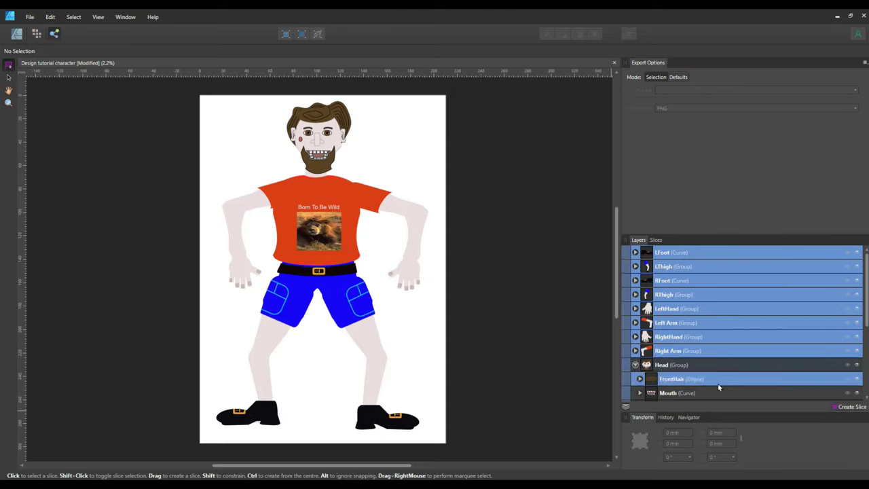
pyautogui.keyDown('ctrl'); pyautogui.click(678, 393); pyautogui.keyUp('ctrl')
pyautogui.click(867, 400)
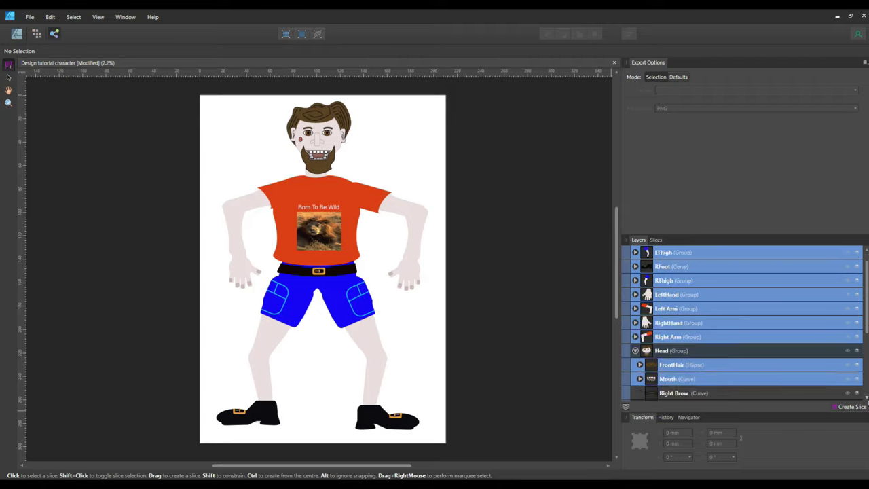
pyautogui.click(866, 400)
pyautogui.click(867, 399)
pyautogui.click(866, 400)
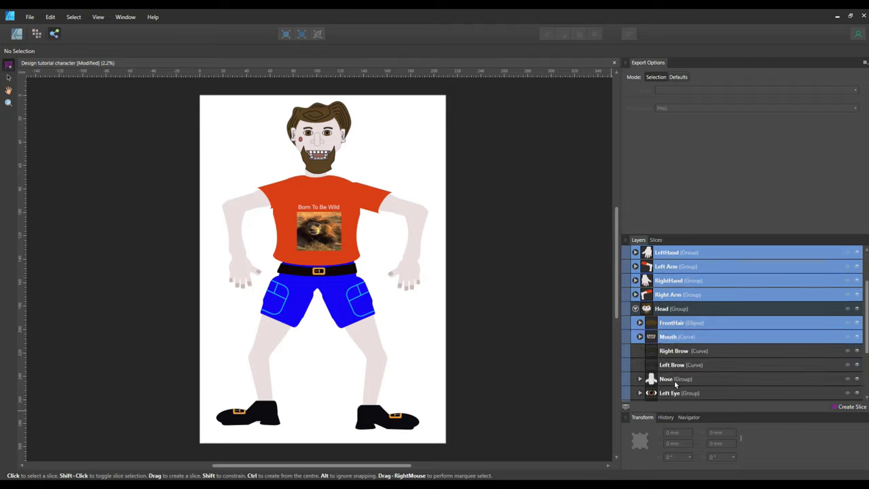
pyautogui.keyDown('ctrl'); pyautogui.click(675, 382); pyautogui.keyUp('ctrl')
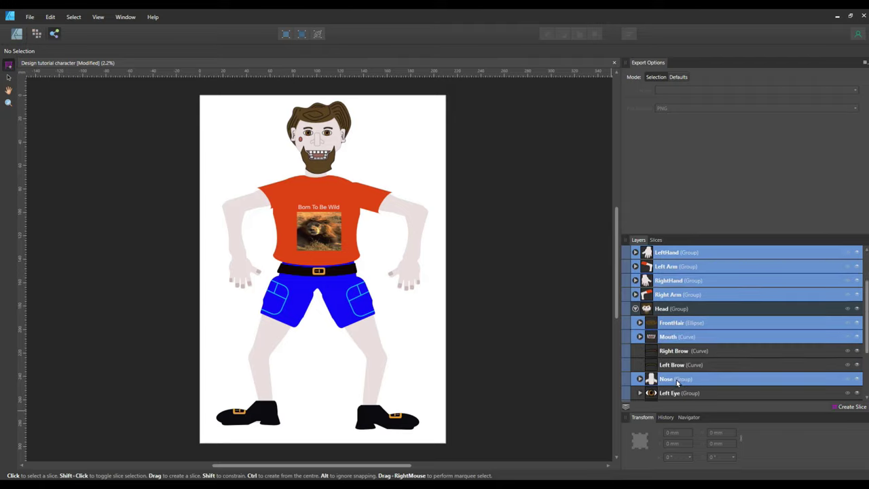
pyautogui.click(867, 400)
pyautogui.click(867, 400)
pyautogui.click(867, 400)
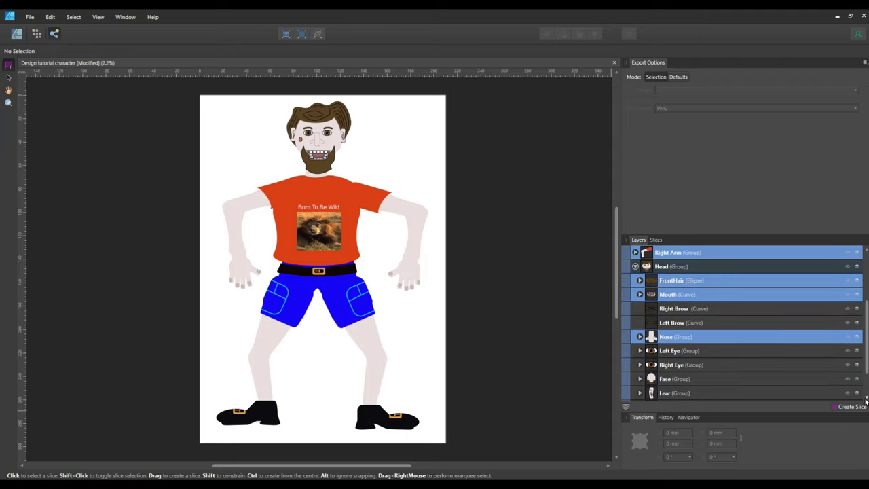
# - Add the Face, Lear, Rear, BackHair and Hip layers to the selection
pyautogui.keyDown('ctrl'); pyautogui.click(670, 379); pyautogui.keyUp('ctrl')
pyautogui.keyDown('ctrl'); pyautogui.click(675, 392); pyautogui.keyUp('ctrl')
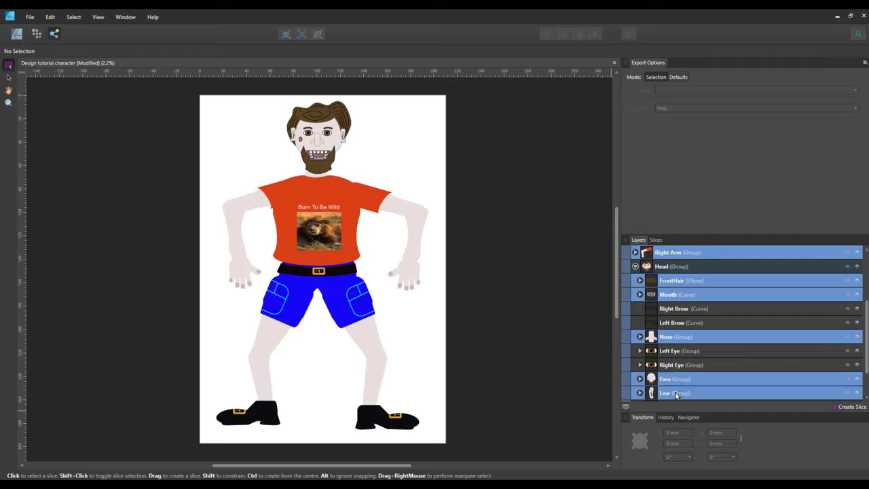
pyautogui.click(867, 400)
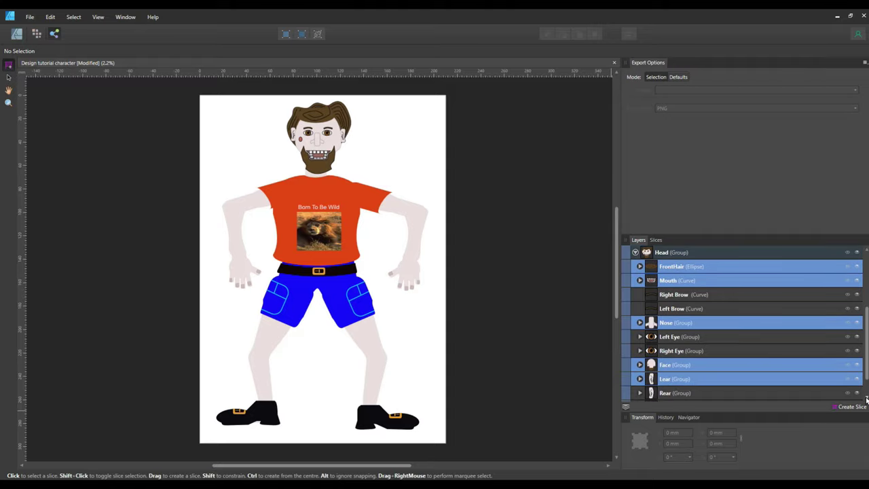
pyautogui.click(867, 400)
pyautogui.keyDown('ctrl'); pyautogui.click(680, 380); pyautogui.keyUp('ctrl')
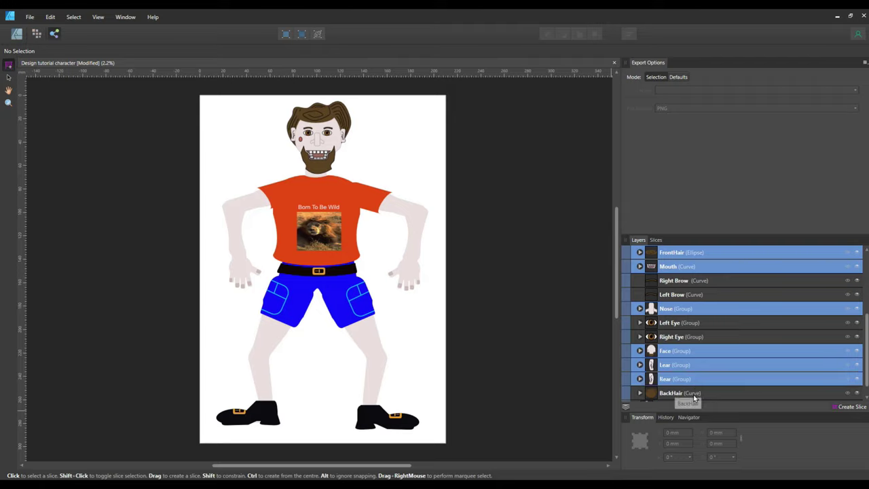
pyautogui.keyDown('ctrl'); pyautogui.click(691, 394); pyautogui.keyUp('ctrl')
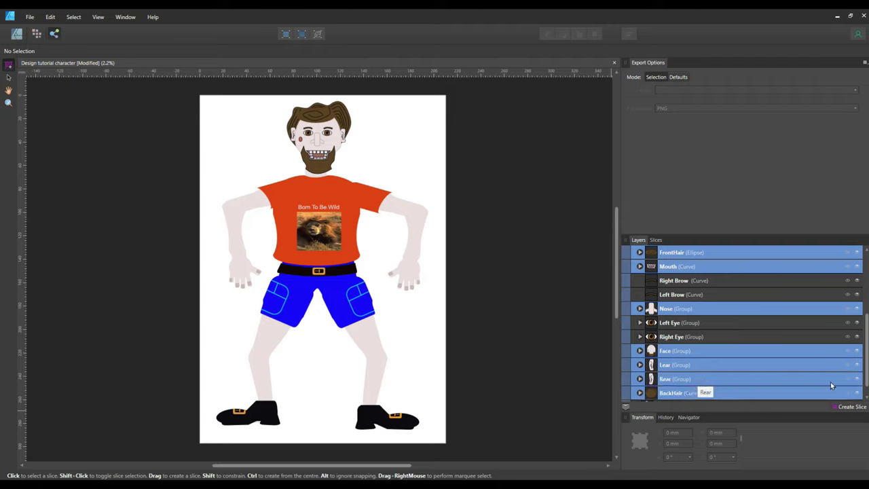
pyautogui.click(867, 400)
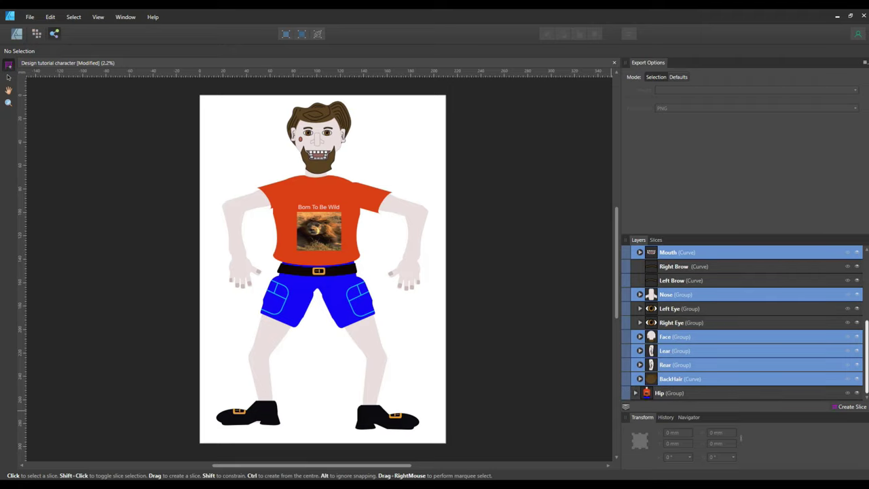
pyautogui.keyDown('ctrl'); pyautogui.click(662, 393); pyautogui.keyUp('ctrl')
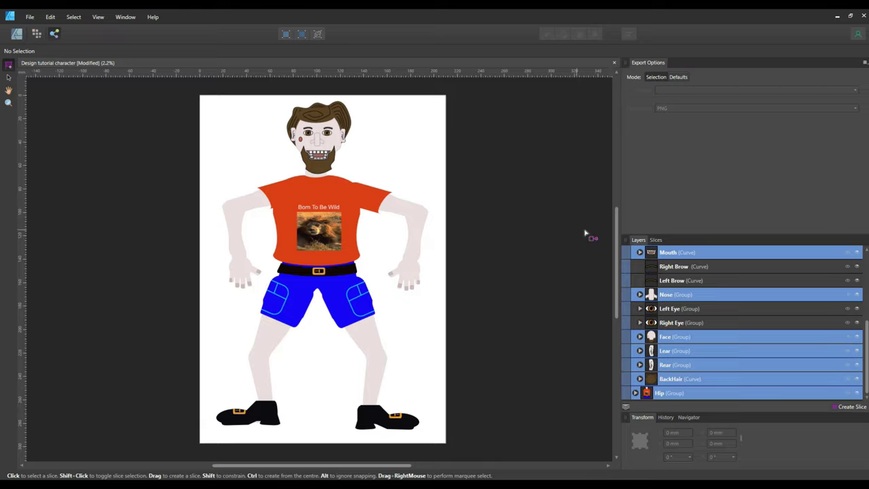
# - Set the slices to Xcode JSON : Stub batch builder and Single PNG preset, select all 16, and export
pyautogui.click(656, 240)
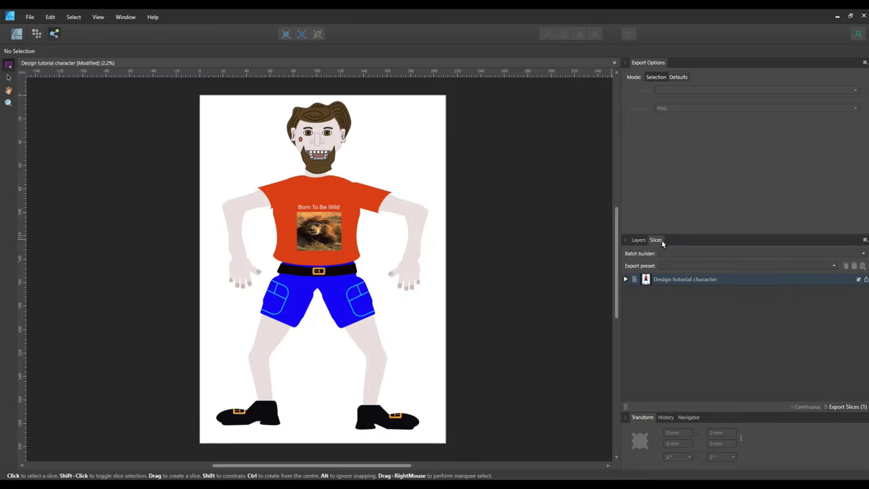
pyautogui.click(862, 254)
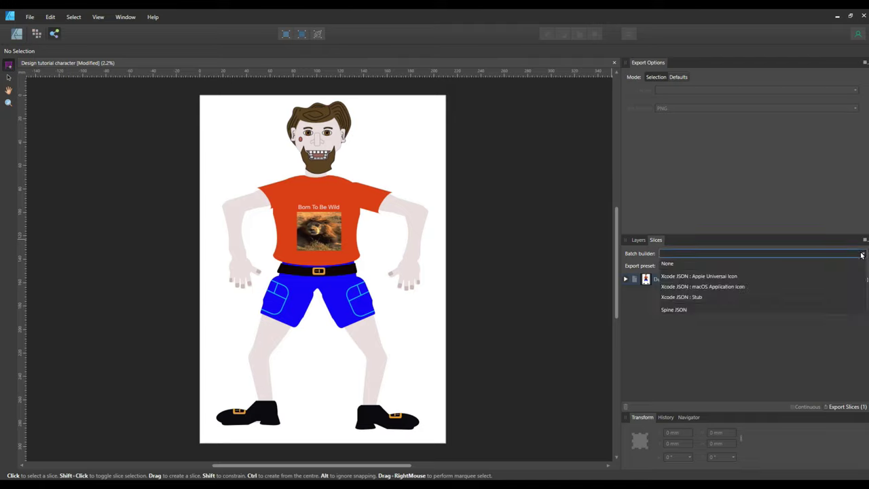
pyautogui.click(694, 297)
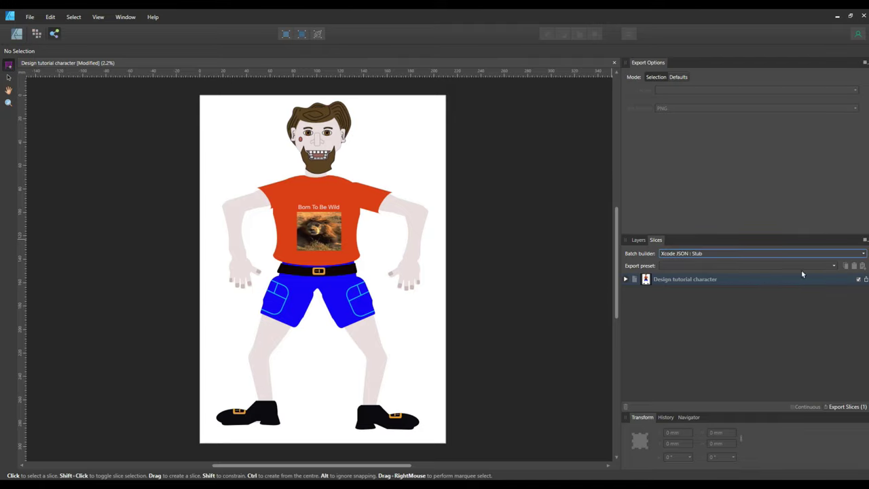
pyautogui.click(832, 267)
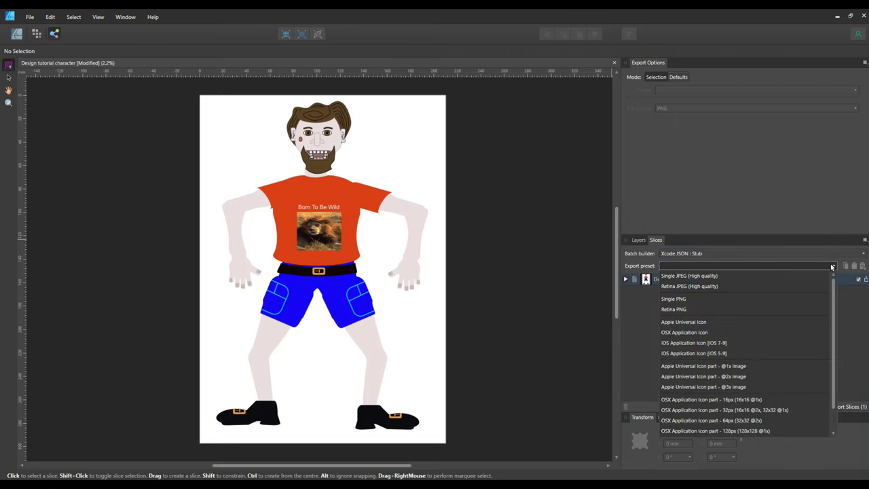
pyautogui.click(685, 299)
pyautogui.hotkey('ctrl', 'a')
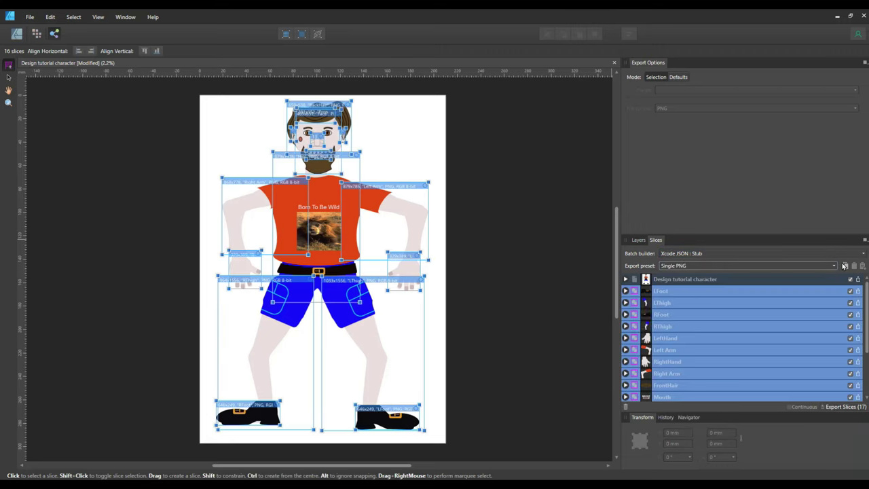
pyautogui.click(845, 407)
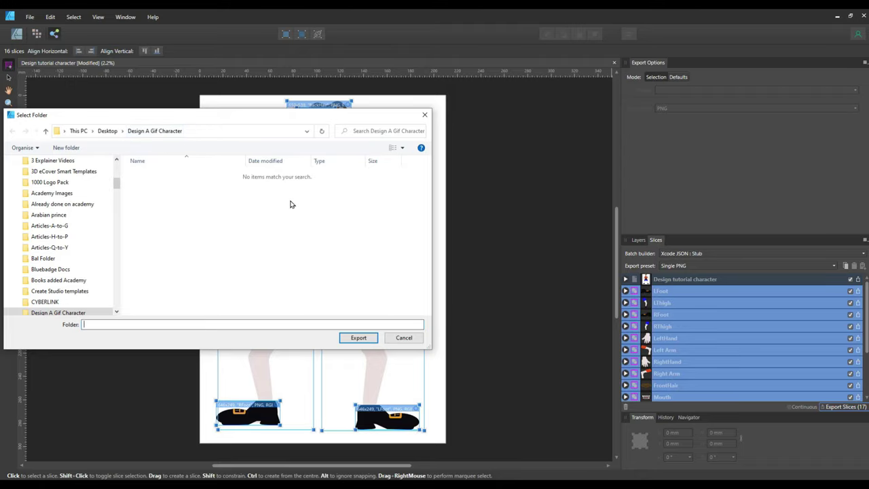
# - Export the slices into Design A Gif Character, overwriting the existing PNG files
pyautogui.click(358, 339)
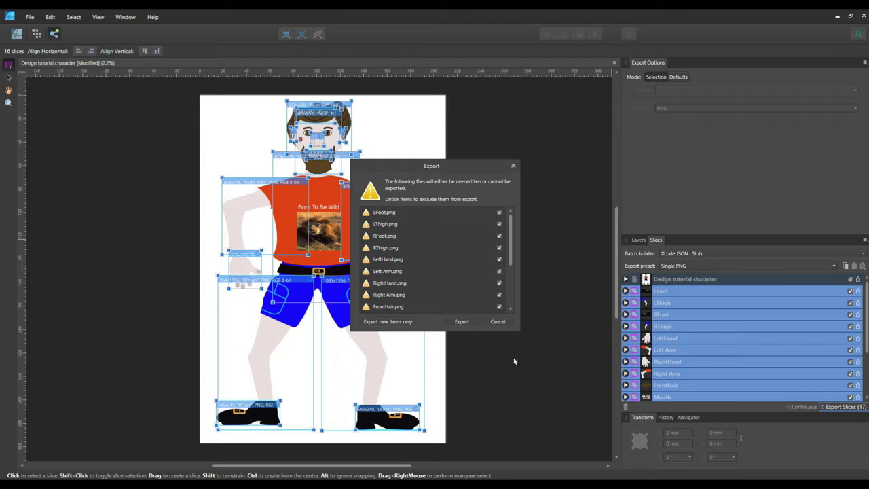
pyautogui.click(465, 323)
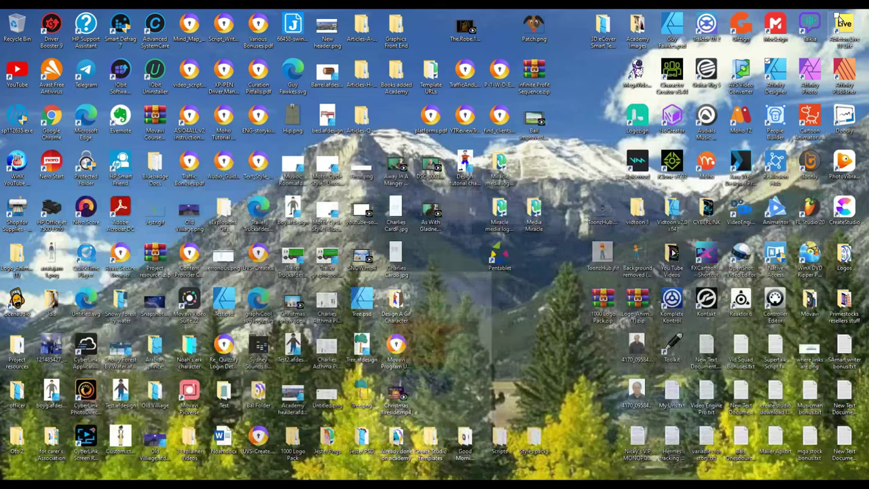
# - Minimize Affinity Designer to the desktop, then restore it from the taskbar
pyautogui.click(837, 15)
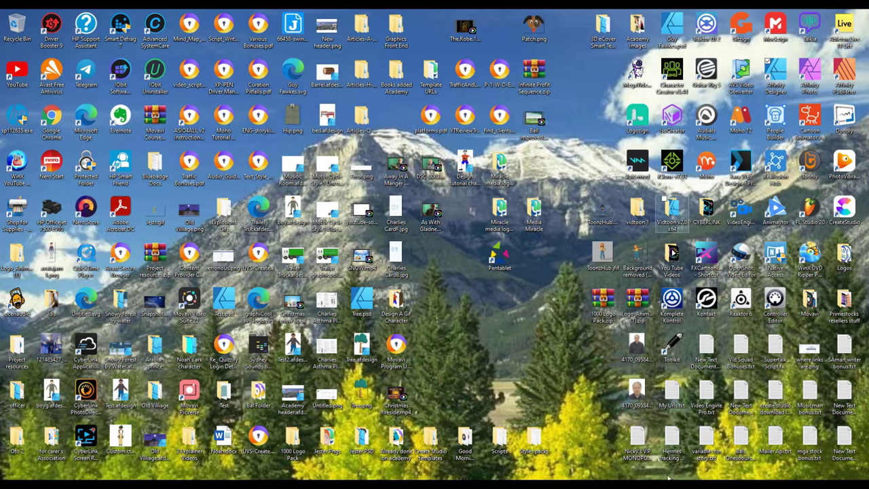
pyautogui.click(543, 444)
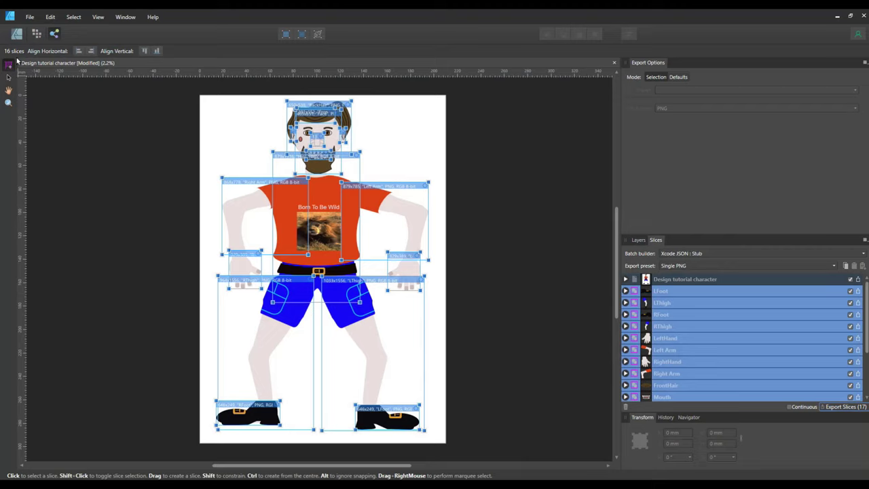
# - Return to the Designer Persona and start the Place Image Tool to browse the exported PNGs
pyautogui.click(30, 17)
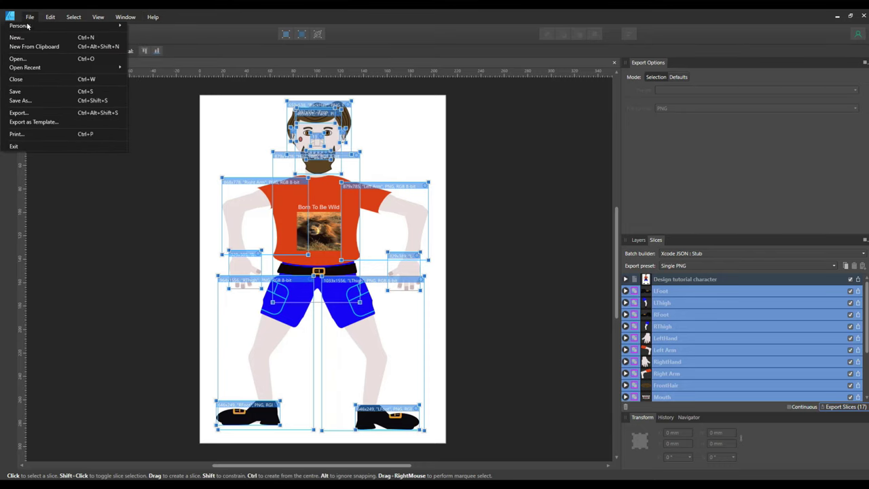
pyautogui.moveTo(108, 26)
pyautogui.click(144, 27)
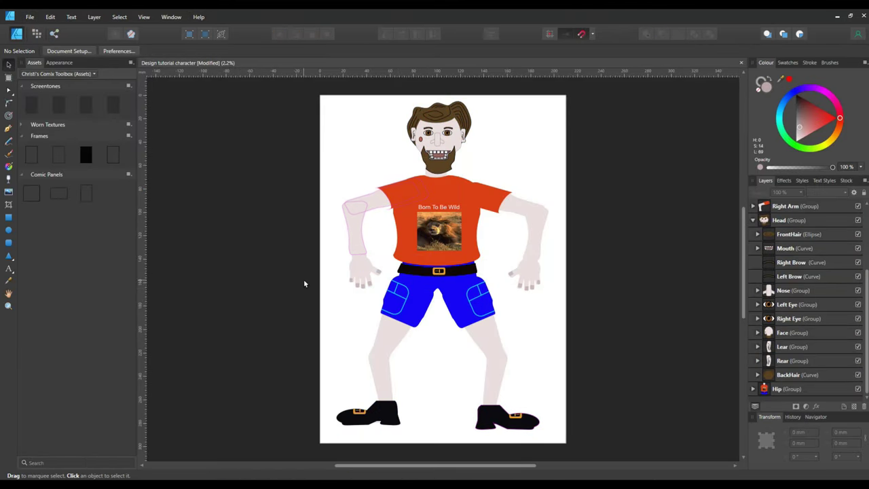
pyautogui.click(9, 193)
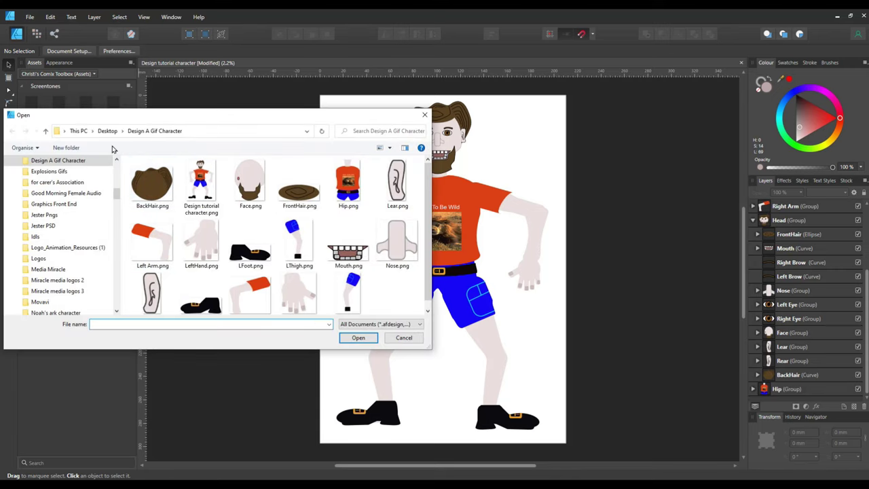
# - Place BackHair.png and position it over the character's head
pyautogui.click(152, 195)
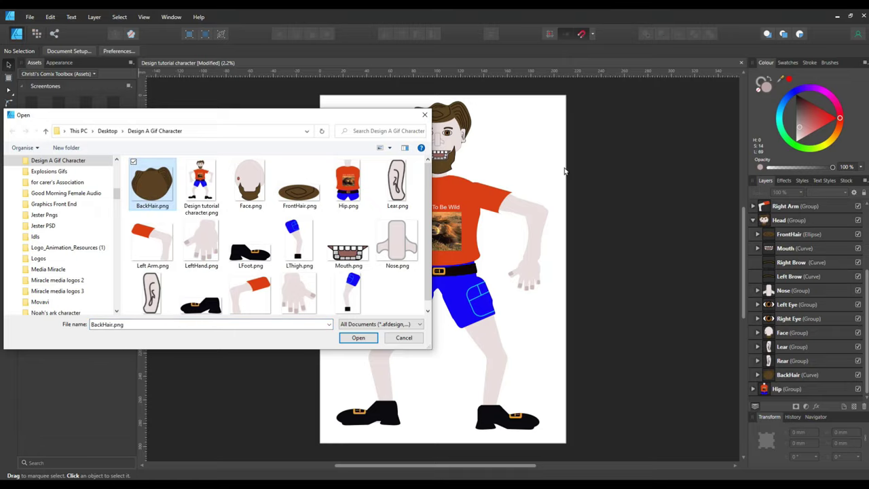
pyautogui.click(359, 337)
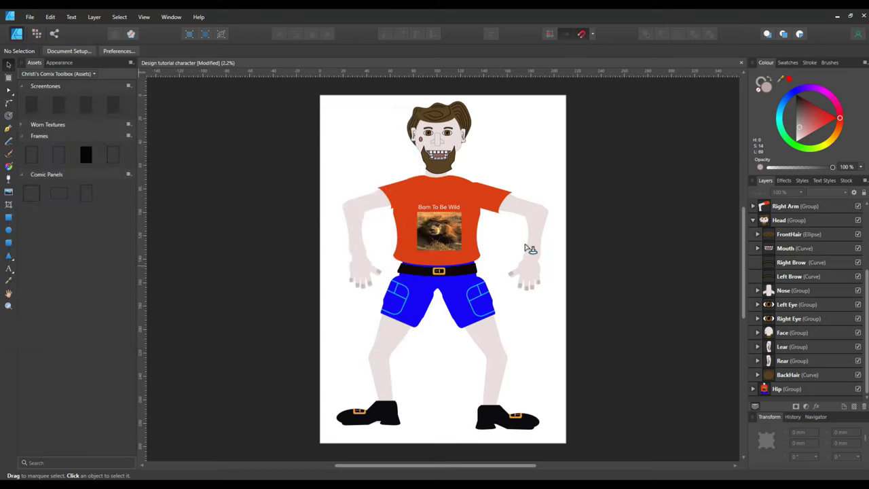
pyautogui.click(538, 144)
pyautogui.moveTo(540, 154); pyautogui.dragTo(446, 145)
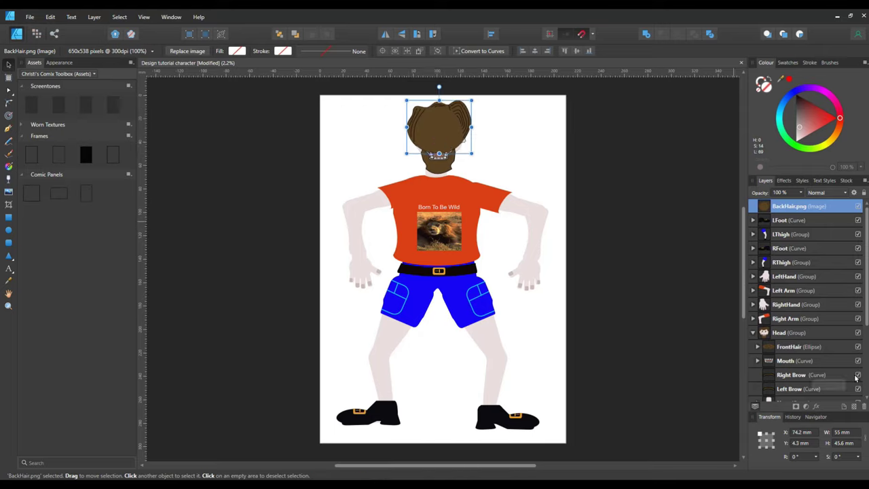
# - Move the BackHair.png layer down into the BackHair group, then pull it back out beside it
pyautogui.moveTo(801, 210); pyautogui.dragTo(821, 382)
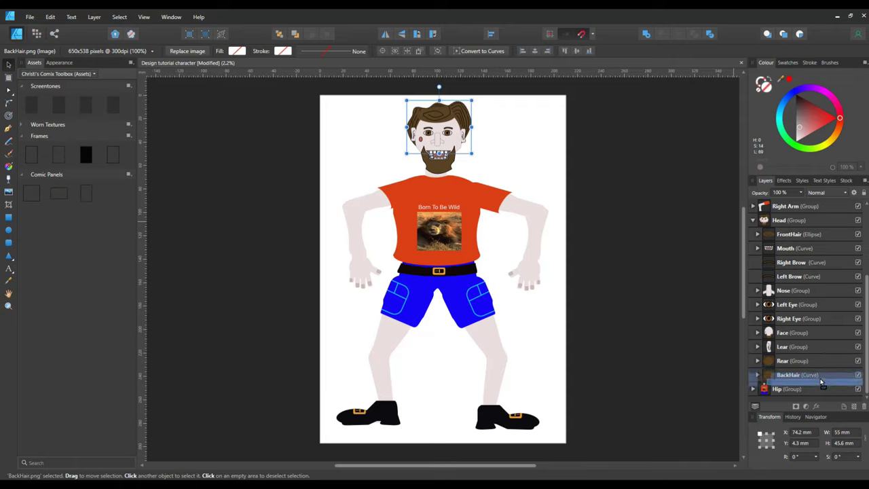
pyautogui.moveTo(824, 381)
pyautogui.mouseDown()
pyautogui.moveTo(829, 370)
pyautogui.moveTo(832, 376)
pyautogui.mouseUp()
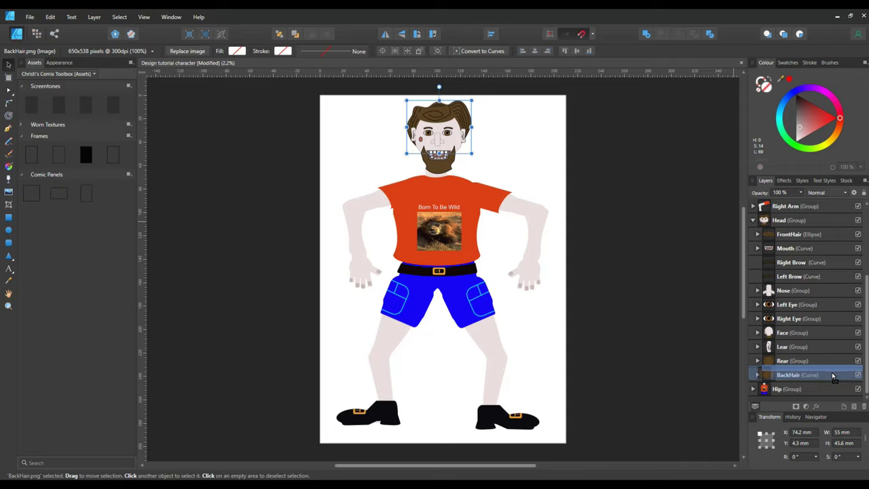
pyautogui.moveTo(832, 375); pyautogui.dragTo(839, 385)
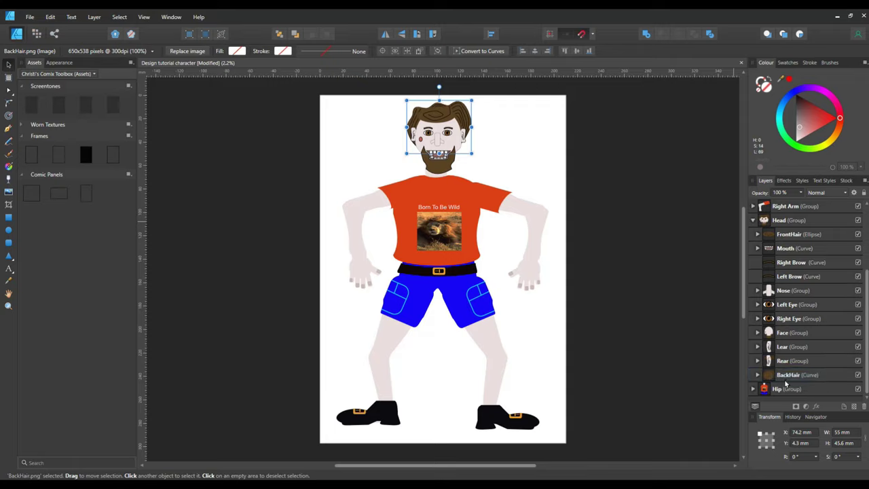
pyautogui.click(757, 376)
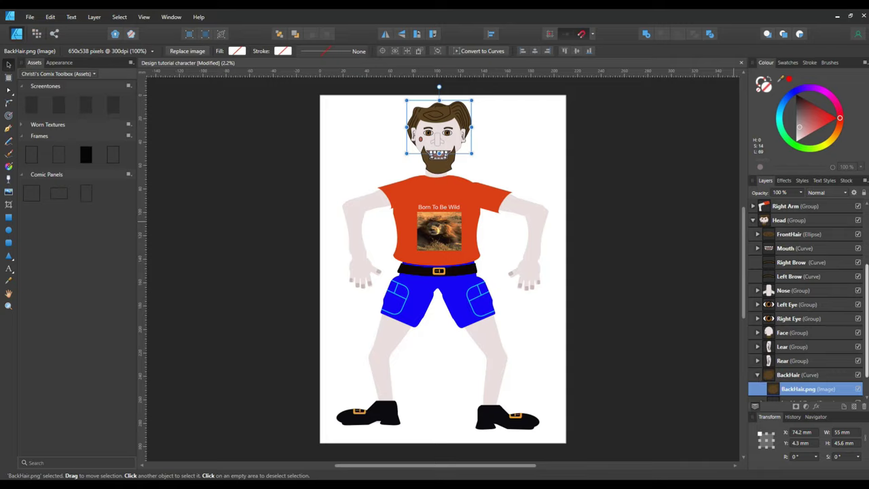
pyautogui.scroll(-2, 867, 372)
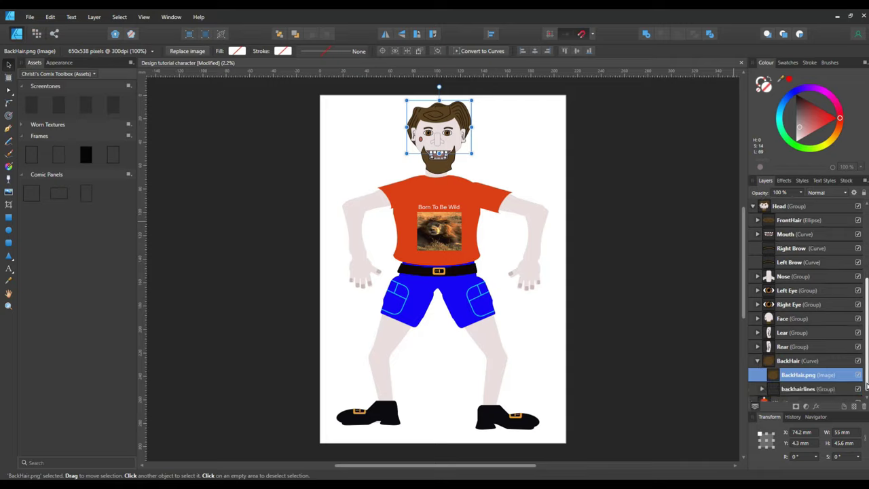
pyautogui.moveTo(818, 367); pyautogui.dragTo(758, 372)
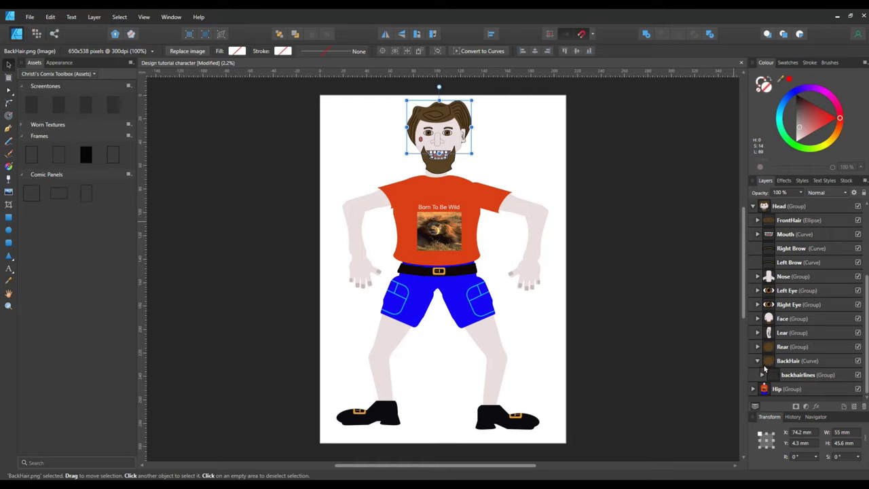
pyautogui.rightClick(785, 365)
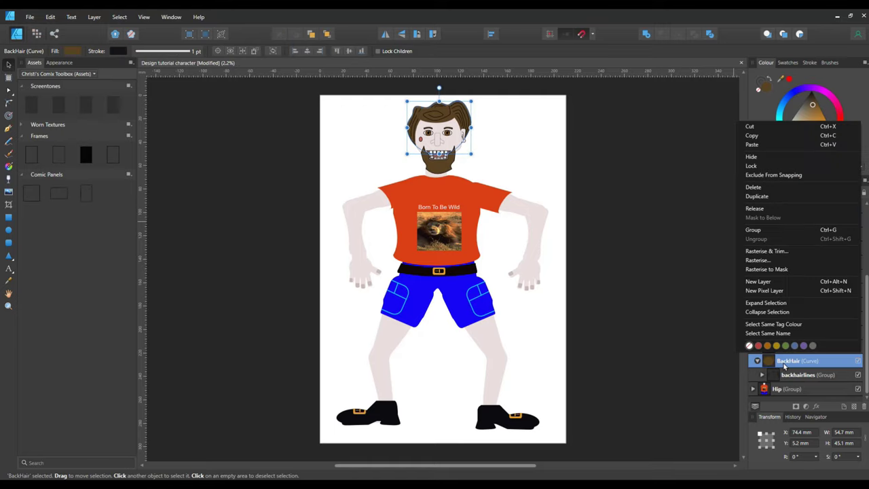
# - Delete the old vector BackHair layer and move the image below the Rear group
pyautogui.click(762, 189)
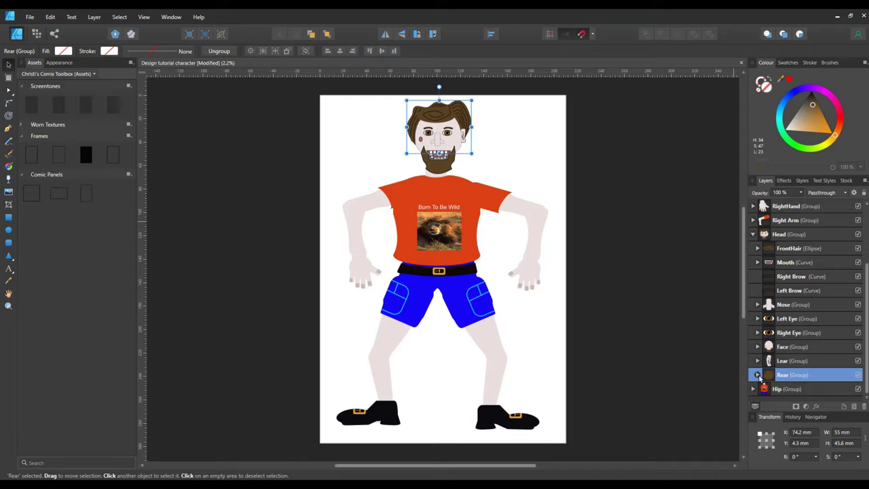
pyautogui.moveTo(758, 374); pyautogui.dragTo(787, 382)
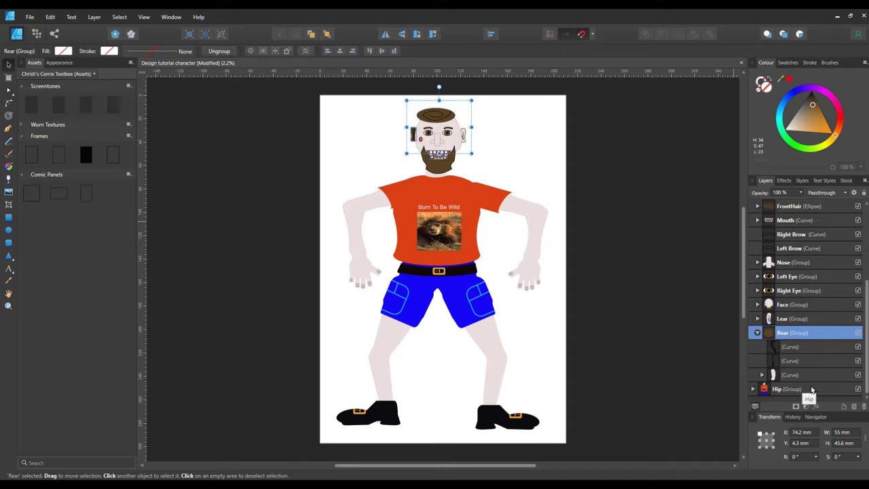
pyautogui.click(782, 381)
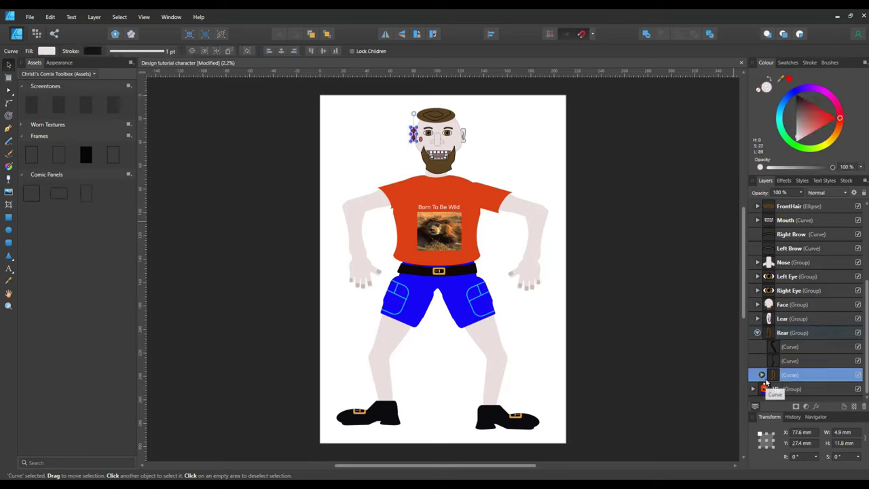
pyautogui.click(761, 375)
pyautogui.moveTo(794, 388); pyautogui.dragTo(788, 385)
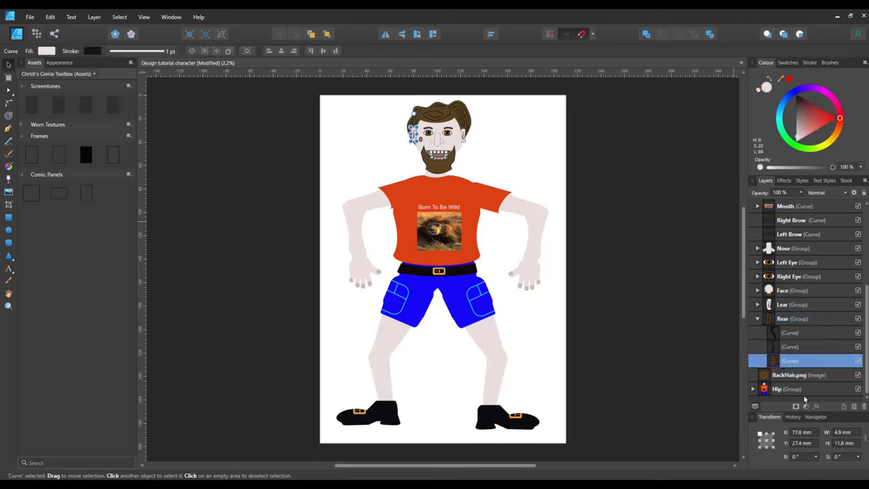
# - Rename the back hair image layer to BackHair
pyautogui.click(808, 375)
pyautogui.click(814, 375)
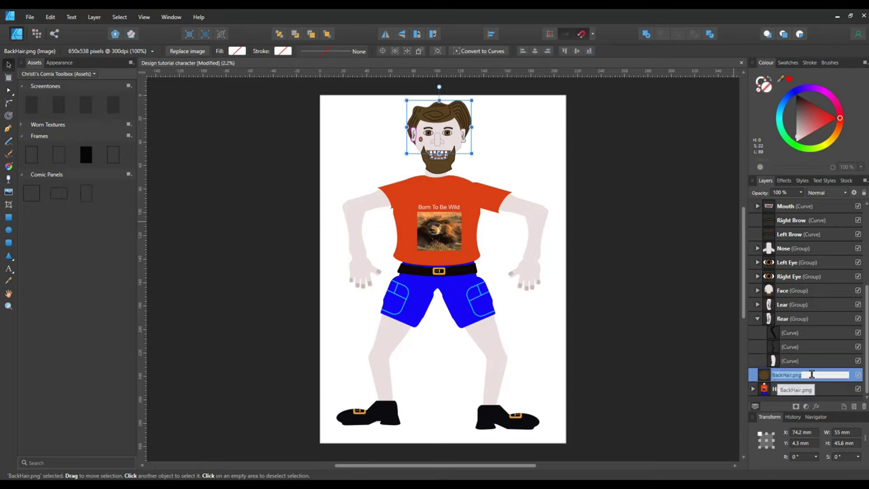
pyautogui.click(817, 375)
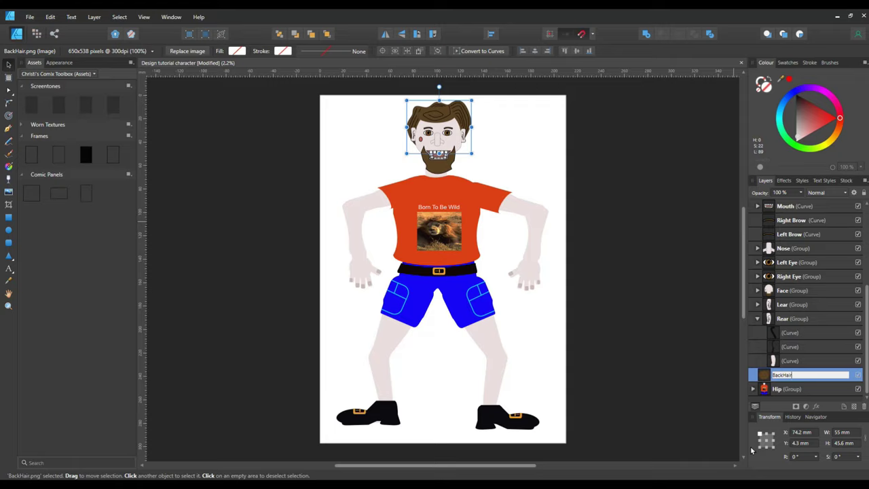
pyautogui.press('Return')
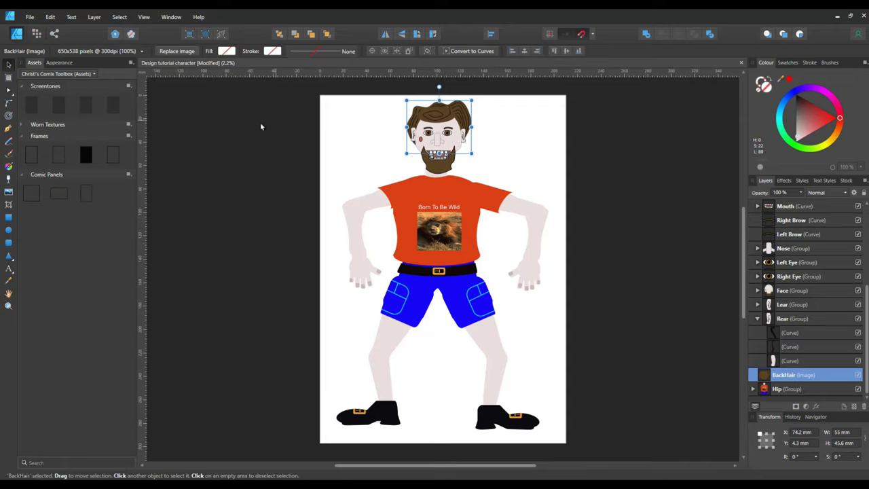
pyautogui.click(8, 194)
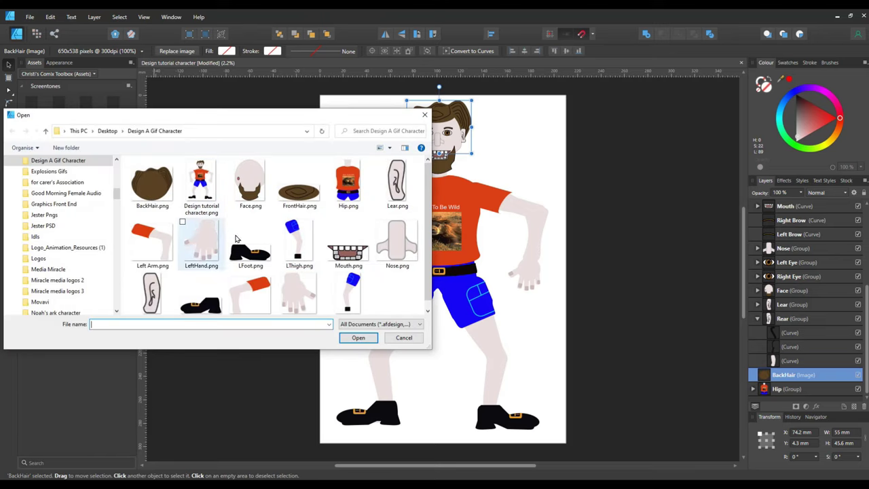
# - Delete the stray Design tutorial character.png file from the file chooser
pyautogui.click(202, 189)
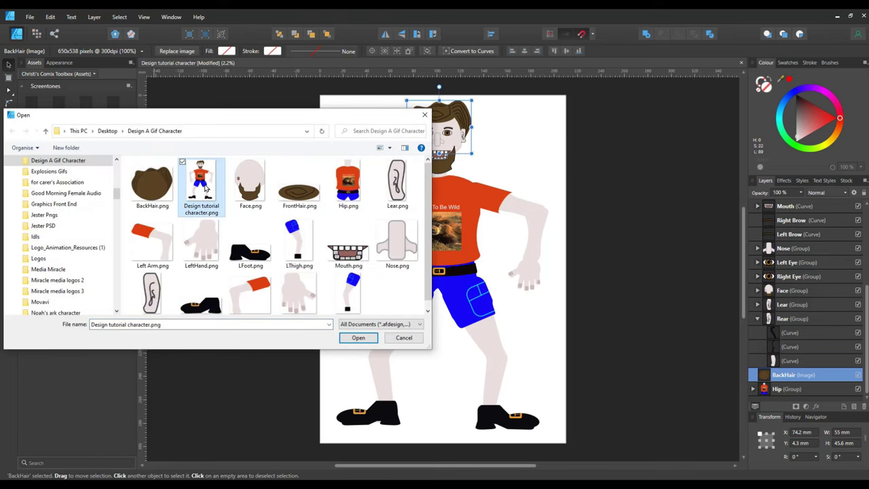
pyautogui.rightClick(210, 212)
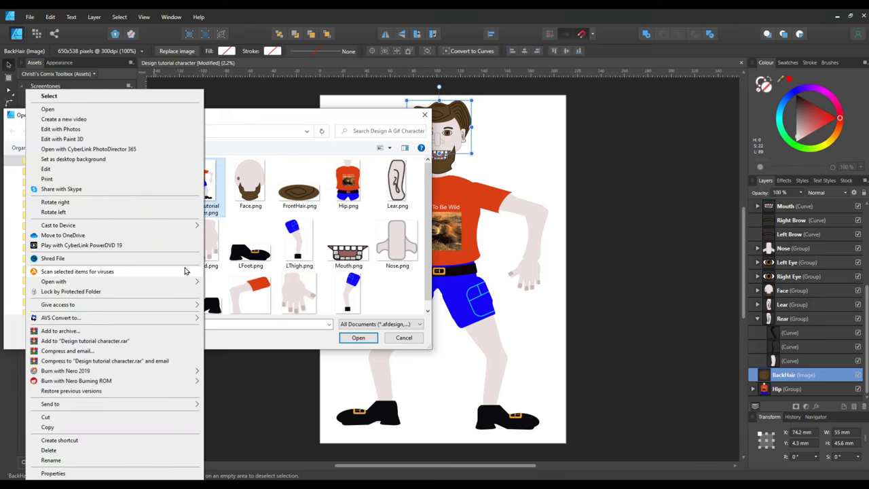
pyautogui.click(60, 451)
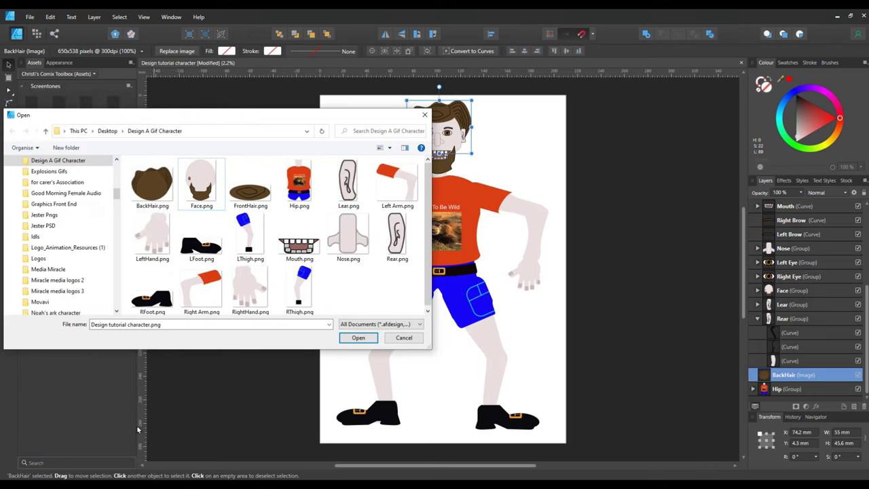
# - Place Face.png on the character's face and move its layer above the Face group
pyautogui.click(209, 194)
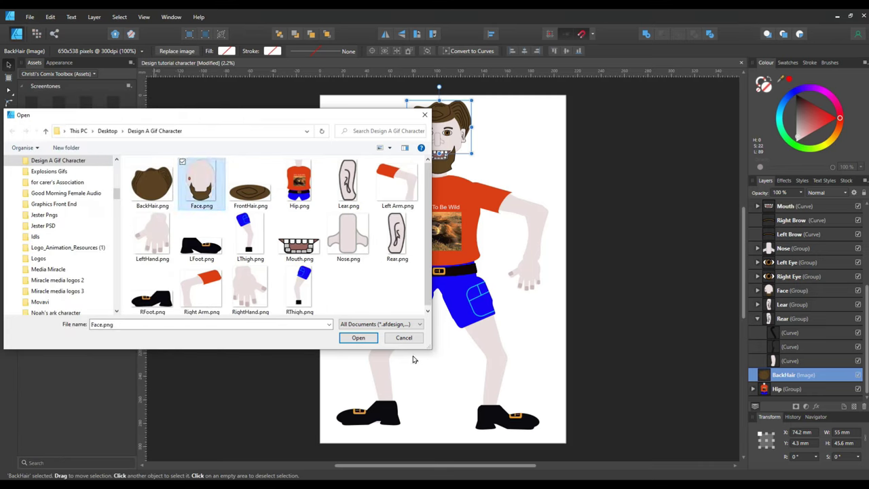
pyautogui.click(358, 338)
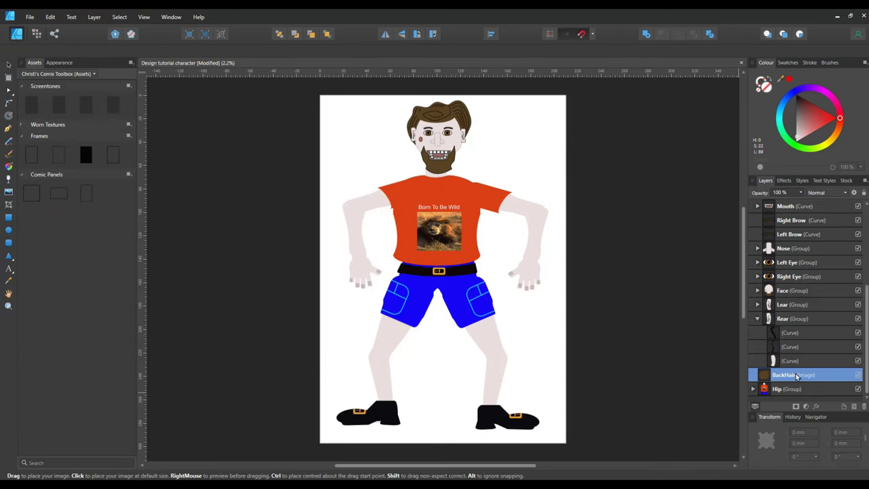
pyautogui.click(492, 142)
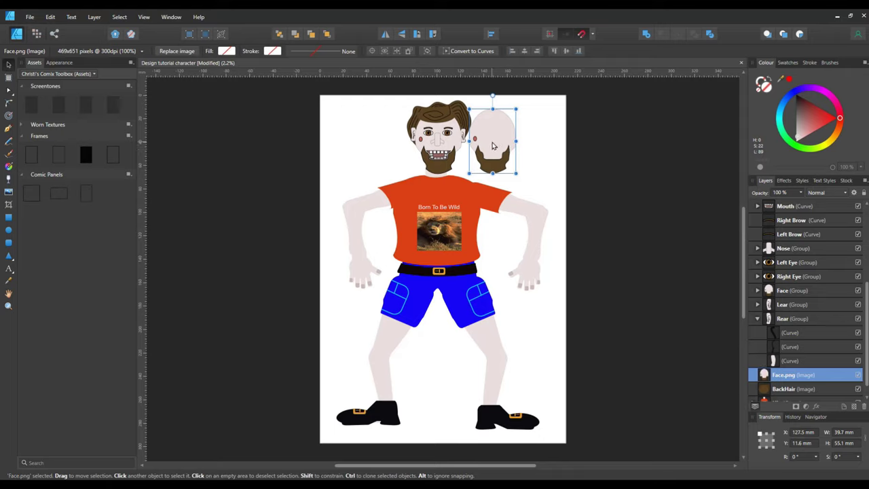
pyautogui.moveTo(485, 151); pyautogui.dragTo(442, 151)
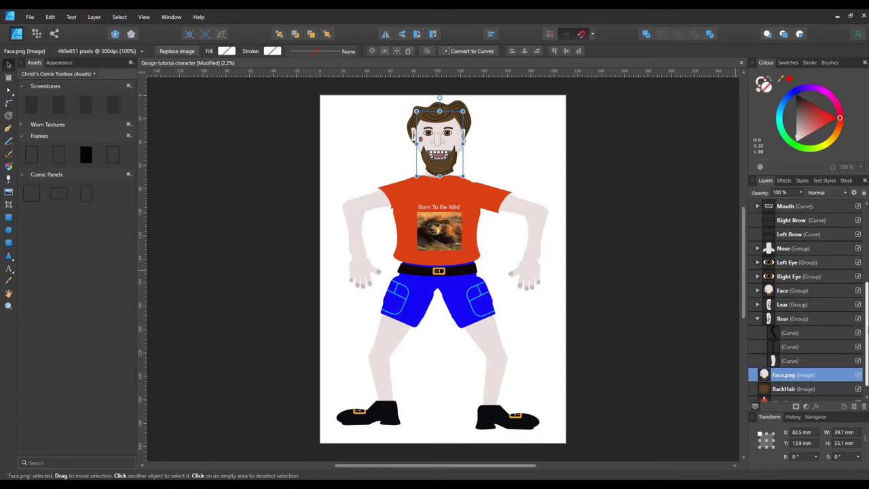
pyautogui.scroll(3, 867, 330)
pyautogui.scroll(-2, 867, 330)
pyautogui.scroll(-1, 866, 330)
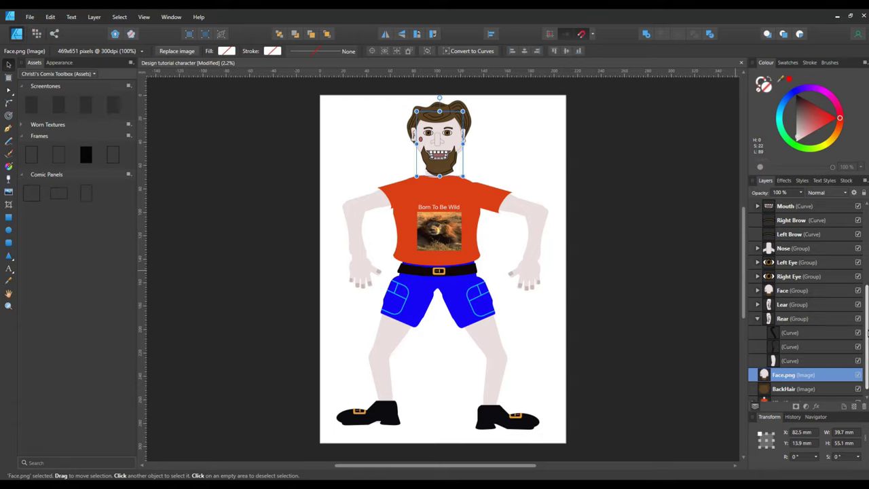
pyautogui.moveTo(787, 379); pyautogui.dragTo(814, 290)
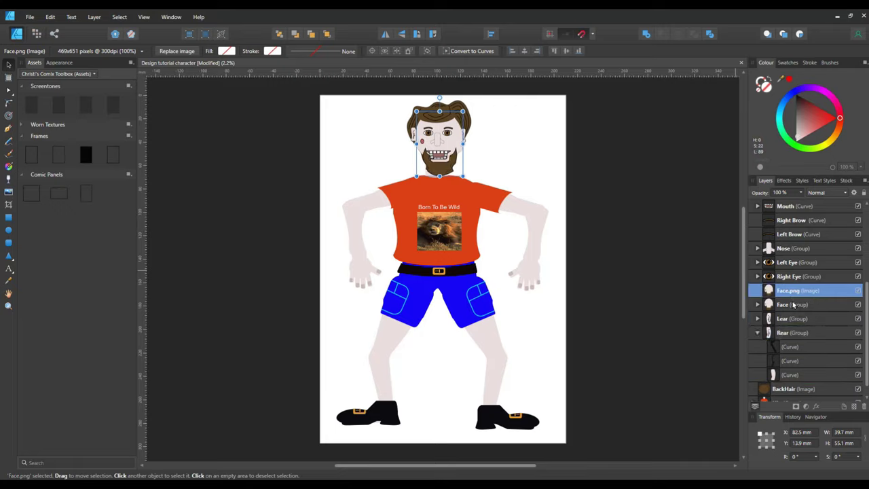
# - Delete the old vector Face group
pyautogui.rightClick(793, 305)
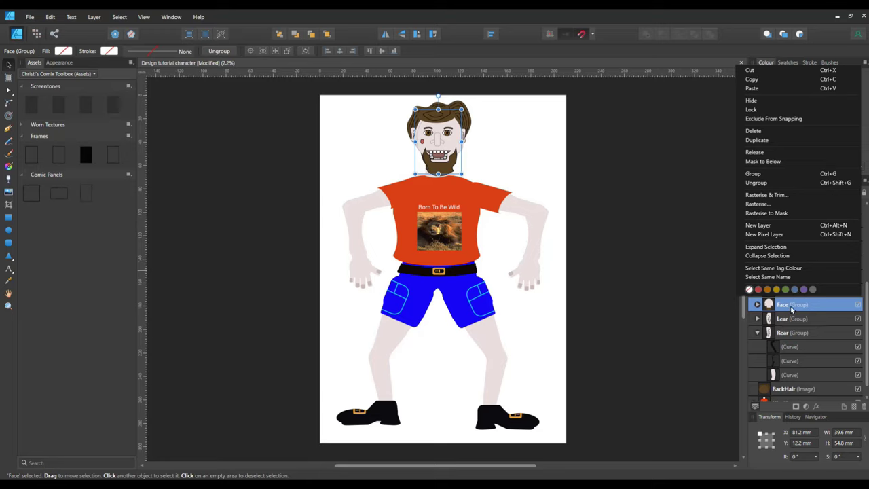
pyautogui.doubleClick(792, 306)
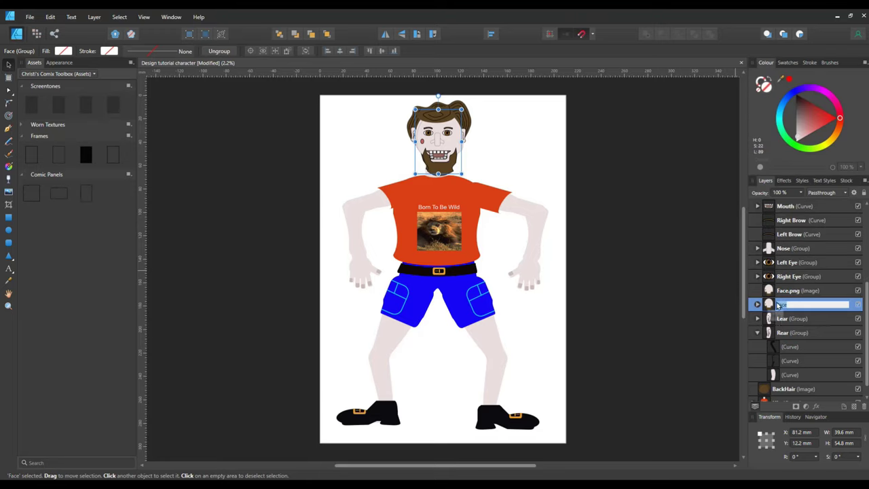
pyautogui.press('Return')
pyautogui.rightClick(774, 305)
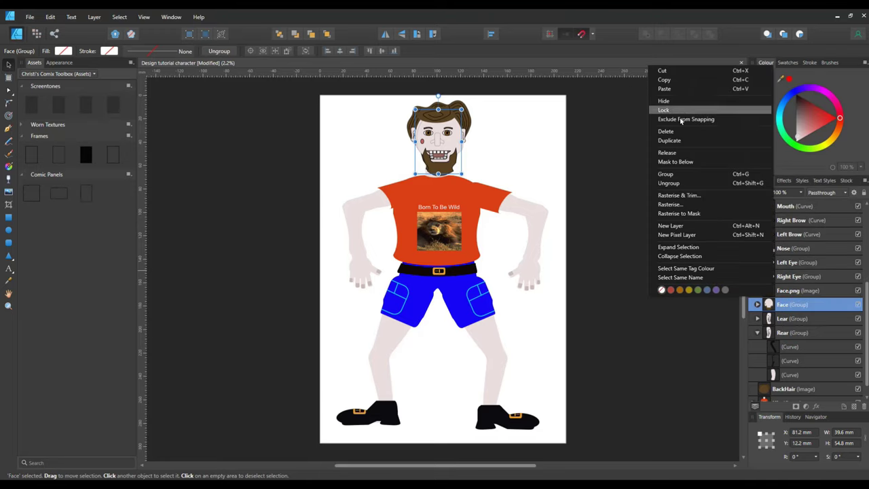
pyautogui.click(683, 135)
# - Rename the Face.png image layer to Face
pyautogui.click(803, 292)
pyautogui.doubleClick(804, 293)
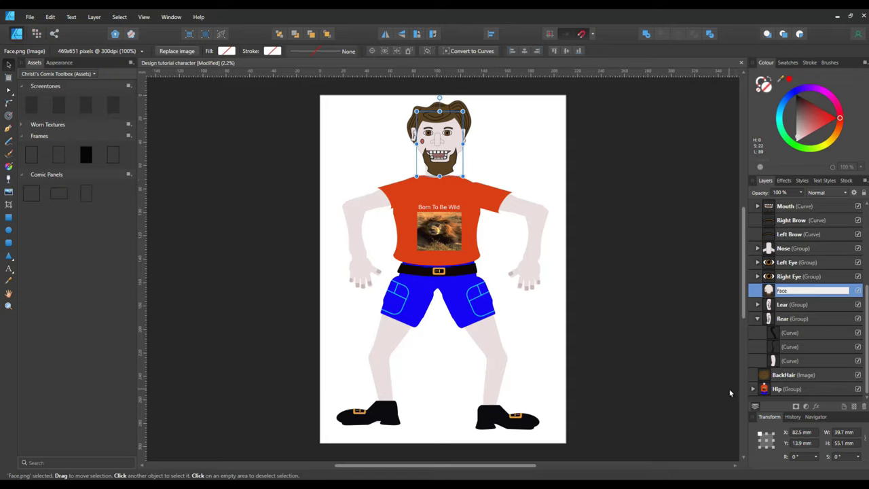
pyautogui.press('Return')
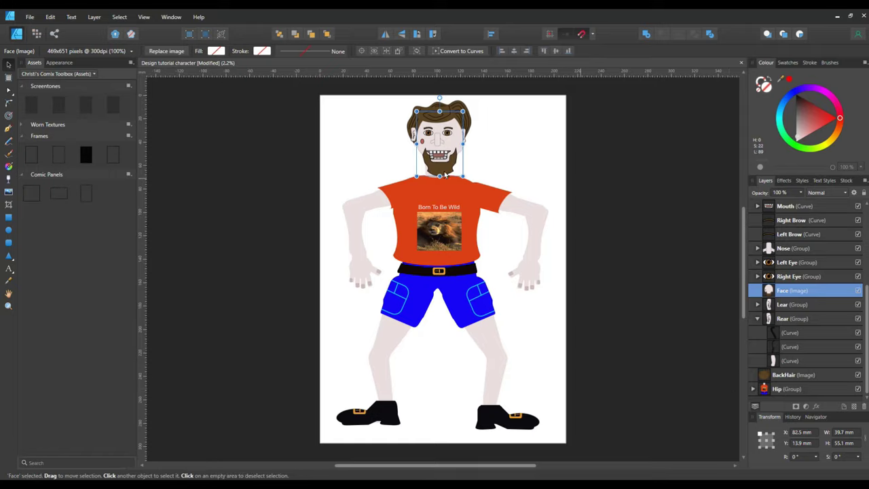
# - Place FrontHair.png over the head and move its layer into the Head group
pyautogui.click(9, 192)
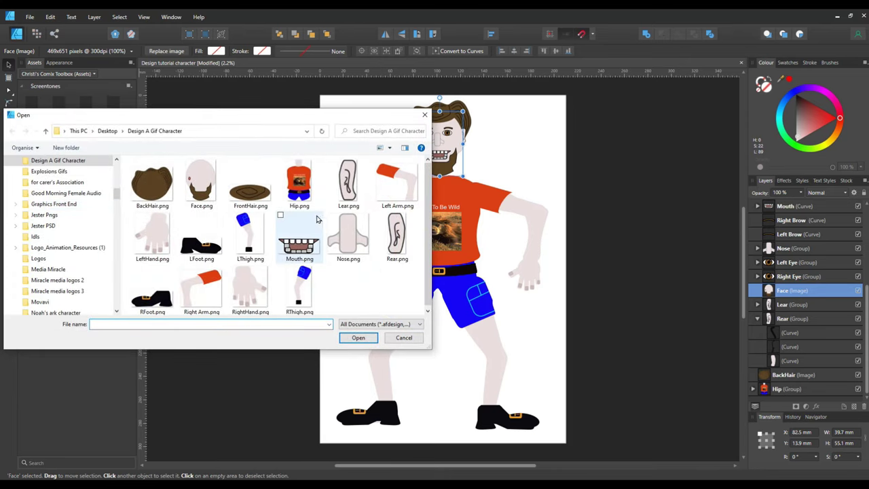
pyautogui.click(254, 199)
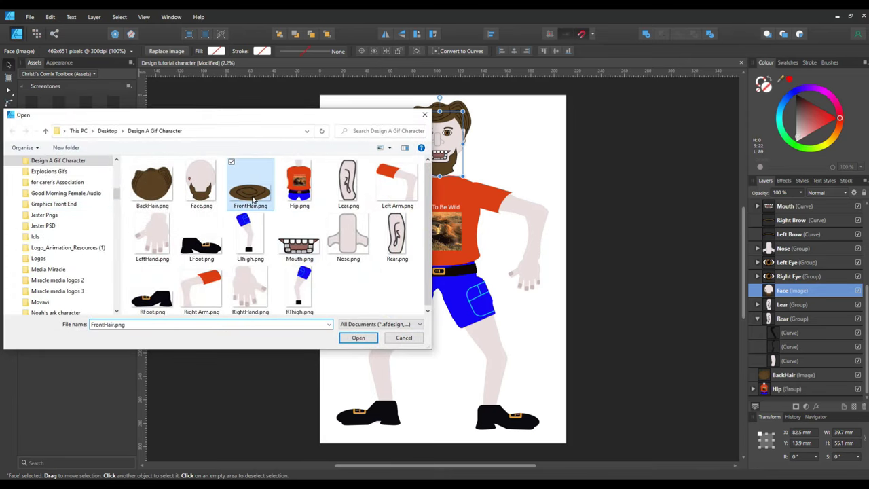
pyautogui.click(359, 338)
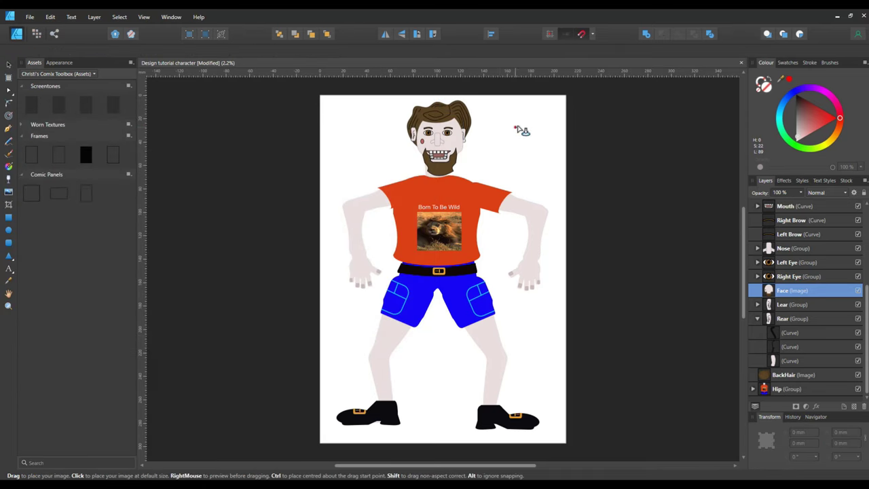
pyautogui.click(517, 129)
pyautogui.moveTo(528, 130); pyautogui.dragTo(443, 117)
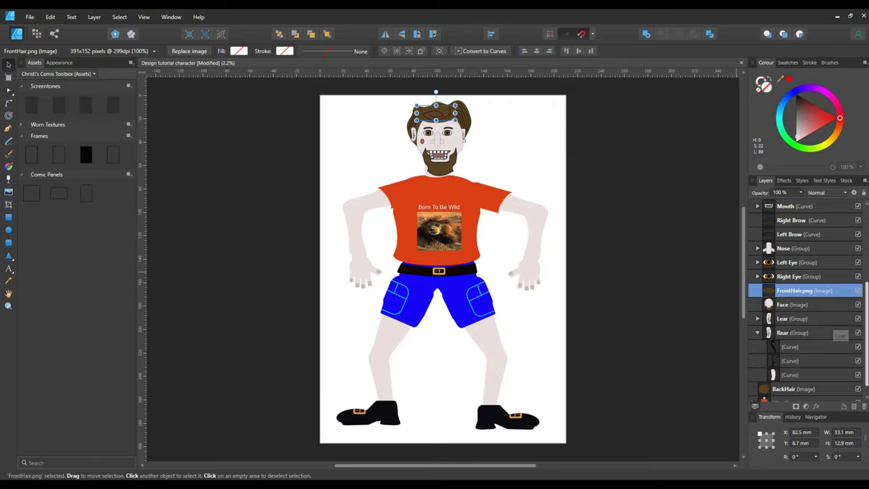
pyautogui.scroll(2, 866, 308)
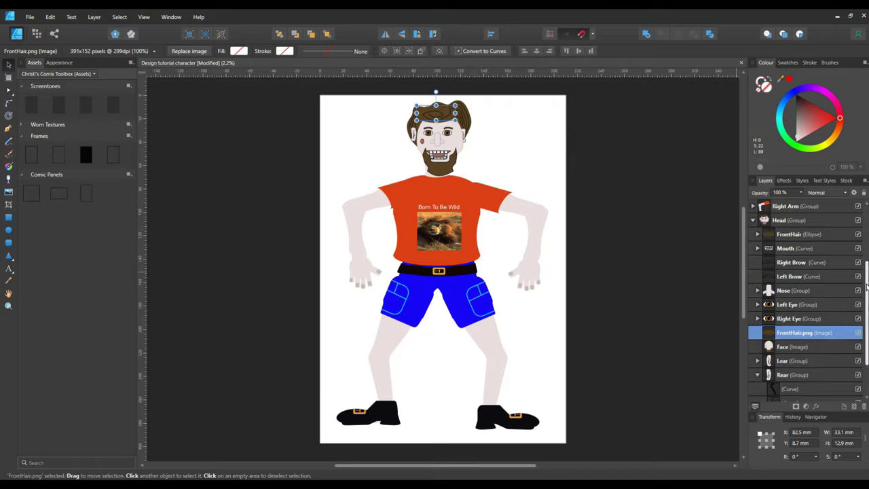
pyautogui.moveTo(808, 336); pyautogui.dragTo(809, 234)
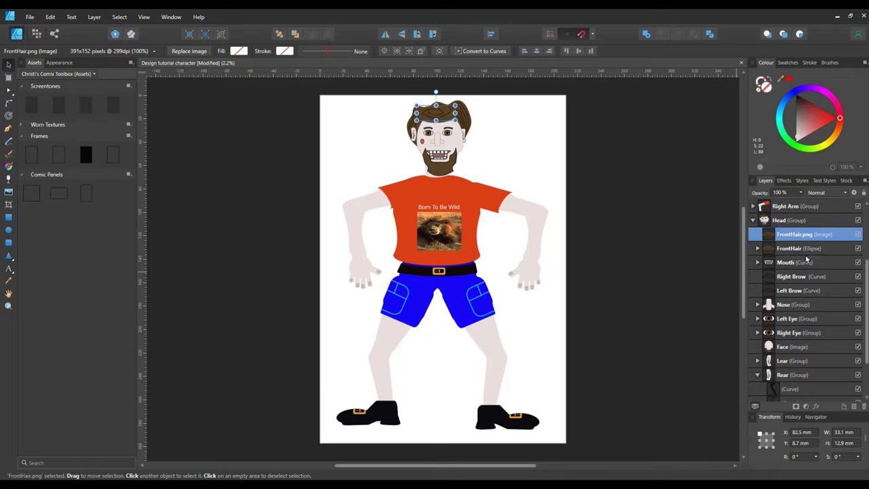
# - Delete the old front hair ellipse and rename the image layer FrontHair
pyautogui.rightClick(798, 249)
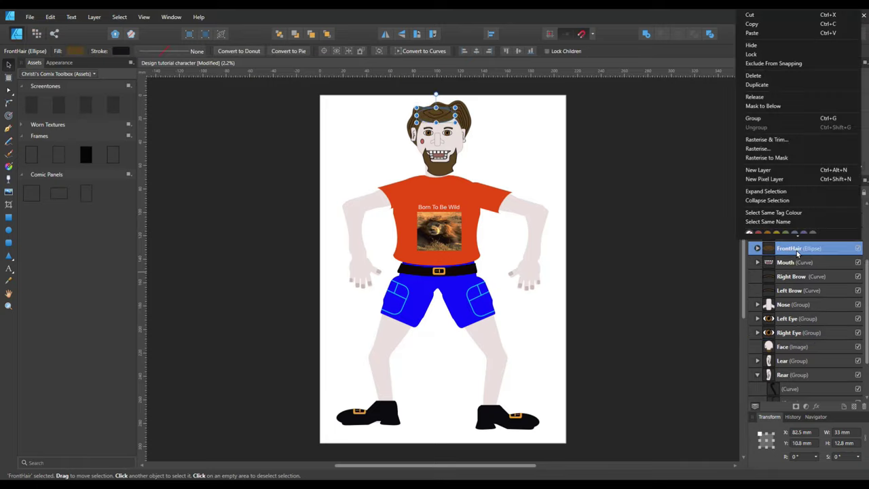
pyautogui.click(756, 77)
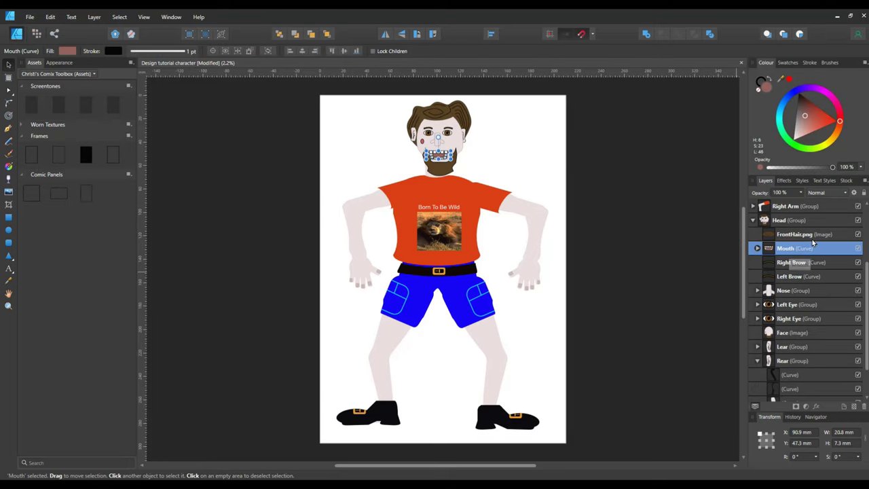
pyautogui.click(819, 236)
pyautogui.doubleClick(819, 236)
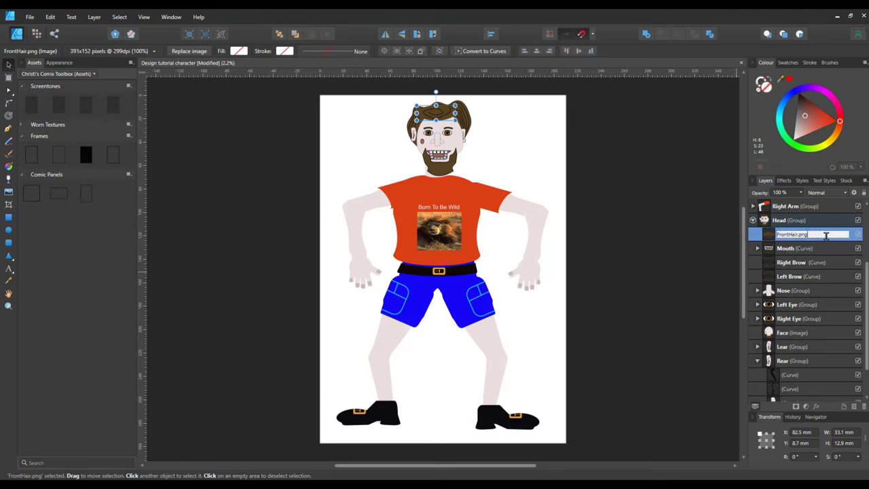
pyautogui.press('BackSpace')
pyautogui.press('BackSpace')
pyautogui.press('BackSpace')
pyautogui.press('BackSpace')
pyautogui.click(669, 255)
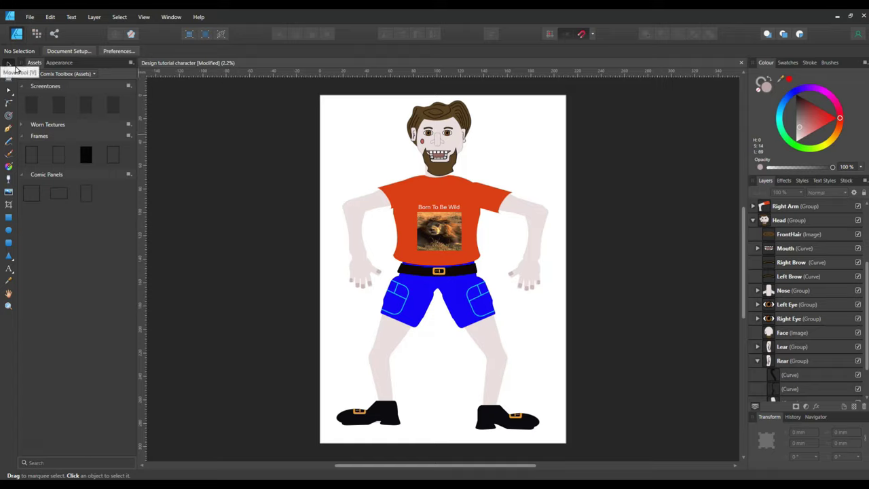
# - Place Hip.png aligned over the torso and move its layer beside the Hip group
pyautogui.click(8, 192)
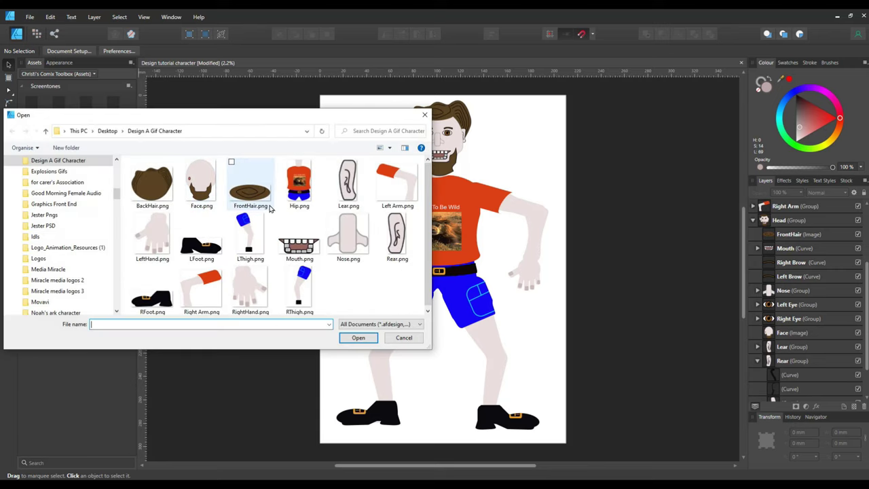
pyautogui.click(305, 197)
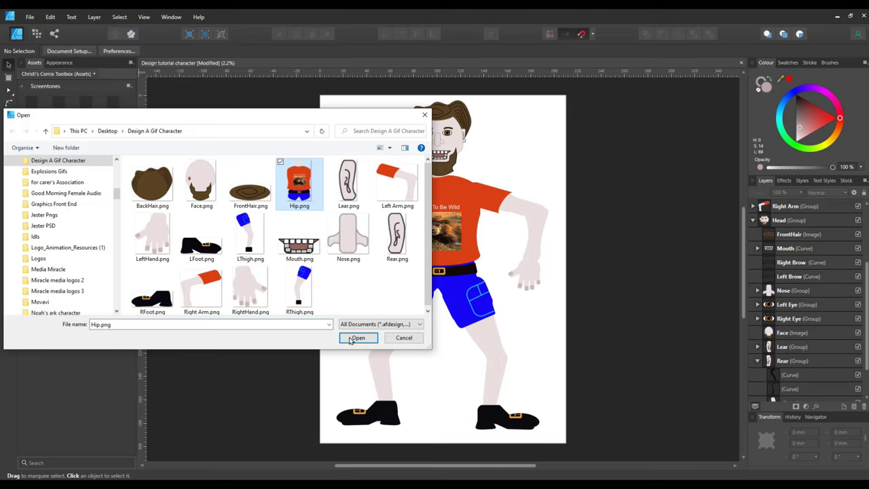
pyautogui.click(366, 324)
pyautogui.click(297, 337)
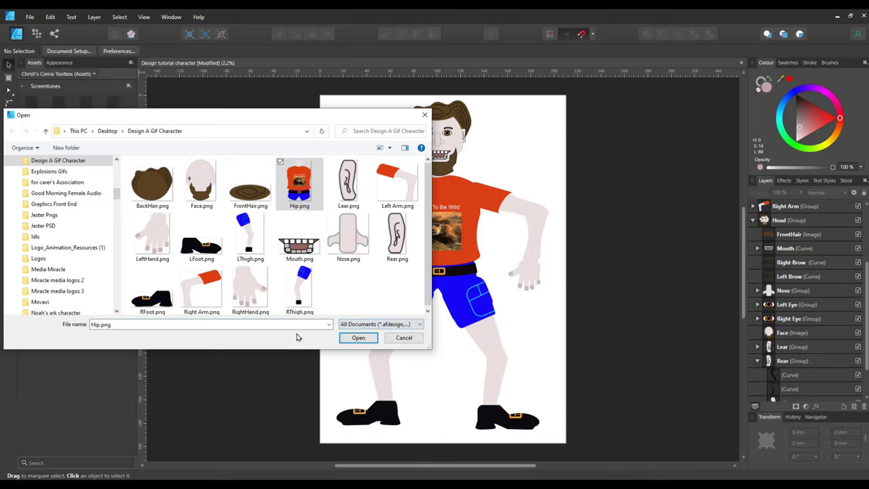
pyautogui.click(357, 337)
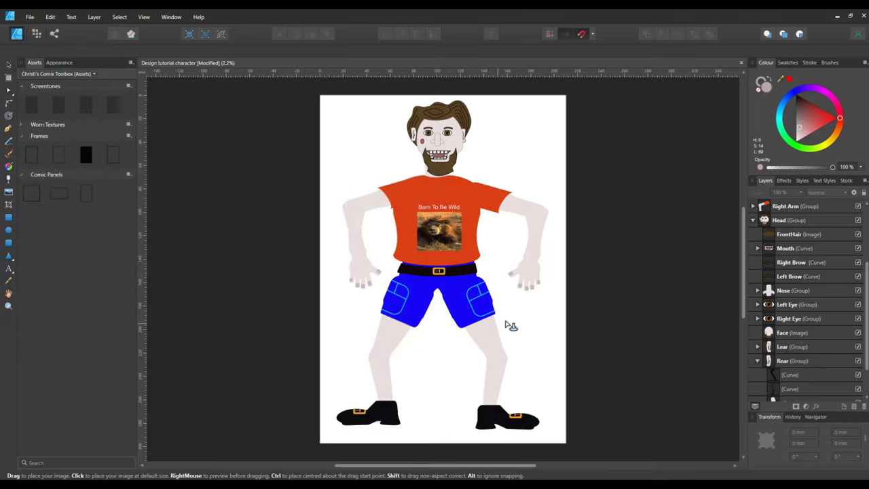
pyautogui.click(500, 166)
pyautogui.moveTo(449, 278); pyautogui.dragTo(454, 256)
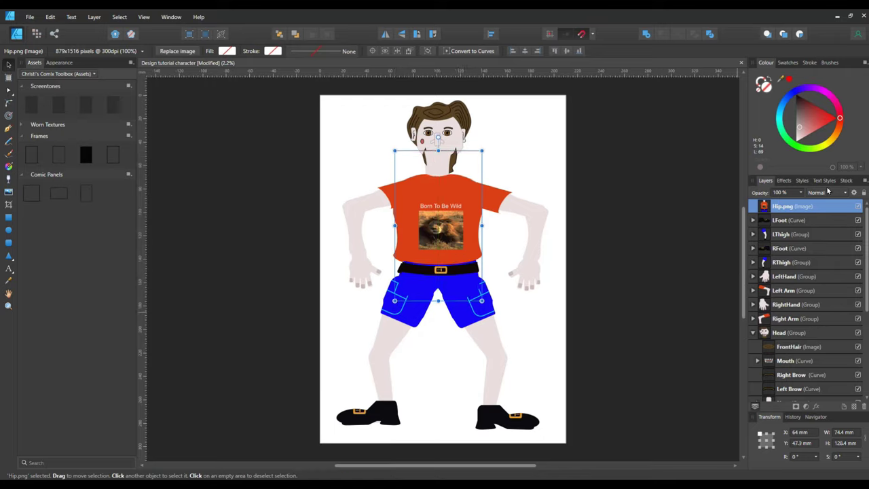
pyautogui.moveTo(791, 207); pyautogui.dragTo(826, 383)
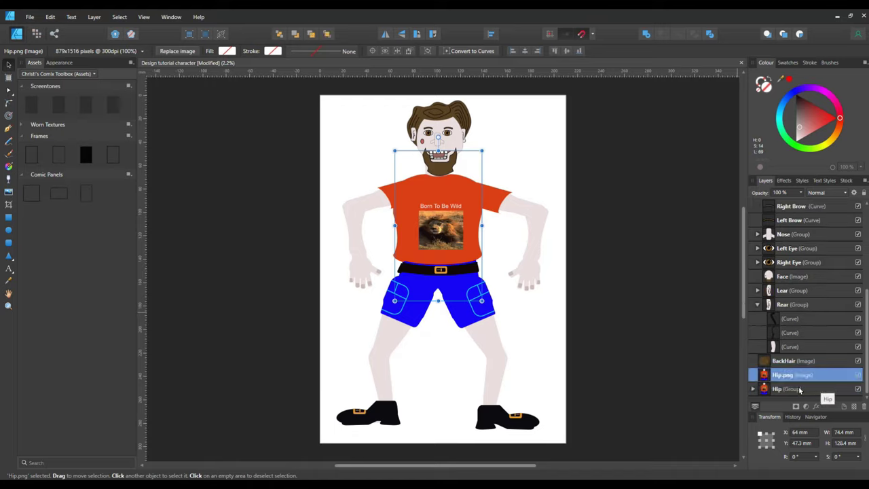
# - Delete the old vector Hip group and rename the image layer Hip
pyautogui.rightClick(798, 393)
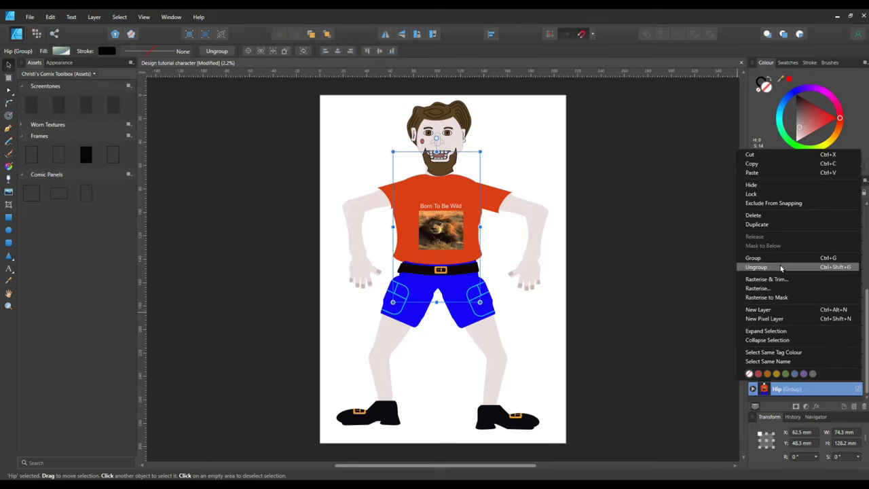
pyautogui.click(757, 215)
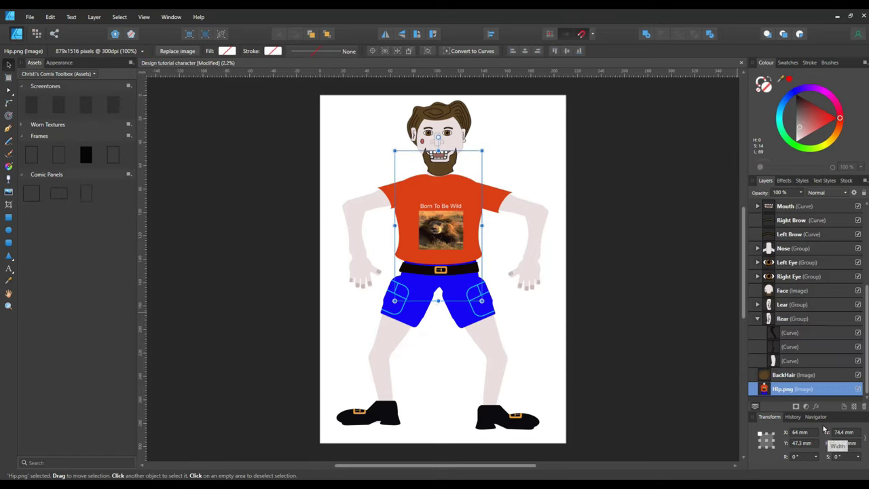
pyautogui.doubleClick(801, 389)
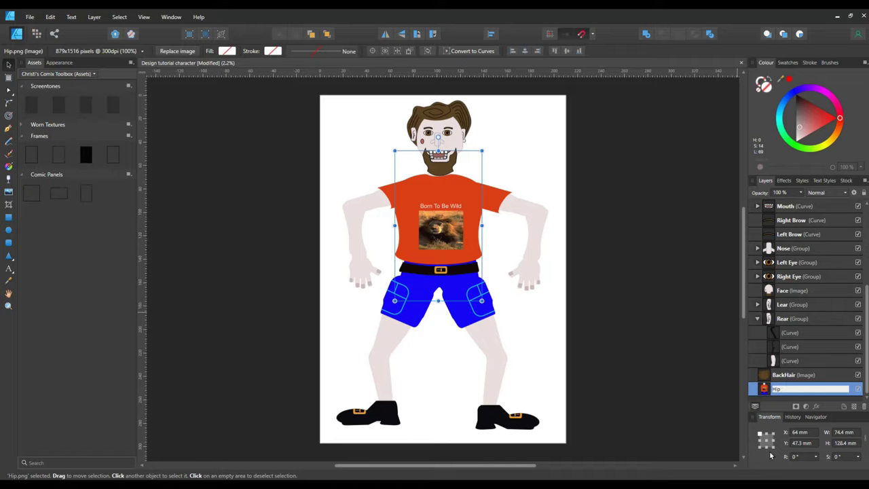
pyautogui.write('Hip')
pyautogui.click(677, 298)
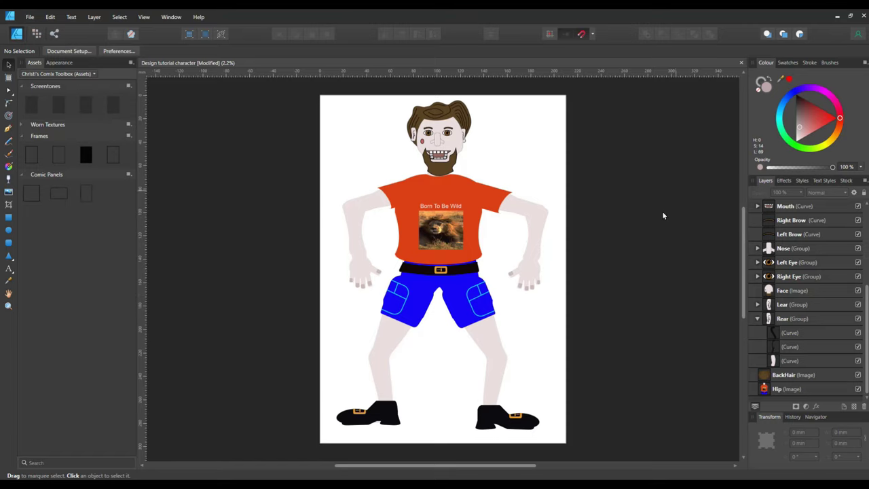
# - Place Lear.png against the head's right side and move its layer into Head
pyautogui.click(9, 192)
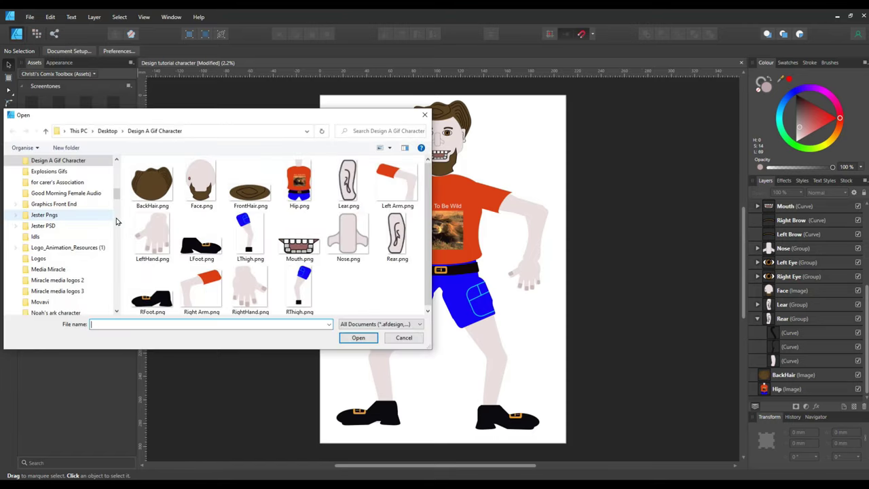
pyautogui.click(346, 181)
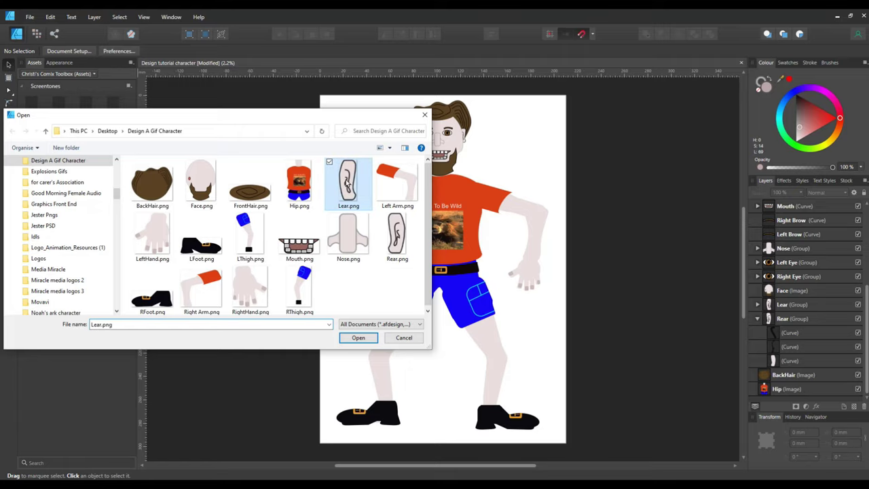
pyautogui.click(359, 338)
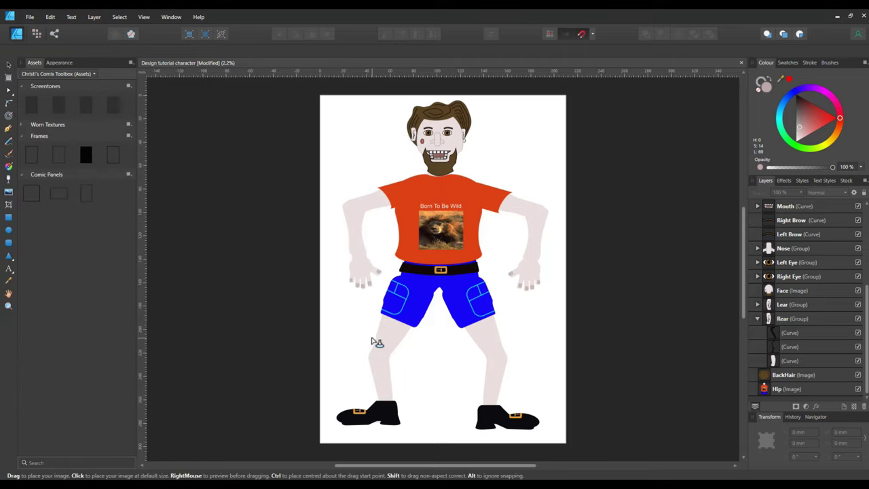
pyautogui.click(498, 135)
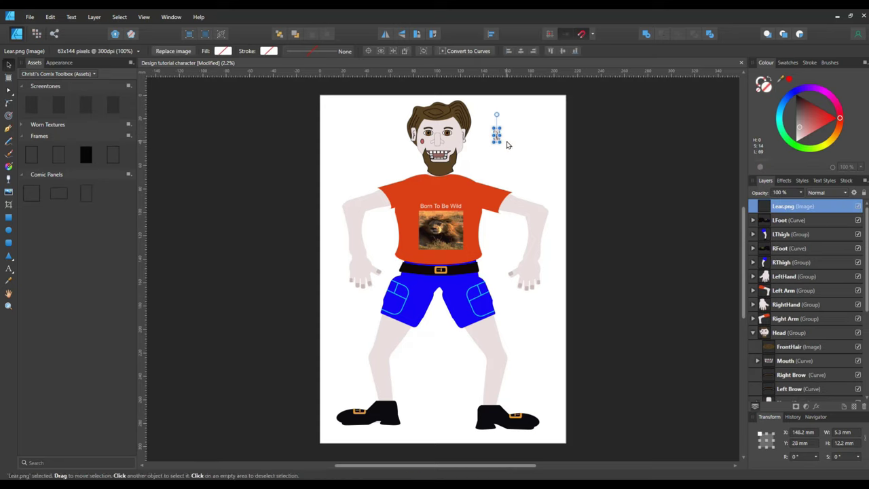
pyautogui.moveTo(497, 143); pyautogui.dragTo(467, 145)
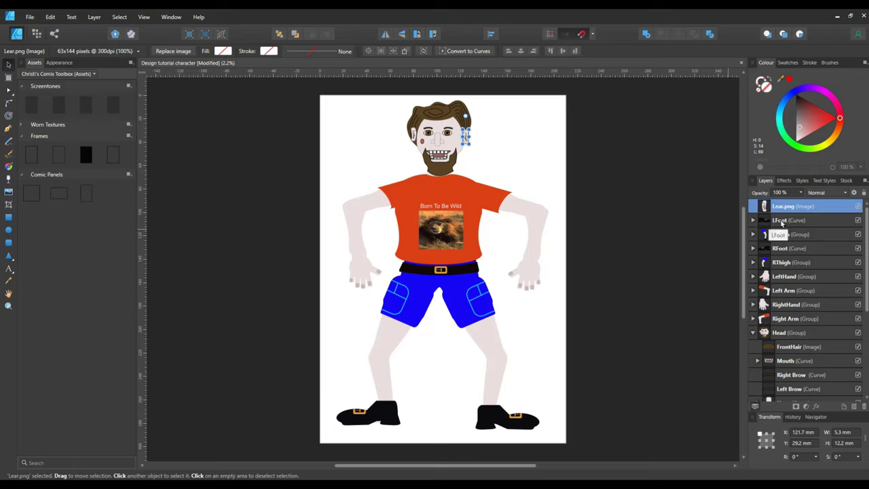
pyautogui.moveTo(780, 207); pyautogui.dragTo(801, 324)
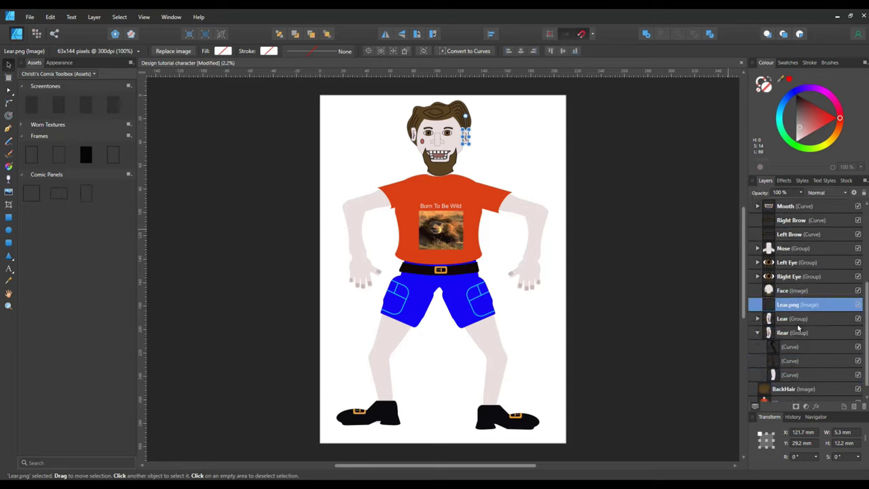
# - Delete the old vector Lear group and rename the image layer Lear
pyautogui.rightClick(792, 320)
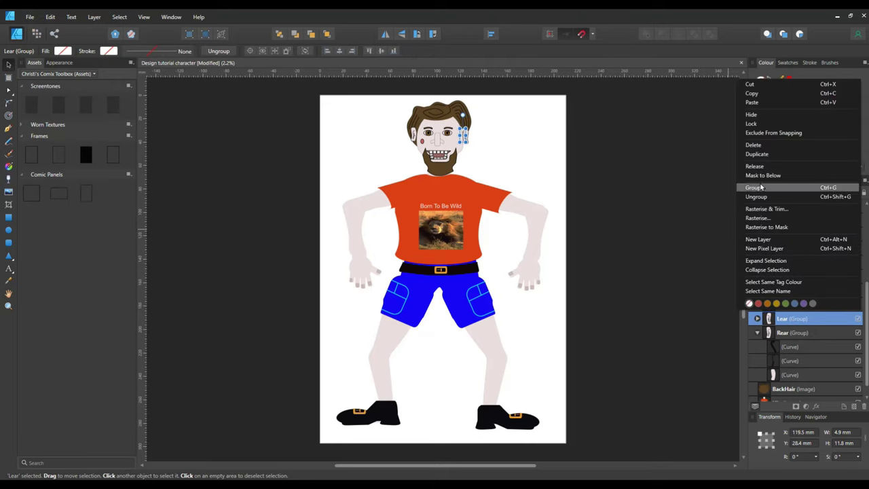
pyautogui.click(762, 147)
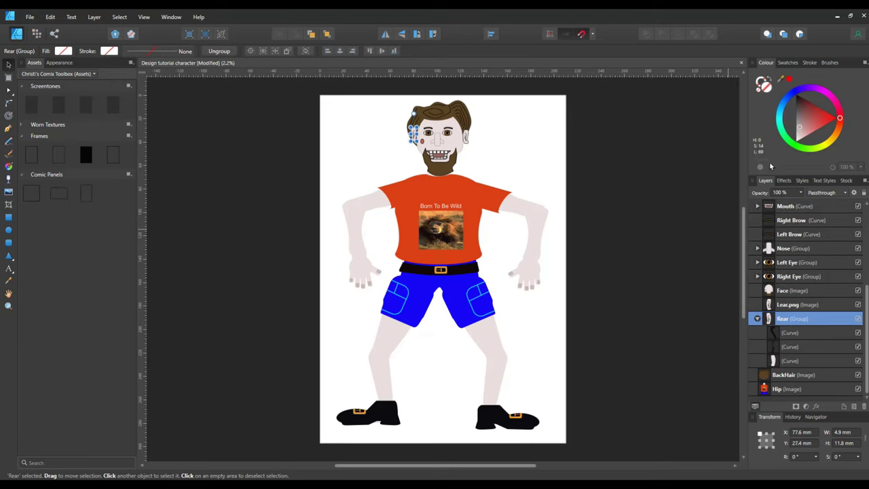
pyautogui.click(810, 305)
pyautogui.doubleClick(809, 305)
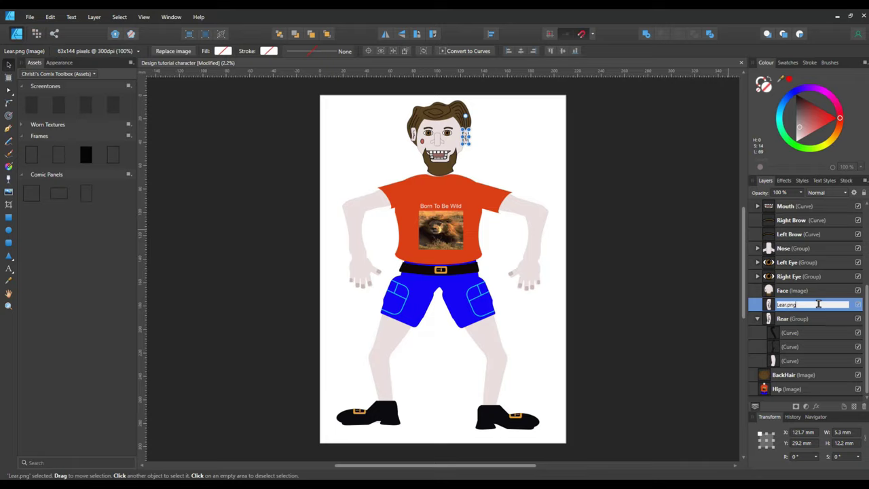
pyautogui.press('End')
pyautogui.press('BackSpace')
pyautogui.press('BackSpace')
pyautogui.press('BackSpace')
pyautogui.press('BackSpace')
pyautogui.press('Return')
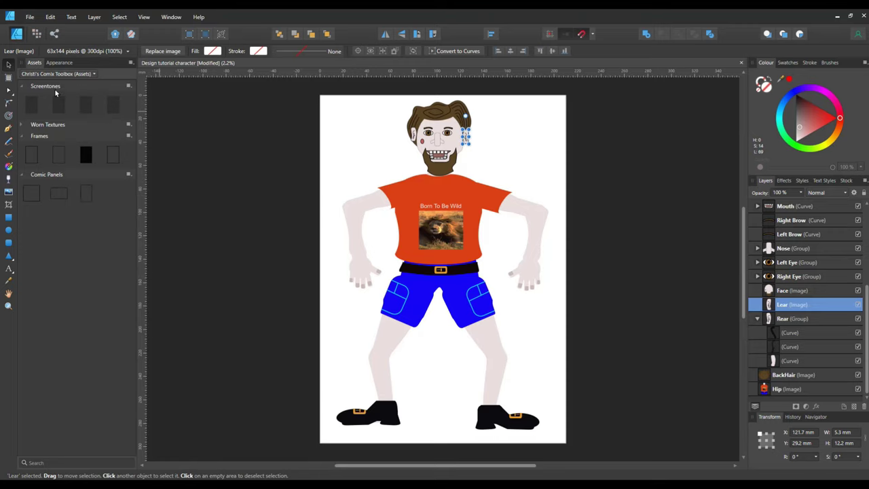
# - Place Left Arm.png on the shirt's shoulder and move its layer up the stack
pyautogui.click(9, 195)
pyautogui.click(400, 191)
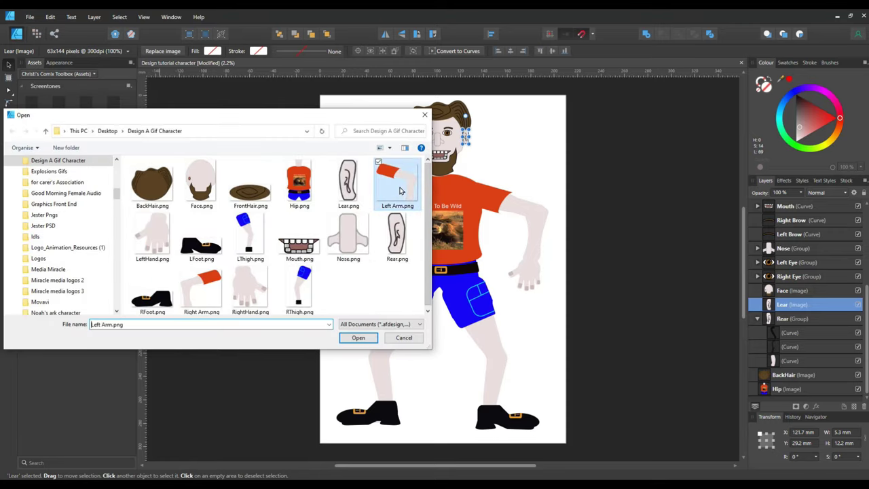
pyautogui.click(356, 339)
pyautogui.click(525, 182)
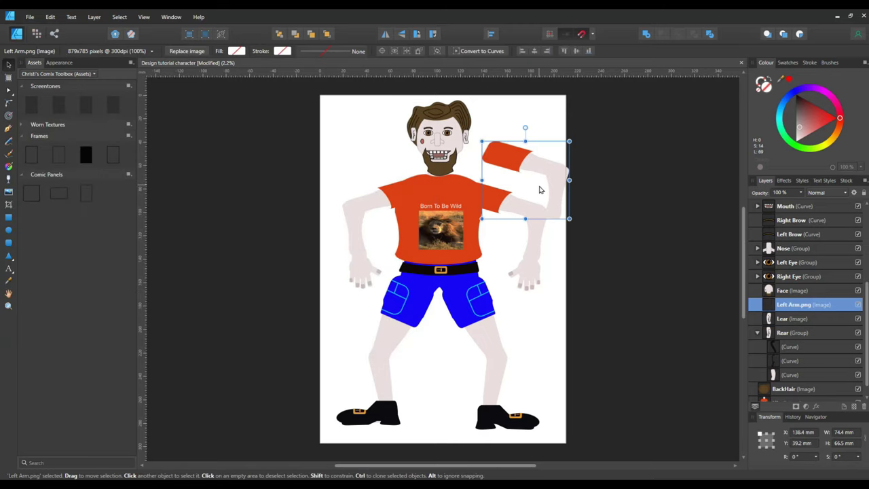
pyautogui.moveTo(560, 176); pyautogui.dragTo(537, 219)
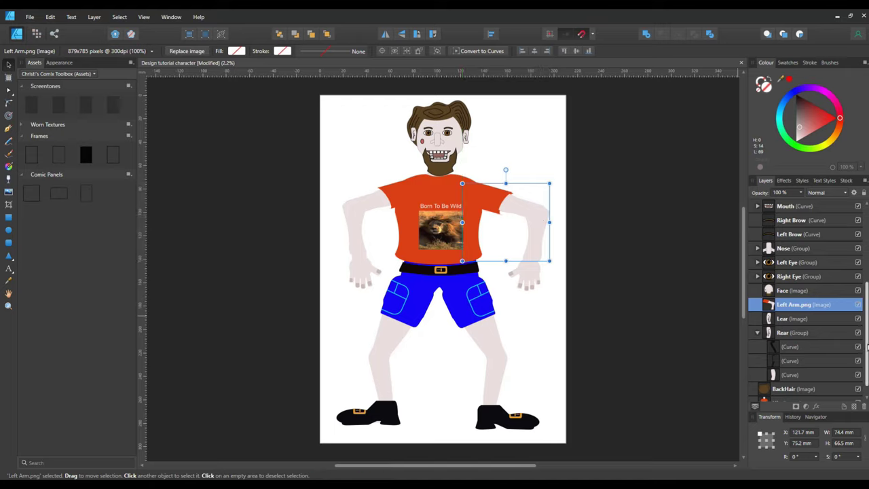
pyautogui.scroll(3, 804, 303)
pyautogui.moveTo(824, 377); pyautogui.dragTo(836, 271)
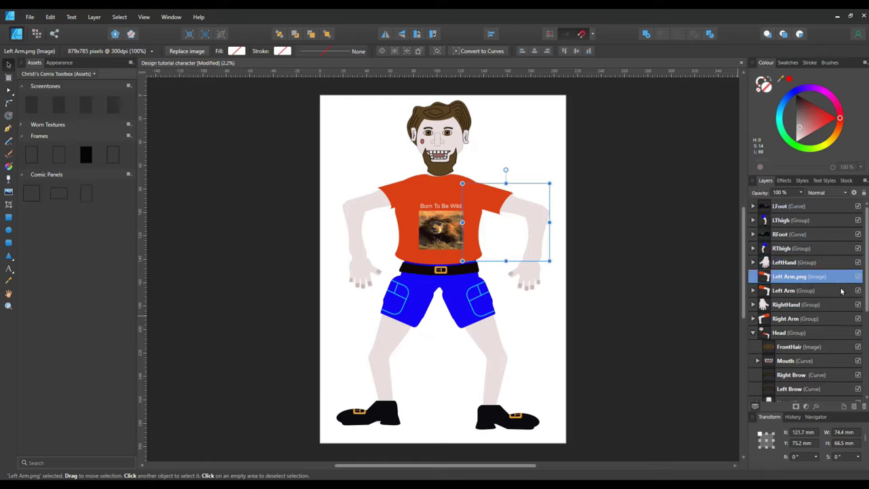
# - Delete the old vector Left Arm group and rename the image layer Left Arm
pyautogui.rightClick(794, 291)
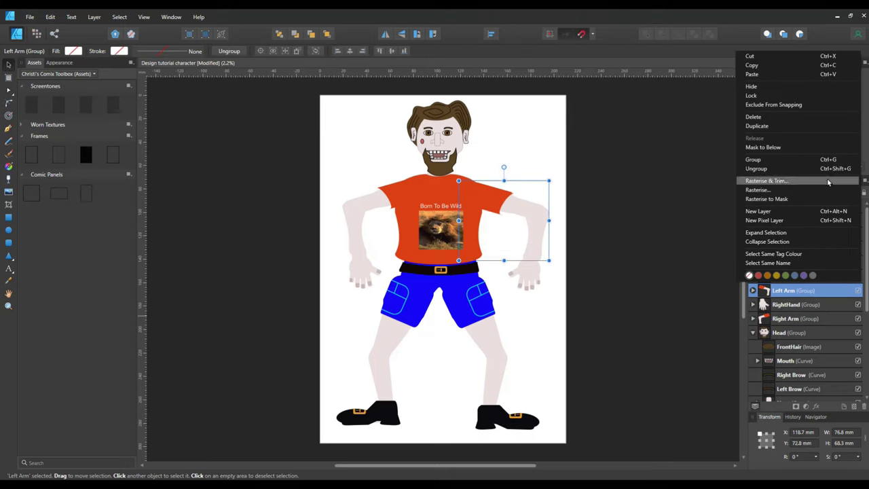
pyautogui.click(791, 118)
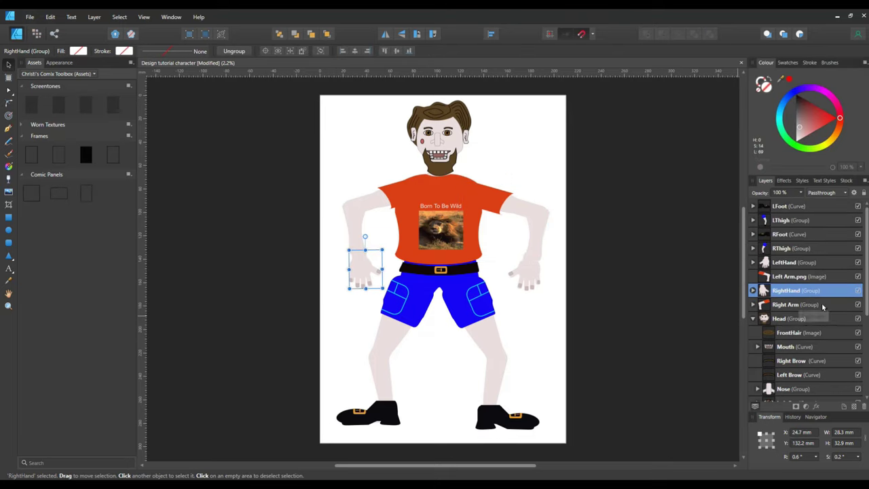
pyautogui.doubleClick(822, 276)
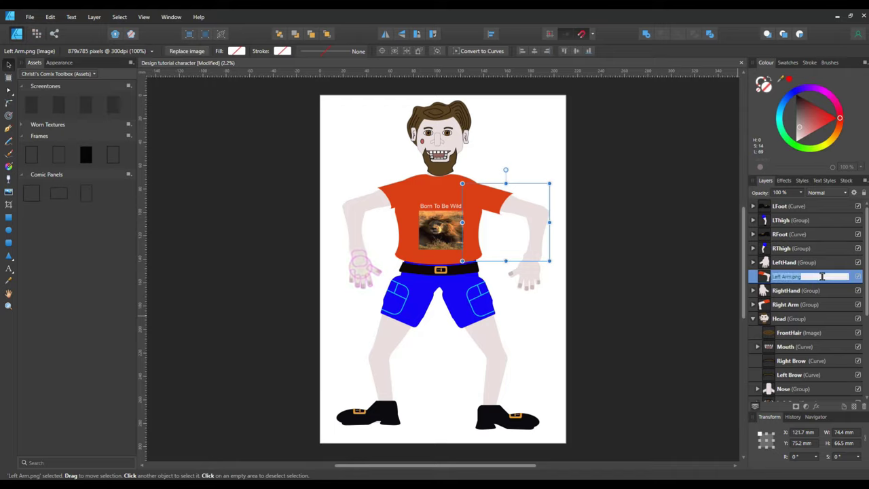
pyautogui.click(825, 275)
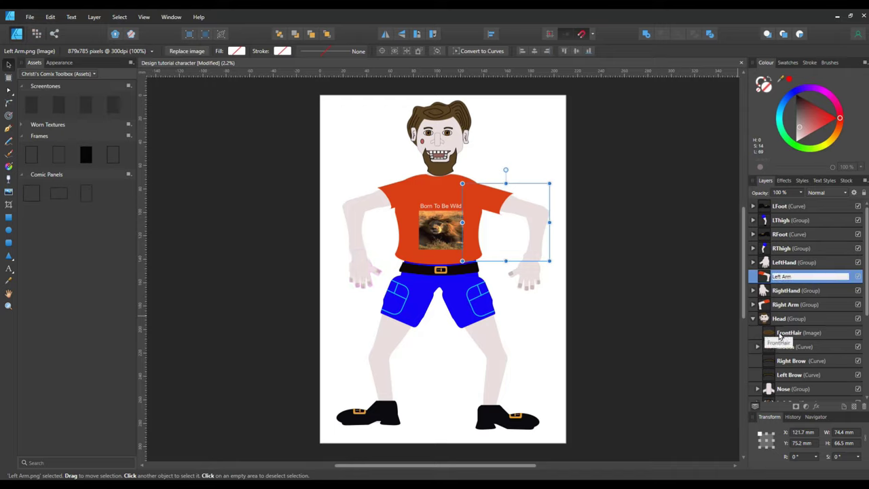
pyautogui.click(654, 327)
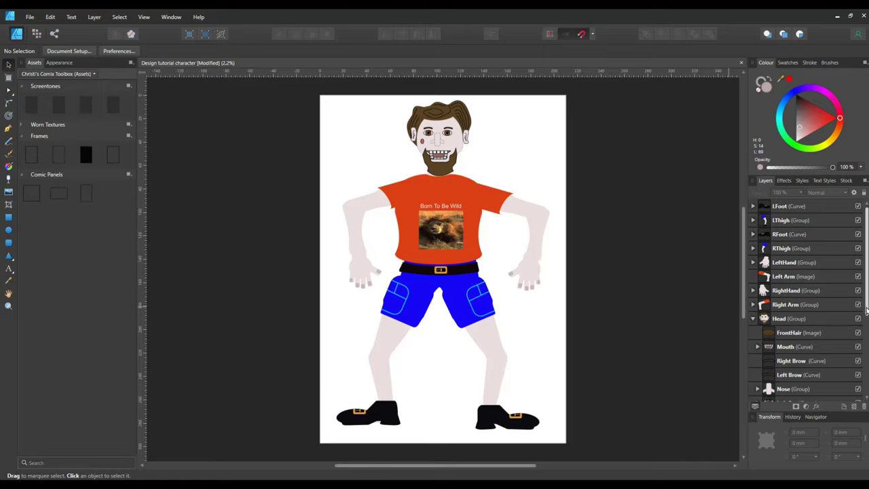
pyautogui.scroll(-1, 866, 315)
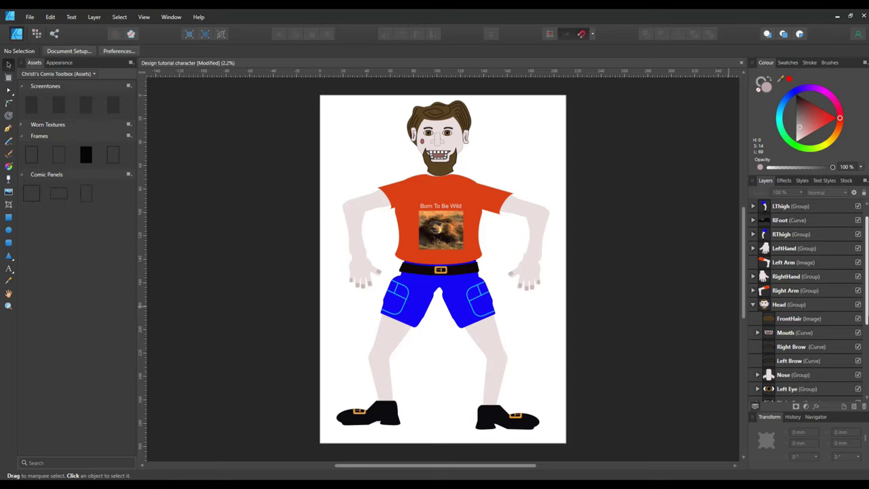
# - Place LeftHand.png over the hand and move its layer beside the old hand group
pyautogui.click(8, 192)
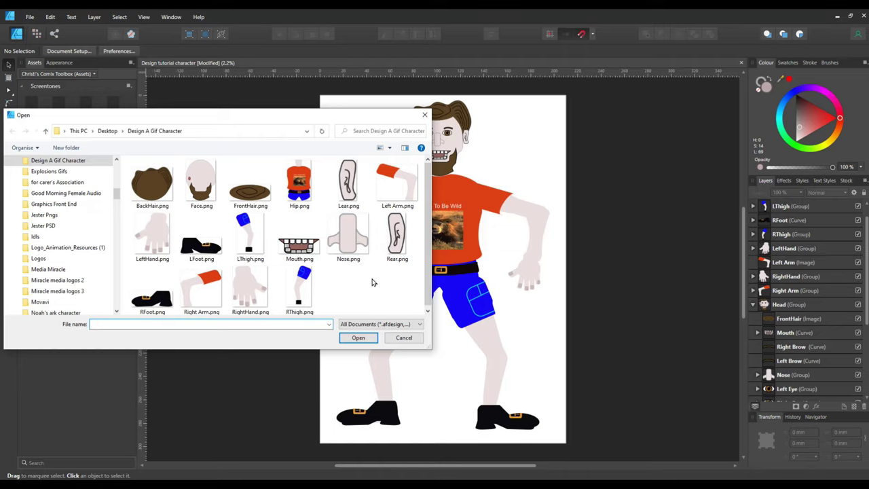
pyautogui.click(156, 236)
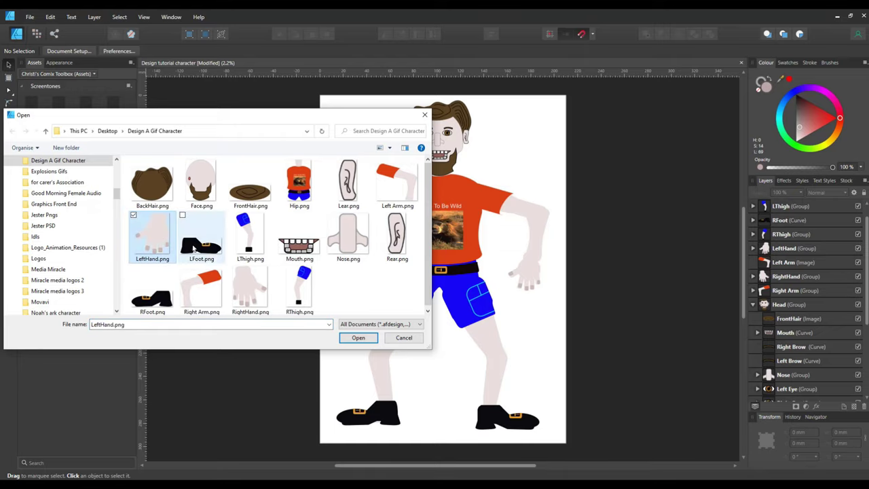
pyautogui.click(359, 338)
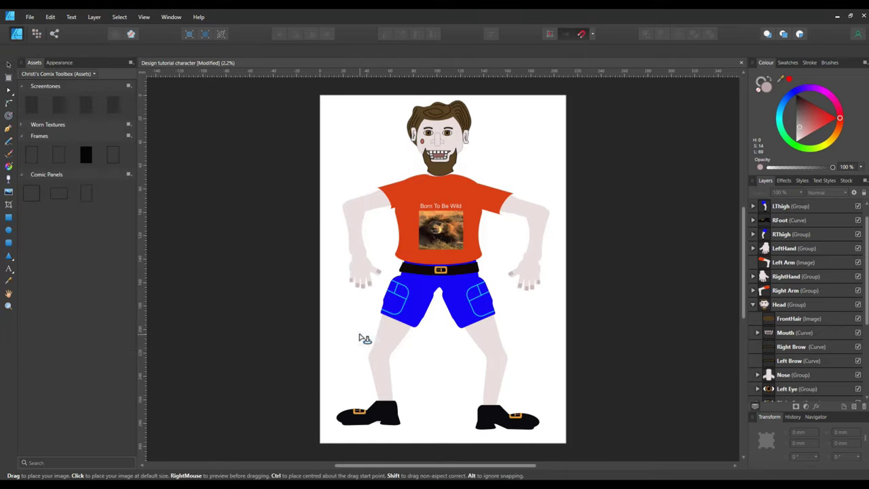
pyautogui.click(550, 274)
pyautogui.moveTo(556, 275); pyautogui.dragTo(534, 274)
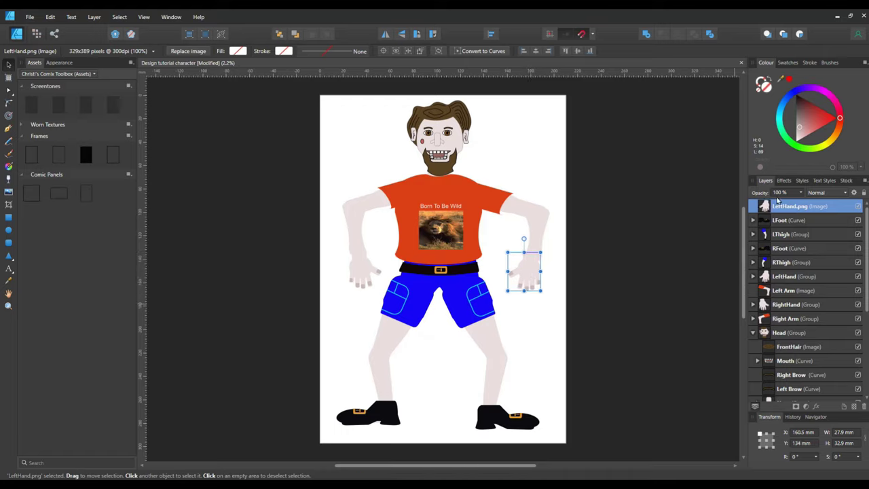
pyautogui.moveTo(778, 203); pyautogui.dragTo(810, 276)
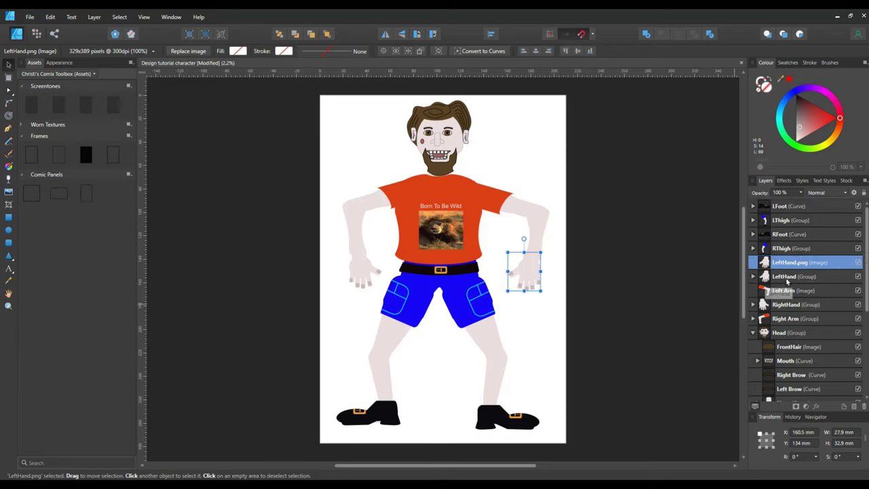
# - Delete the old vector LeftHand group and rename the image layer LeftHand
pyautogui.rightClick(788, 278)
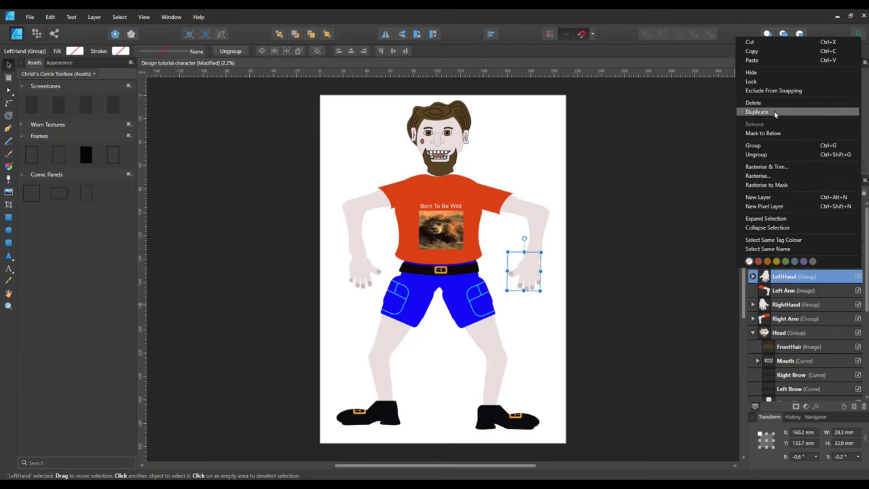
pyautogui.click(779, 103)
pyautogui.doubleClick(809, 277)
pyautogui.click(829, 264)
pyautogui.doubleClick(827, 264)
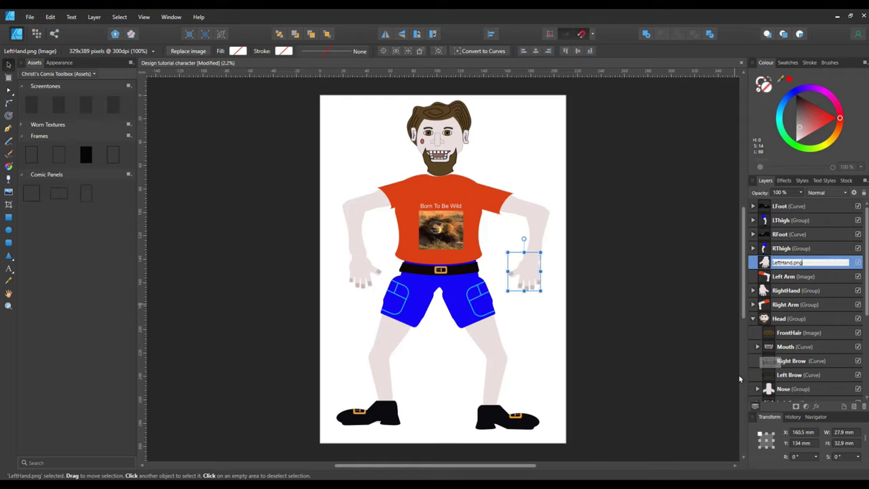
pyautogui.press('End')
pyautogui.press('BackSpace')
pyautogui.press('BackSpace')
pyautogui.press('BackSpace')
pyautogui.press('BackSpace')
pyautogui.click(666, 300)
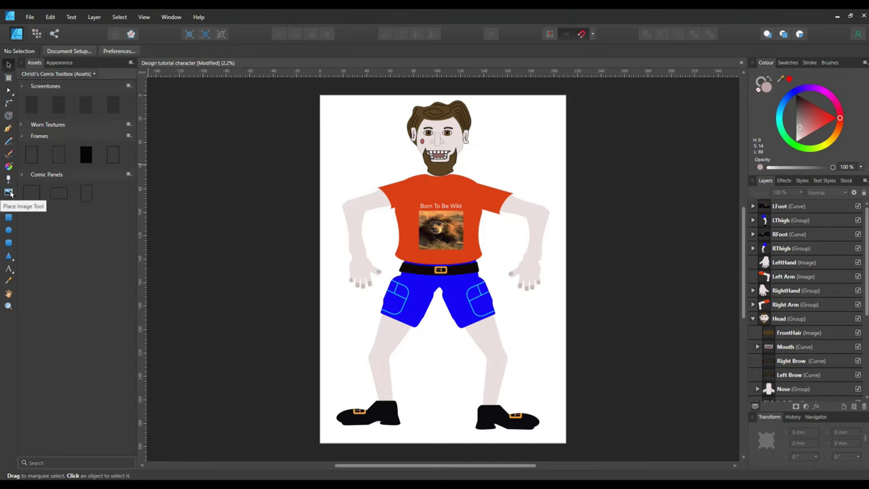
# - Place LFoot.png onto the character's right shoe
pyautogui.hotkey('ctrl', 'o')
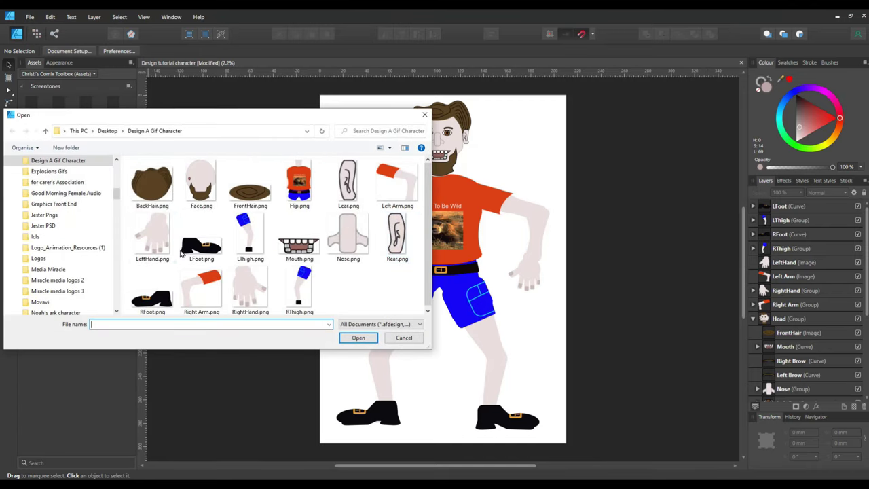
pyautogui.click(201, 241)
pyautogui.click(358, 338)
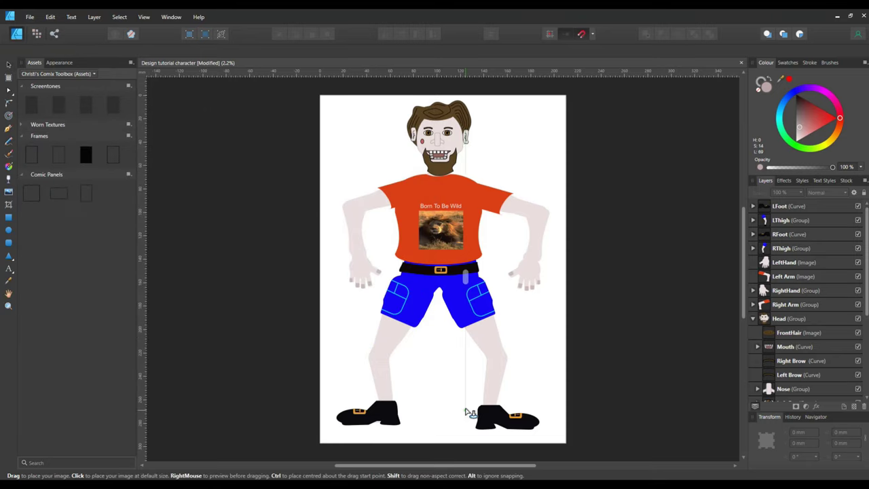
pyautogui.click(548, 398)
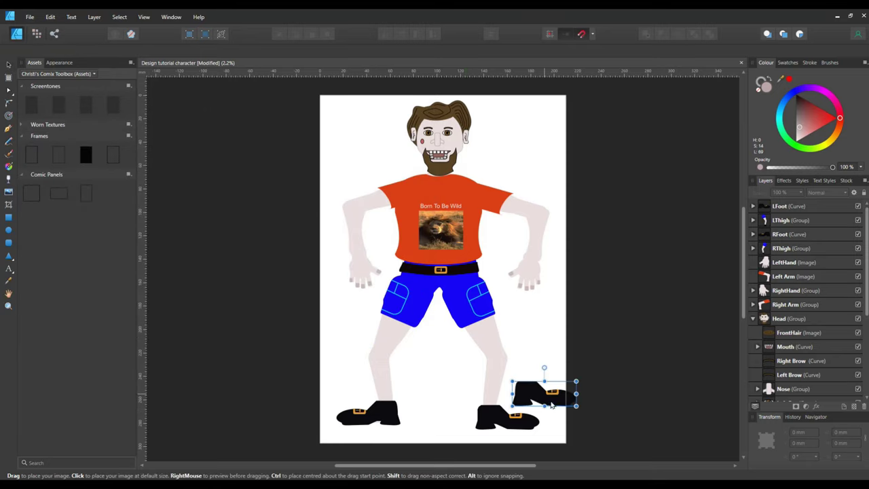
pyautogui.moveTo(549, 395); pyautogui.dragTo(514, 422)
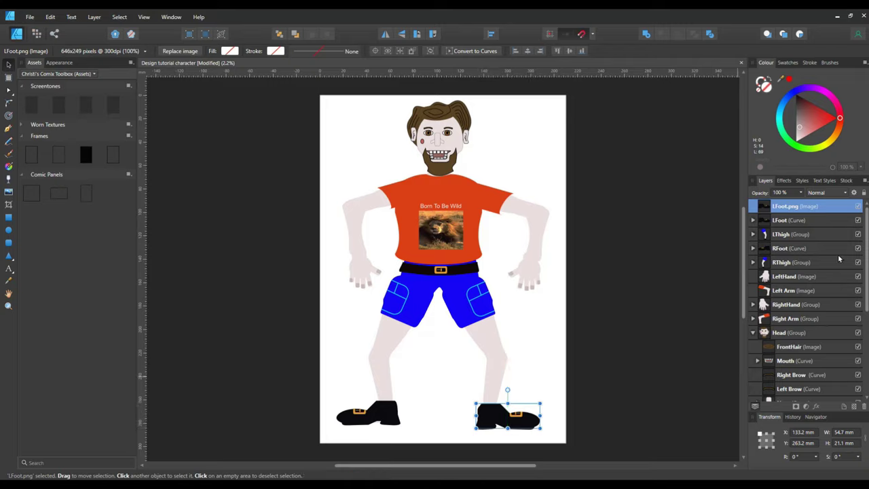
# - Delete the old vector LFoot curve and rename the image layer LFoot
pyautogui.rightClick(785, 222)
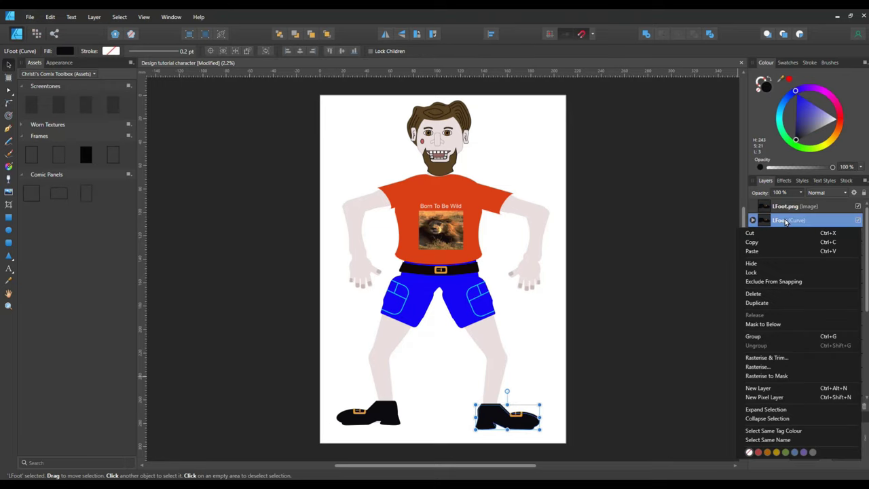
pyautogui.click(799, 296)
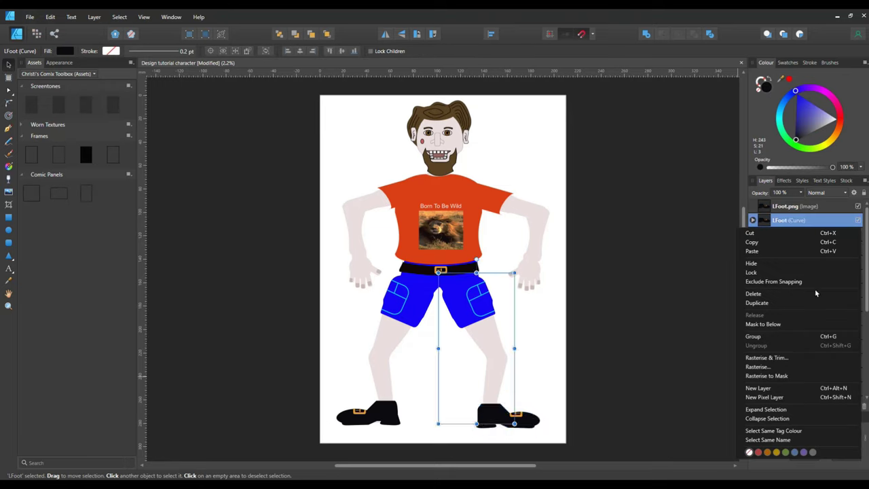
pyautogui.click(804, 205)
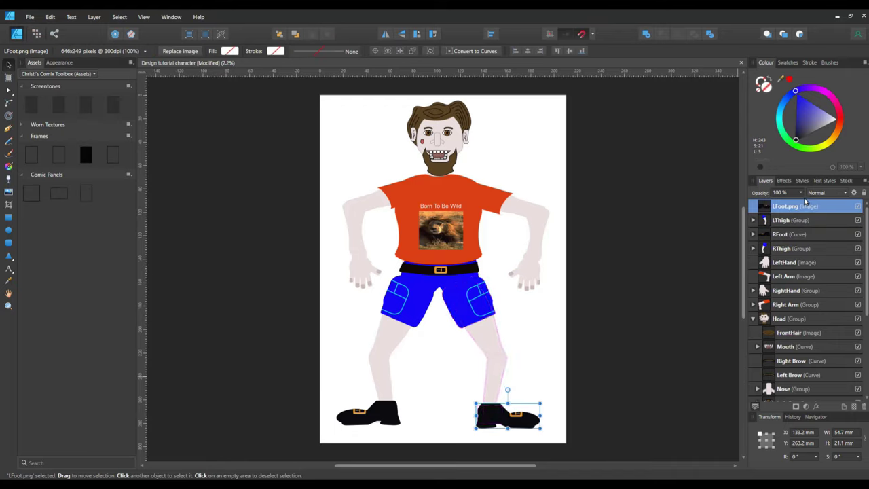
pyautogui.doubleClick(803, 205)
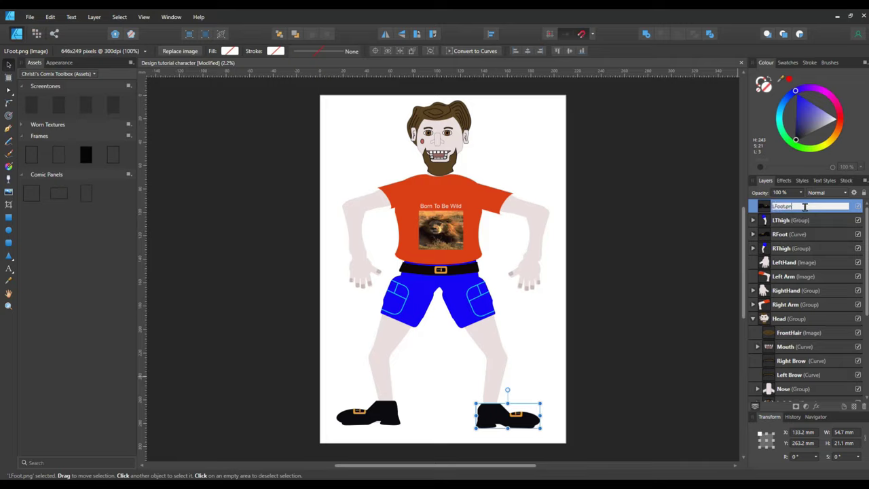
pyautogui.press('Return')
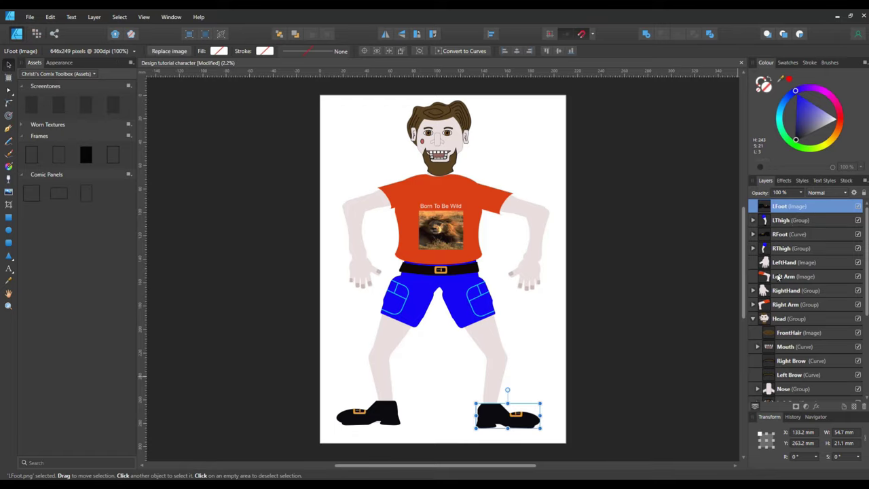
# - Place LThigh.png and align it over the character's left leg
pyautogui.click(9, 192)
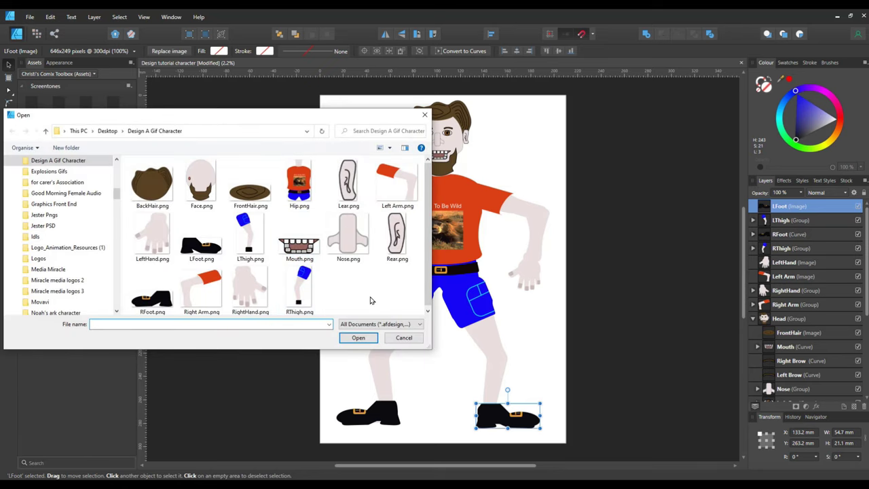
pyautogui.click(245, 235)
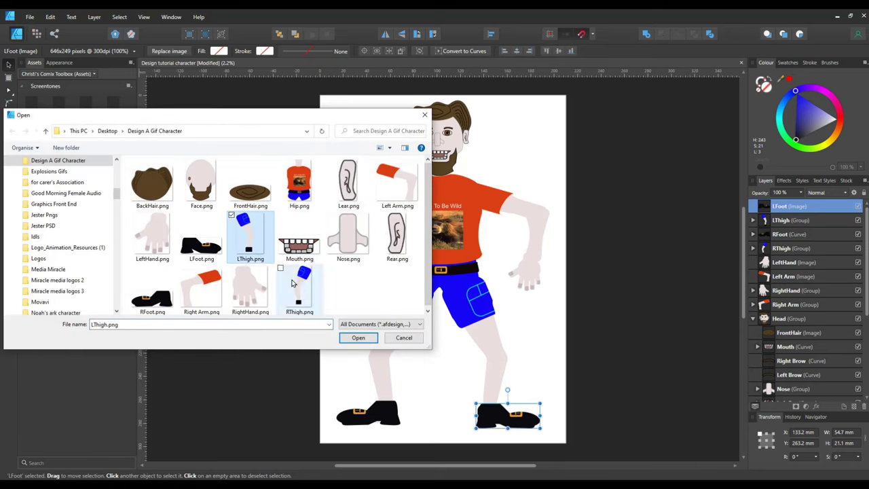
pyautogui.click(355, 338)
pyautogui.click(553, 328)
pyautogui.moveTo(559, 334); pyautogui.dragTo(503, 355)
pyautogui.moveTo(505, 363); pyautogui.dragTo(502, 363)
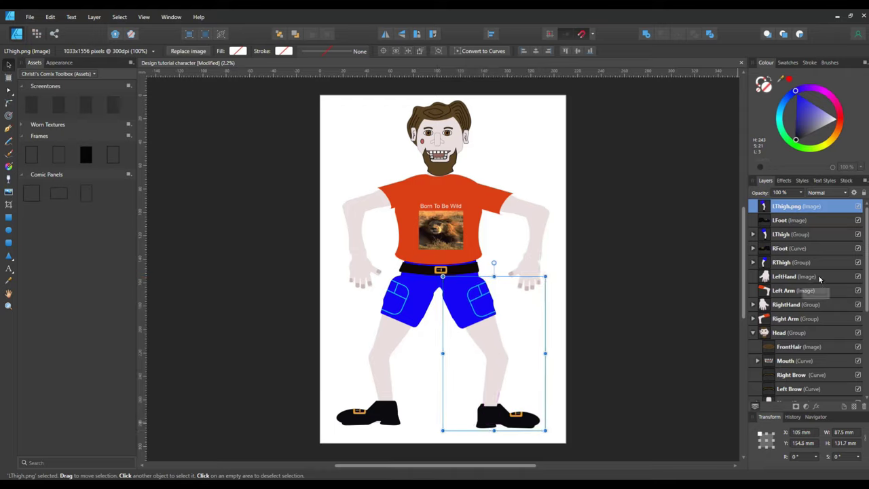
# - Move the image layer beside the old group, rename it LThigh, and delete the vector LThigh group
pyautogui.moveTo(803, 210); pyautogui.dragTo(820, 237)
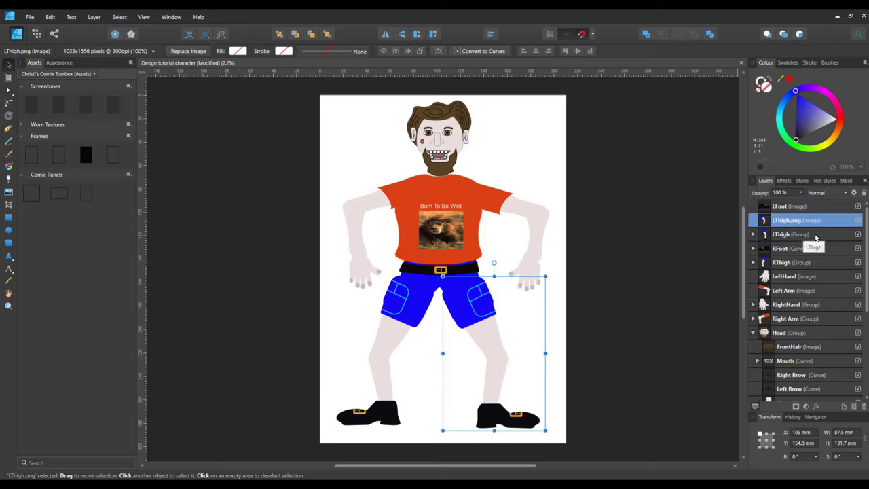
pyautogui.doubleClick(806, 220)
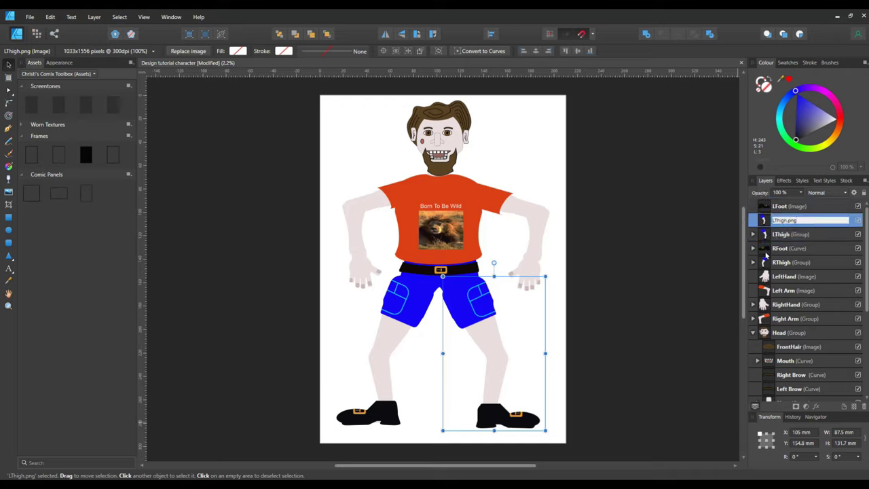
pyautogui.press('End')
pyautogui.press('BackSpace')
pyautogui.press('BackSpace')
pyautogui.press('Return')
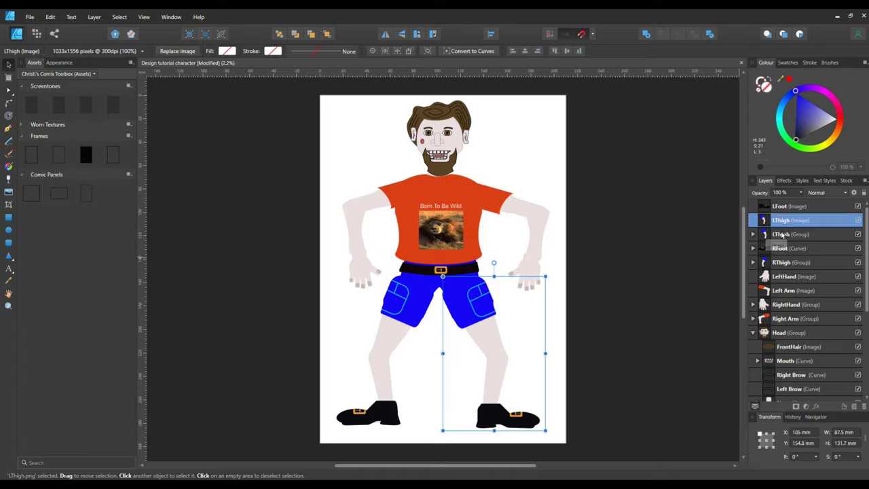
pyautogui.rightClick(782, 234)
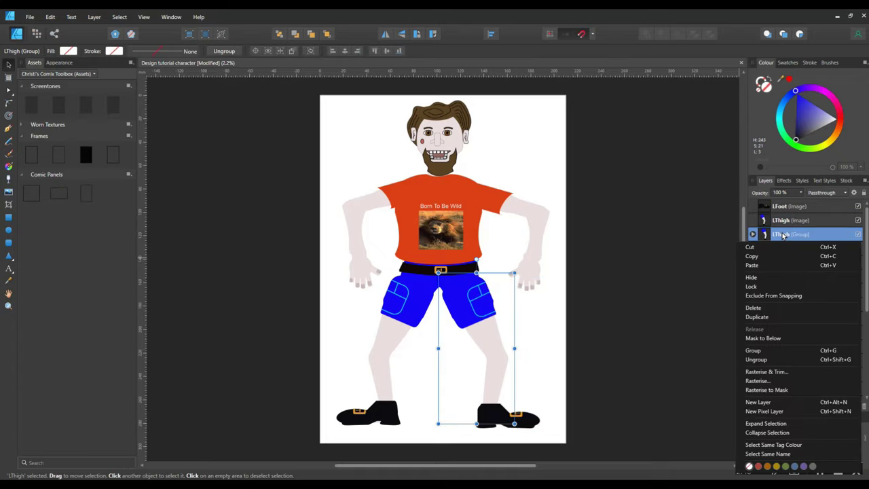
pyautogui.click(762, 309)
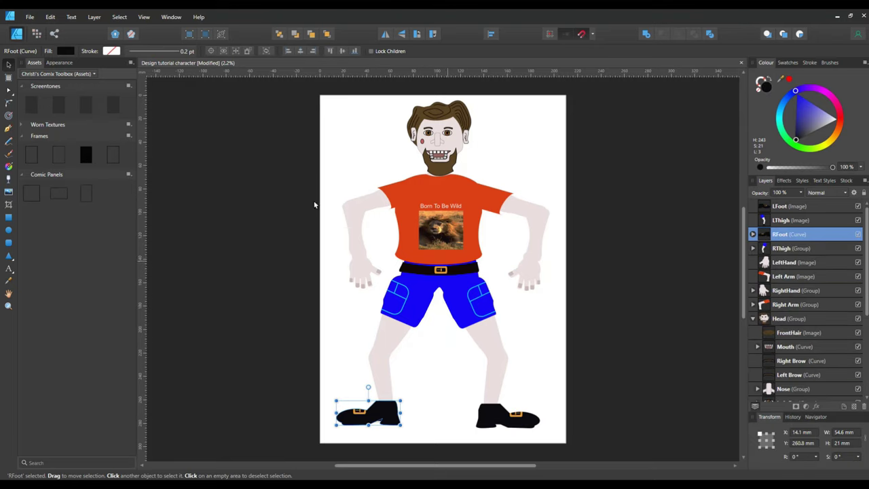
# - Place Mouth.png and position it over the character's mouth
pyautogui.click(8, 192)
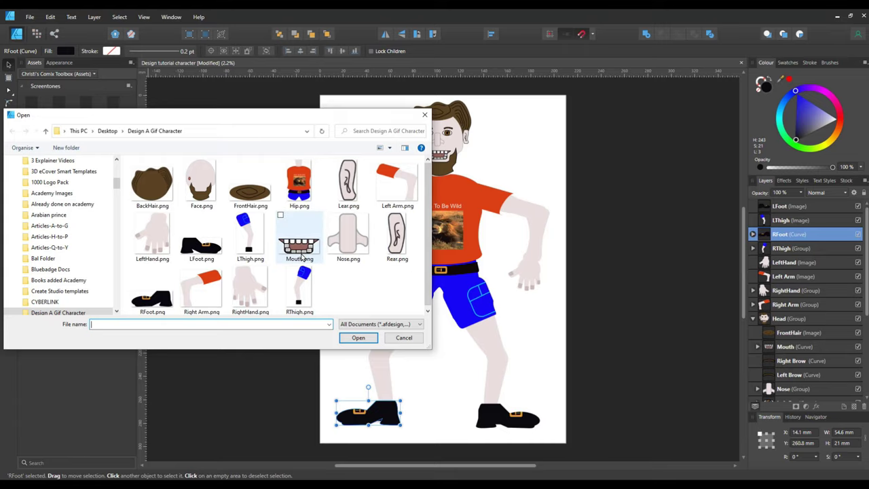
pyautogui.click(305, 253)
pyautogui.click(369, 341)
pyautogui.click(509, 170)
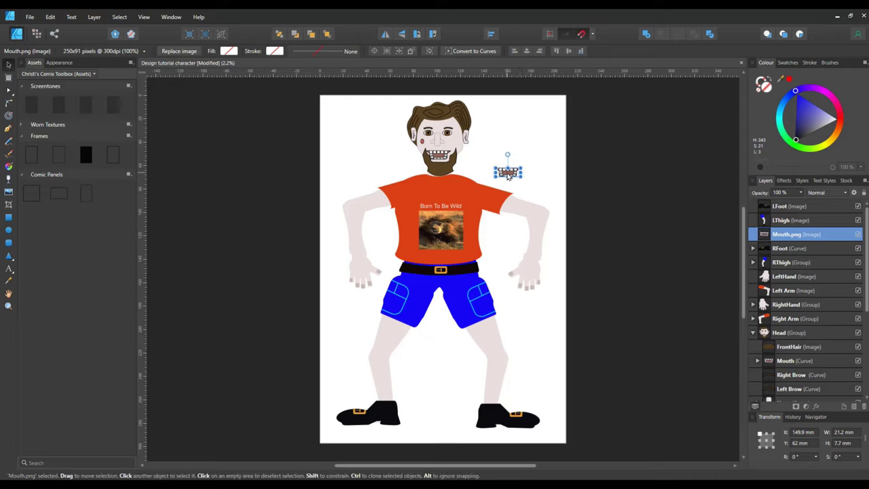
pyautogui.moveTo(508, 174); pyautogui.dragTo(438, 158)
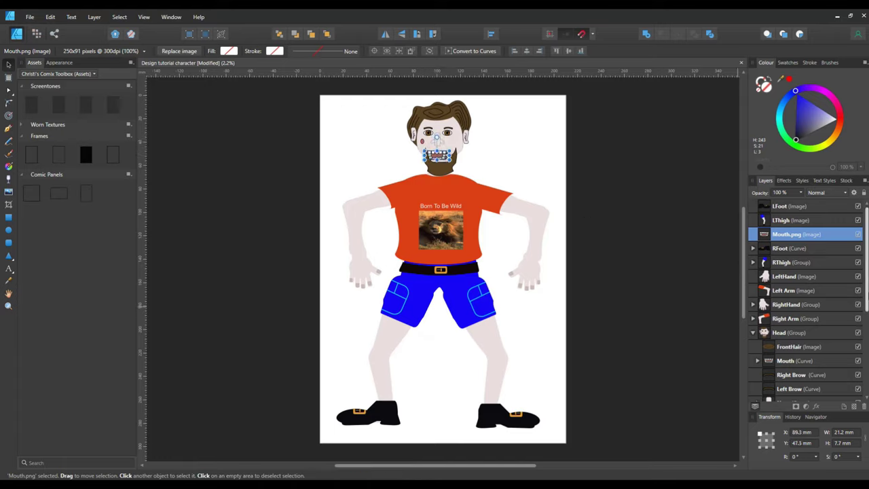
pyautogui.scroll(-3, 804, 298)
pyautogui.scroll(3, 782, 241)
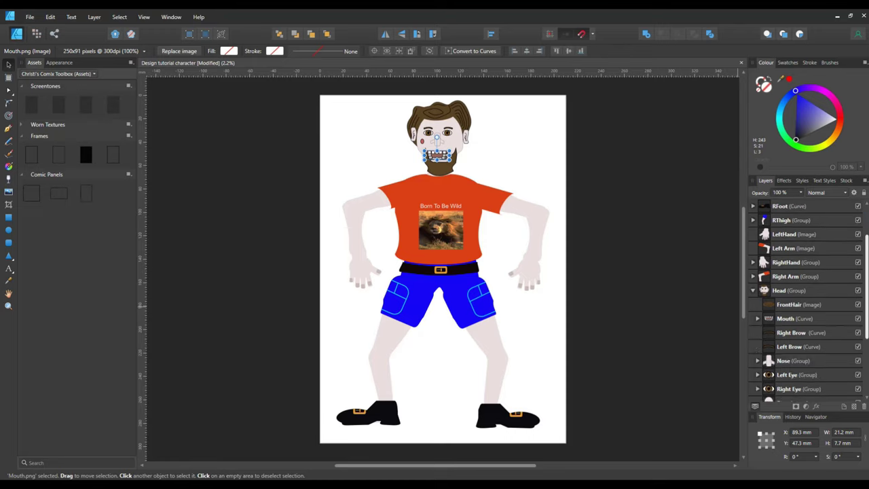
# - Move the mouth image into the Head group, delete the vector mouth, and rename it Mouth
pyautogui.moveTo(782, 241); pyautogui.dragTo(818, 365)
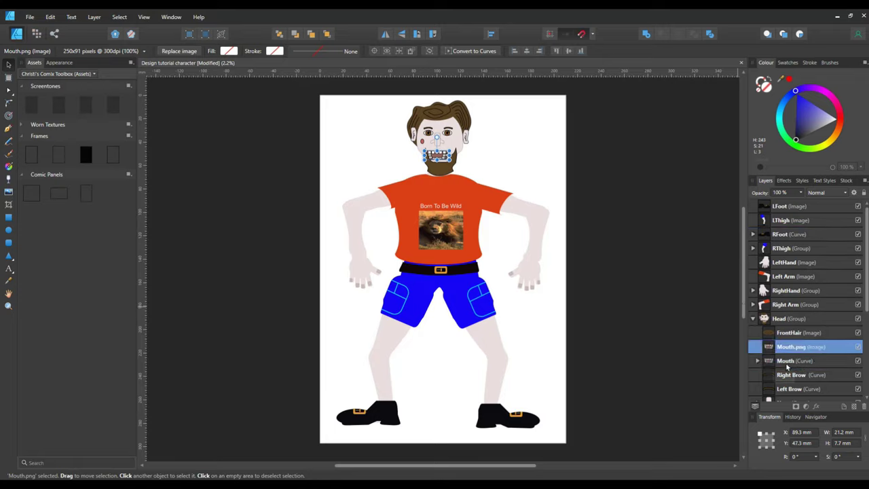
pyautogui.rightClick(785, 360)
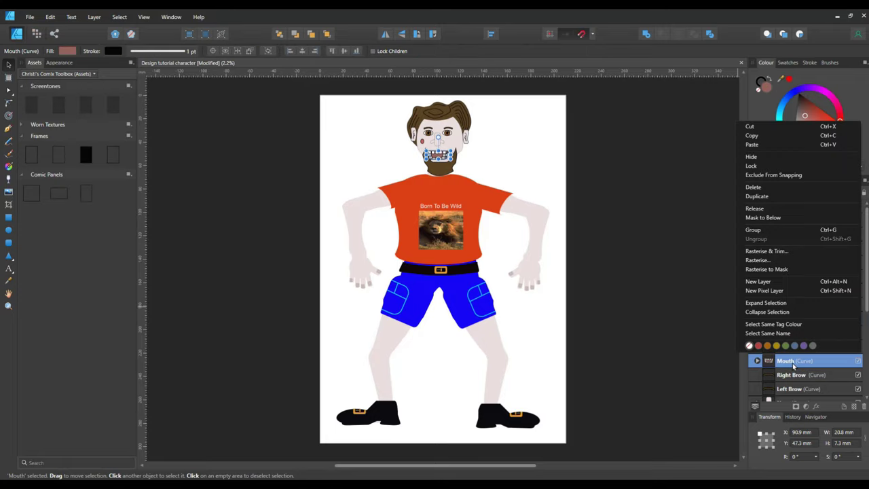
pyautogui.click(757, 187)
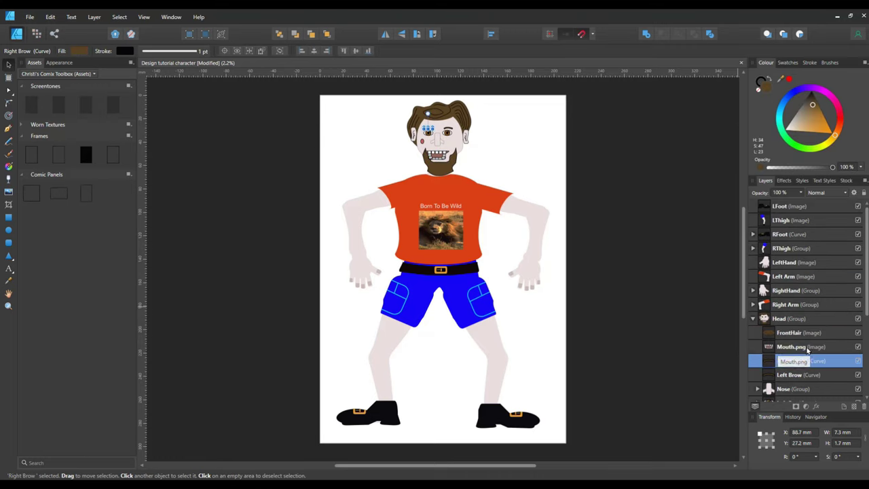
pyautogui.doubleClick(818, 347)
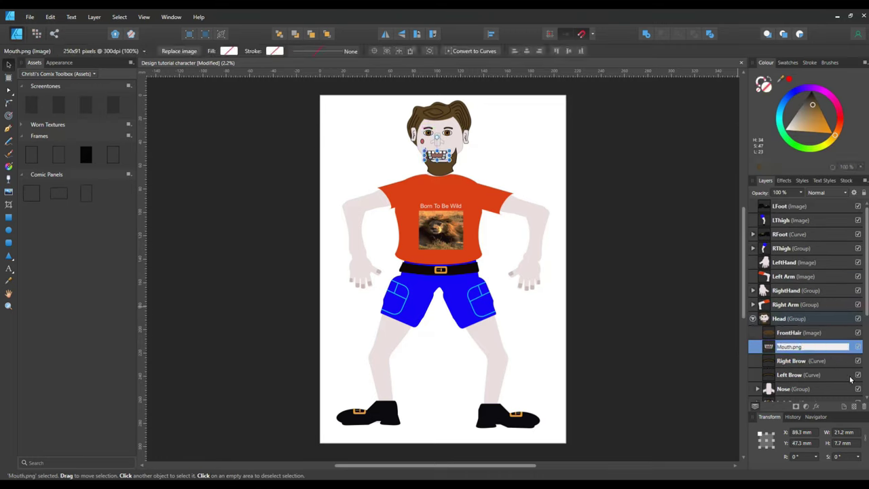
pyautogui.press('End')
pyautogui.press('BackSpace')
pyautogui.press('BackSpace')
pyautogui.press('BackSpace')
pyautogui.press('BackSpace')
pyautogui.press('Return')
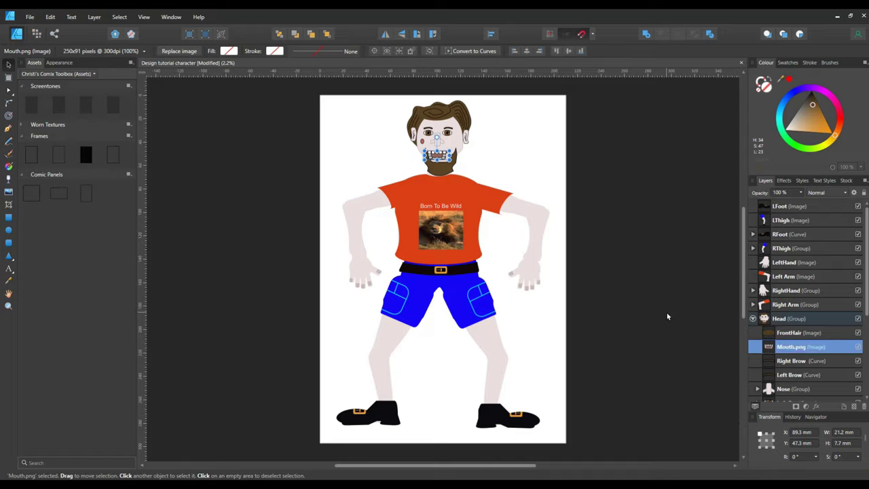
pyautogui.click(583, 177)
# - Place Nose.png and position it on the character's face
pyautogui.click(9, 203)
pyautogui.click(348, 238)
pyautogui.click(358, 336)
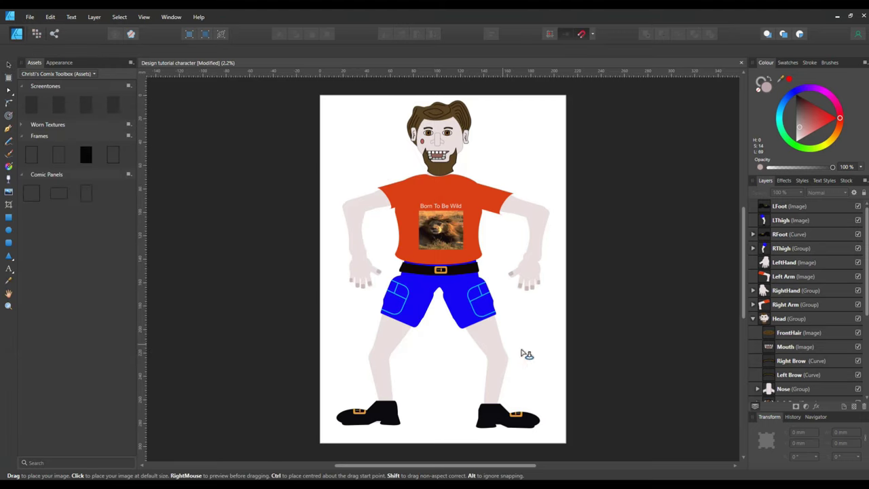
pyautogui.click(500, 141)
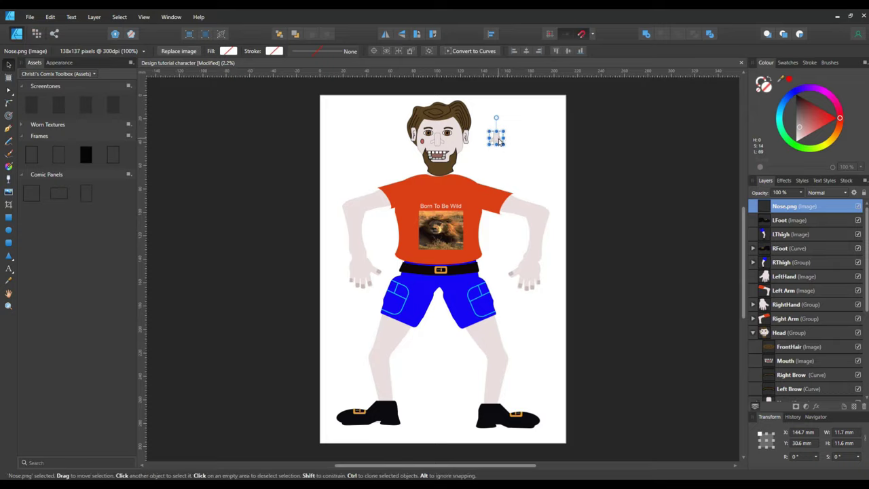
pyautogui.moveTo(493, 145); pyautogui.dragTo(440, 144)
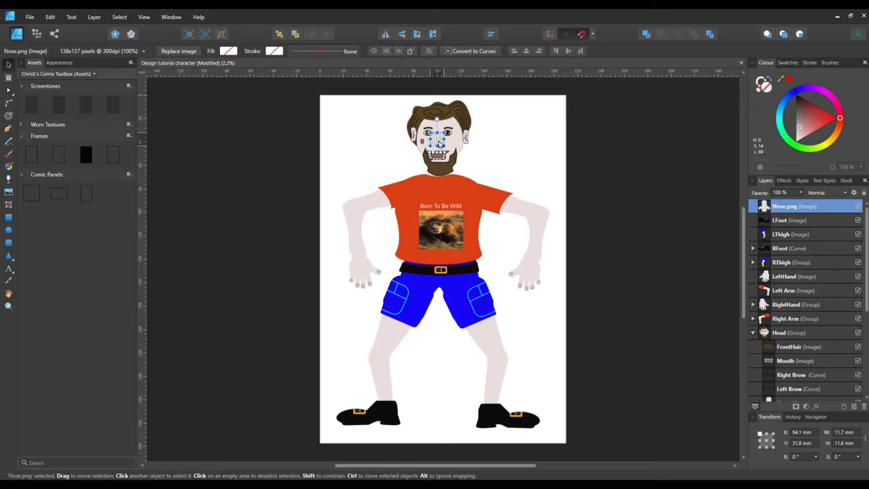
pyautogui.click(572, 232)
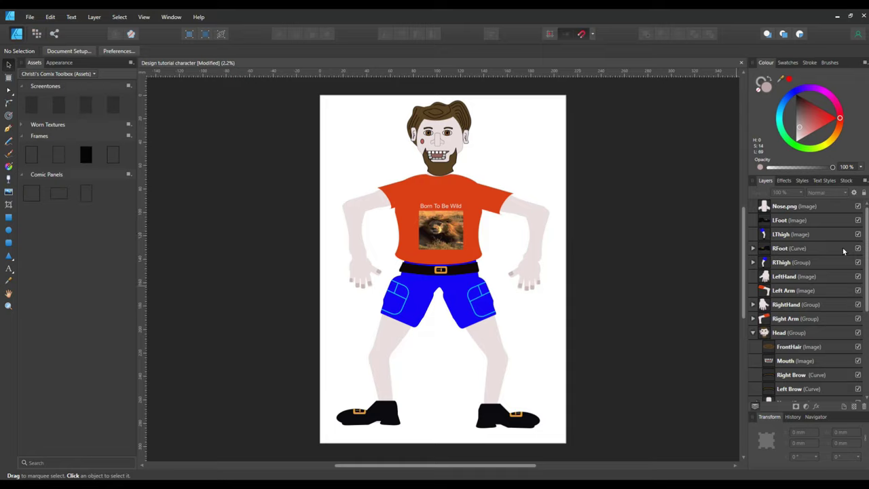
# - Move the nose image into the Head group, delete the vector Nose group, and rename it Nose
pyautogui.moveTo(786, 208); pyautogui.dragTo(803, 339)
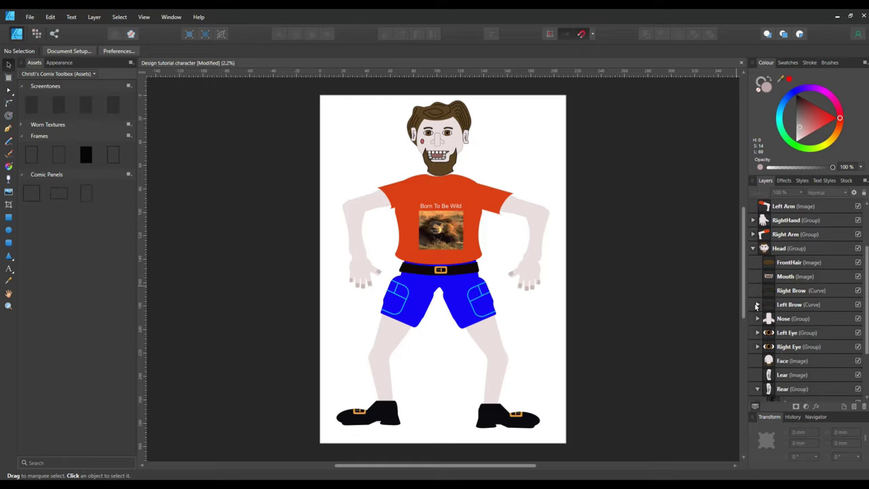
pyautogui.click(757, 304)
pyautogui.moveTo(800, 323); pyautogui.dragTo(800, 337)
pyautogui.rightClick(788, 332)
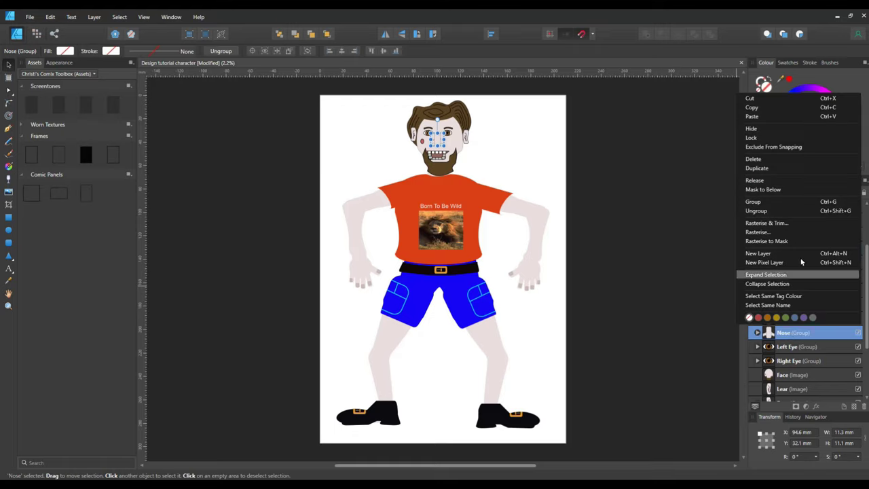
pyautogui.click(774, 159)
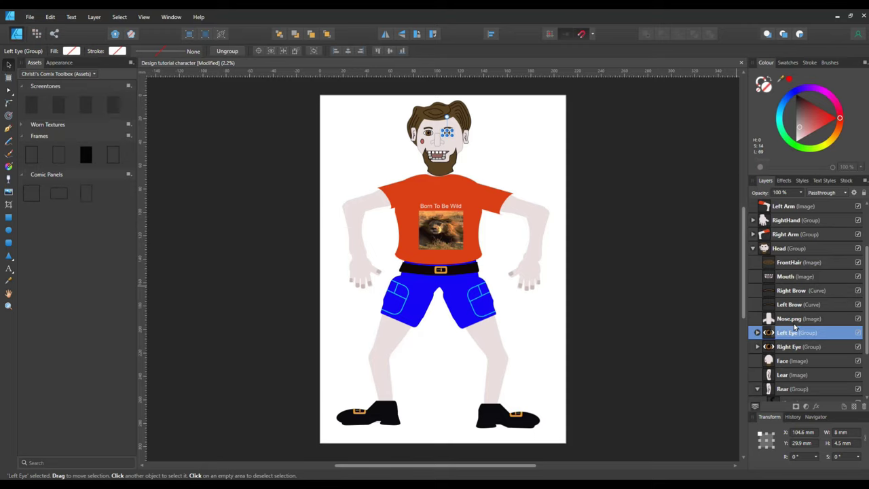
pyautogui.click(798, 319)
pyautogui.click(813, 319)
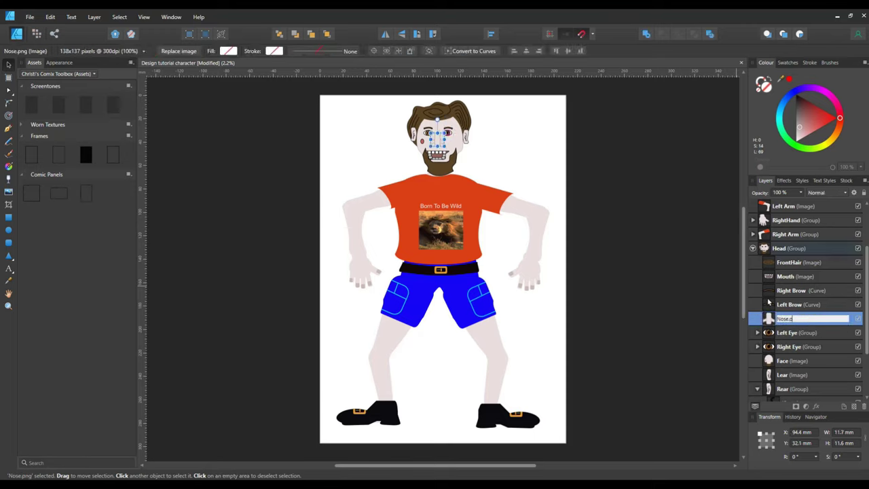
pyautogui.write('Nose')
pyautogui.press('Return')
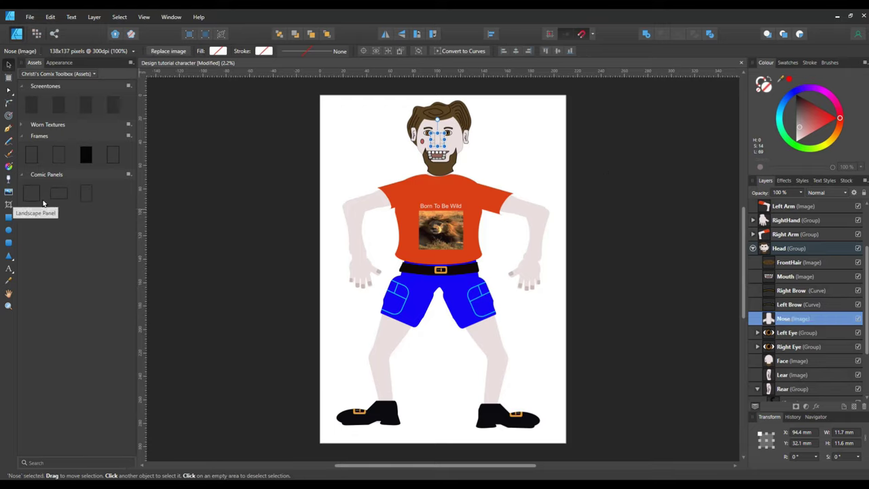
# - Place Rear.png and move it to the side of the head
pyautogui.click(8, 192)
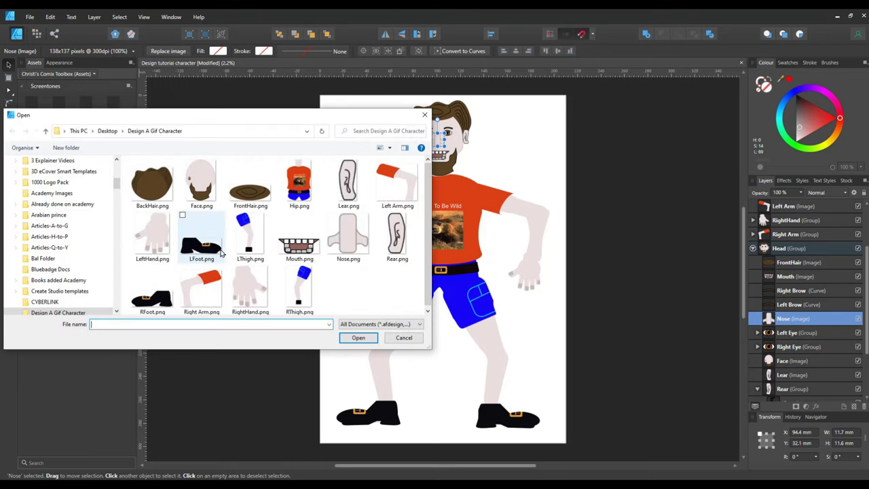
pyautogui.click(403, 263)
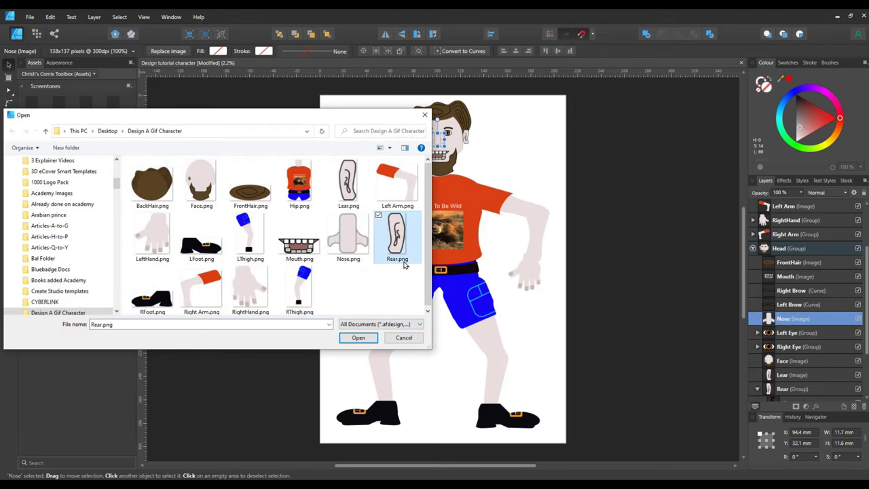
pyautogui.click(358, 338)
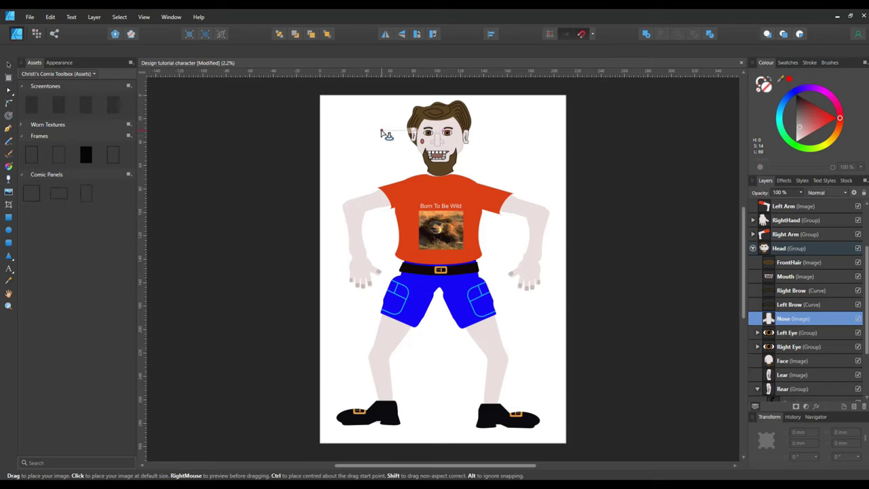
pyautogui.click(380, 136)
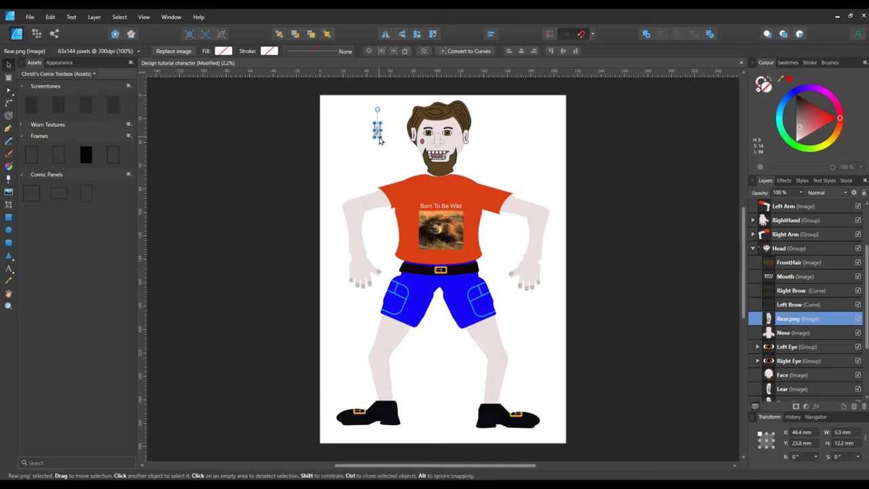
pyautogui.moveTo(382, 139); pyautogui.dragTo(414, 143)
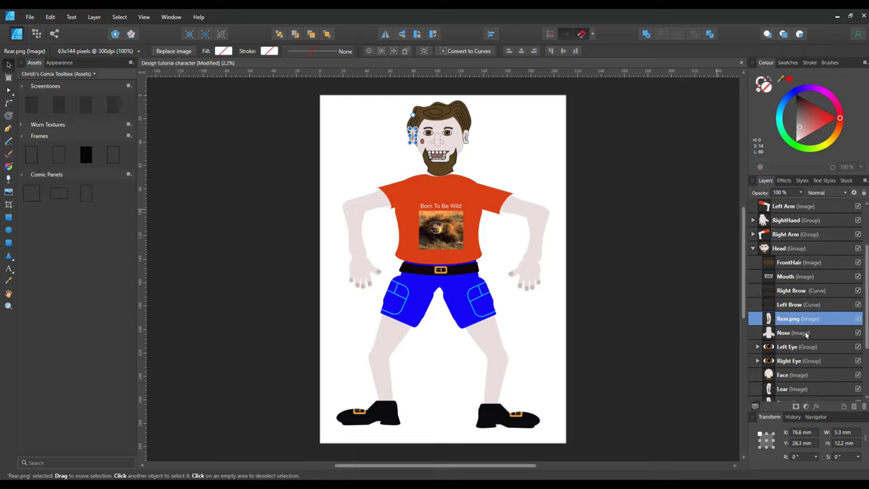
# - Move the ear image layer beside the old Rear group, delete that group, and rename the image Rear
pyautogui.moveTo(805, 330)
pyautogui.mouseDown()
pyautogui.moveTo(808, 387)
pyautogui.moveTo(807, 332)
pyautogui.mouseUp()
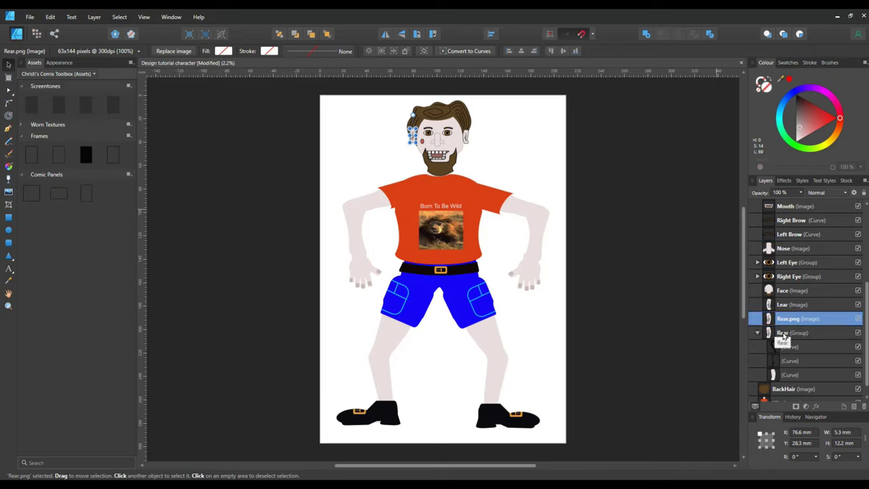
pyautogui.rightClick(784, 334)
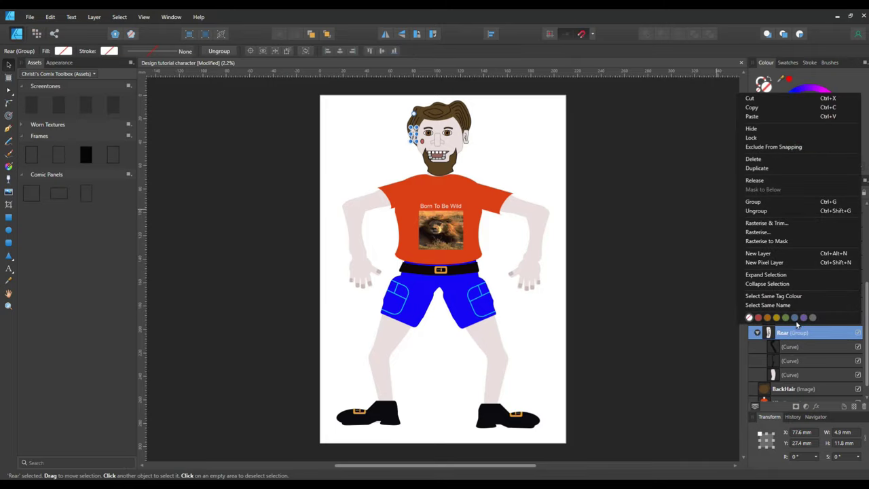
pyautogui.click(753, 158)
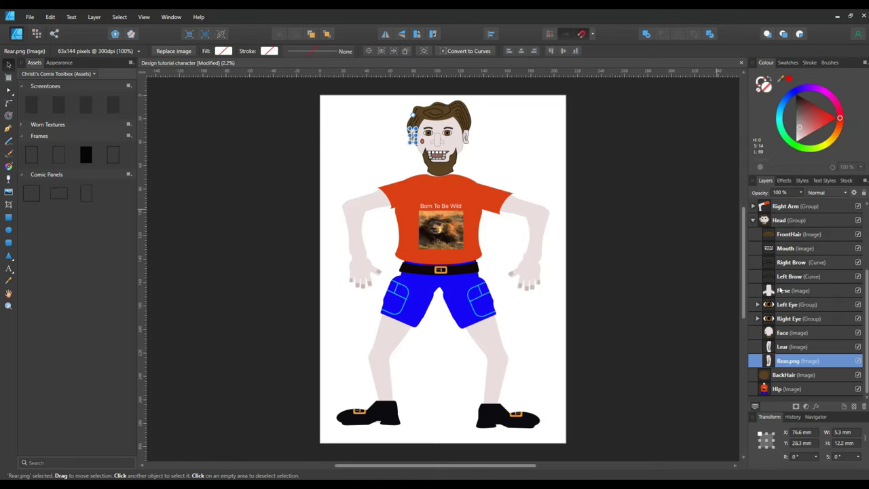
pyautogui.doubleClick(804, 362)
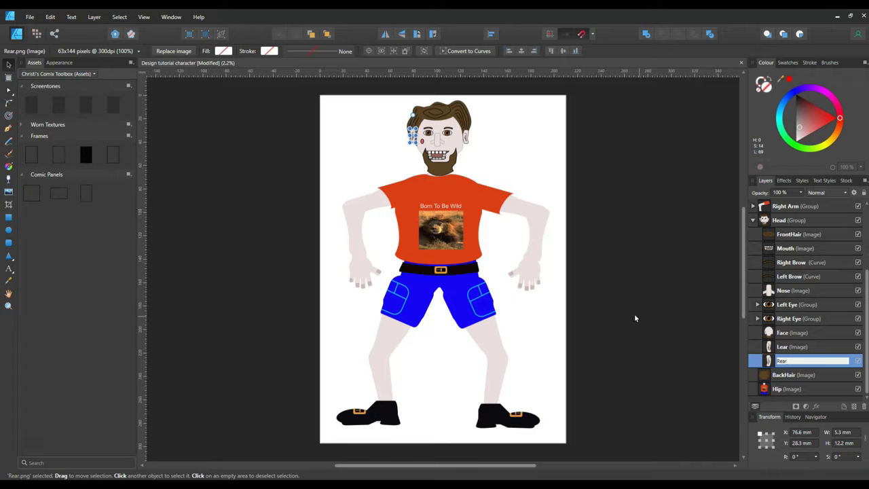
pyautogui.click(679, 379)
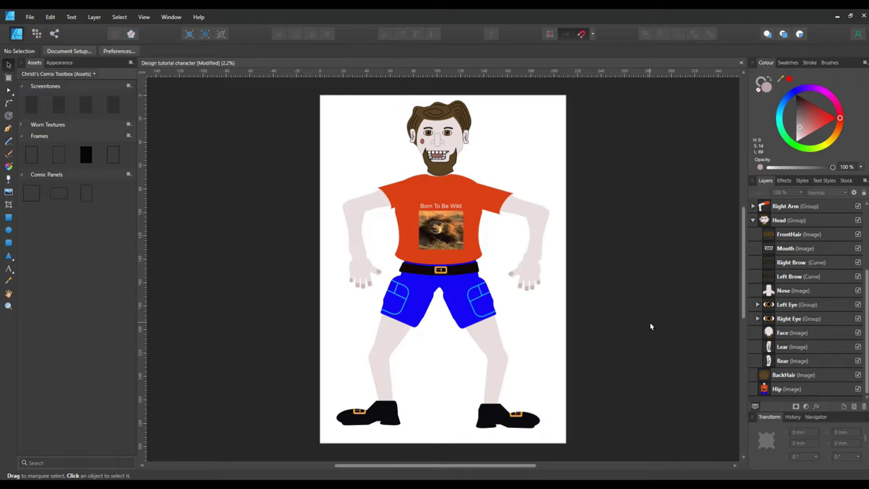
# - Place RFoot.png and position it over the character's left-side shoe
pyautogui.click(9, 191)
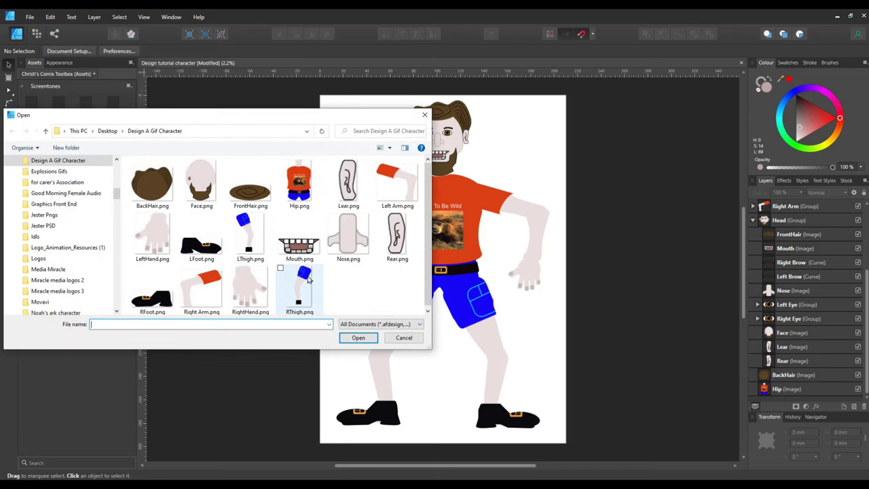
pyautogui.click(158, 305)
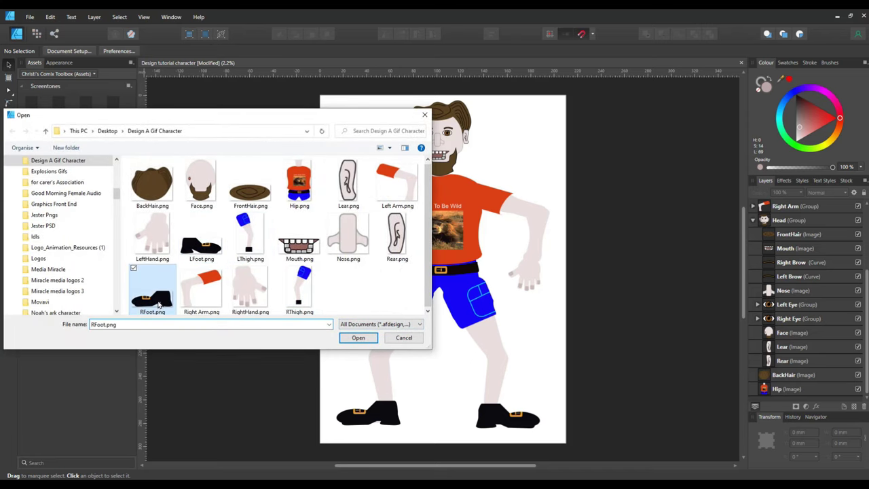
pyautogui.click(355, 338)
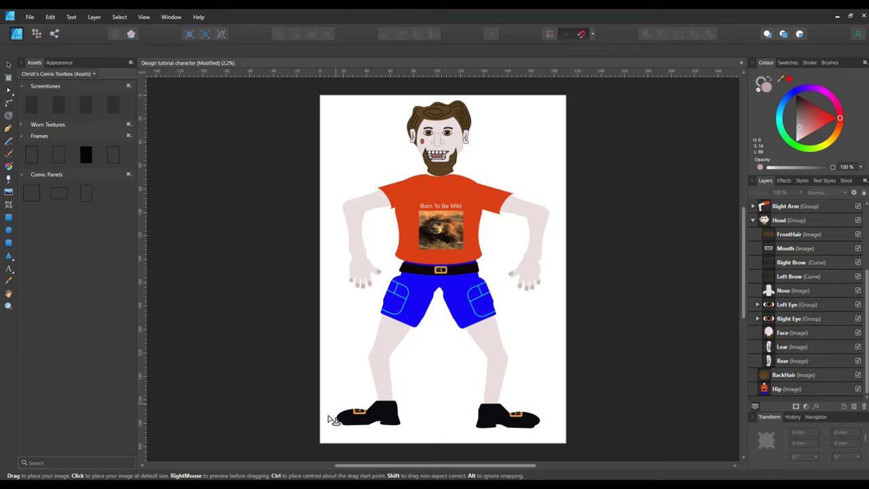
pyautogui.click(328, 381)
pyautogui.moveTo(347, 379); pyautogui.dragTo(390, 418)
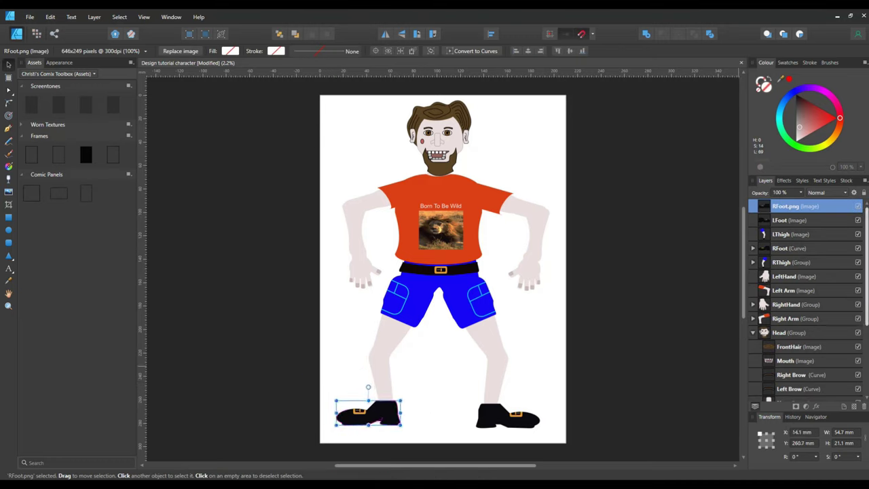
# - Move the foot image layer beside the old RFoot curve, delete the curve, and rename the image RFoot
pyautogui.moveTo(797, 207); pyautogui.dragTo(814, 243)
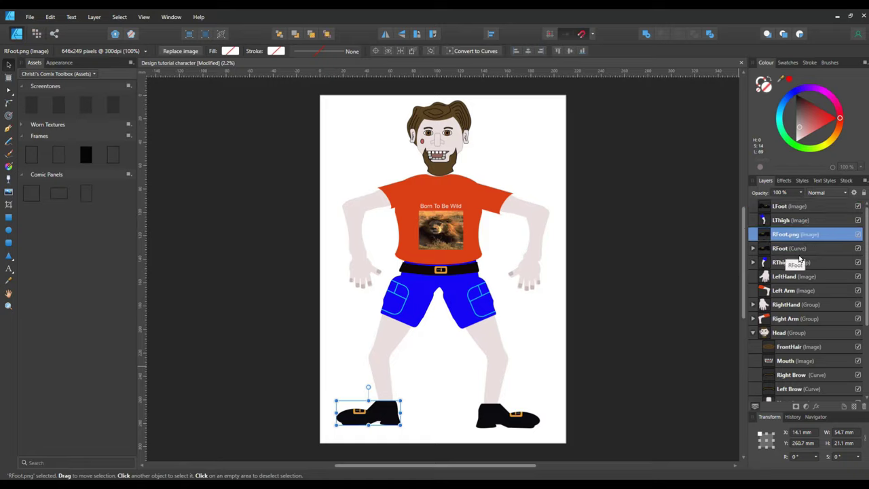
pyautogui.rightClick(799, 250)
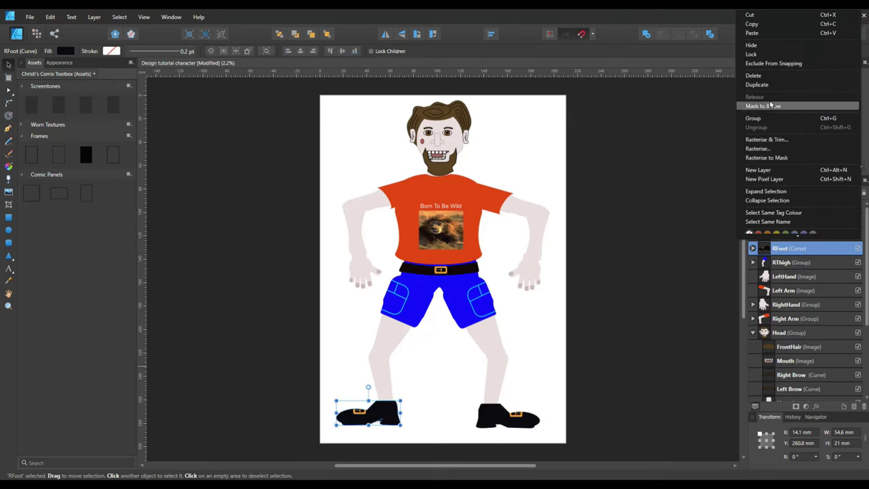
pyautogui.click(754, 75)
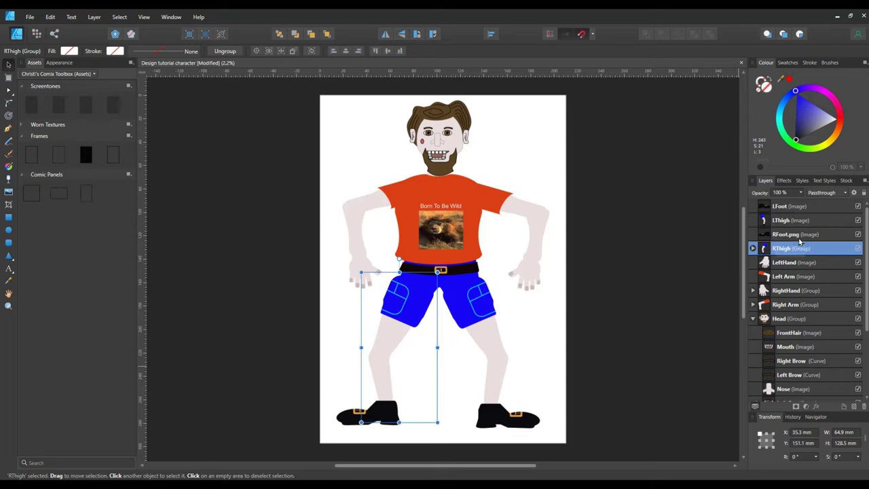
pyautogui.click(794, 234)
pyautogui.doubleClick(805, 235)
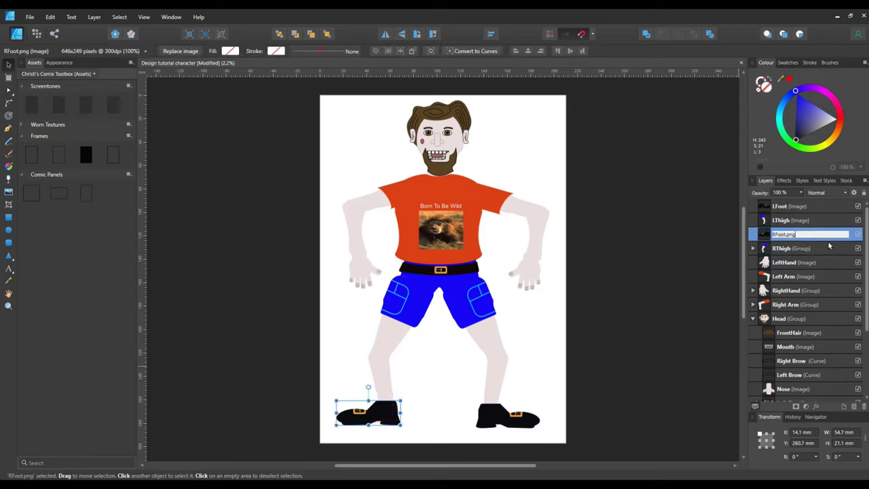
pyautogui.press('BackSpace')
pyautogui.press('Return')
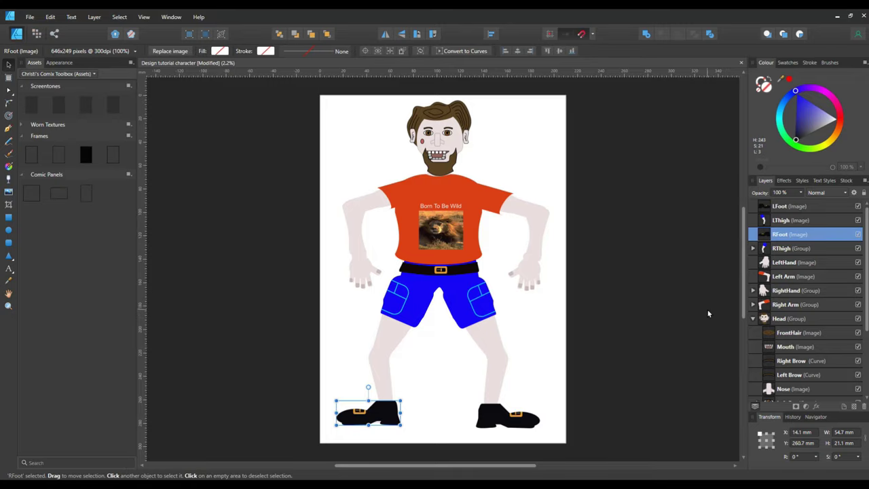
pyautogui.click(9, 191)
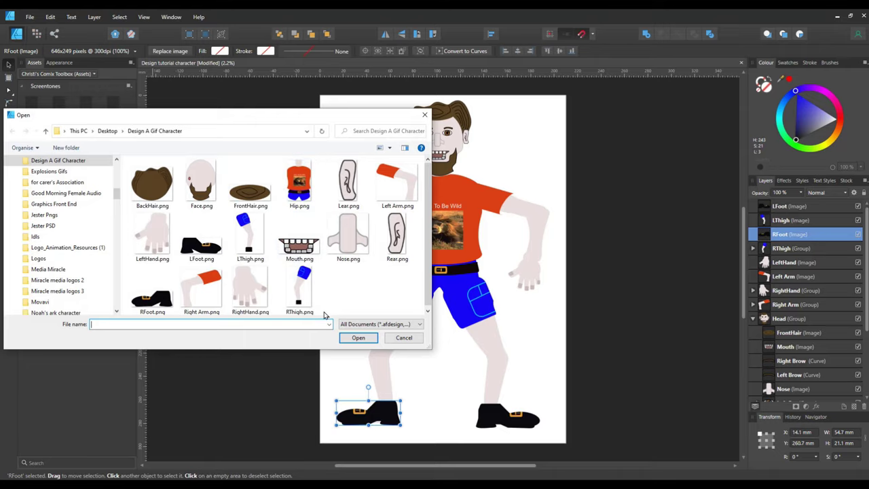
# - Place Right Arm.png and move it onto the shirt's shoulder
pyautogui.click(196, 281)
pyautogui.click(359, 337)
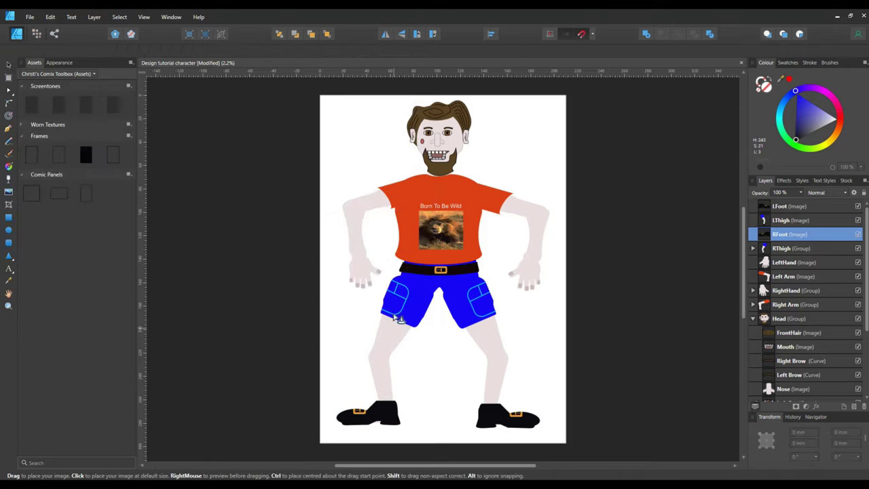
pyautogui.click(343, 212)
pyautogui.moveTo(320, 217); pyautogui.dragTo(357, 216)
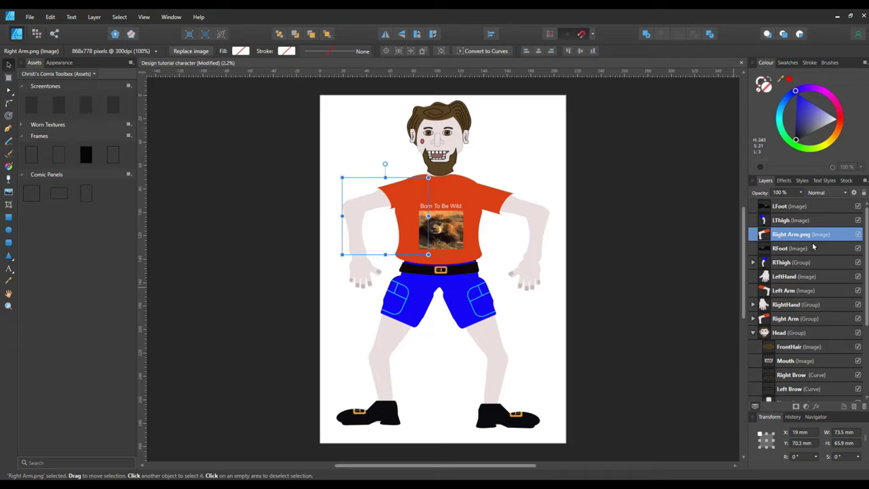
# - Move the arm image layer beside the old Right Arm group, delete the group, and rename the image Right Arm
pyautogui.moveTo(809, 236); pyautogui.dragTo(817, 316)
pyautogui.click(796, 320)
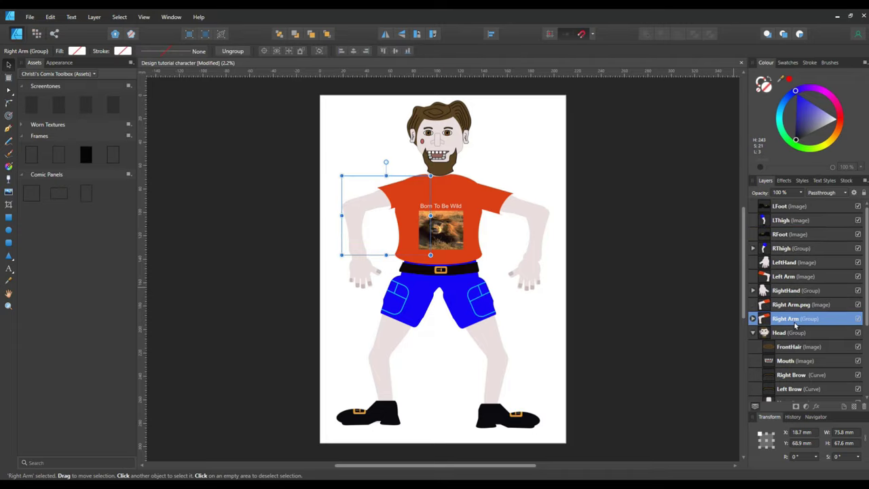
pyautogui.rightClick(797, 324)
pyautogui.click(773, 144)
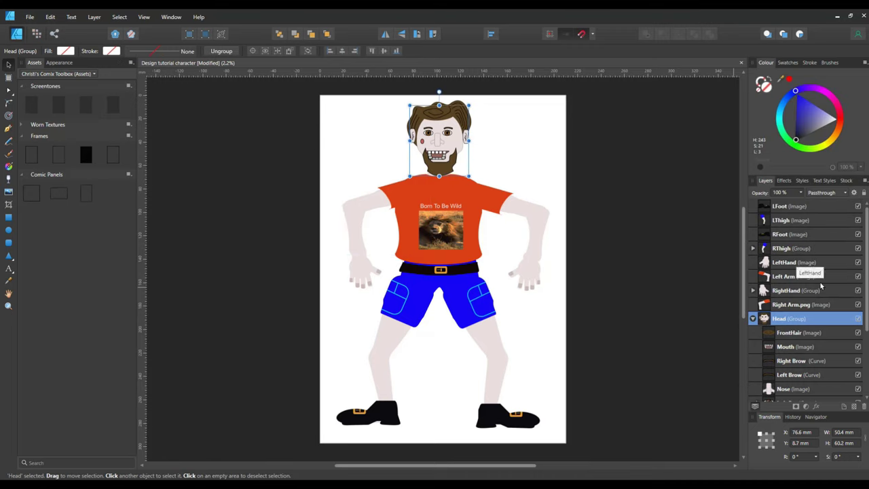
pyautogui.click(818, 304)
pyautogui.click(820, 304)
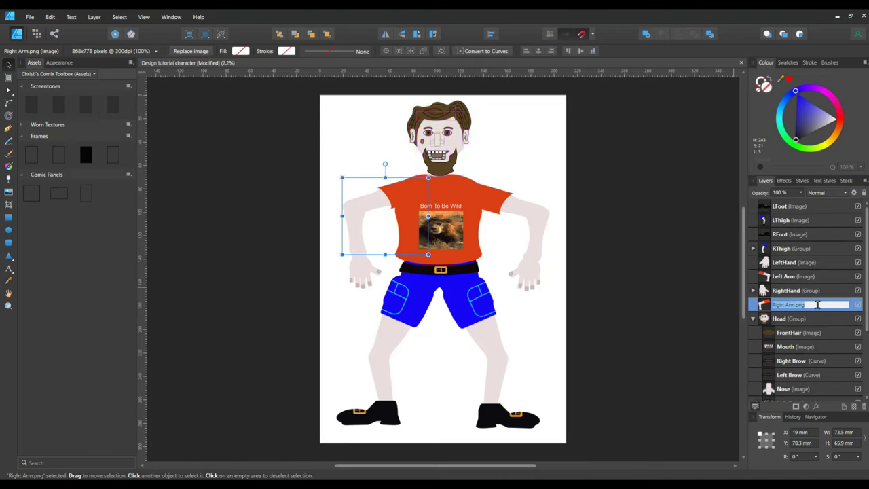
pyautogui.press('BackSpace')
pyautogui.press('Return')
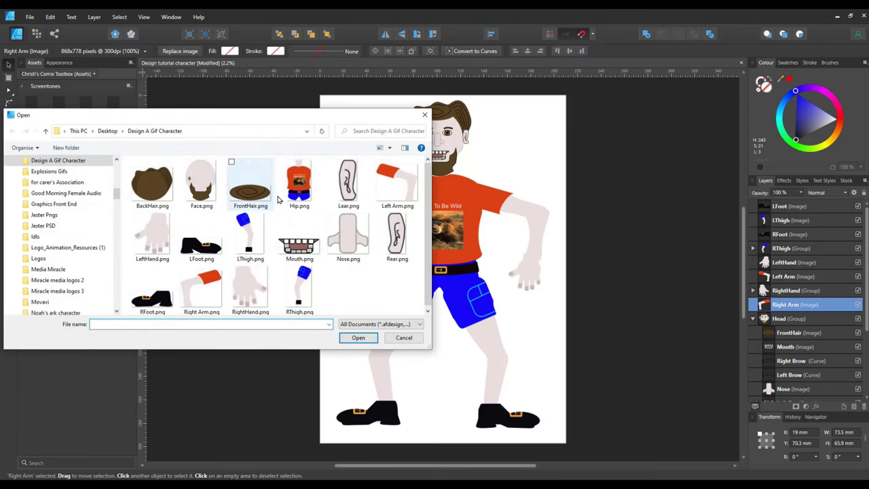
# - Place RightHand.png and align it over the existing hand
pyautogui.click(258, 300)
pyautogui.click(356, 338)
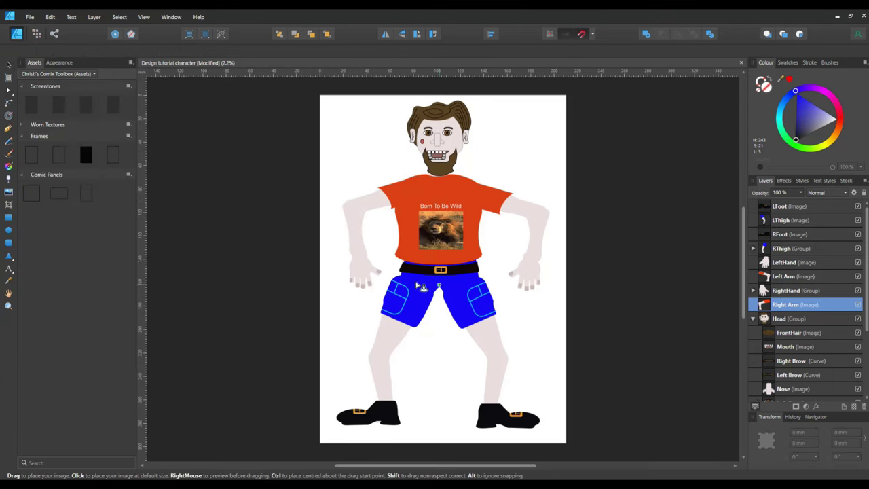
pyautogui.click(336, 268)
pyautogui.moveTo(342, 277); pyautogui.dragTo(365, 277)
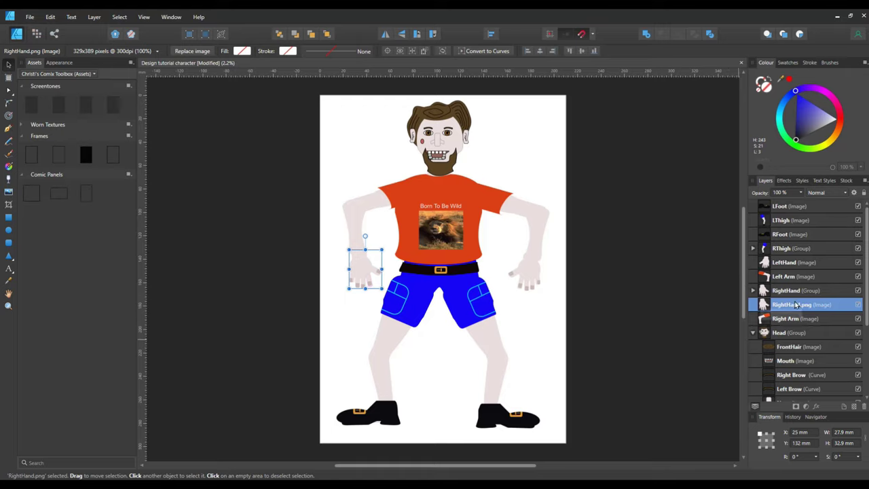
# - Delete the vector RightHand group and rename the image layer RightHand
pyautogui.rightClick(780, 290)
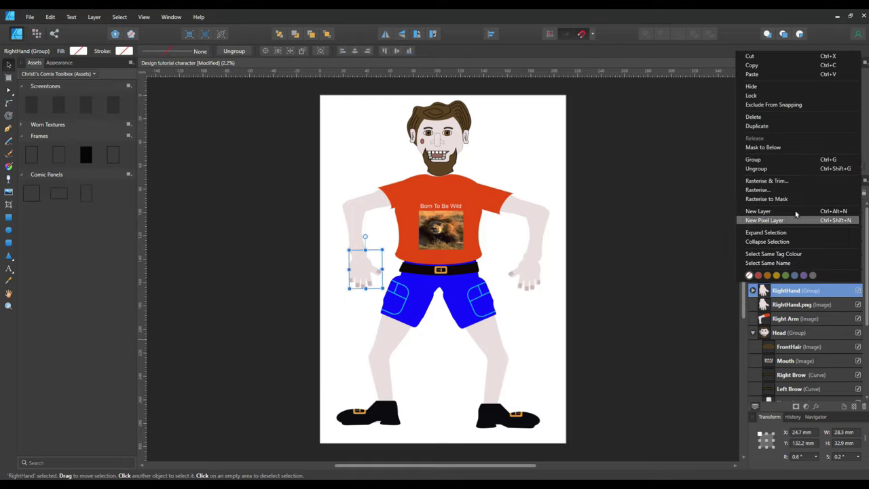
pyautogui.click(754, 119)
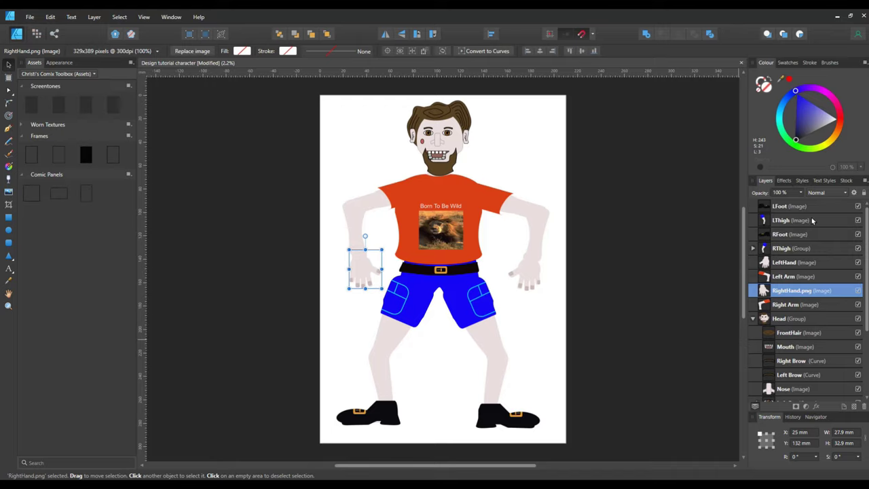
pyautogui.doubleClick(818, 290)
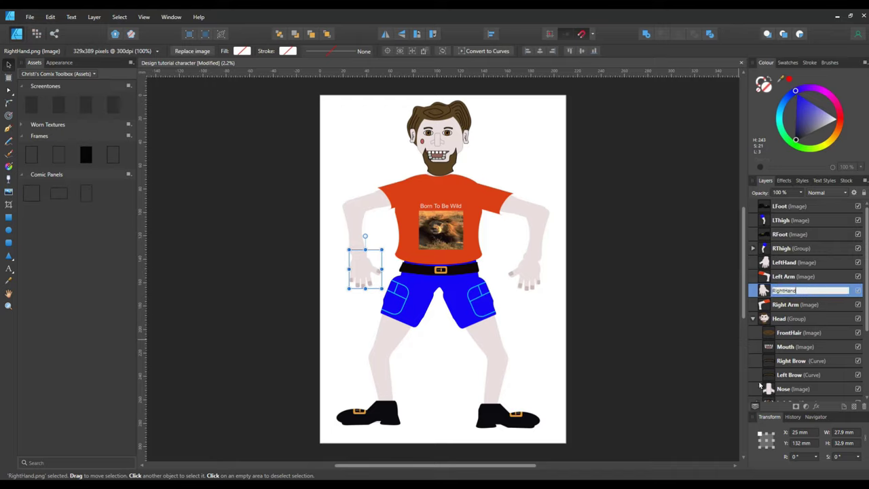
pyautogui.click(657, 307)
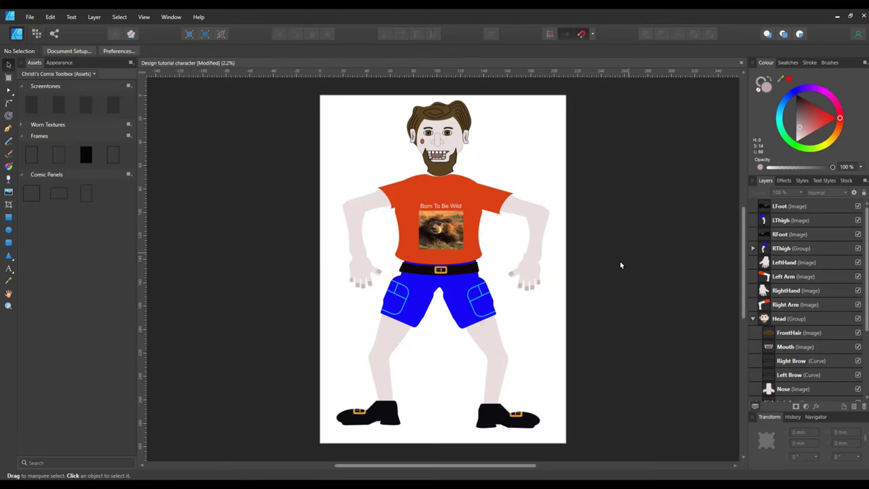
# - Place RThigh.png and line it up over the character's left-side leg and shoe
pyautogui.click(8, 192)
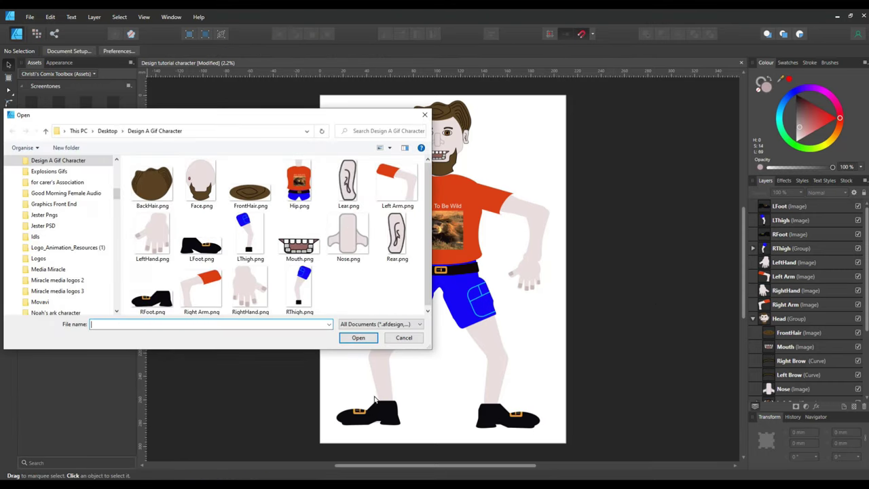
pyautogui.click(305, 288)
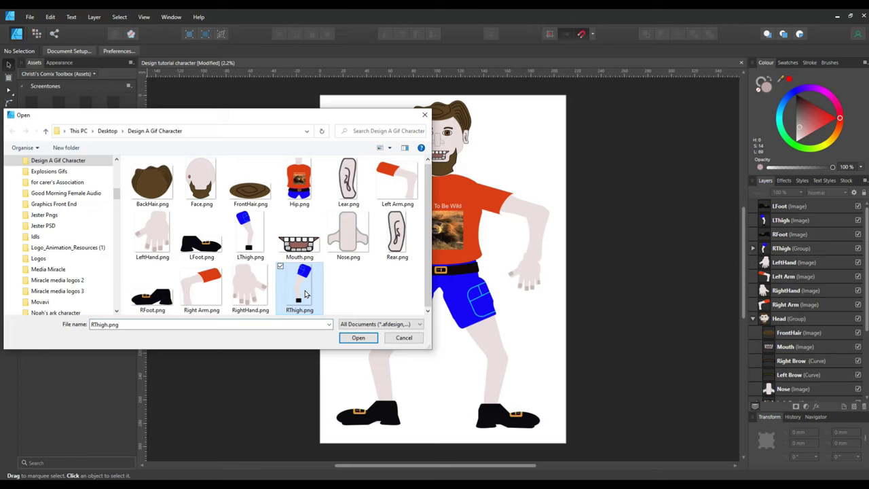
pyautogui.click(357, 338)
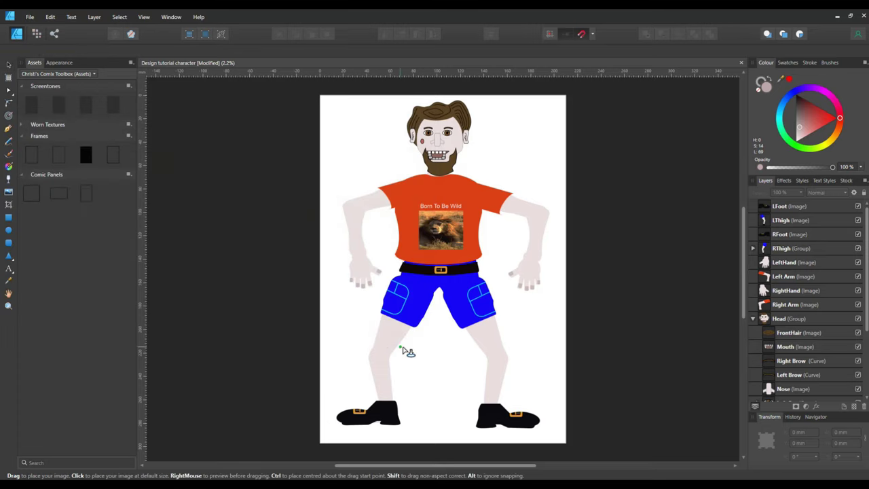
pyautogui.click(391, 340)
pyautogui.moveTo(398, 345); pyautogui.dragTo(392, 362)
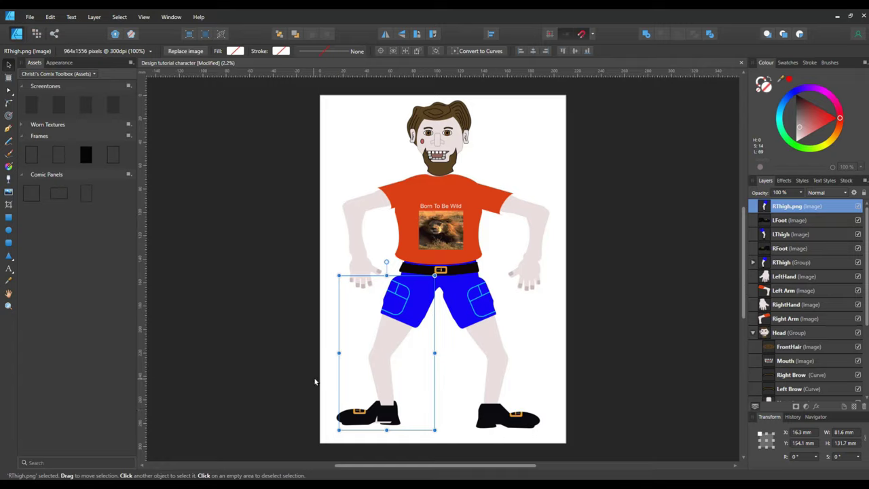
# - Draw a rectangle over the bottom-left shoe, narrow it, and fill it black
pyautogui.click(8, 218)
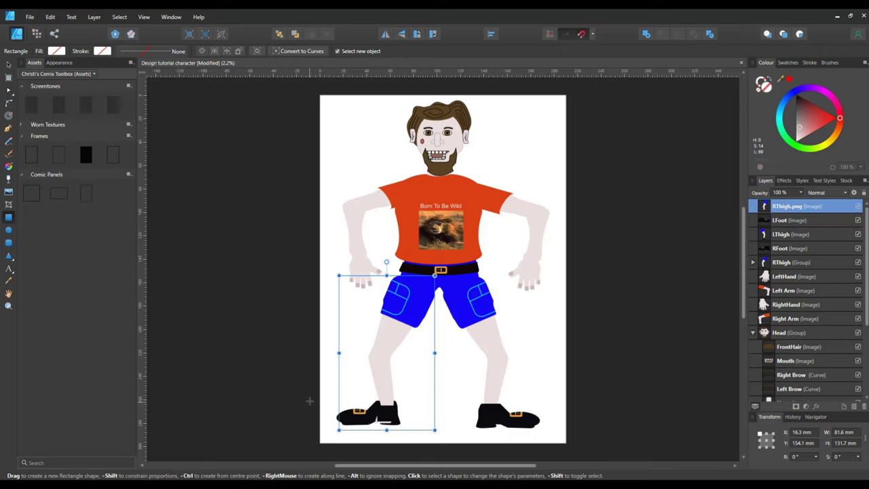
pyautogui.moveTo(312, 395); pyautogui.dragTo(426, 437)
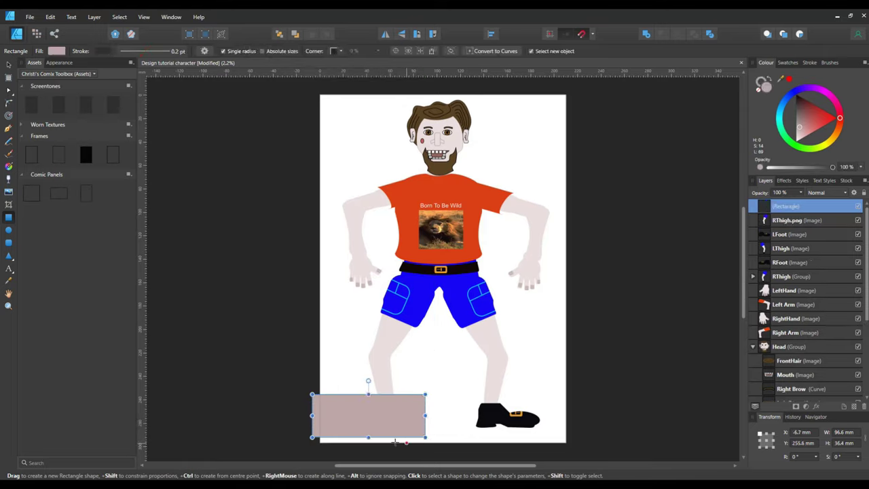
pyautogui.moveTo(314, 416); pyautogui.dragTo(367, 415)
pyautogui.moveTo(426, 415); pyautogui.dragTo(392, 403)
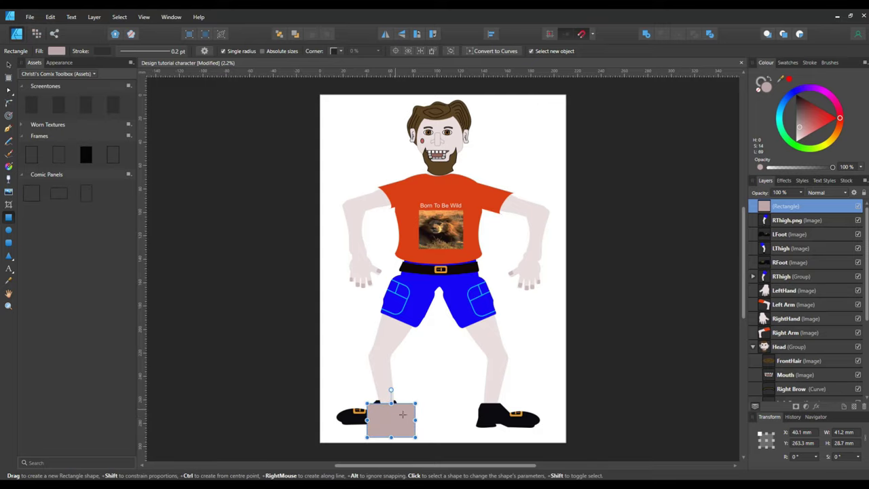
pyautogui.click(796, 97)
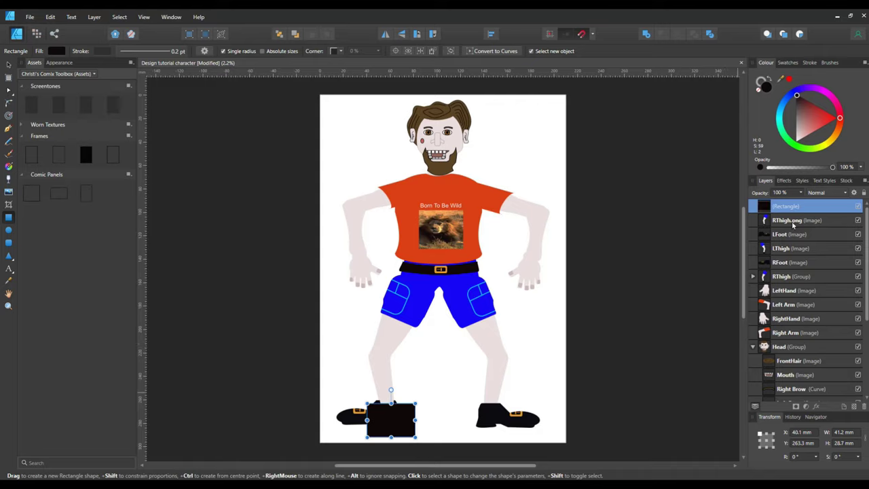
# - Nest the black rectangle inside the RThigh.png image in the Layers panel
pyautogui.moveTo(785, 224)
pyautogui.mouseDown()
pyautogui.moveTo(782, 235)
pyautogui.moveTo(783, 226)
pyautogui.mouseUp()
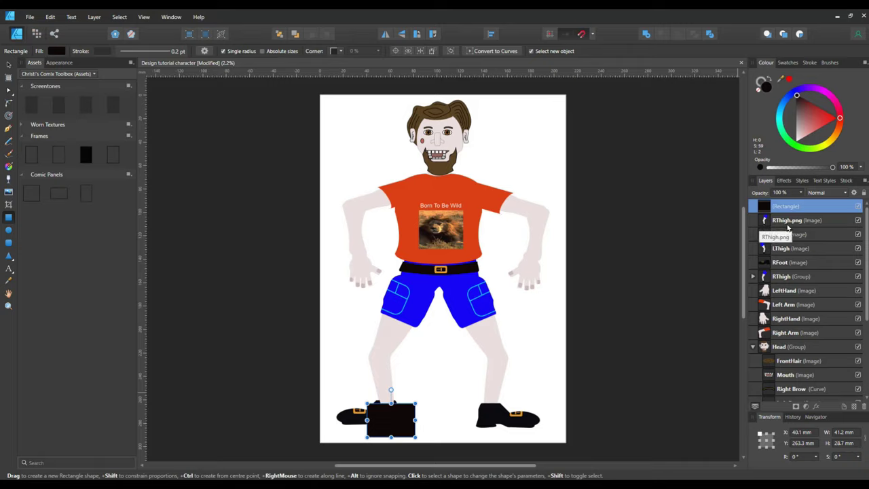
pyautogui.moveTo(788, 228); pyautogui.dragTo(806, 232)
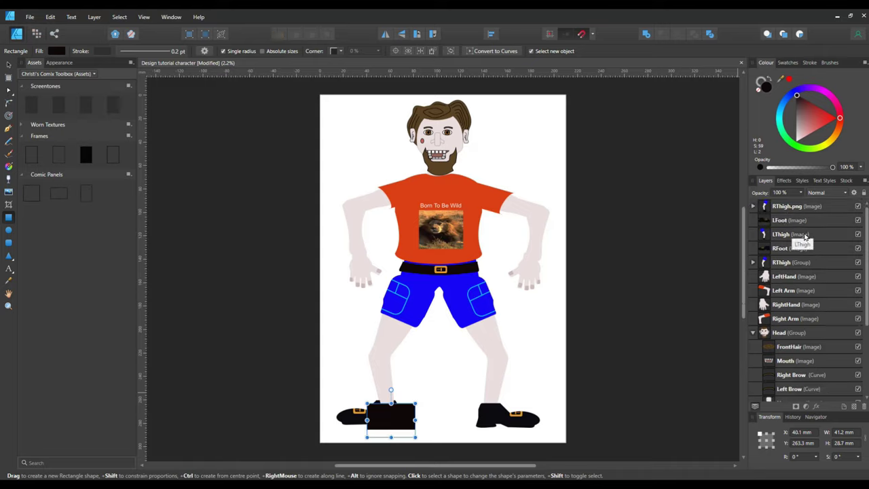
pyautogui.click(753, 207)
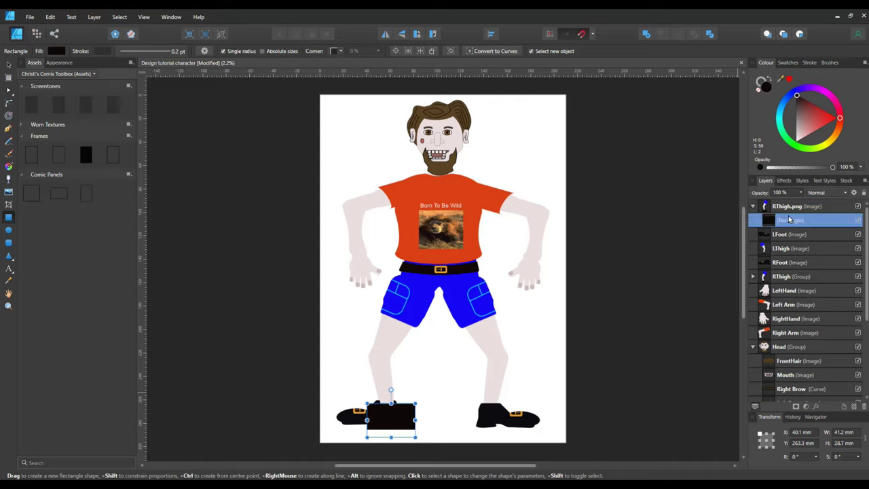
pyautogui.moveTo(818, 214); pyautogui.dragTo(793, 219)
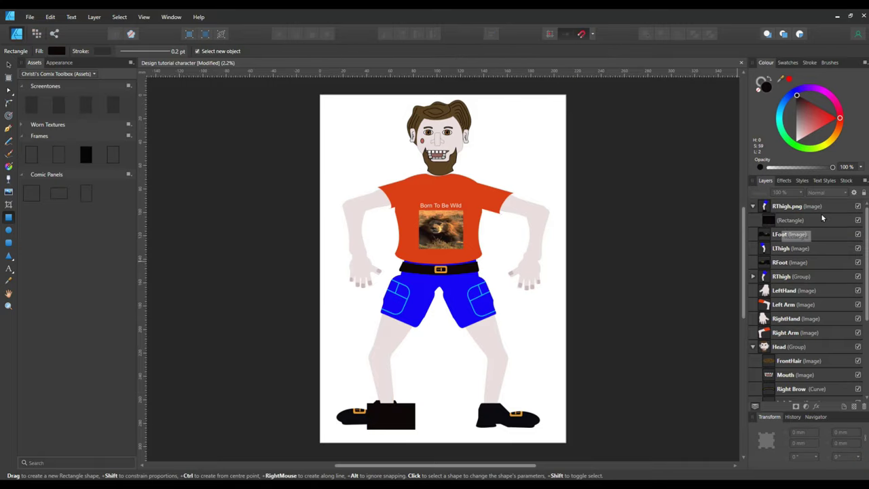
pyautogui.click(792, 209)
pyautogui.click(796, 219)
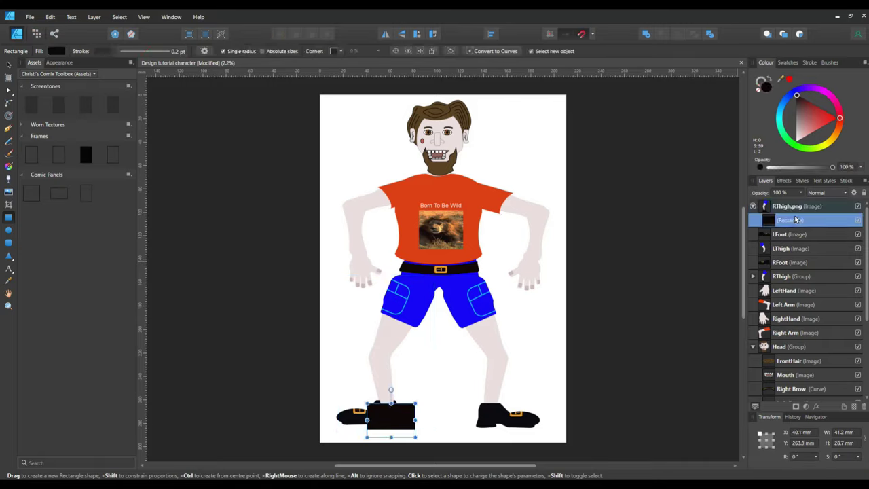
pyautogui.moveTo(783, 212)
pyautogui.mouseDown()
pyautogui.moveTo(773, 234)
pyautogui.moveTo(780, 248)
pyautogui.moveTo(784, 226)
pyautogui.mouseUp()
pyautogui.rightClick(787, 209)
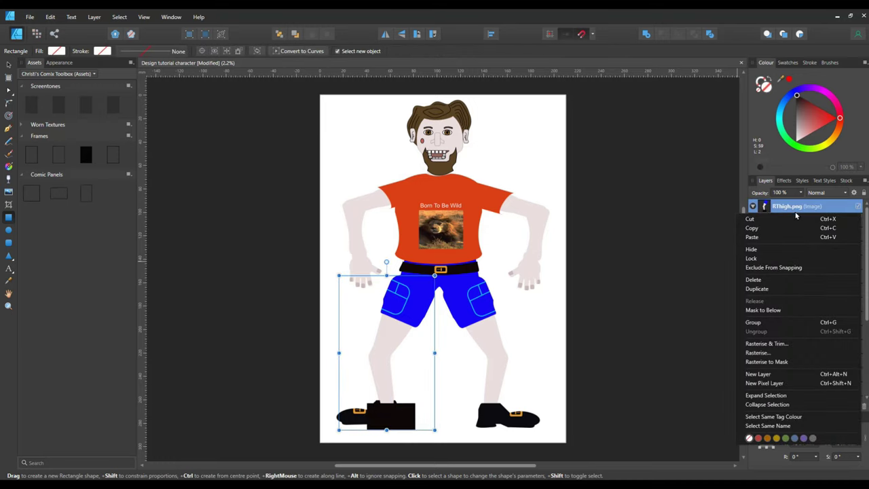
# - Delete the RThigh.png image and the RFoot curve inside the RThigh group
pyautogui.click(772, 281)
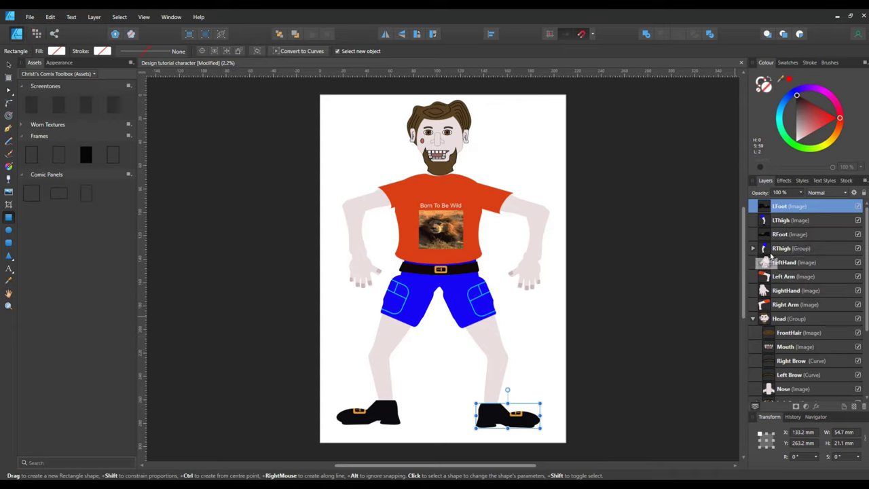
pyautogui.click(753, 248)
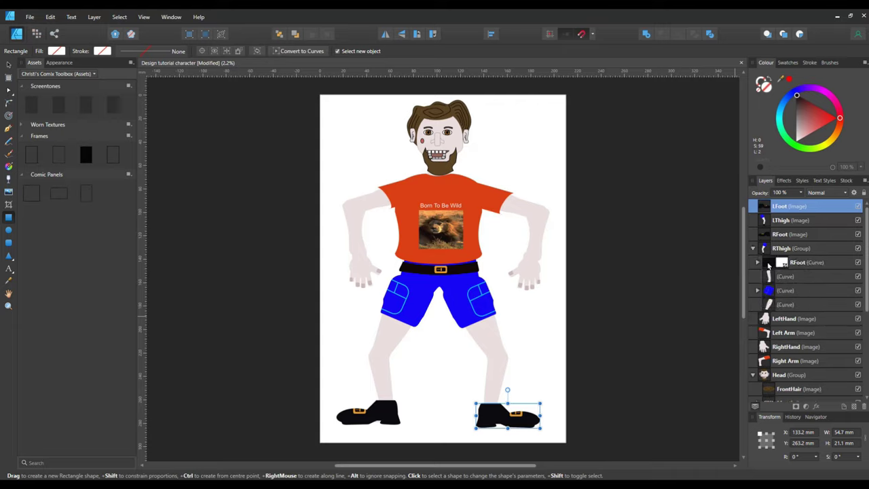
pyautogui.click(769, 265)
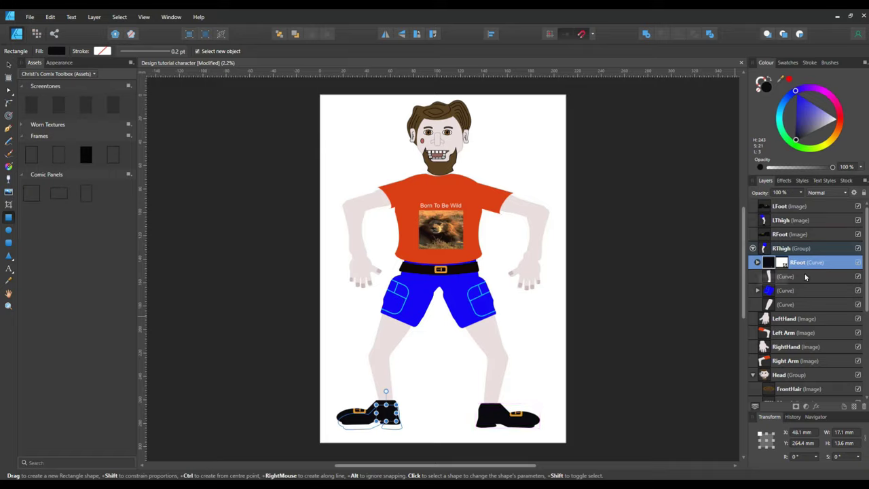
pyautogui.click(783, 277)
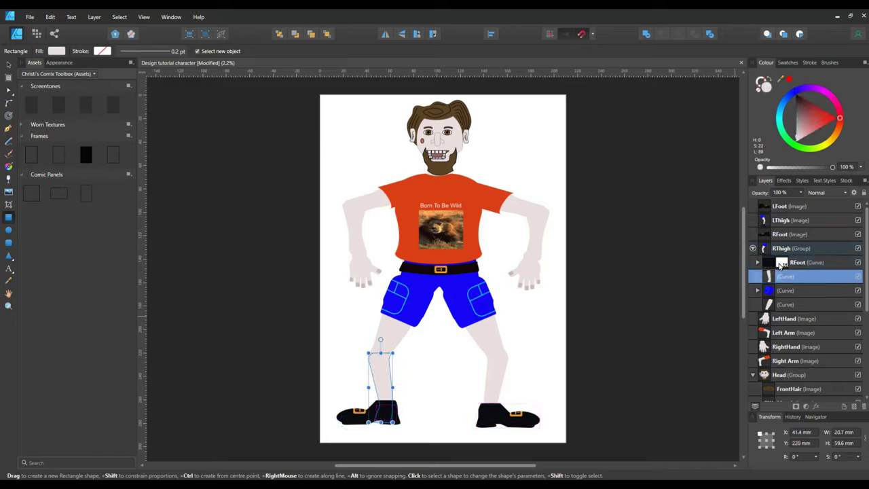
pyautogui.rightClick(790, 264)
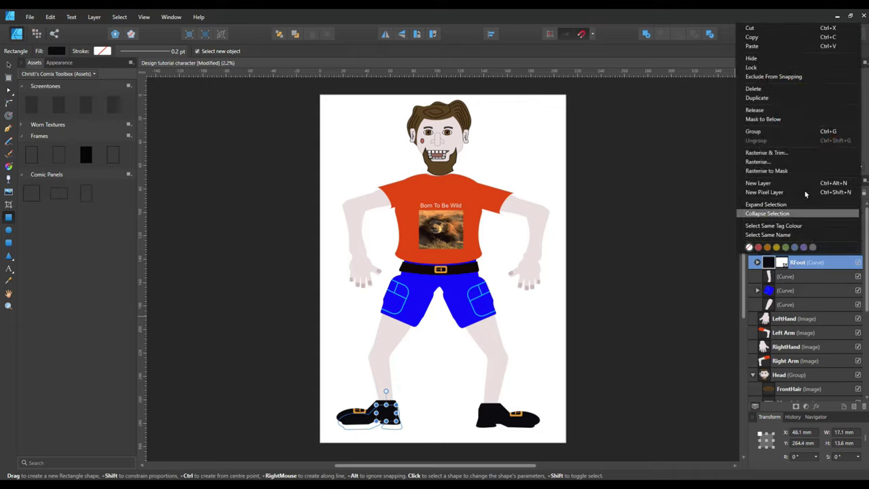
pyautogui.click(754, 89)
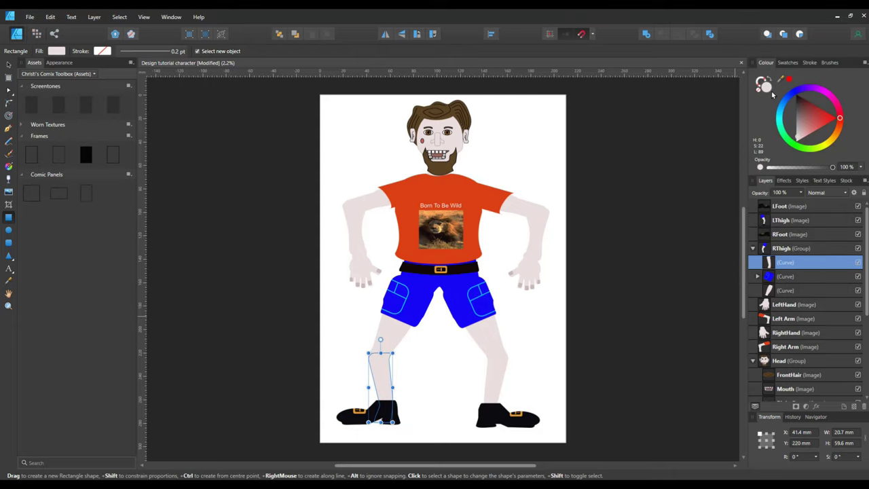
pyautogui.doubleClick(785, 262)
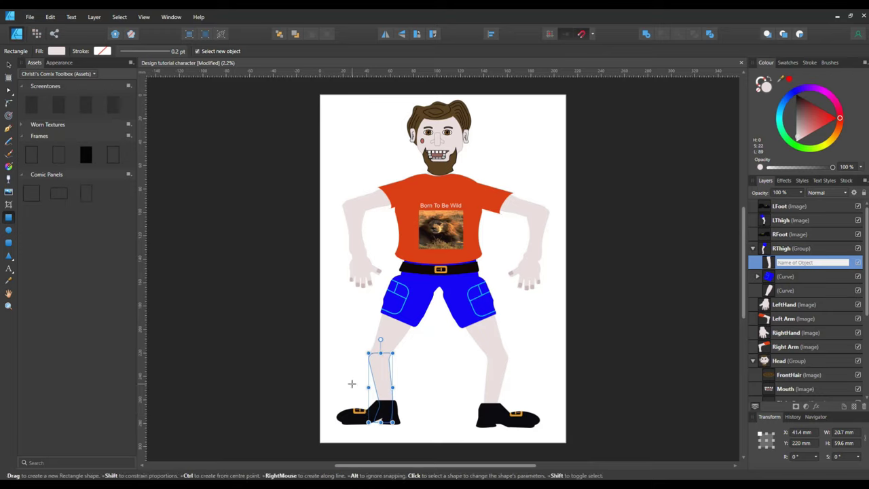
# - Draw a short black rectangle over the left-side foot and move it into the RThigh group
pyautogui.moveTo(355, 395)
pyautogui.mouseDown()
pyautogui.moveTo(388, 407)
pyautogui.moveTo(403, 430)
pyautogui.moveTo(429, 428)
pyautogui.mouseUp()
pyautogui.moveTo(392, 394); pyautogui.dragTo(392, 400)
pyautogui.moveTo(799, 271); pyautogui.dragTo(818, 291)
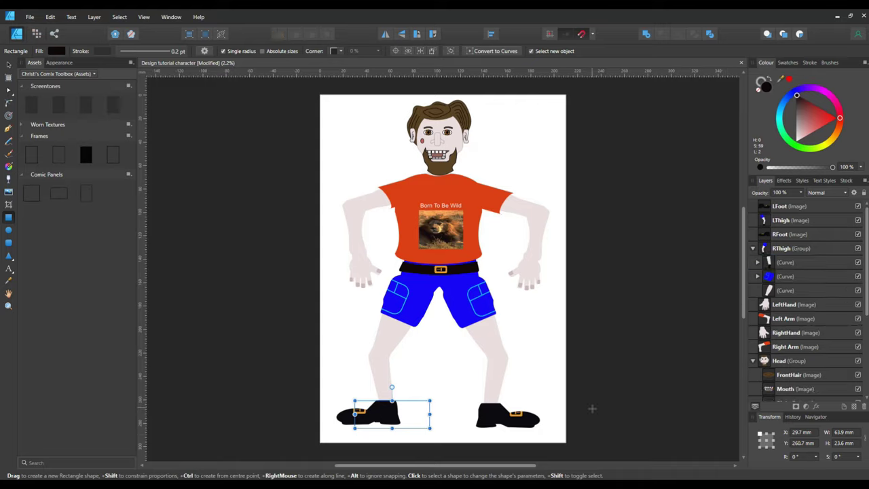
pyautogui.click(858, 234)
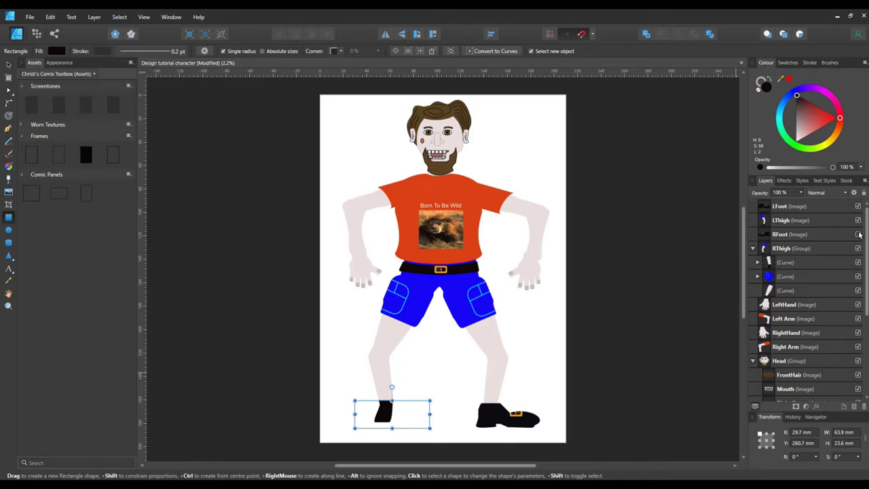
pyautogui.click(858, 234)
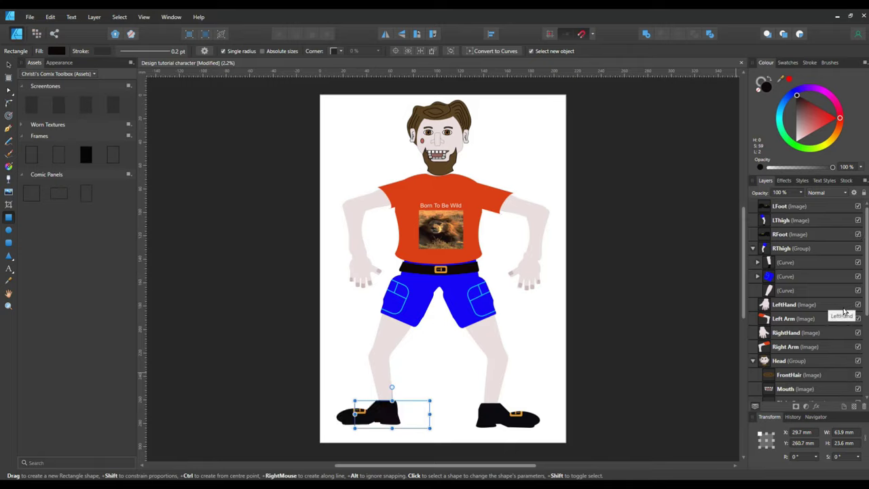
pyautogui.click(753, 249)
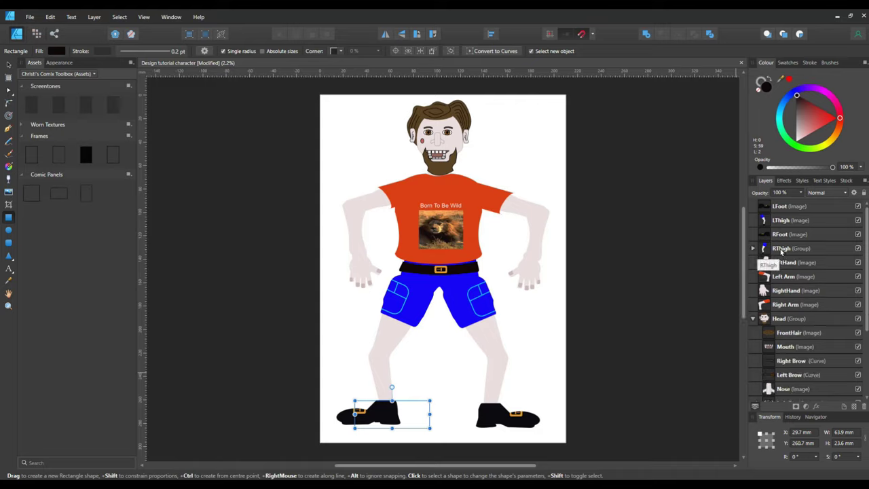
pyautogui.click(786, 249)
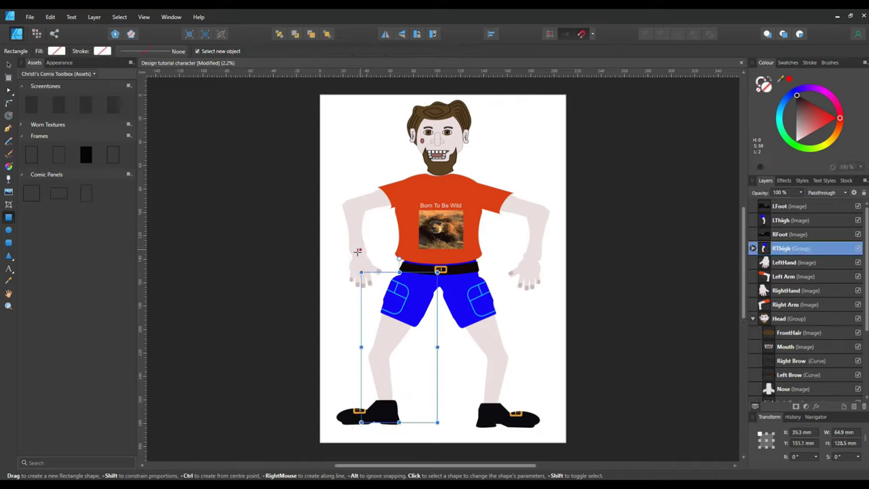
# - Set up a PNG export limited to the selected RThigh group
pyautogui.click(30, 17)
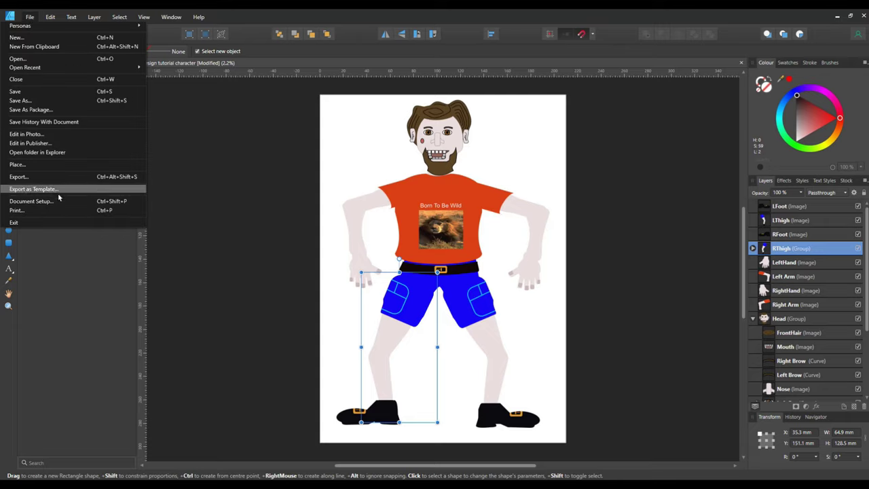
pyautogui.click(19, 176)
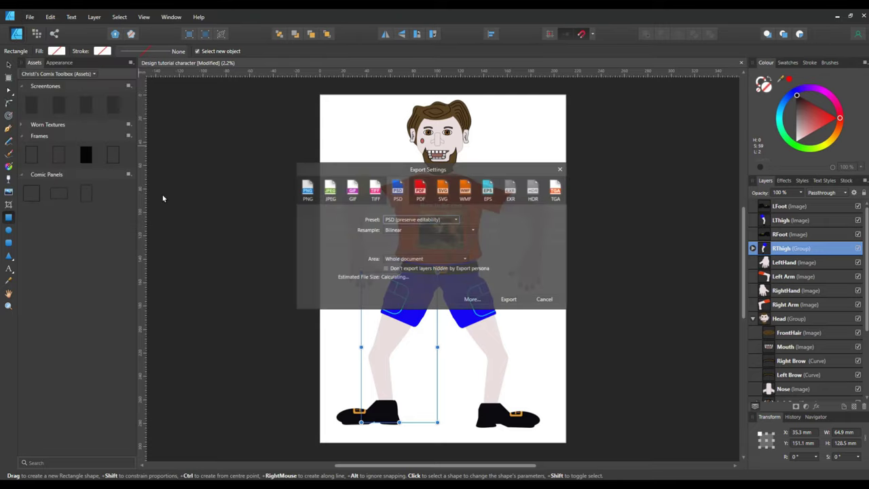
pyautogui.click(306, 190)
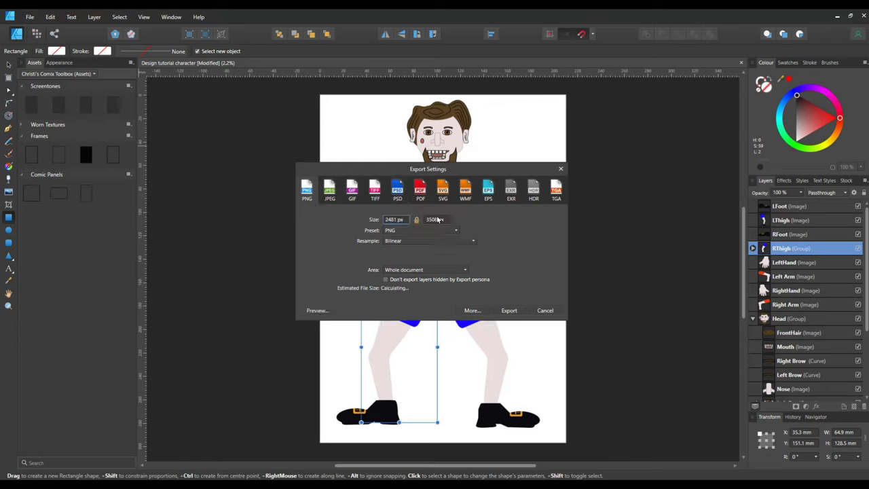
pyautogui.click(462, 271)
pyautogui.click(438, 301)
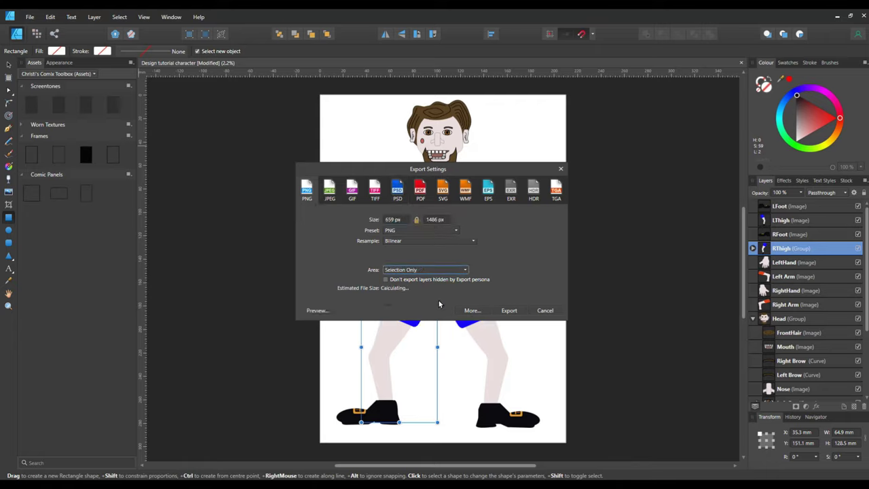
pyautogui.click(513, 314)
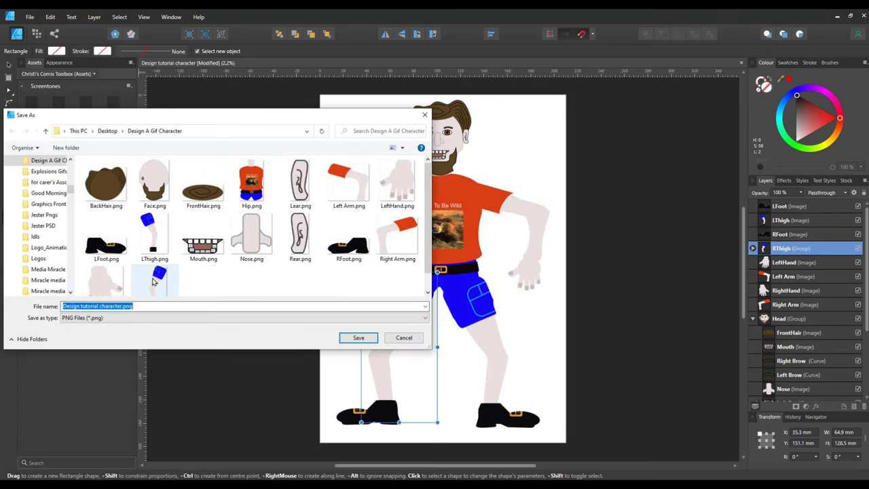
# - Save the export as RThigh.png, replacing the existing file
pyautogui.click(162, 283)
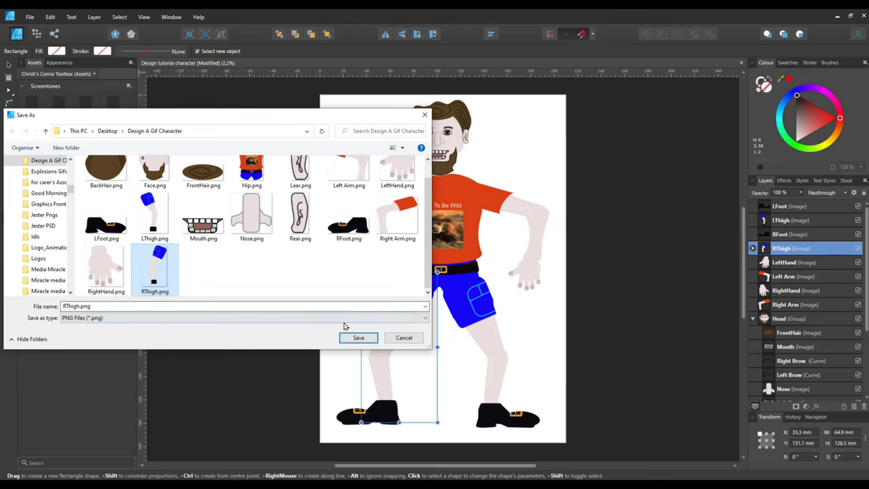
pyautogui.click(359, 339)
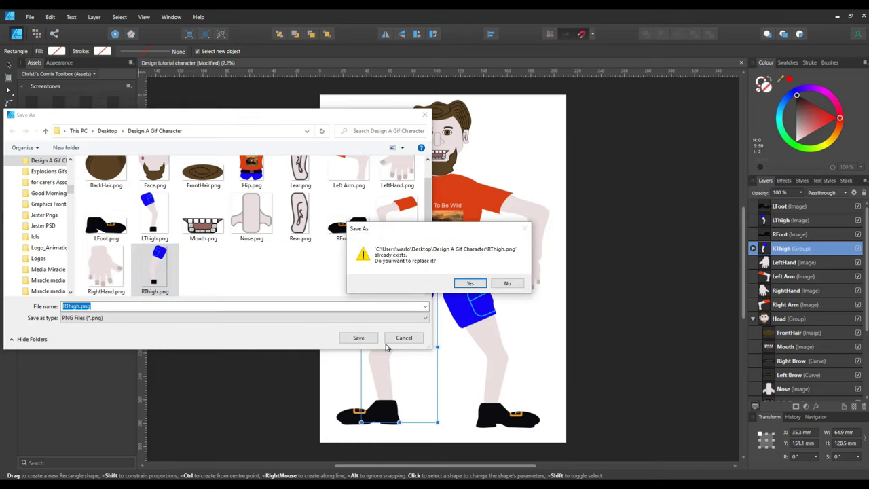
pyautogui.click(471, 284)
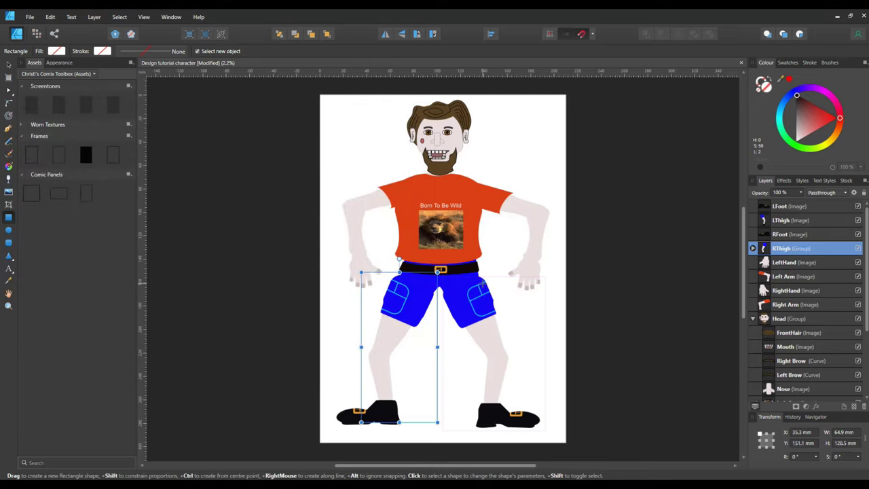
pyautogui.click(8, 192)
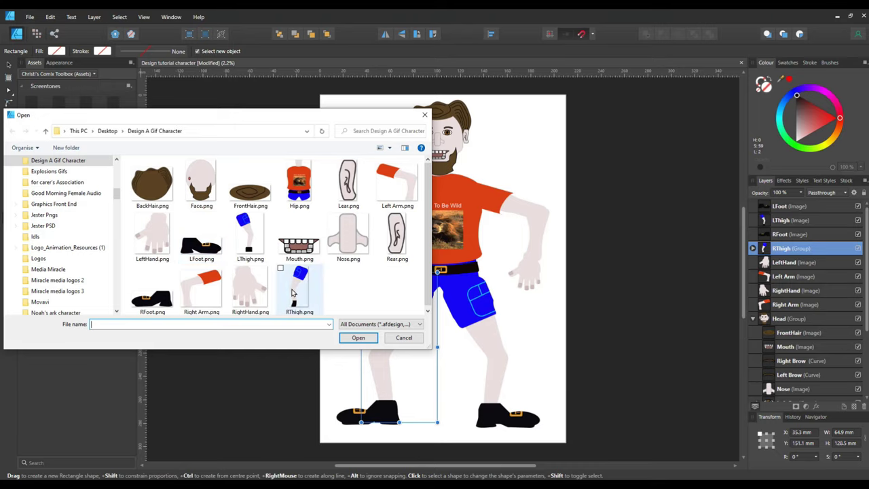
# - Place RThigh.png and drag it over the right leg below the shorts, then deselect
pyautogui.click(309, 290)
pyautogui.click(356, 337)
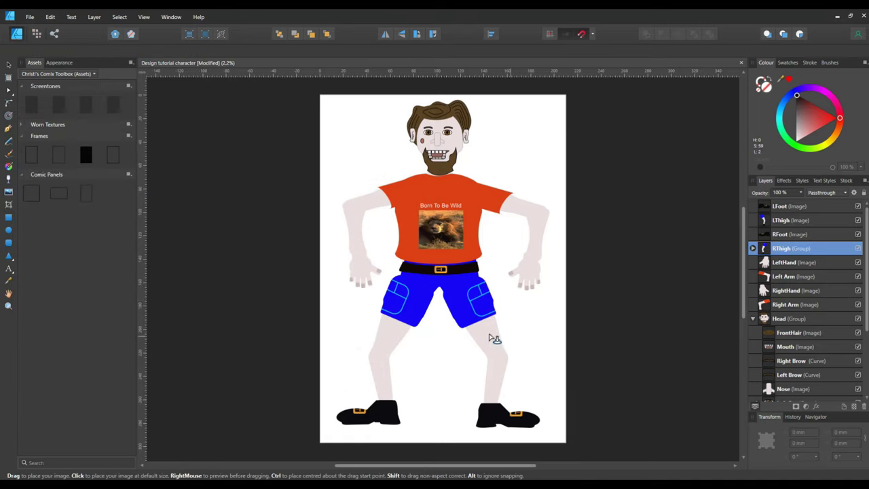
pyautogui.click(441, 341)
pyautogui.moveTo(450, 346); pyautogui.dragTo(388, 356)
pyautogui.moveTo(390, 359); pyautogui.dragTo(396, 358)
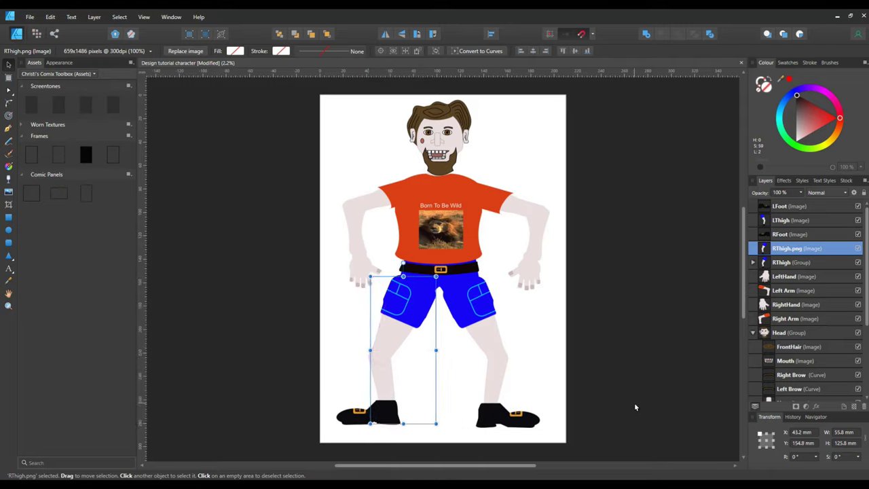
pyautogui.click(634, 403)
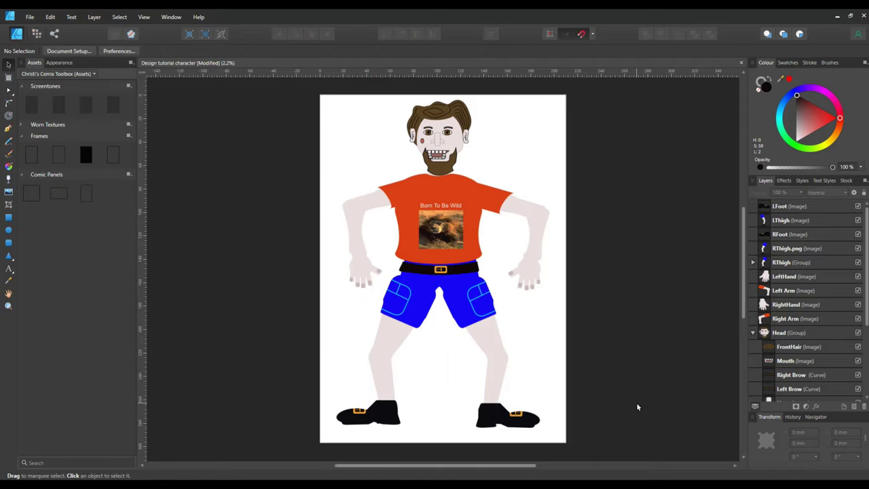
# - Delete the old vector RThigh group from the Layers panel
pyautogui.click(797, 264)
pyautogui.rightClick(798, 266)
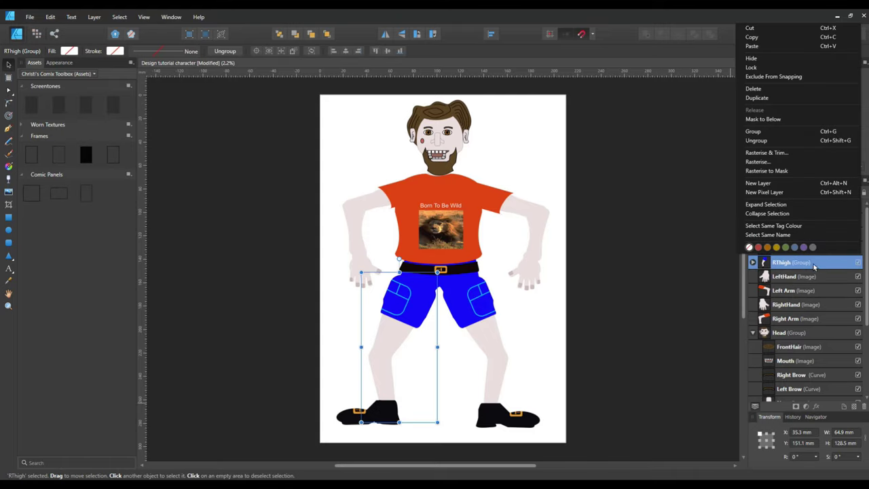
pyautogui.click(781, 93)
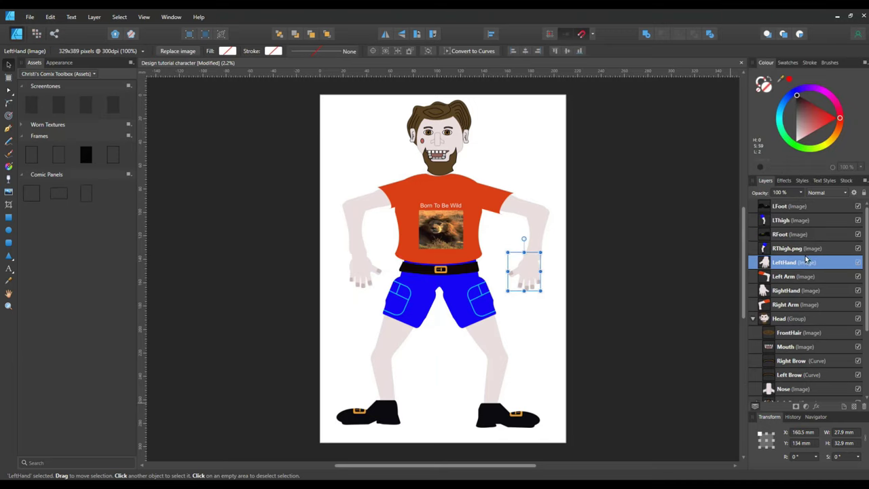
# - Rename the RThigh.png image layer to RThigh
pyautogui.click(807, 248)
pyautogui.click(809, 247)
pyautogui.click(801, 248)
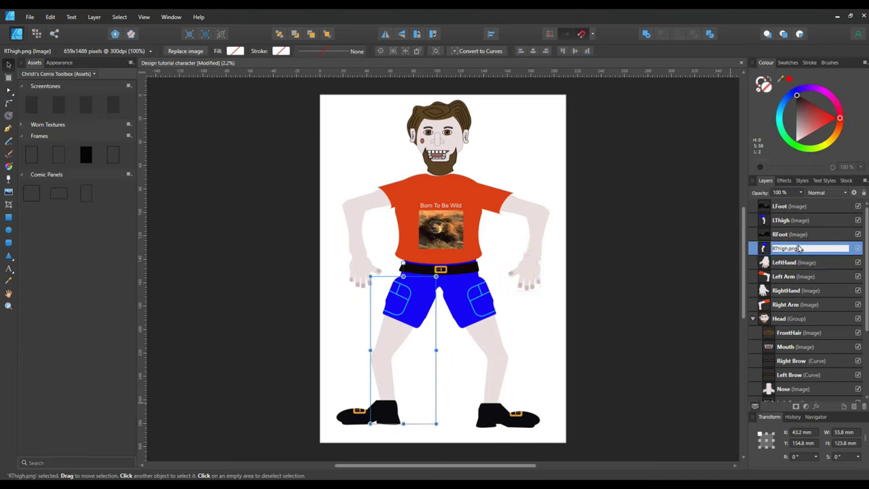
pyautogui.doubleClick(826, 246)
pyautogui.press('Return')
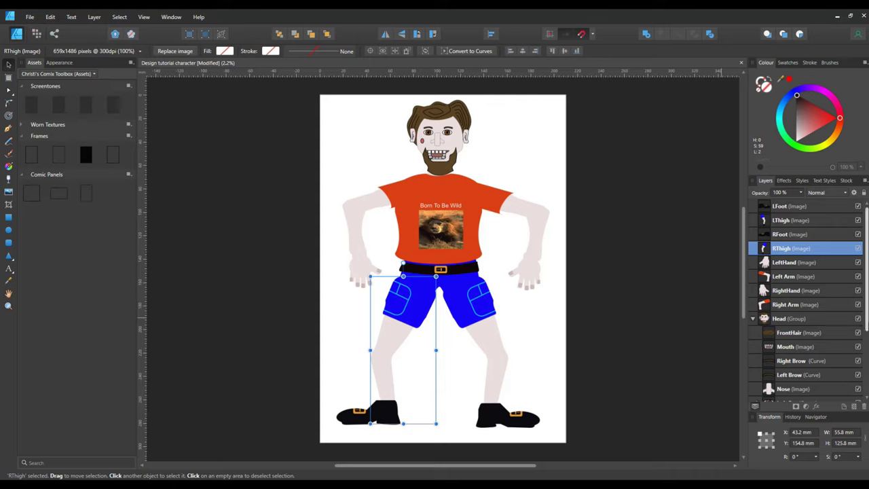
pyautogui.scroll(-1, 864, 334)
pyautogui.scroll(-1, 807, 300)
pyautogui.scroll(1, 808, 300)
pyautogui.scroll(-1, 808, 300)
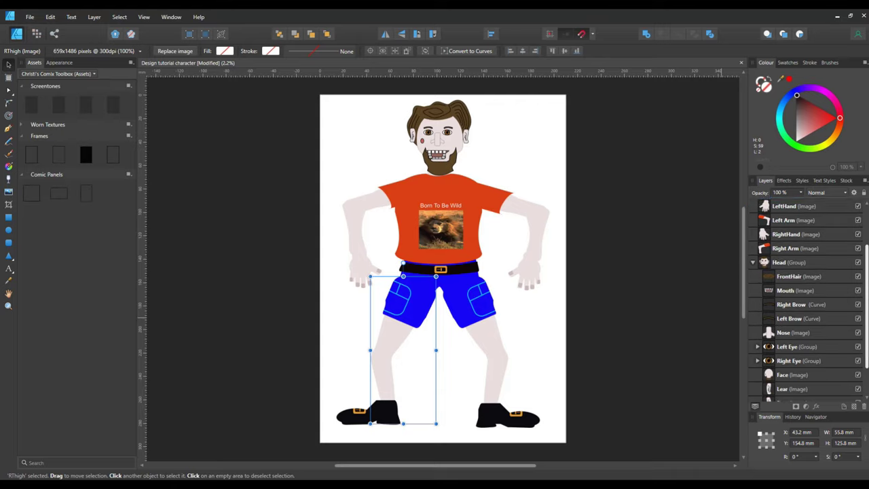
# - Nudge the Face image slightly up-left and move the Lear ear left and down against the head
pyautogui.click(790, 377)
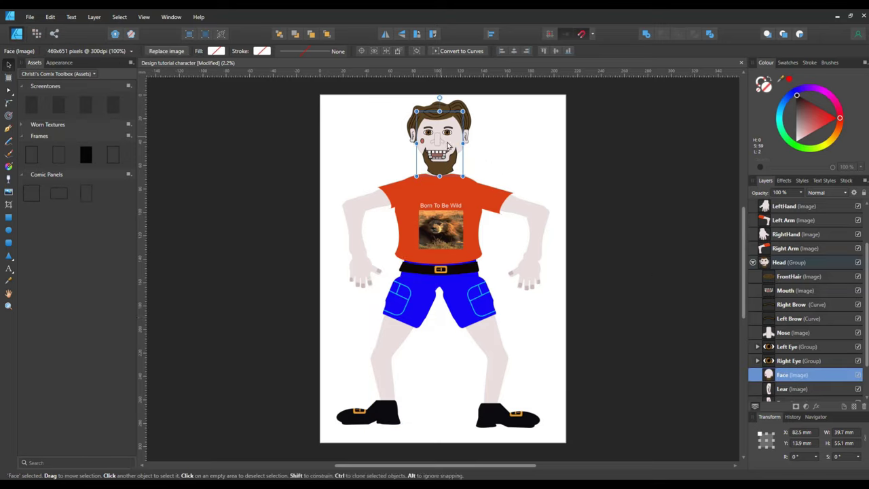
pyautogui.moveTo(448, 148); pyautogui.dragTo(444, 145)
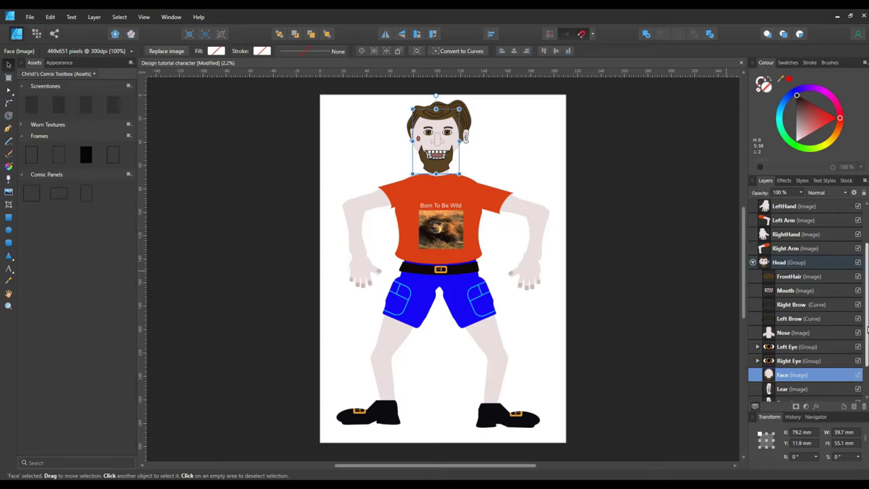
pyautogui.scroll(-1, 867, 329)
pyautogui.scroll(-1, 866, 328)
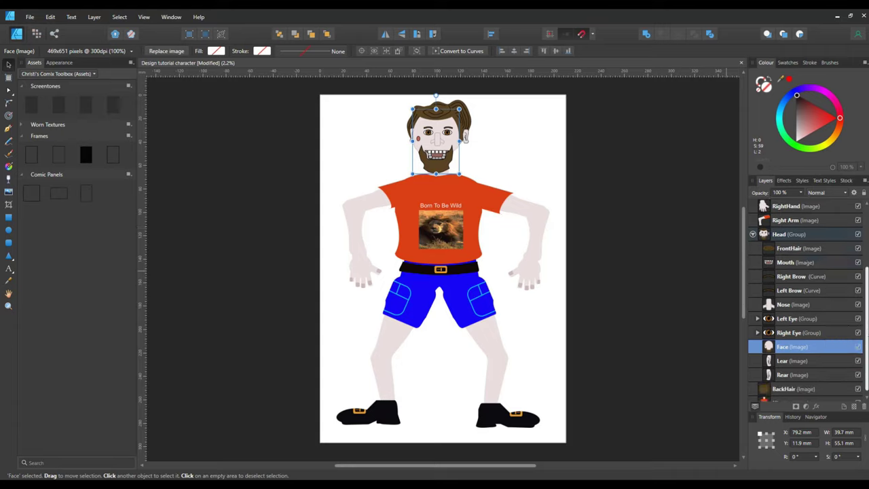
pyautogui.click(794, 361)
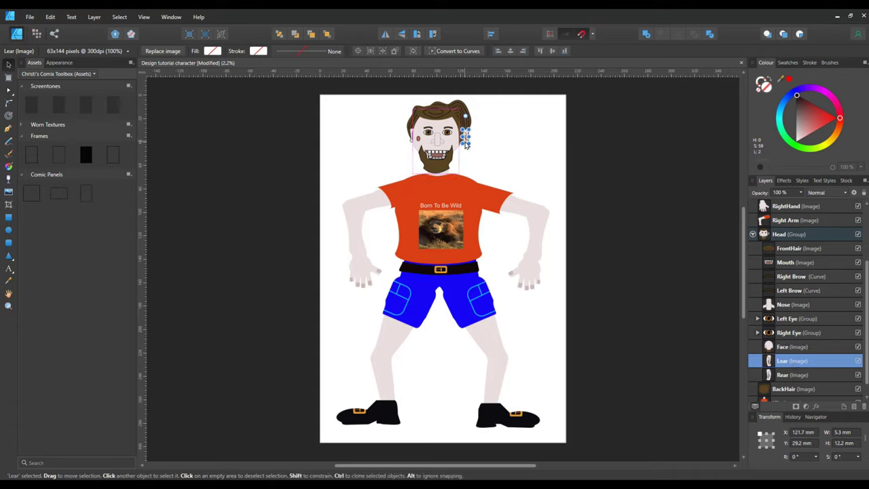
pyautogui.moveTo(465, 139); pyautogui.dragTo(456, 141)
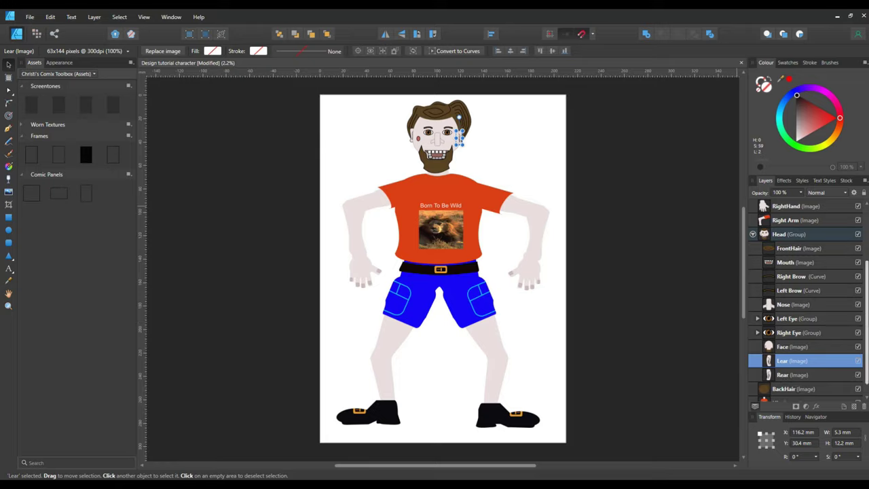
pyautogui.click(623, 260)
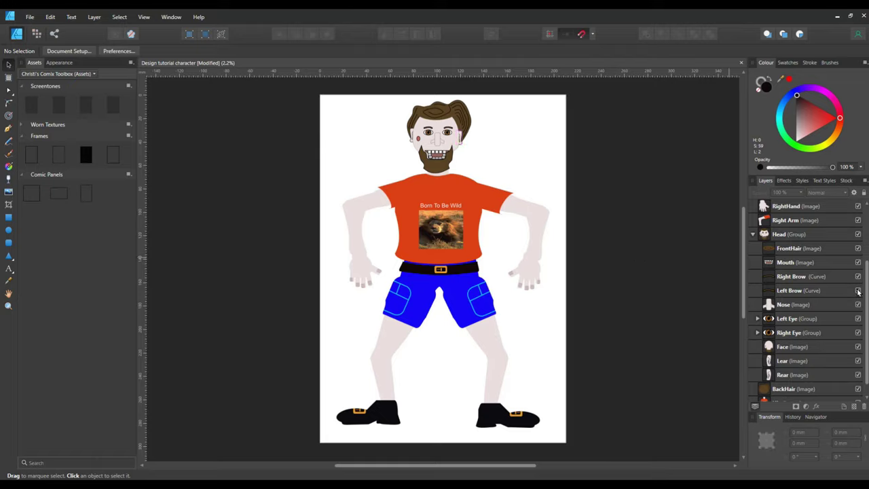
pyautogui.scroll(-1, 867, 305)
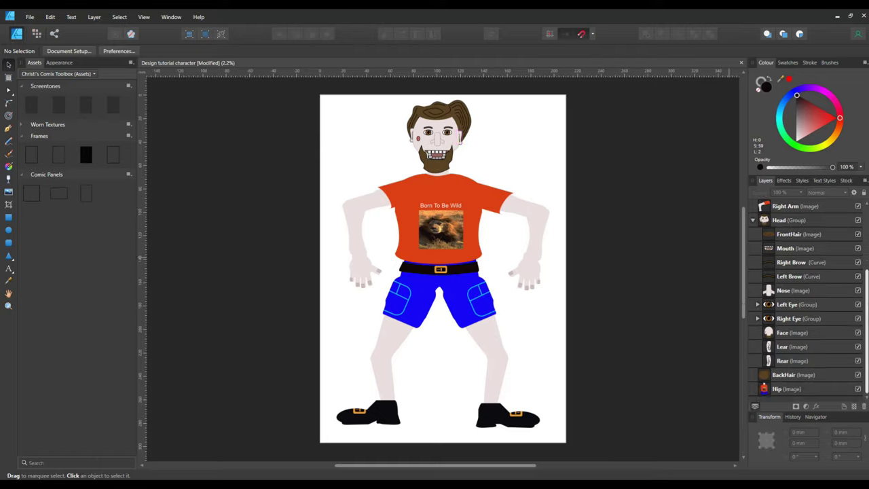
# - Nudge the BackHair image slightly, ending a little higher and to the left
pyautogui.click(787, 375)
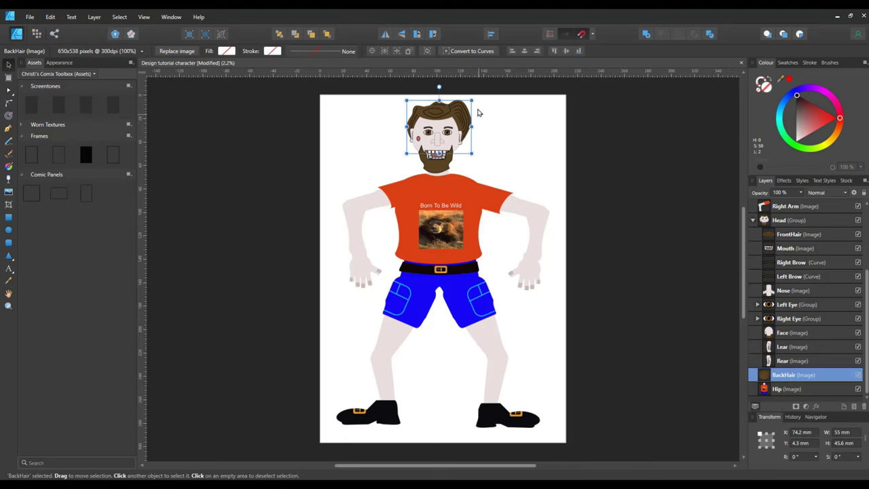
pyautogui.moveTo(466, 118); pyautogui.dragTo(465, 118)
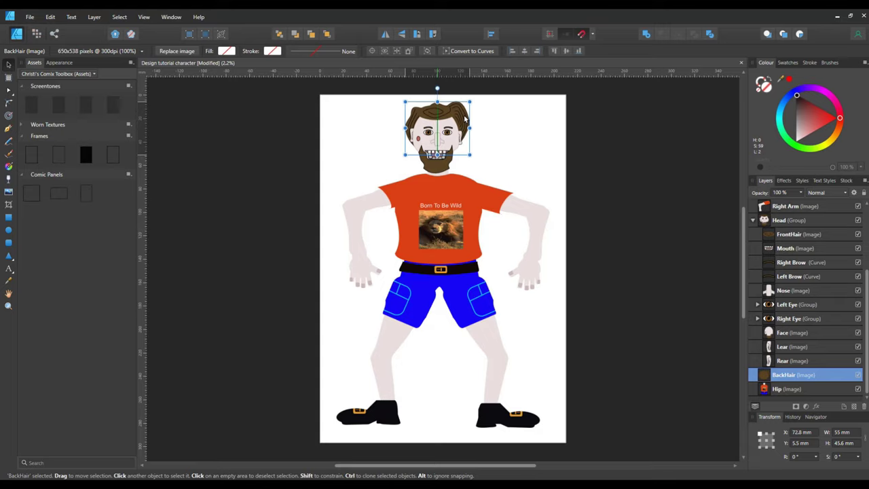
pyautogui.click(606, 177)
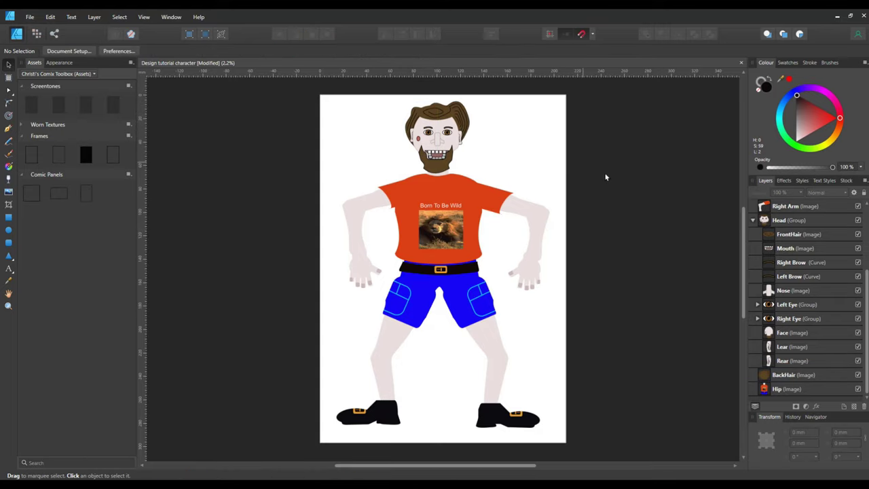
pyautogui.click(464, 125)
pyautogui.moveTo(467, 127); pyautogui.dragTo(465, 122)
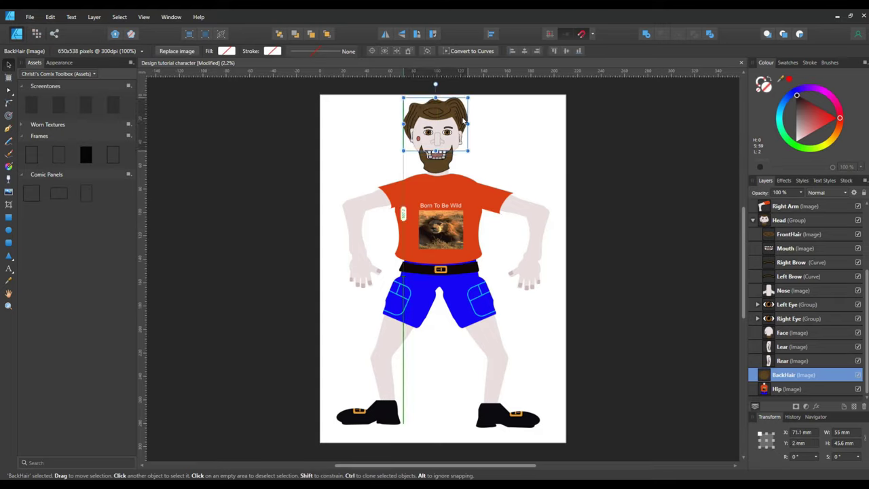
pyautogui.click(537, 140)
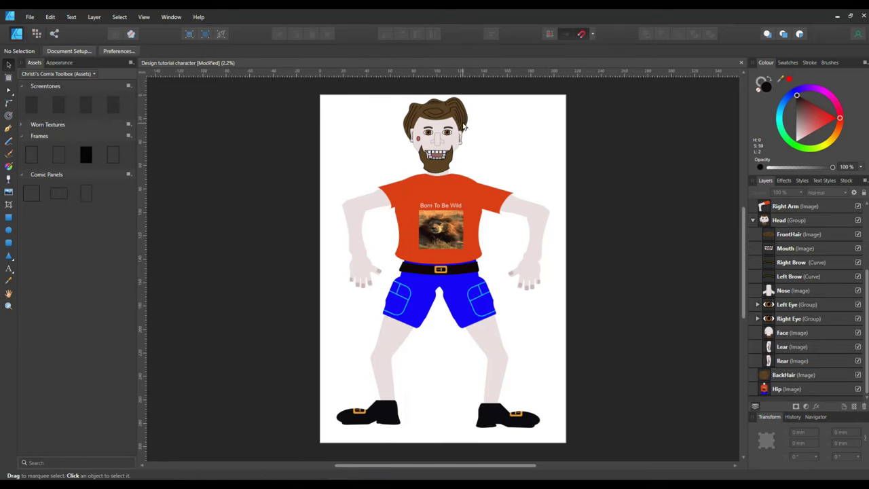
# - Shift the whole Head group slightly to the right
pyautogui.moveTo(462, 122); pyautogui.dragTo(461, 124)
pyautogui.click(576, 148)
pyautogui.click(456, 137)
pyautogui.moveTo(457, 137); pyautogui.dragTo(457, 137)
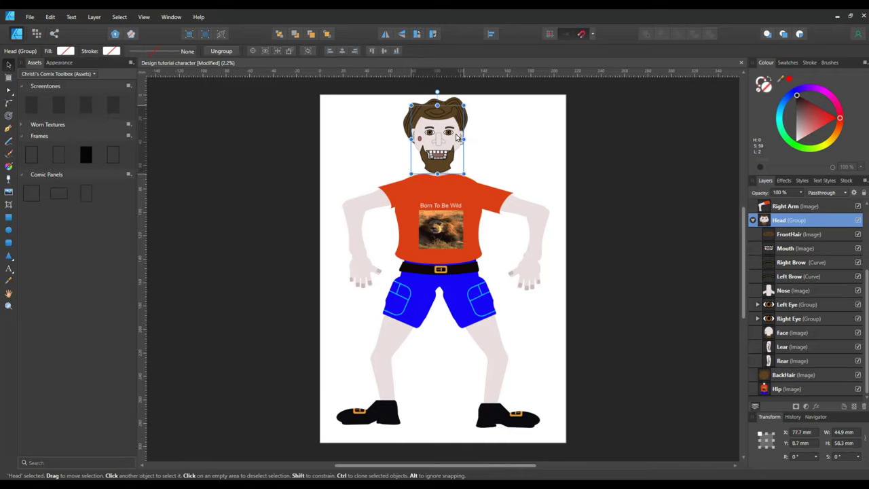
pyautogui.click(572, 181)
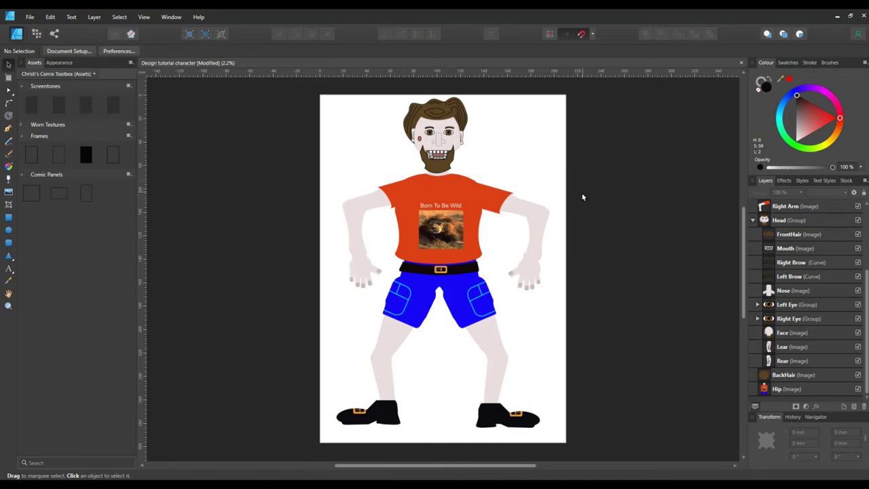
# - Move the BackHair image slightly right so it sits behind the head
pyautogui.click(465, 114)
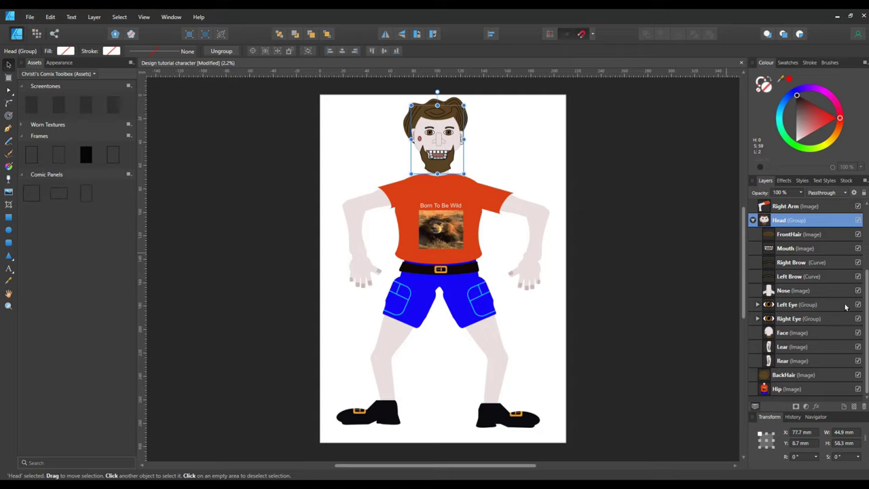
pyautogui.click(820, 376)
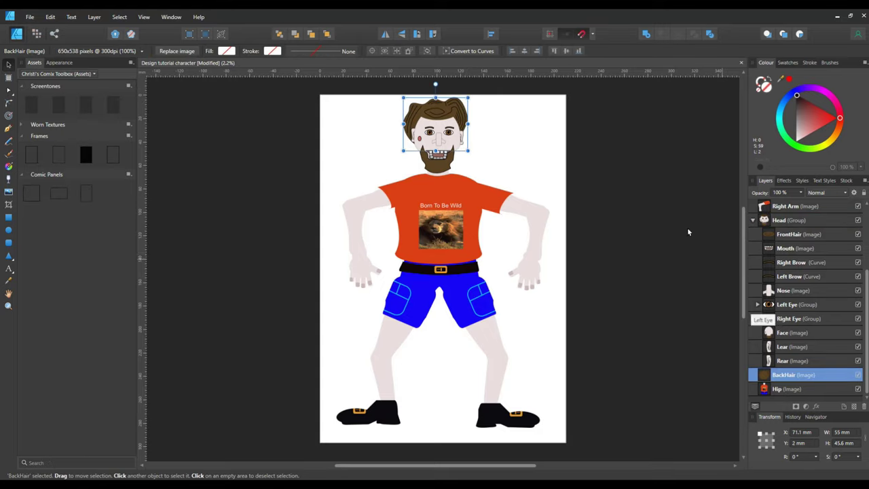
pyautogui.moveTo(463, 108); pyautogui.dragTo(465, 108)
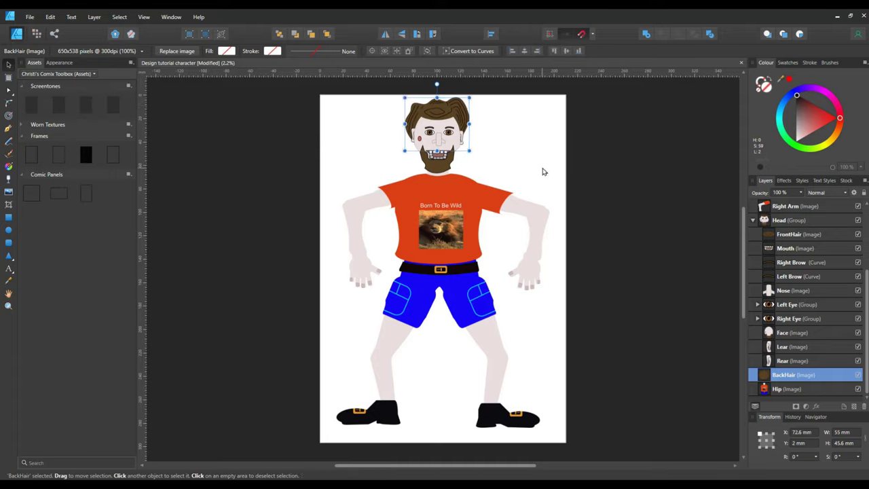
pyautogui.click(664, 221)
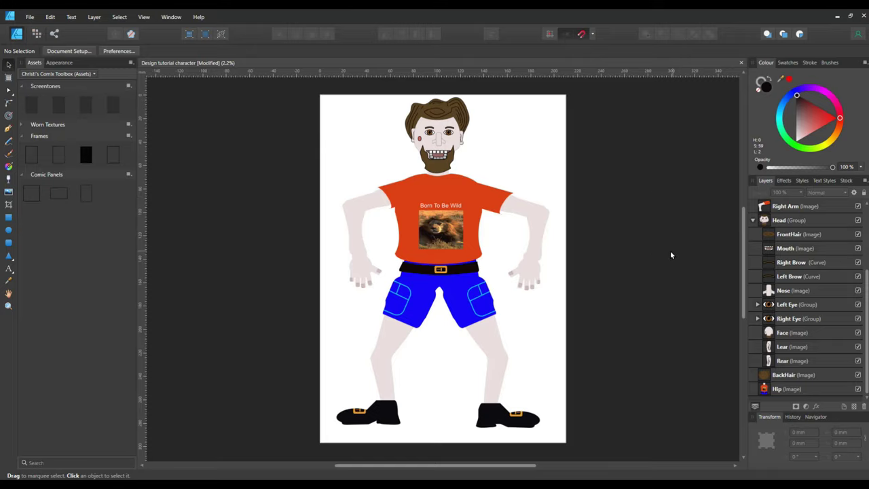
# - Choose File > Open… to show the Design A Gif Character folder in the Open dialog
pyautogui.click(30, 18)
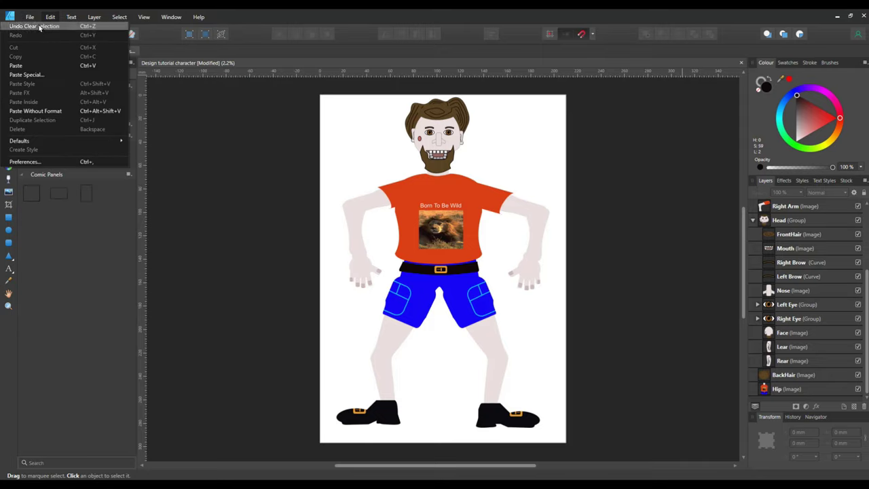
pyautogui.moveTo(31, 27)
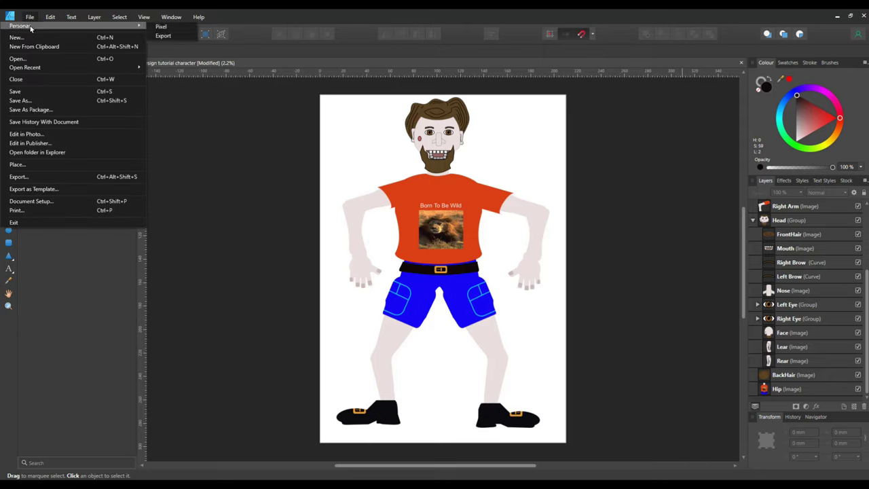
pyautogui.click(48, 59)
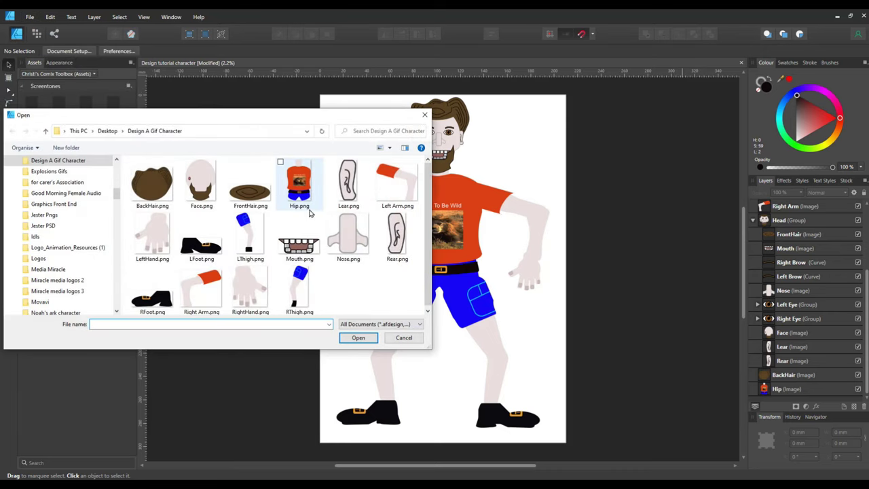
# - Browse to the Cartoon_Animator_4.2_Online_Manual folder on the My Book (I:) drive
pyautogui.click(112, 131)
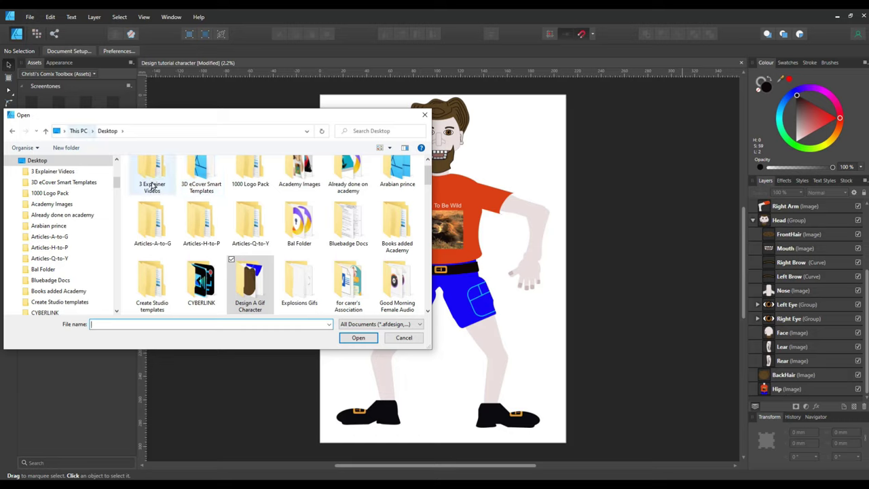
pyautogui.moveTo(116, 180); pyautogui.dragTo(117, 230)
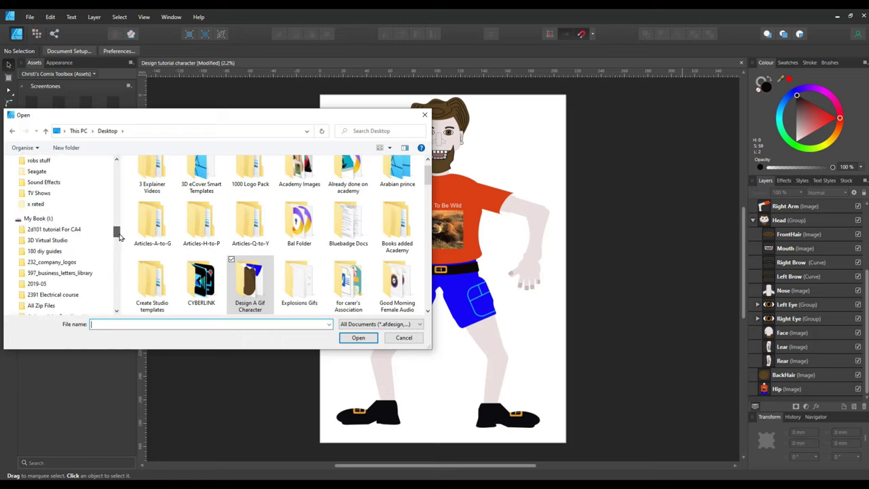
pyautogui.click(72, 223)
pyautogui.moveTo(116, 236); pyautogui.dragTo(116, 246)
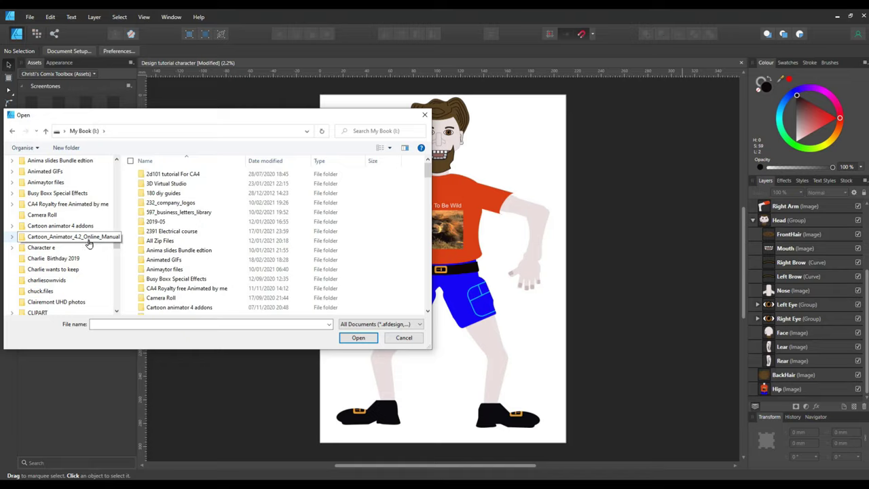
pyautogui.click(86, 239)
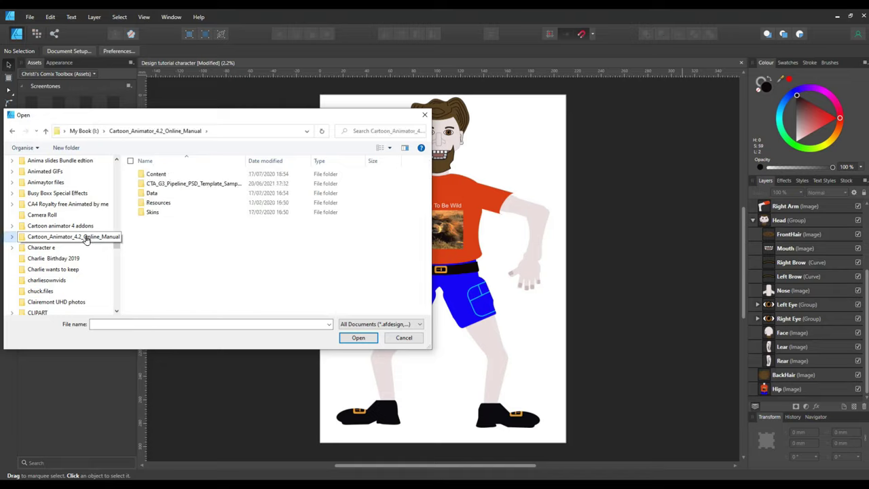
# - Open Human_Front_Full_Template.psd from the Ai template sample project's 01_Templates folder
pyautogui.click(208, 189)
pyautogui.doubleClick(208, 189)
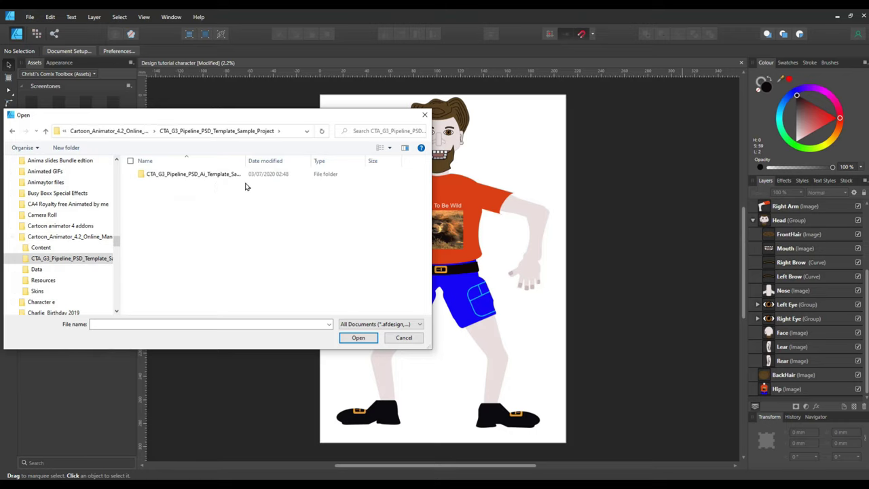
pyautogui.click(224, 178)
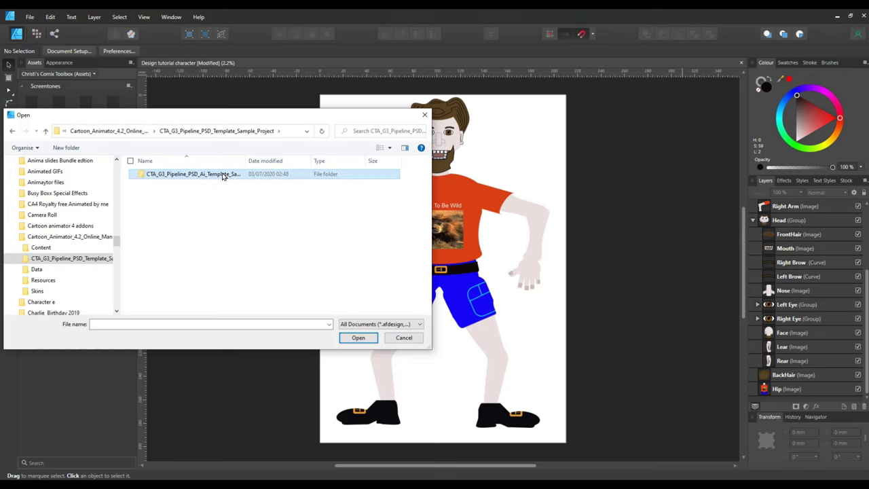
pyautogui.doubleClick(223, 178)
pyautogui.click(181, 187)
pyautogui.doubleClick(181, 188)
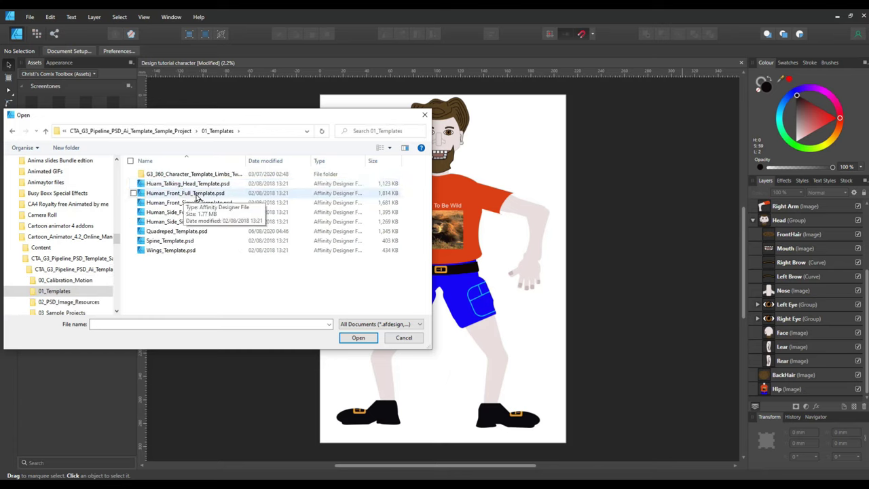
pyautogui.click(203, 196)
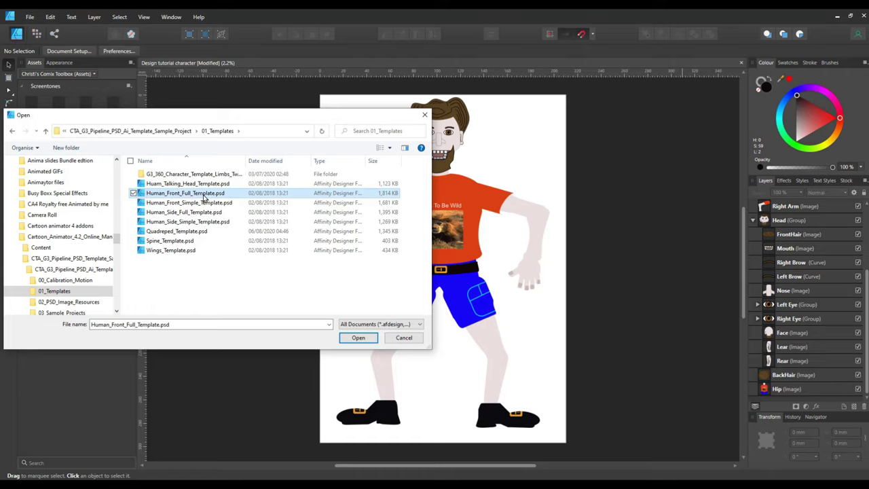
pyautogui.click(357, 337)
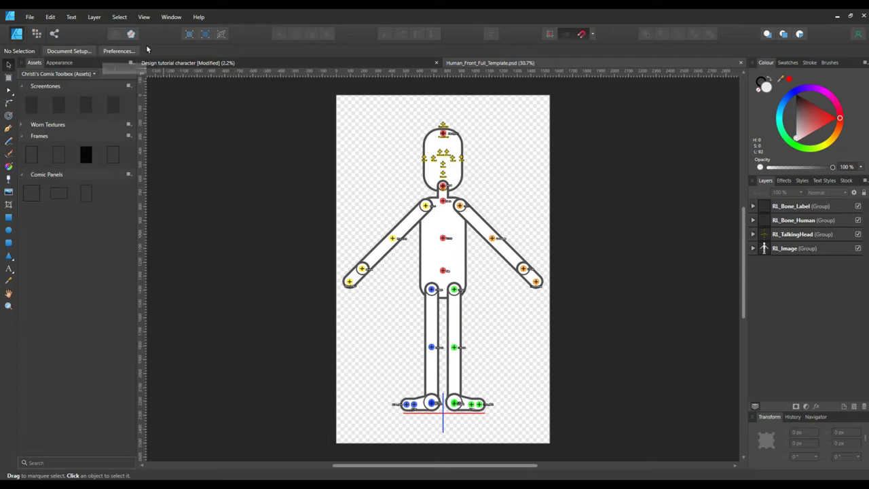
# - Select all four RL bone-rig groups in the template and copy them
pyautogui.click(120, 17)
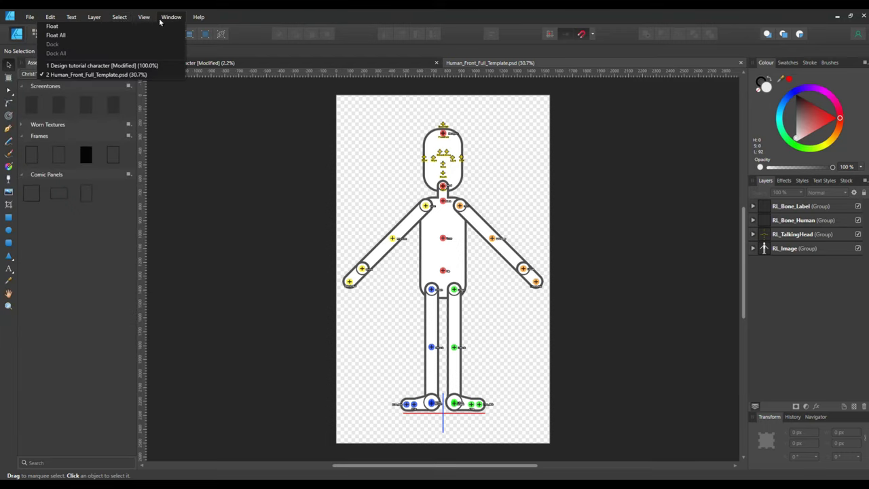
pyautogui.click(116, 29)
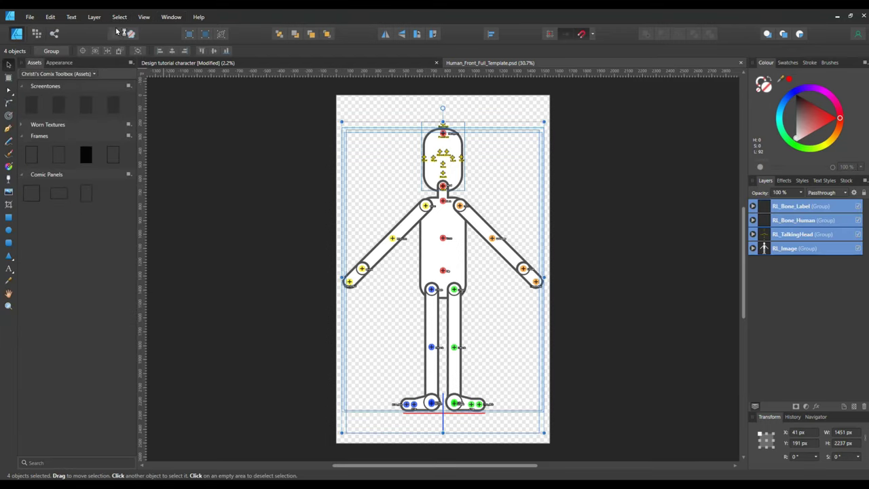
pyautogui.rightClick(405, 262)
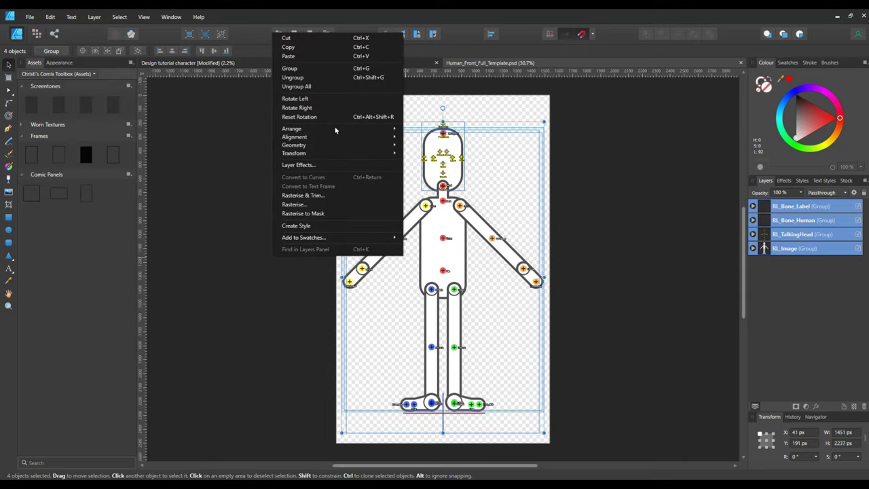
pyautogui.click(292, 51)
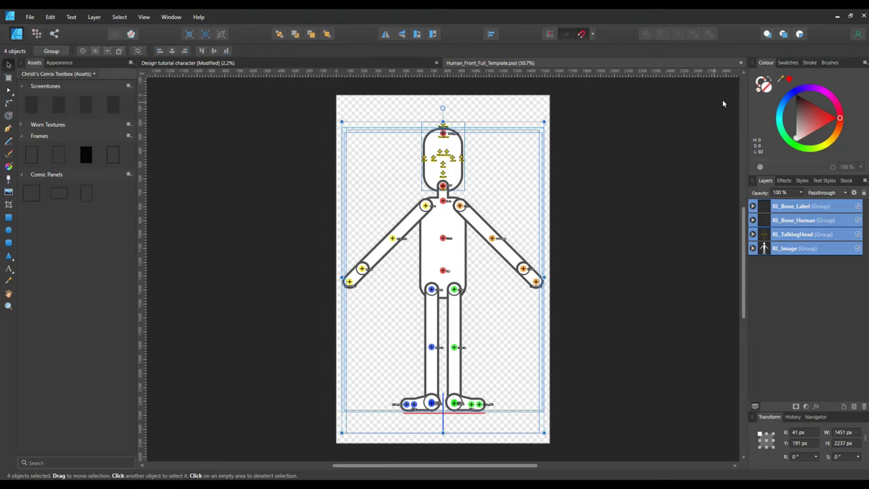
# - Close the template and paste the groups into the character document
pyautogui.click(740, 63)
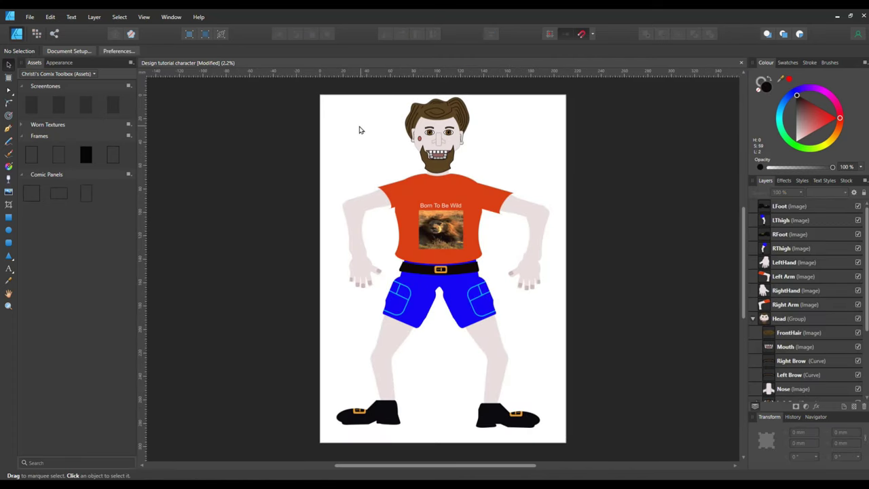
pyautogui.rightClick(360, 130)
pyautogui.click(265, 152)
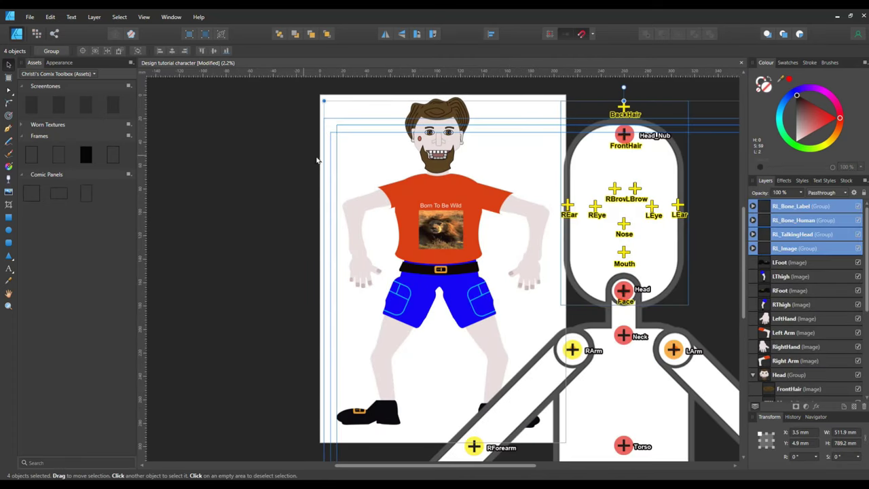
# - Resize and move the bone rig over the character until it measures 211.1 × 305.9 mm
pyautogui.moveTo(323, 101); pyautogui.dragTo(540, 354)
pyautogui.moveTo(591, 407); pyautogui.dragTo(340, 151)
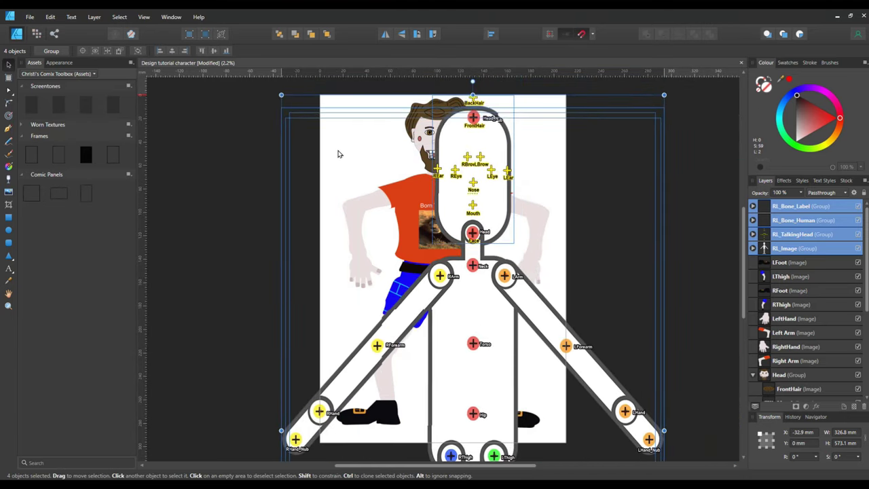
pyautogui.moveTo(281, 93); pyautogui.dragTo(409, 316)
pyautogui.moveTo(443, 359); pyautogui.dragTo(354, 129)
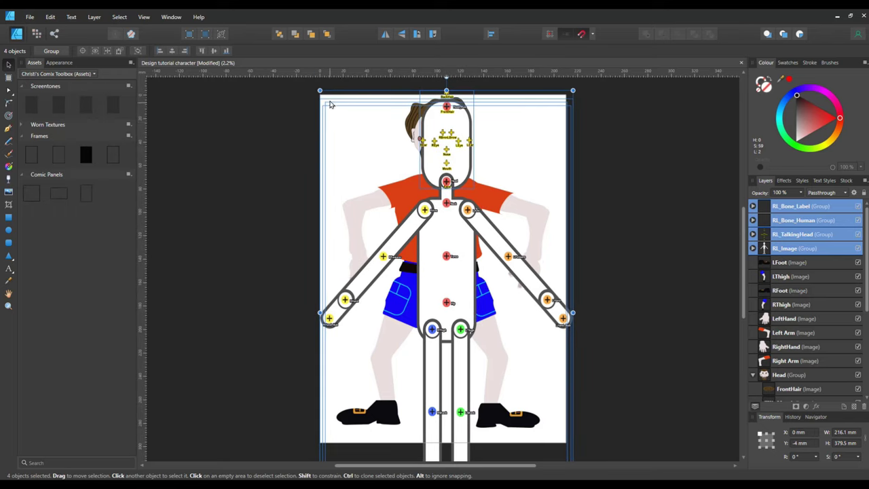
pyautogui.moveTo(319, 91); pyautogui.dragTo(325, 228)
pyautogui.hotkey('ctrl', 'z')
pyautogui.moveTo(368, 130); pyautogui.dragTo(363, 175)
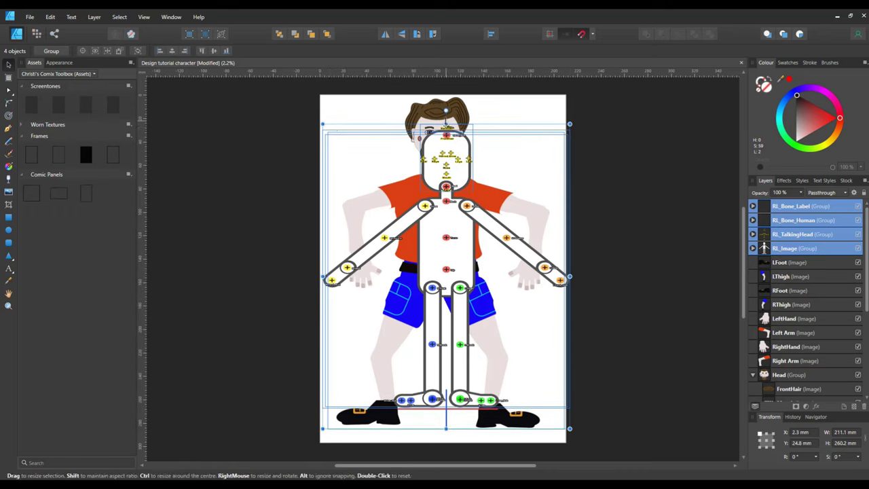
pyautogui.moveTo(445, 124); pyautogui.dragTo(445, 95)
pyautogui.moveTo(445, 205); pyautogui.dragTo(441, 227)
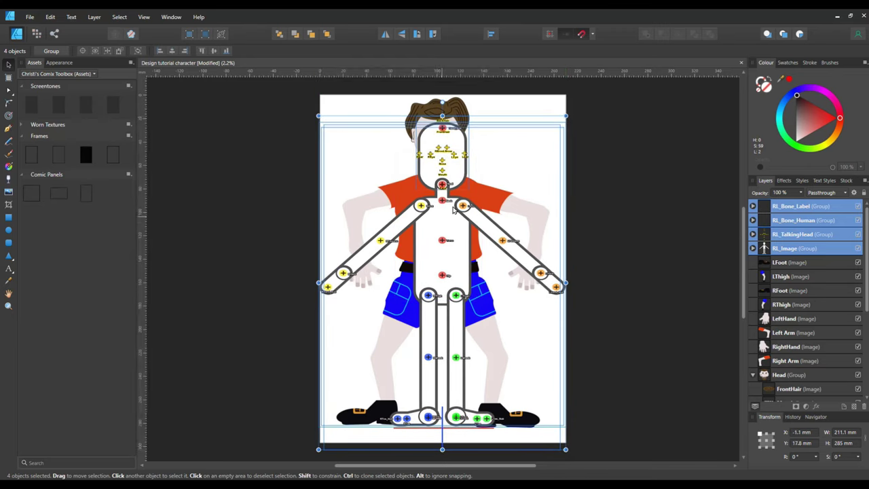
pyautogui.moveTo(442, 116); pyautogui.dragTo(441, 91)
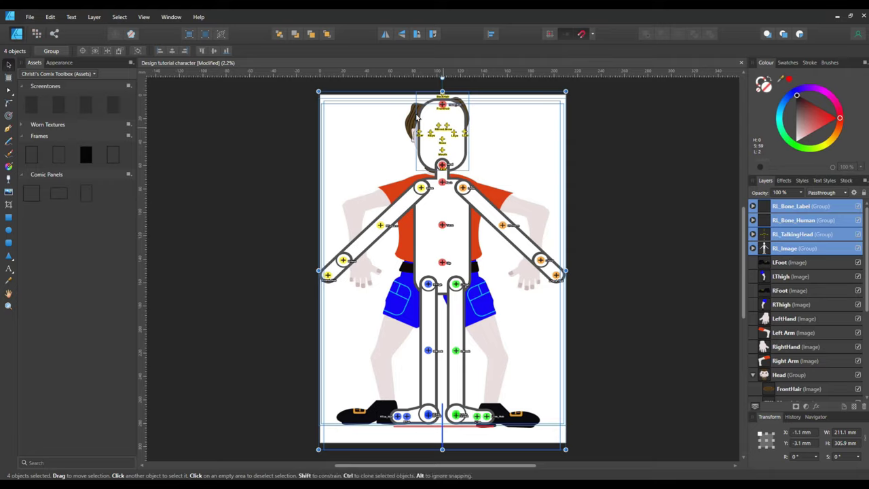
# - Move the LFoot and RFoot images into place and delete their empty placeholder groups
pyautogui.click(752, 248)
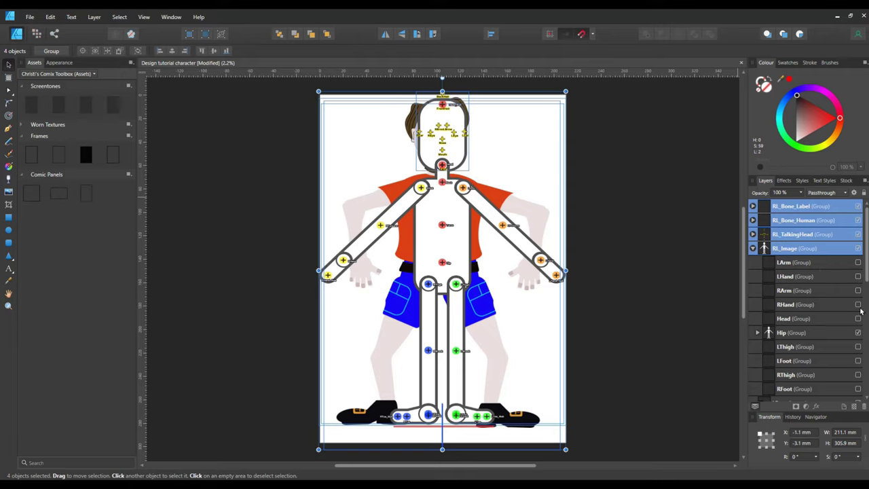
pyautogui.scroll(-5, 804, 298)
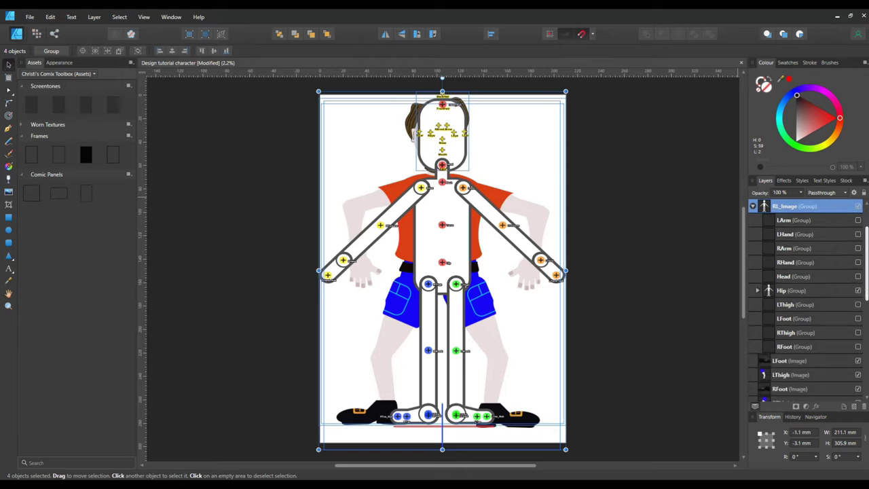
pyautogui.scroll(-5, 808, 299)
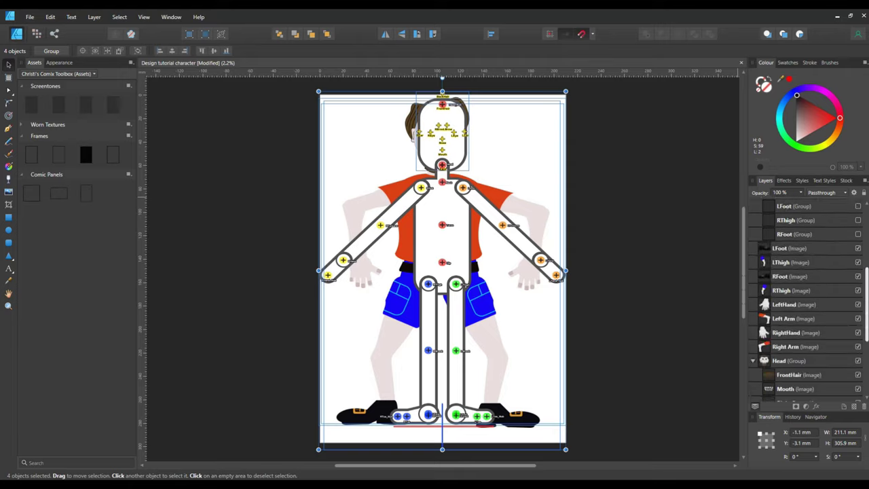
pyautogui.scroll(5, 808, 299)
pyautogui.scroll(5, 808, 299)
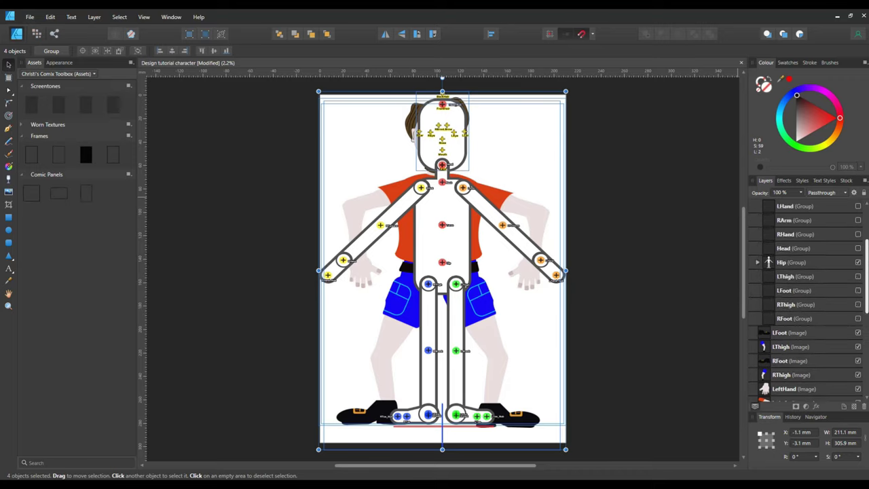
pyautogui.scroll(-5, 807, 299)
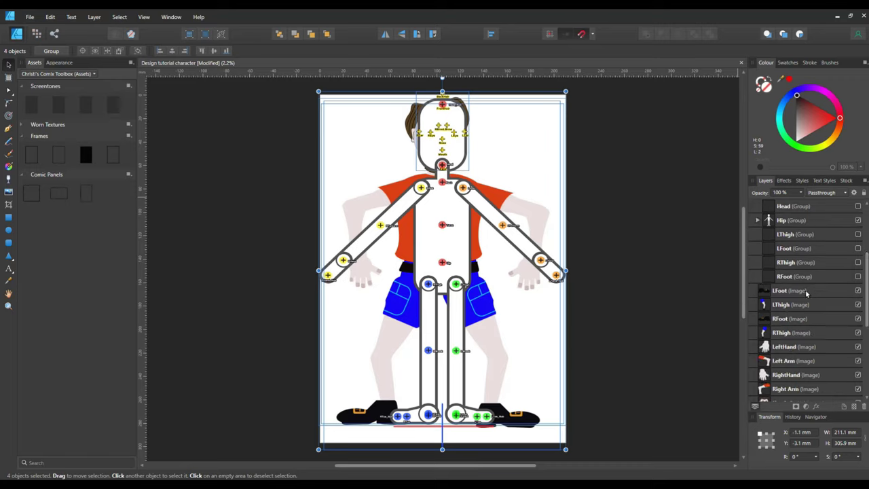
pyautogui.moveTo(801, 293); pyautogui.dragTo(822, 249)
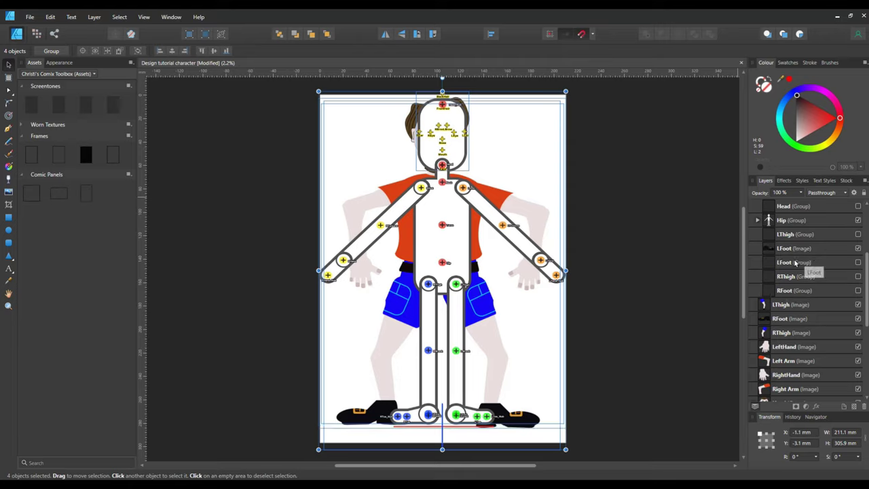
pyautogui.rightClick(798, 268)
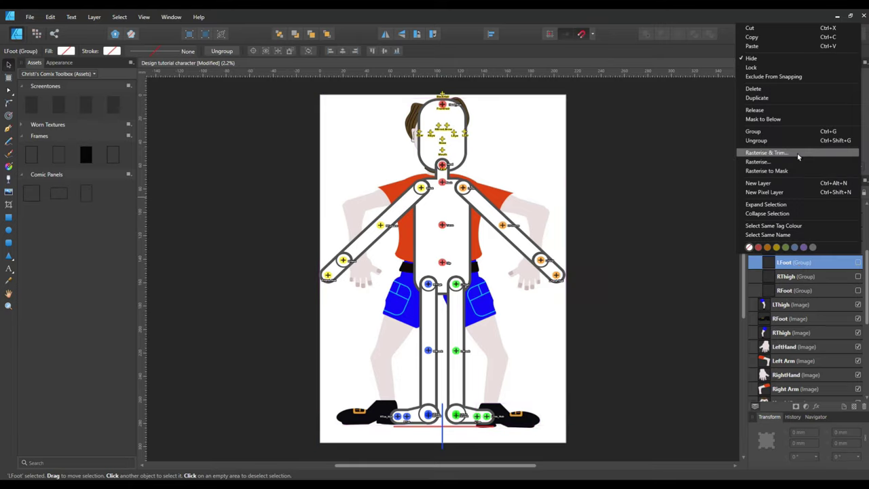
pyautogui.click(768, 91)
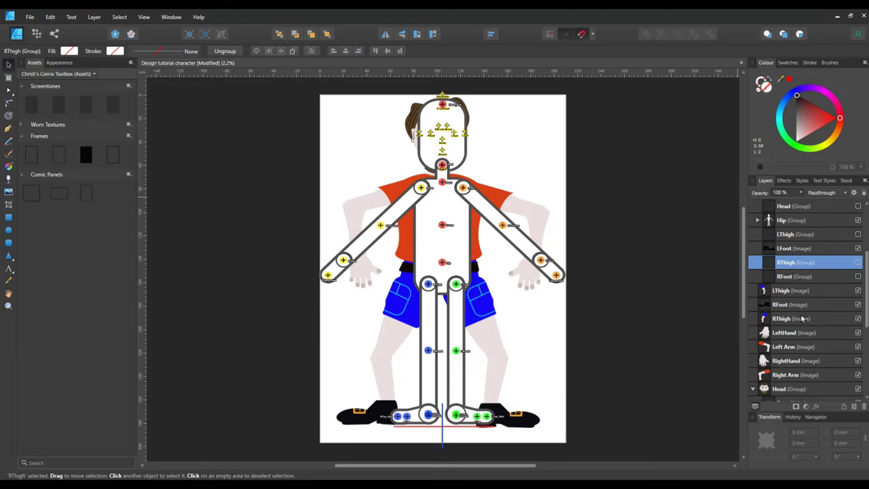
pyautogui.moveTo(813, 264); pyautogui.dragTo(812, 277)
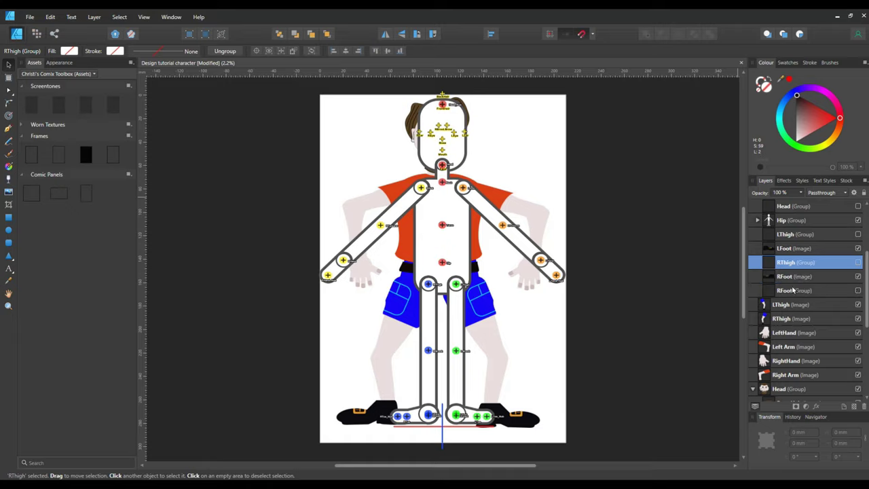
pyautogui.rightClick(796, 292)
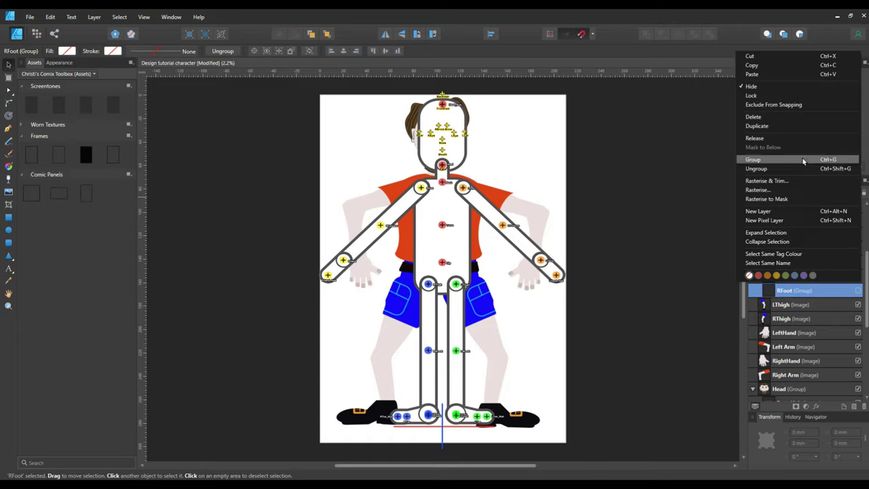
pyautogui.click(772, 118)
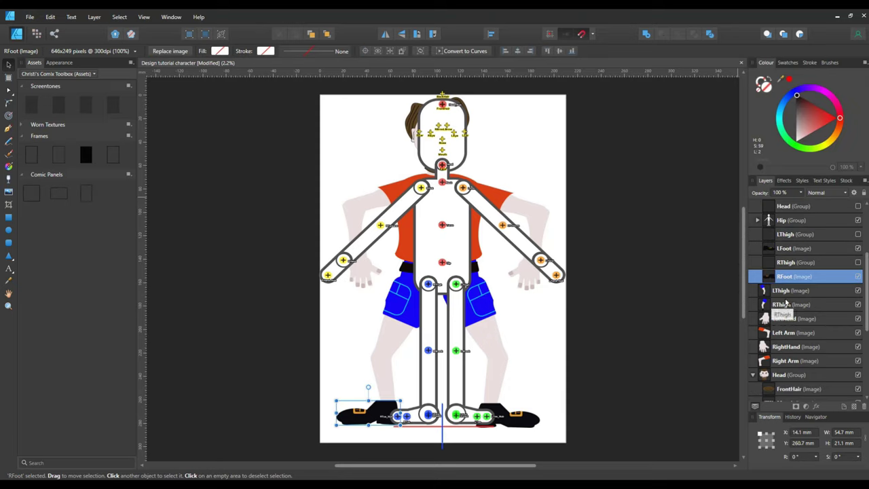
# - Move the LThigh and RThigh images into the Hip group and delete their empty groups
pyautogui.moveTo(787, 293); pyautogui.dragTo(815, 231)
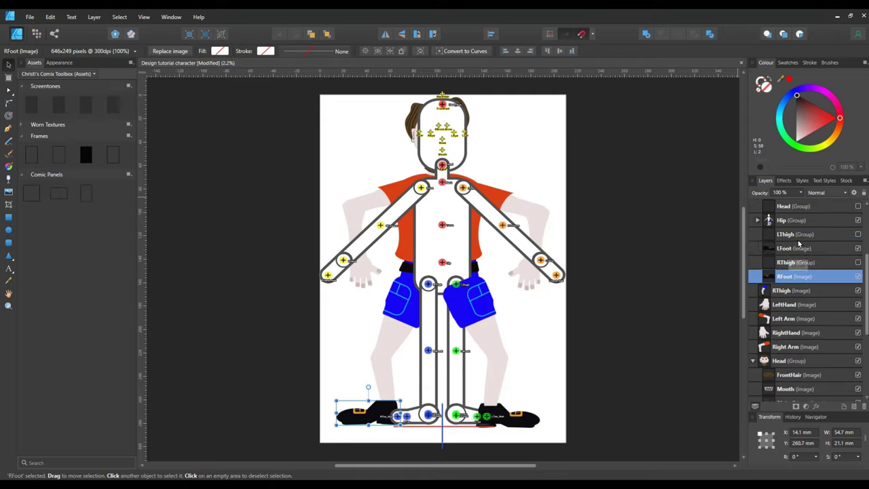
pyautogui.click(759, 222)
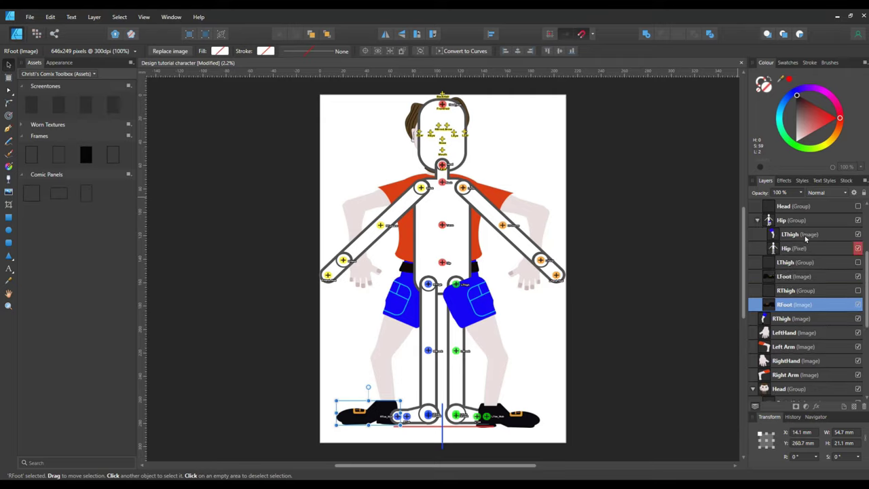
pyautogui.moveTo(815, 252); pyautogui.dragTo(825, 255)
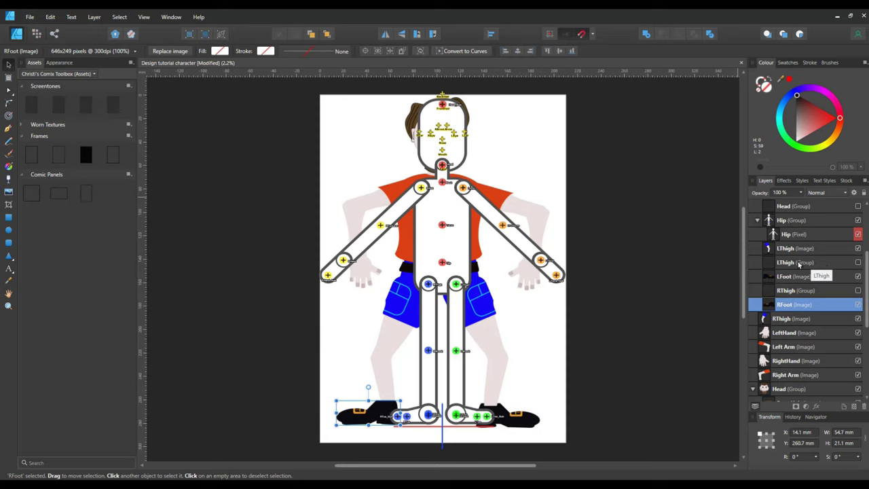
pyautogui.rightClick(796, 265)
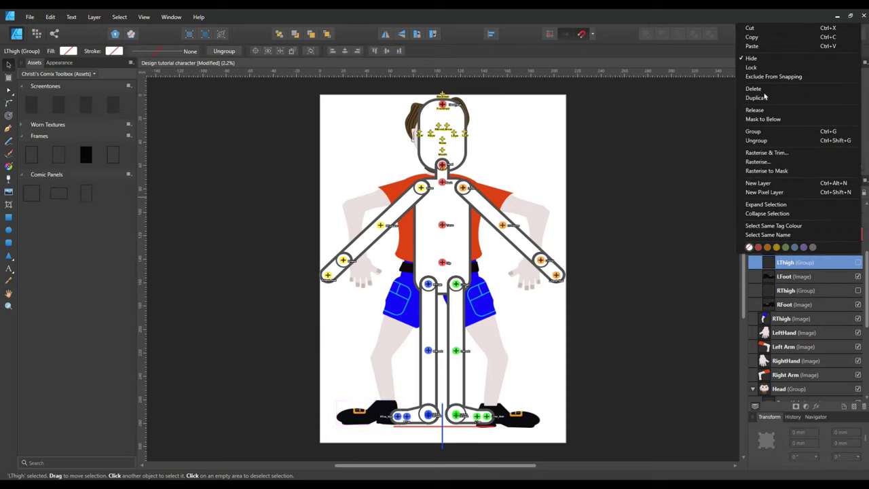
pyautogui.press('Delete')
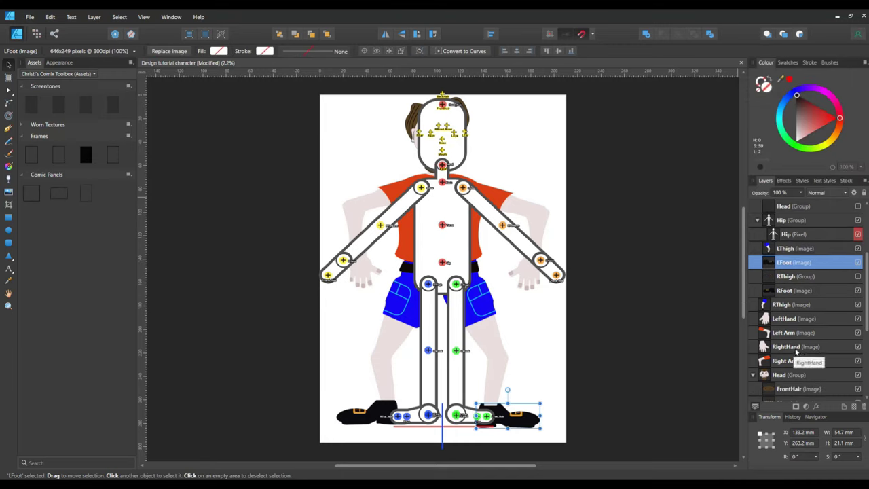
pyautogui.moveTo(791, 310); pyautogui.dragTo(814, 277)
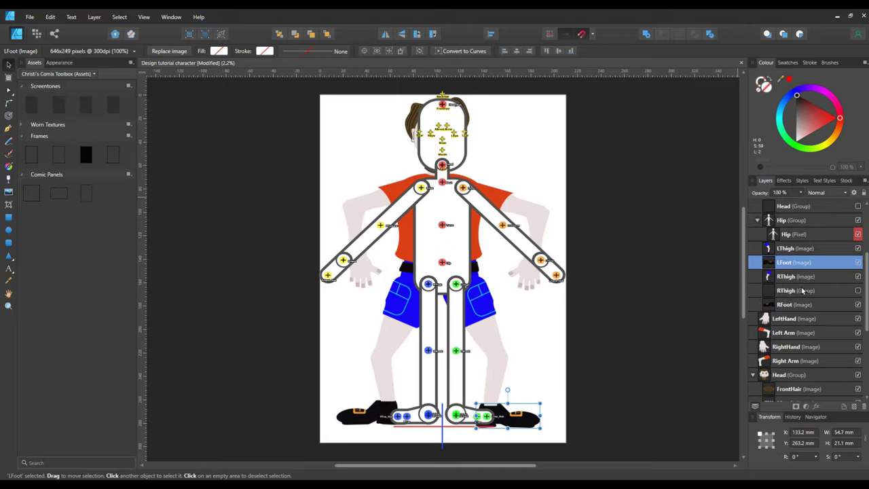
pyautogui.rightClick(801, 290)
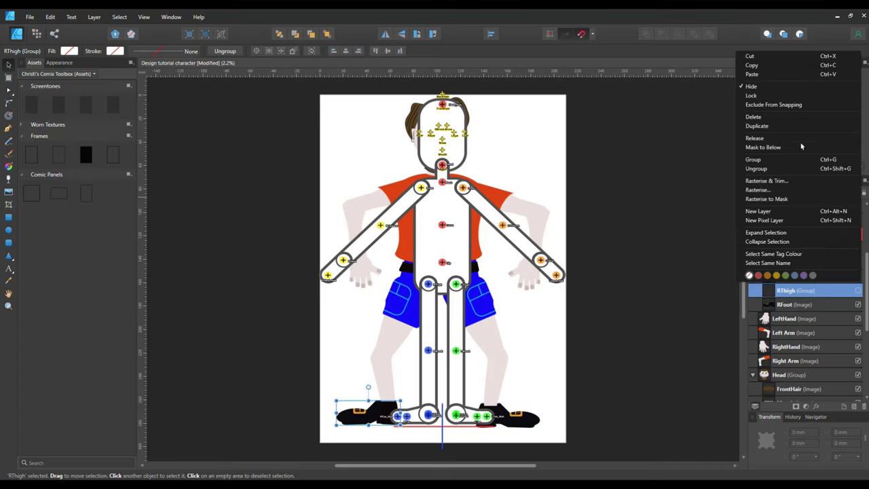
pyautogui.click(774, 119)
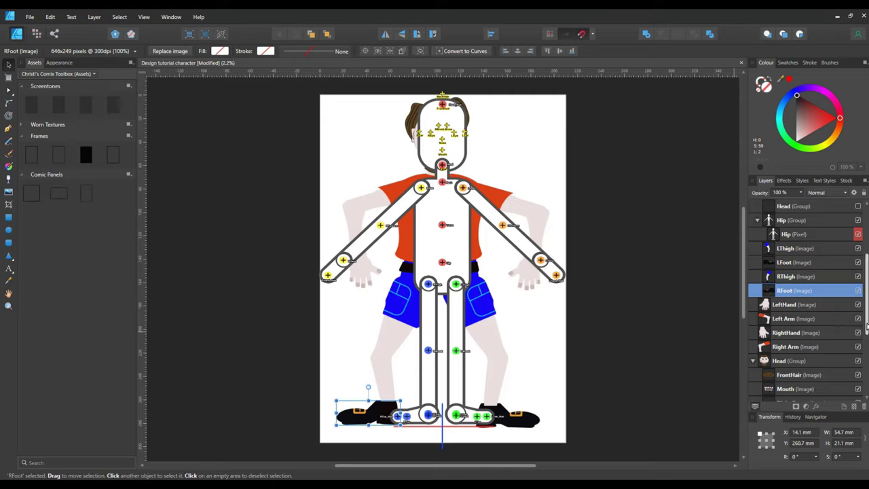
pyautogui.scroll(-1, 804, 302)
pyautogui.scroll(5, 805, 302)
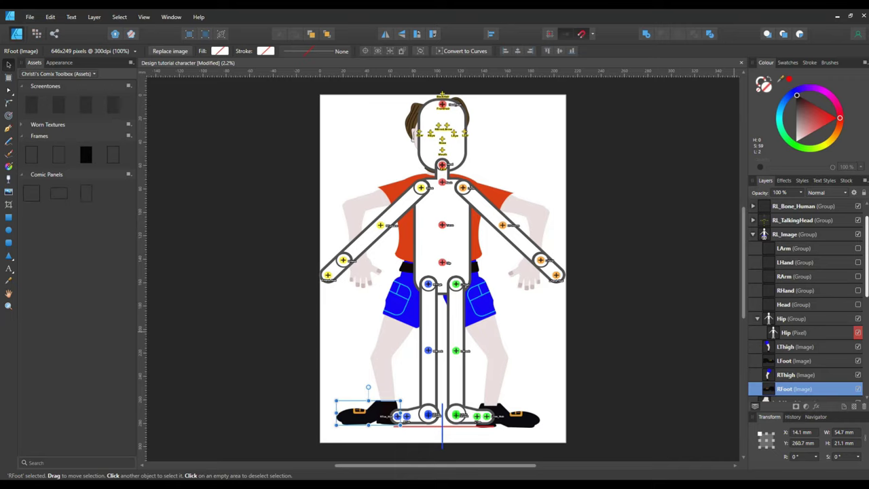
# - Move the Left Arm image into RL_Image, rename it LArm, and delete the empty LArm group
pyautogui.scroll(-3, 805, 302)
pyautogui.moveTo(823, 311); pyautogui.dragTo(808, 233)
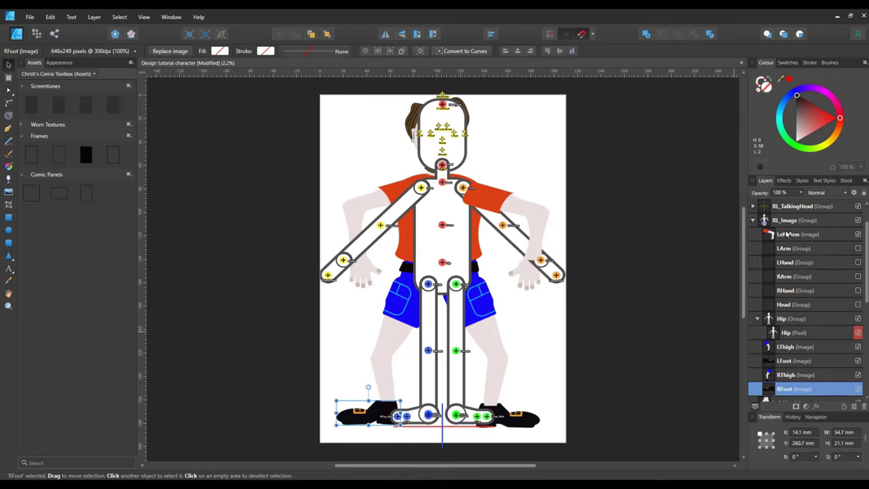
pyautogui.click(787, 236)
pyautogui.doubleClick(788, 235)
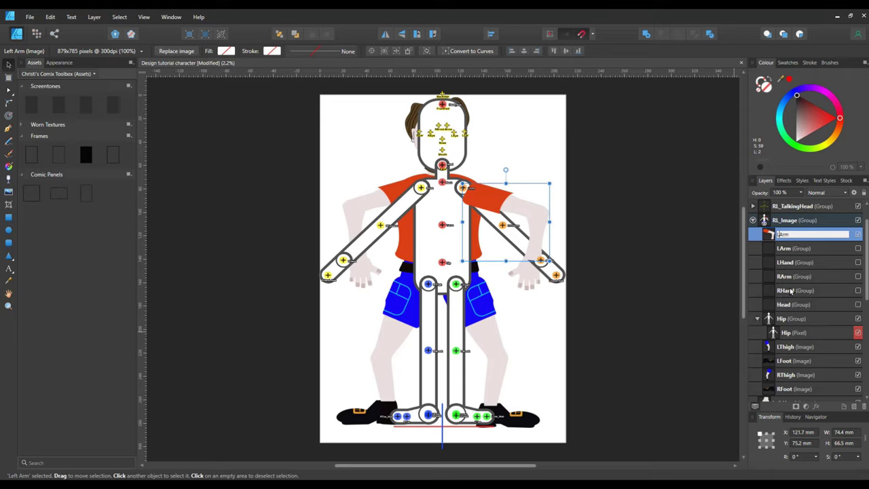
pyautogui.press('Return')
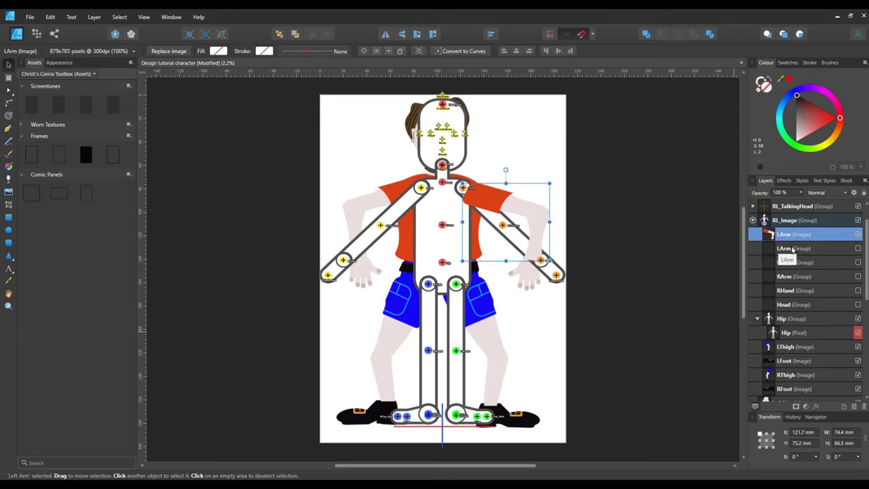
pyautogui.rightClick(792, 249)
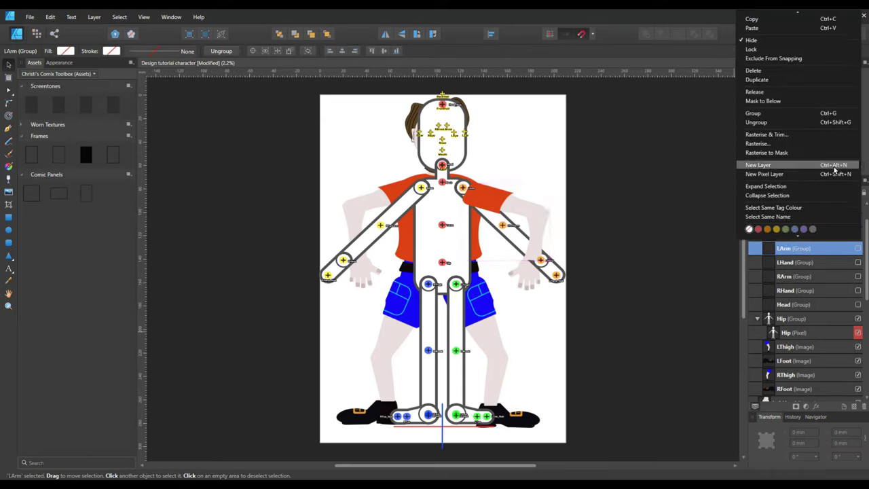
pyautogui.click(795, 70)
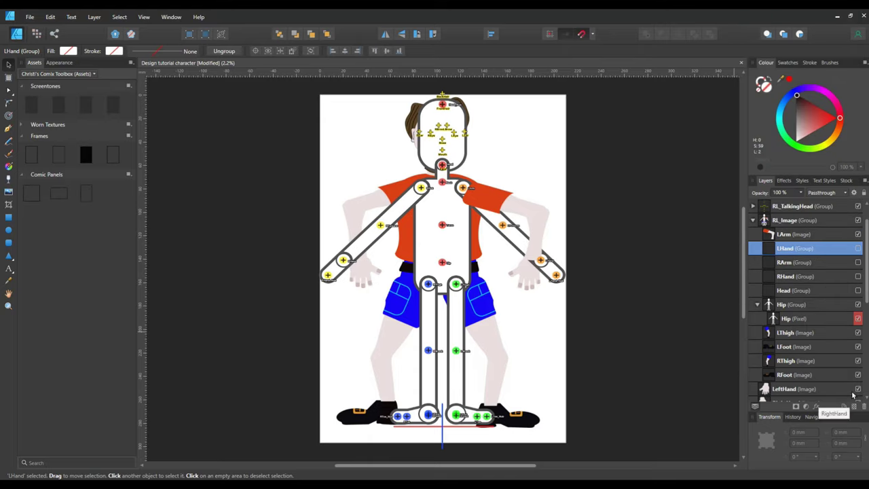
# - Move the LeftHand image into RL_Image as LHand and delete the empty LHand group
pyautogui.scroll(-1, 867, 312)
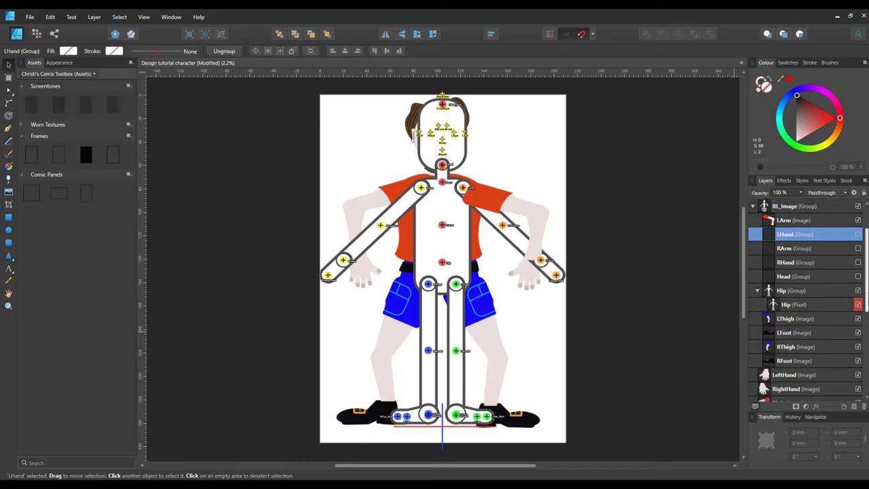
pyautogui.scroll(-2, 808, 300)
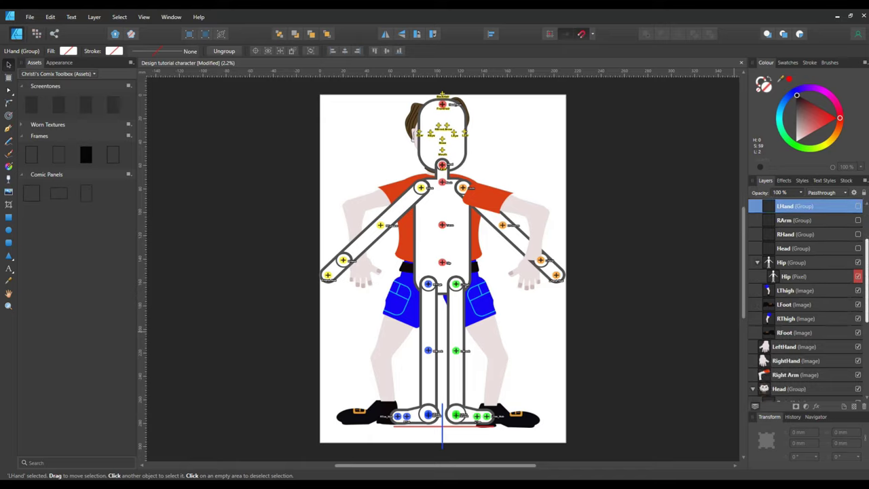
pyautogui.scroll(-3, 800, 315)
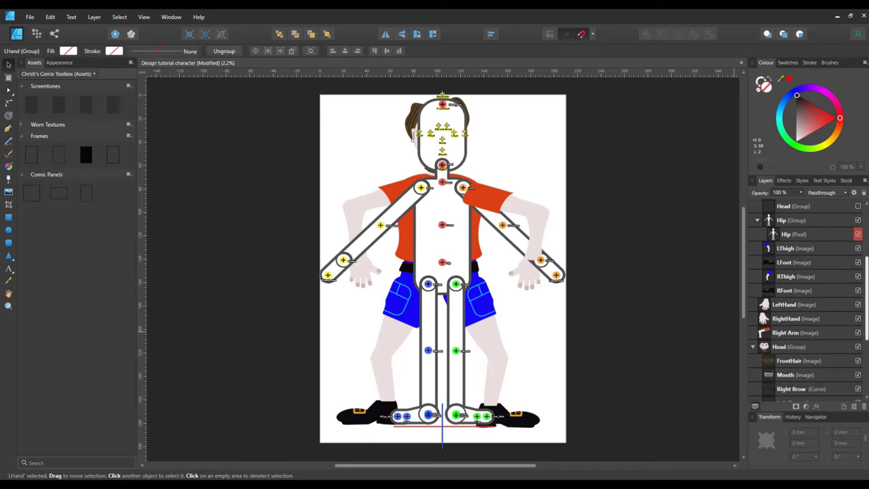
pyautogui.moveTo(799, 316); pyautogui.dragTo(811, 259)
pyautogui.doubleClick(790, 264)
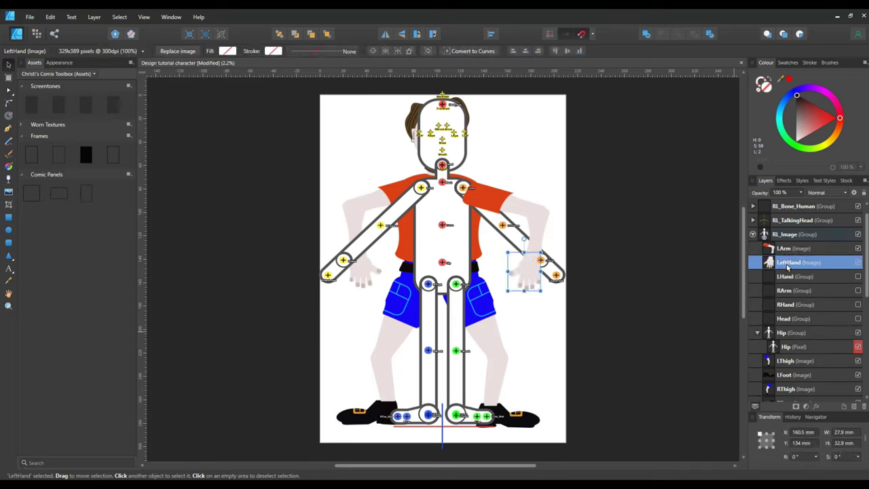
pyautogui.click(792, 264)
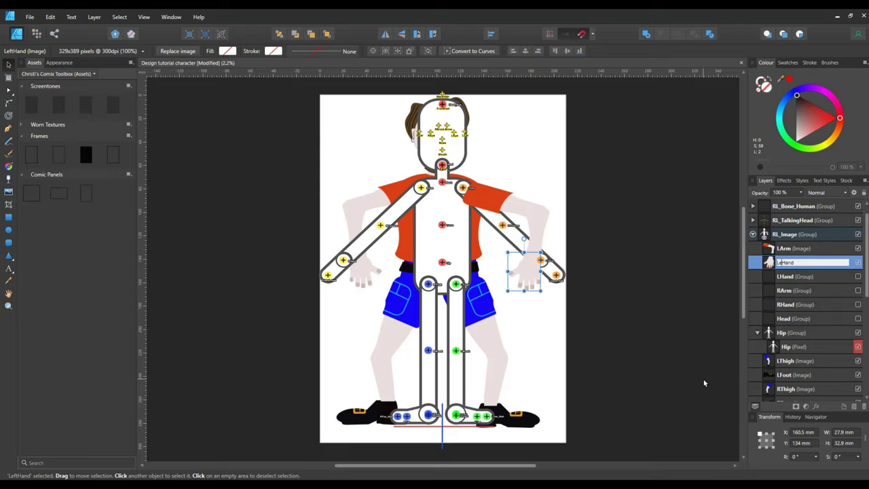
pyautogui.rightClick(791, 279)
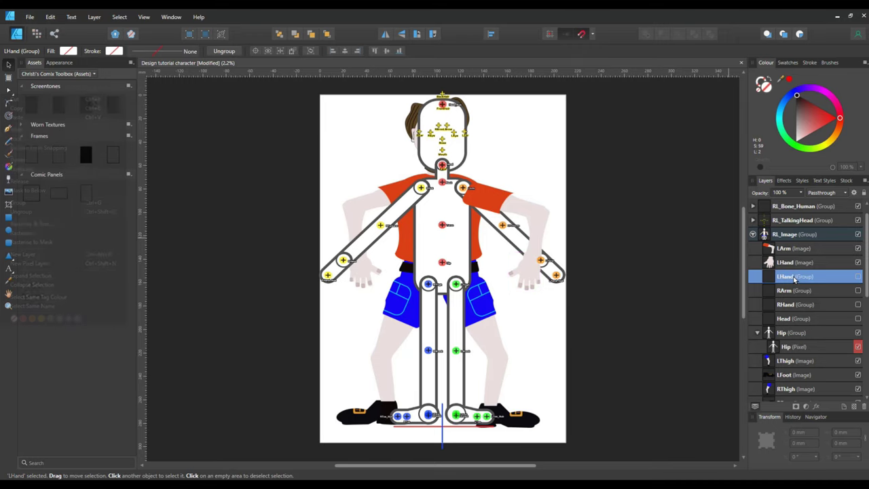
pyautogui.click(777, 103)
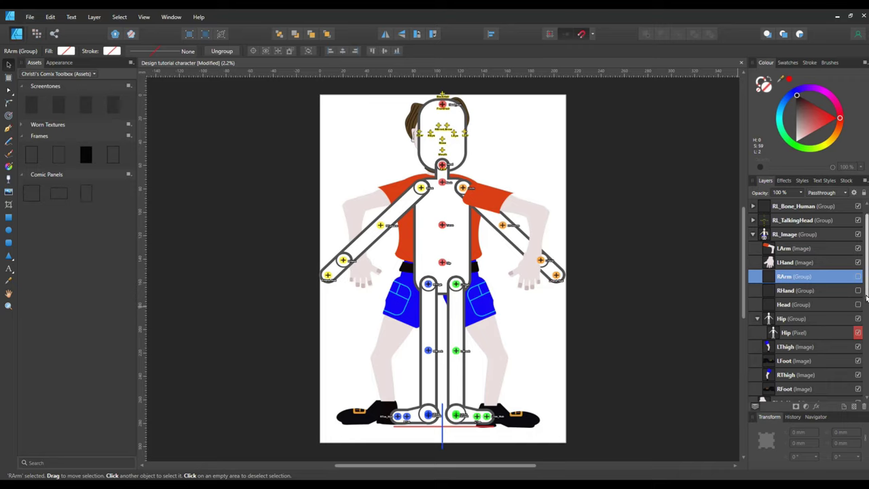
# - Move the Right Arm image into RL_Image as RArm and delete the empty RArm group
pyautogui.scroll(-5, 862, 309)
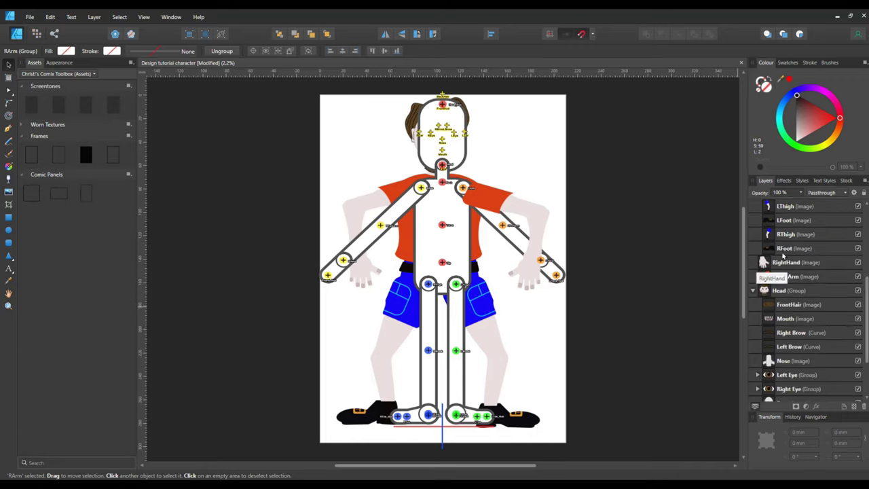
pyautogui.moveTo(763, 275); pyautogui.dragTo(803, 249)
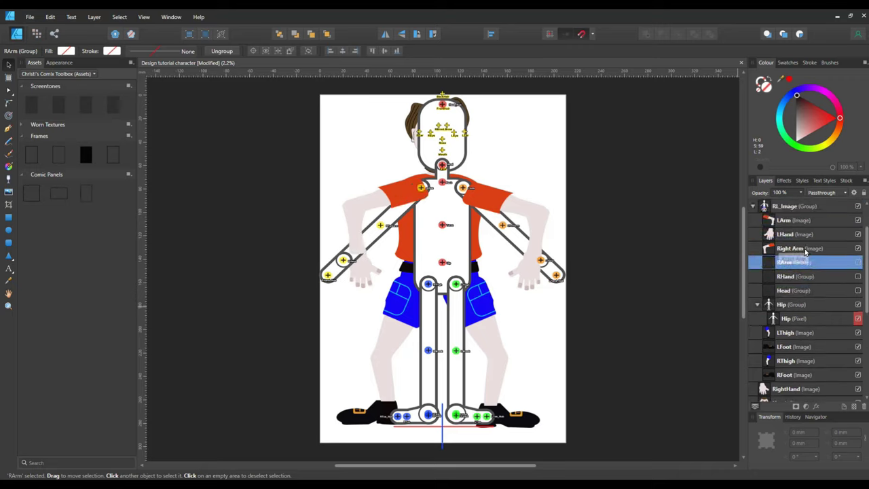
pyautogui.click(793, 250)
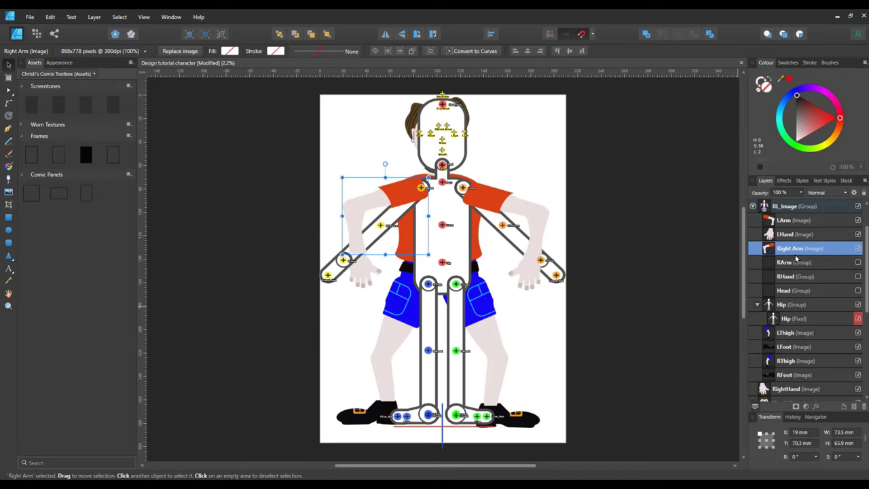
pyautogui.doubleClick(792, 249)
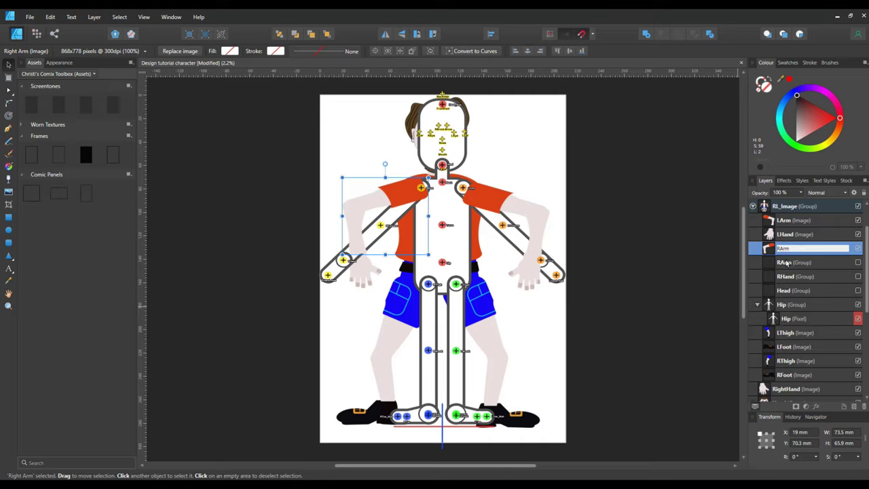
pyautogui.rightClick(787, 265)
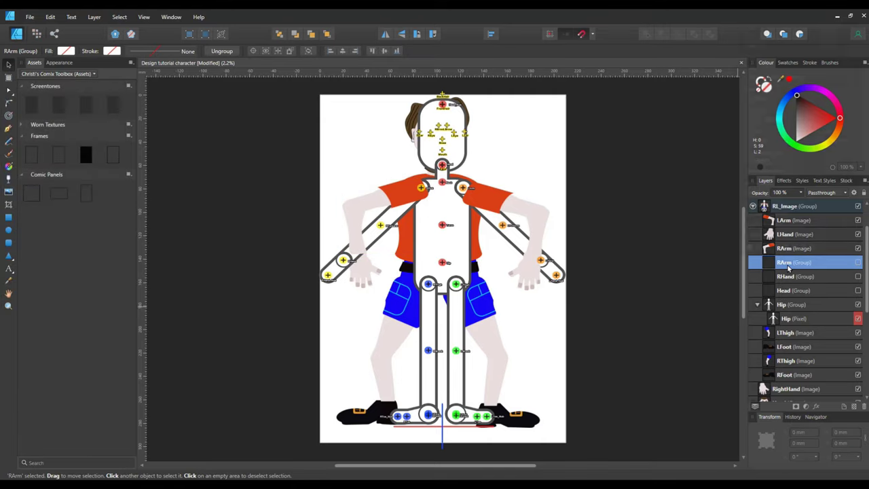
pyautogui.click(774, 89)
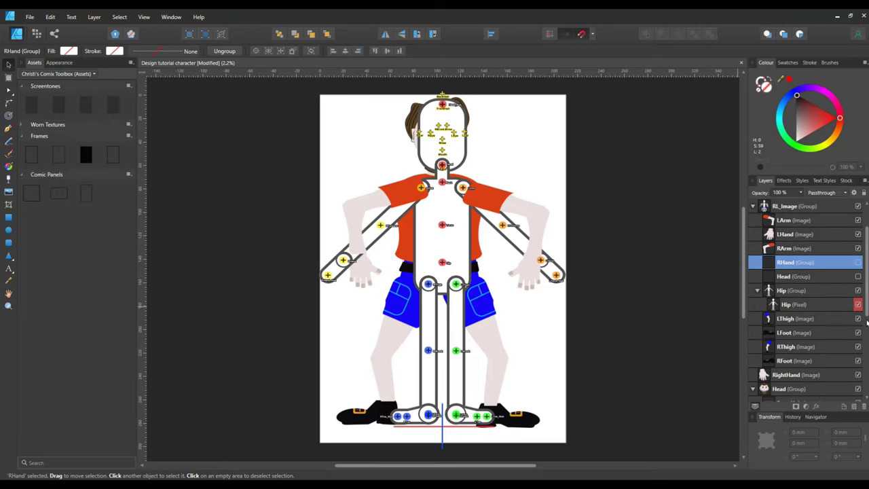
# - Move the RightHand image into RL_Image as RHand and delete the empty RHand group
pyautogui.scroll(-2, 866, 356)
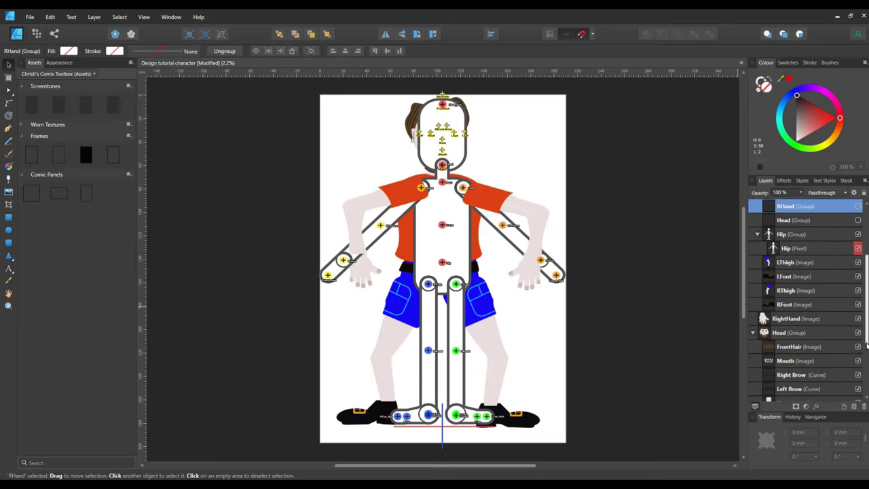
pyautogui.scroll(-1, 866, 360)
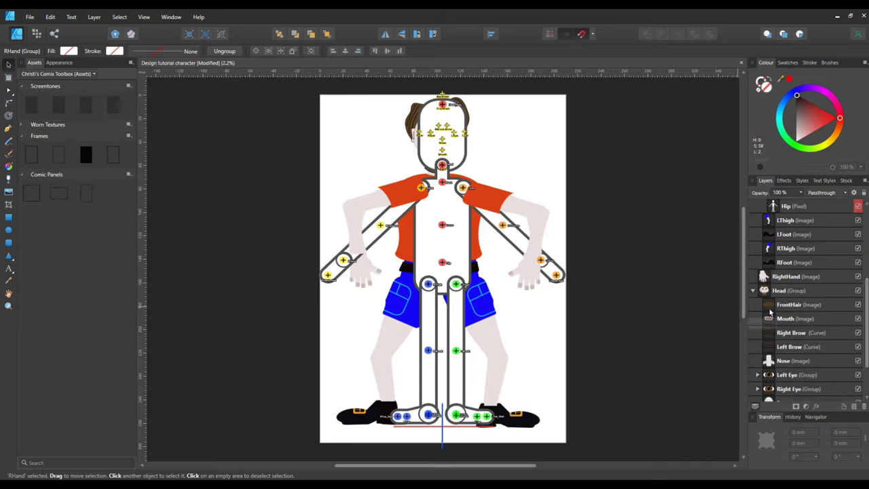
pyautogui.moveTo(807, 281)
pyautogui.mouseDown()
pyautogui.moveTo(781, 219)
pyautogui.moveTo(803, 202)
pyautogui.moveTo(809, 290)
pyautogui.moveTo(808, 263)
pyautogui.moveTo(814, 272)
pyautogui.mouseUp()
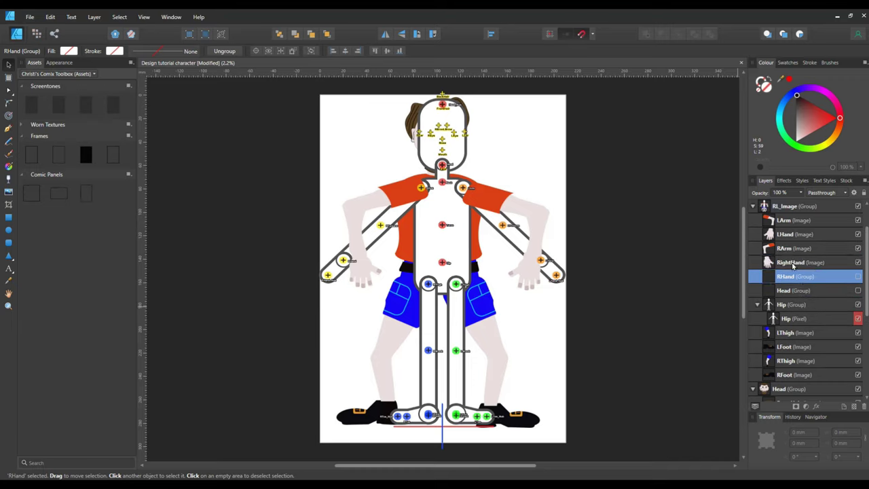
pyautogui.click(792, 265)
pyautogui.doubleClick(797, 268)
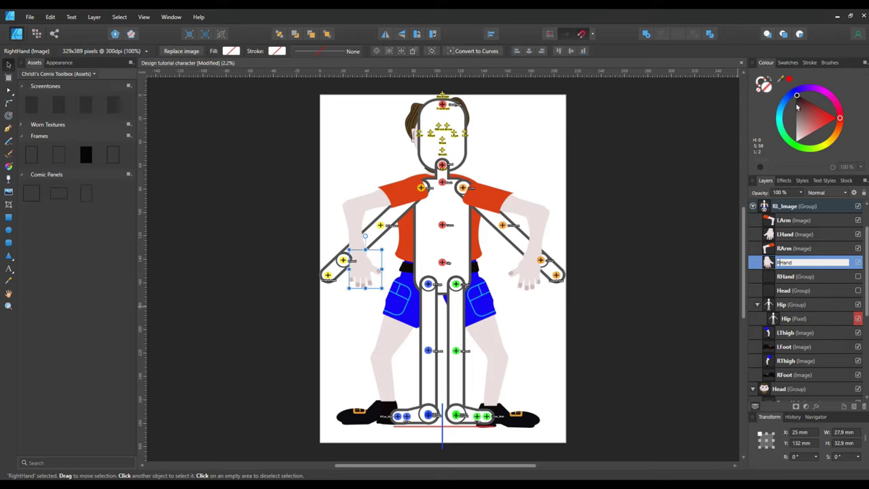
pyautogui.rightClick(820, 281)
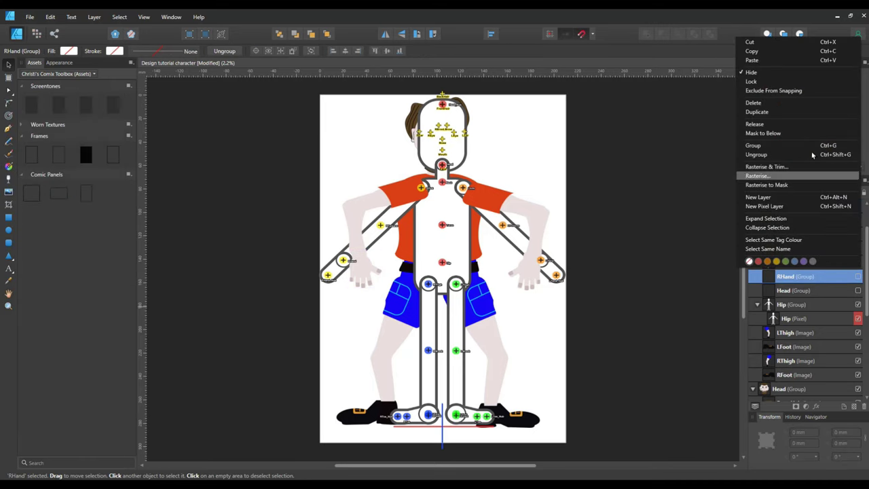
pyautogui.click(754, 103)
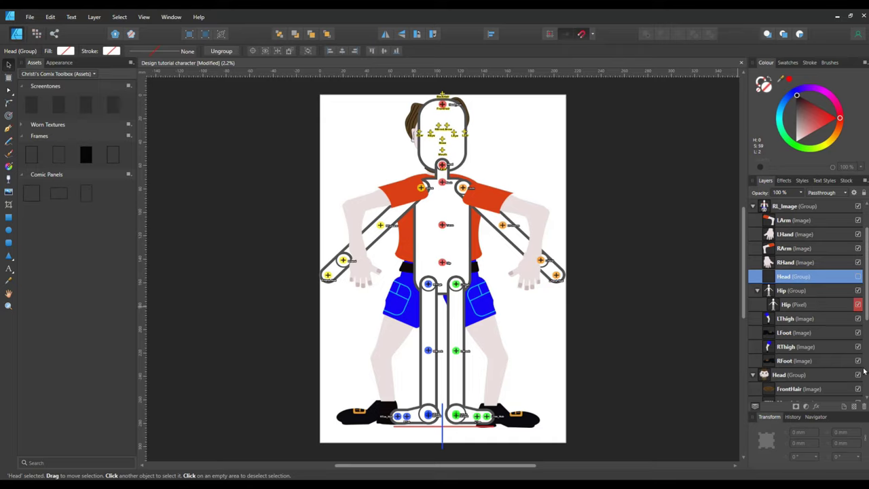
pyautogui.scroll(-5, 865, 378)
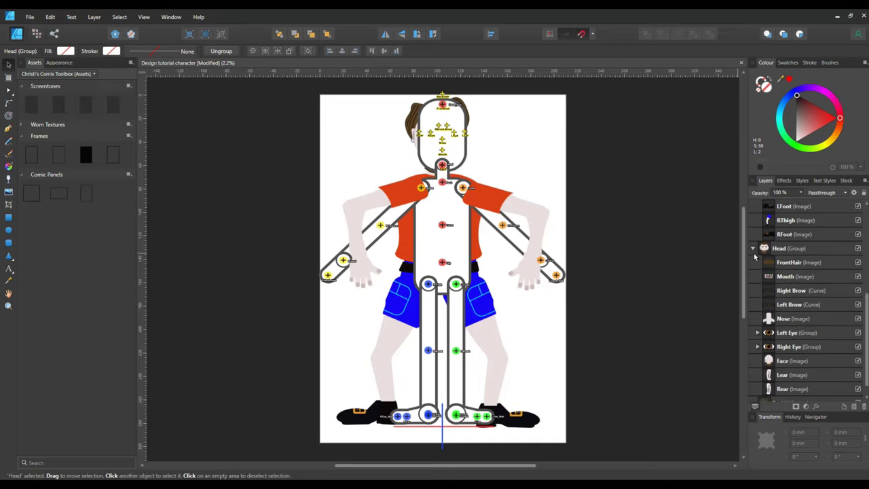
# - Drop the Hip image into the Hip group and hide the Hip pixel skeleton layer
pyautogui.moveTo(753, 254); pyautogui.dragTo(827, 265)
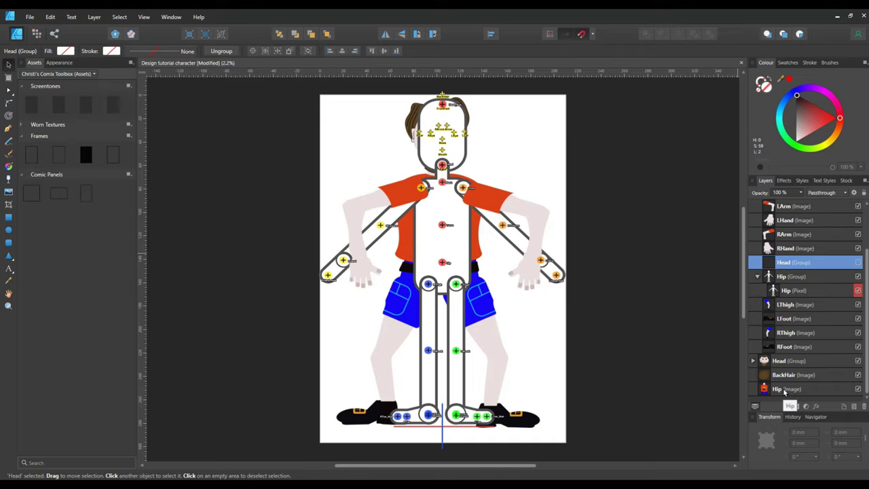
pyautogui.moveTo(785, 392); pyautogui.dragTo(819, 290)
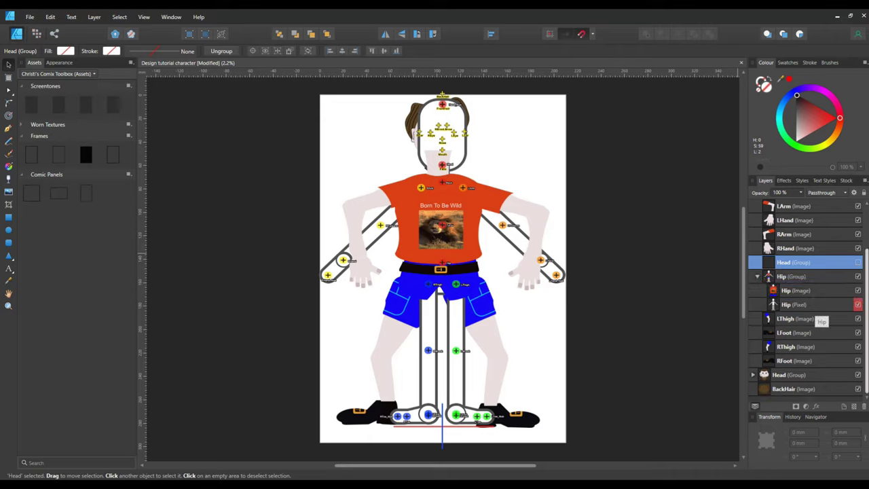
pyautogui.click(857, 304)
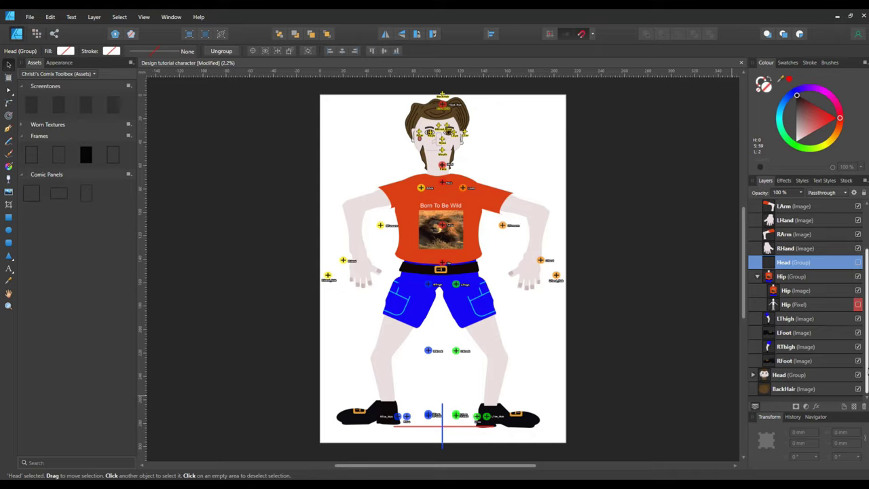
pyautogui.scroll(2, 815, 298)
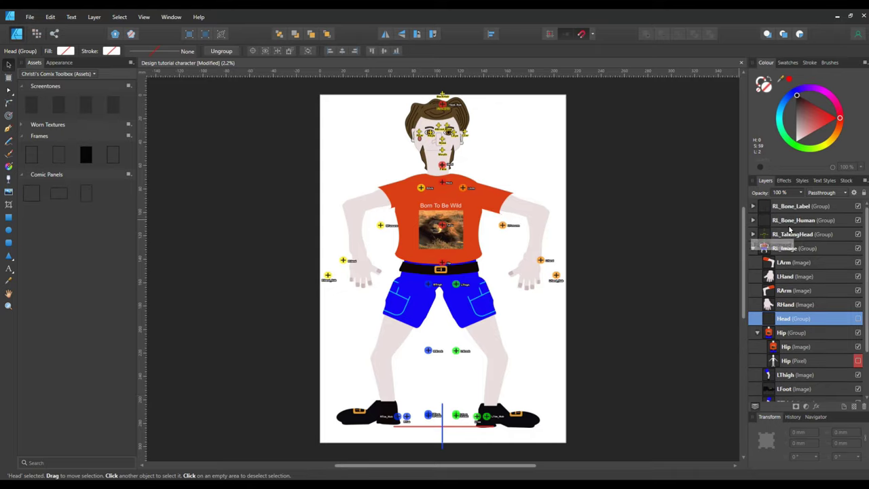
# - Put the BackHair image into HeadImage's BackHair group under RL_TalkingHead and make it visible
pyautogui.click(752, 234)
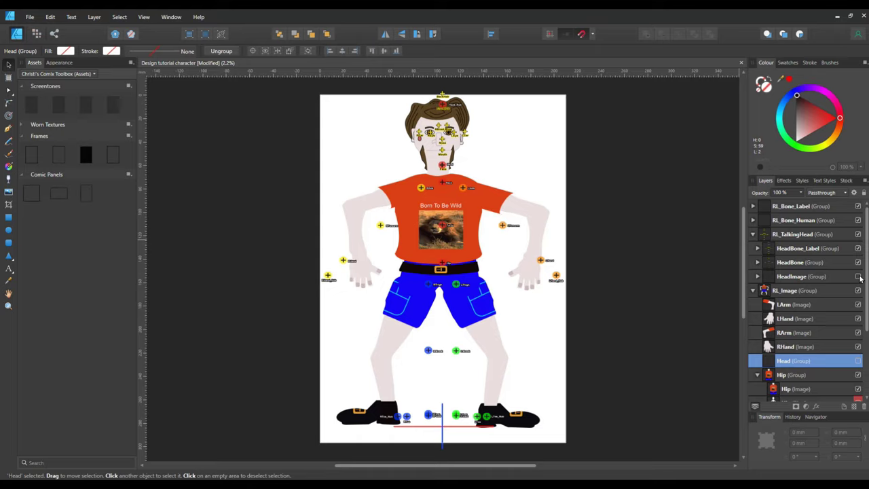
pyautogui.click(757, 276)
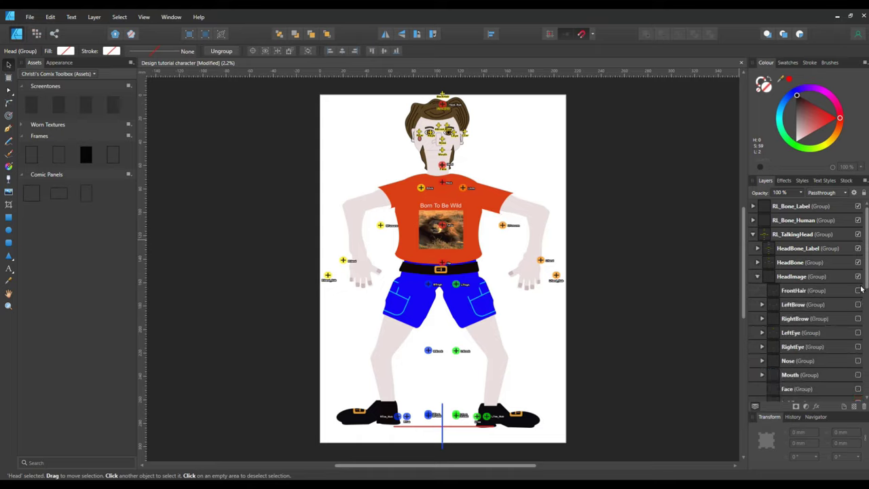
pyautogui.scroll(-10, 805, 302)
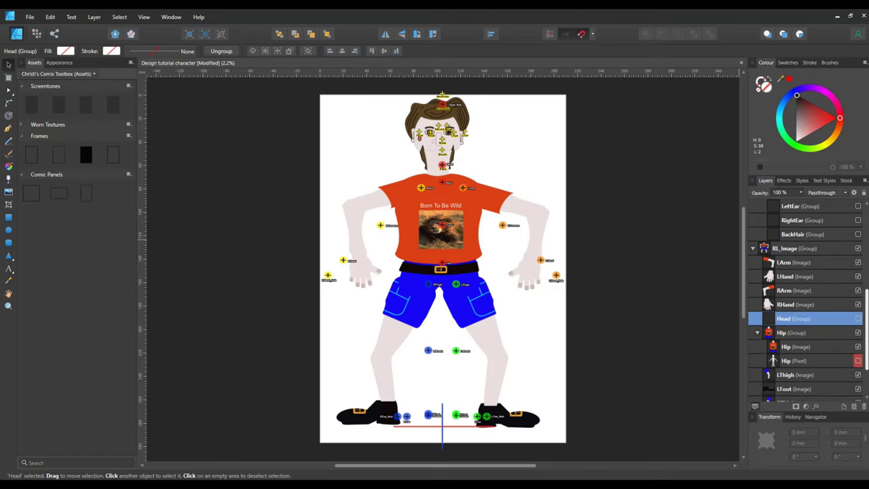
pyautogui.scroll(-1, 806, 302)
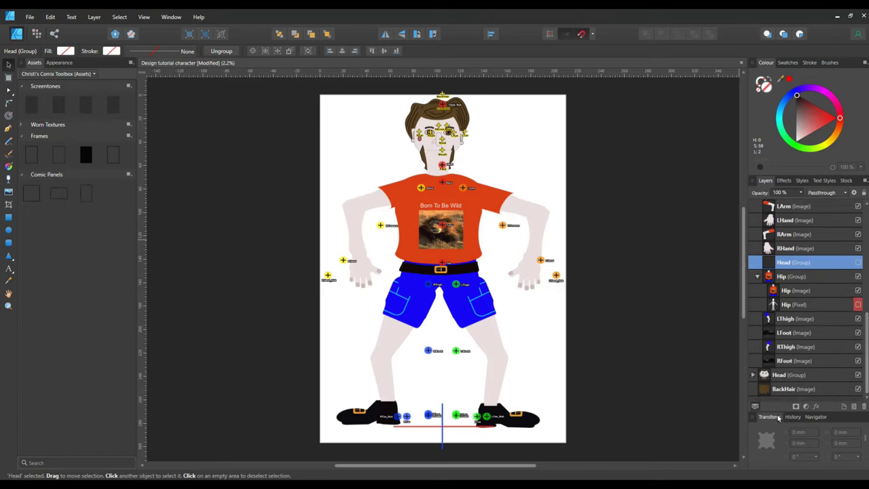
pyautogui.moveTo(783, 389); pyautogui.dragTo(830, 262)
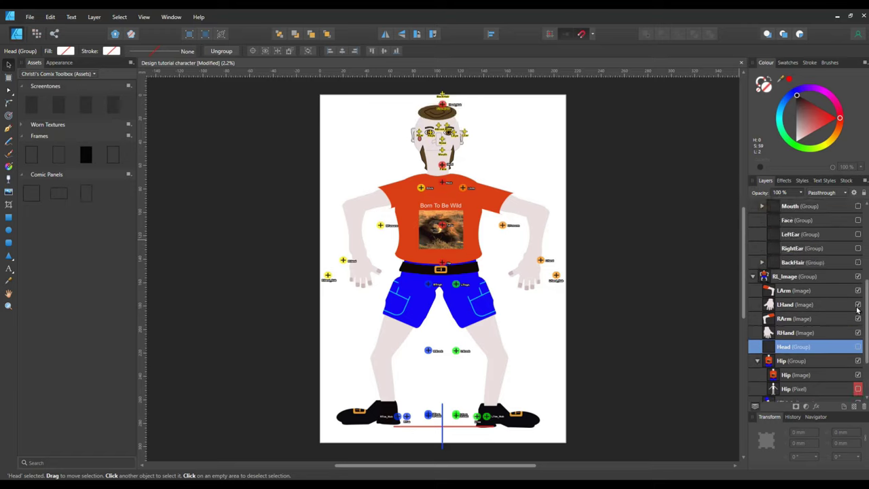
pyautogui.click(858, 262)
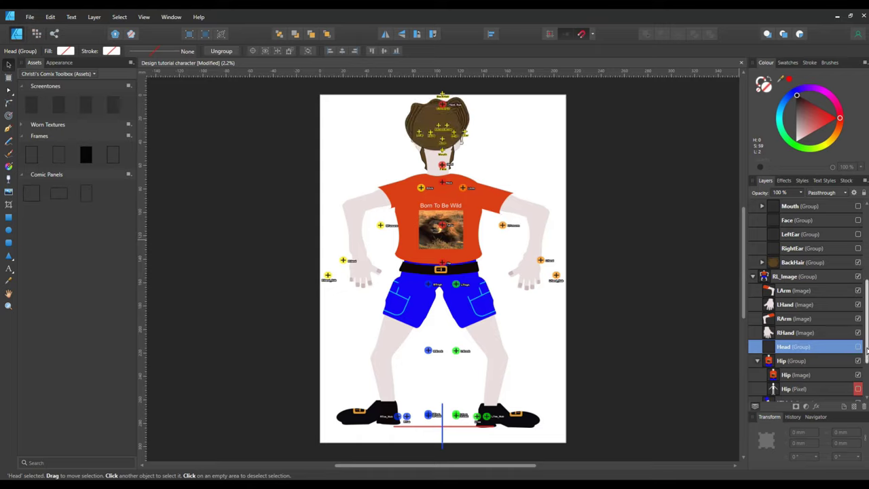
# - Move the character's Head group up above RL_Image in the layer stack
pyautogui.scroll(-3, 866, 319)
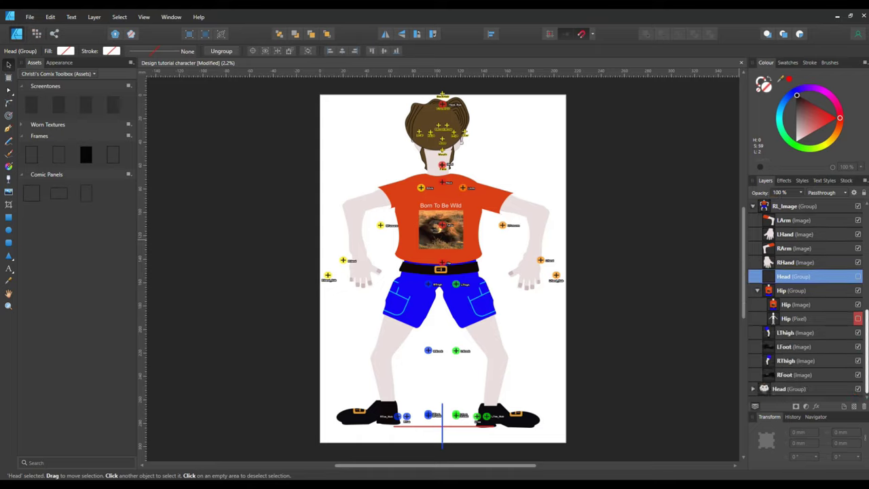
pyautogui.click(752, 388)
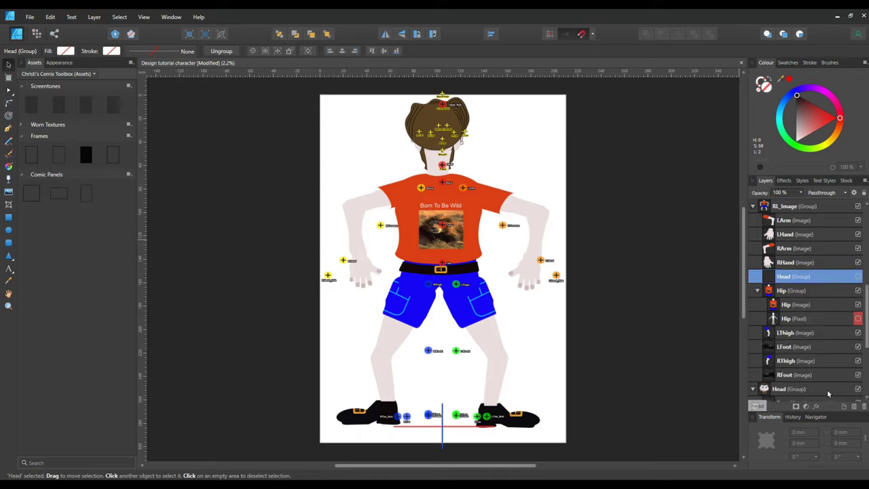
pyautogui.click(761, 390)
pyautogui.moveTo(761, 392); pyautogui.dragTo(802, 248)
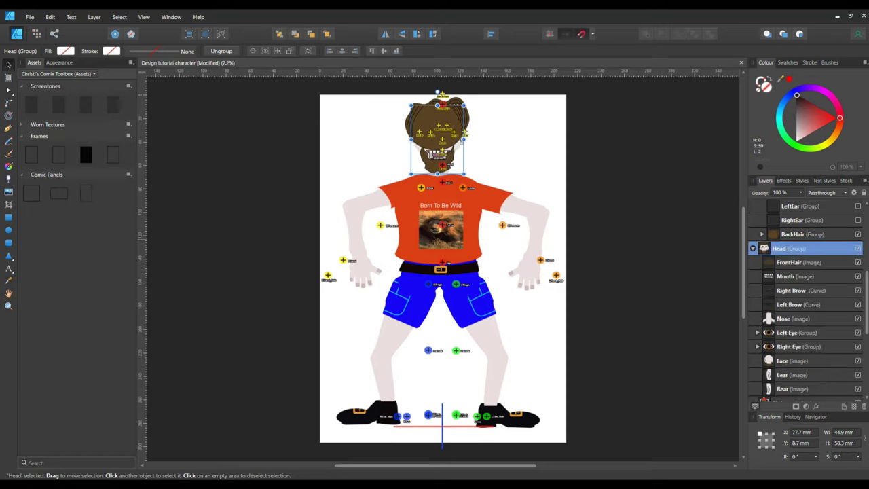
# - Move the Rear image up beside the RightEar group and rename it RightEar
pyautogui.scroll(1, 806, 302)
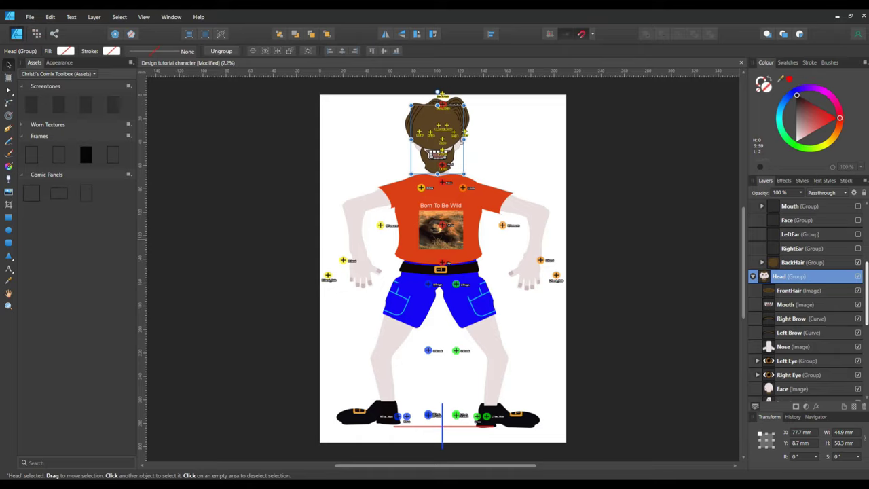
pyautogui.scroll(2, 806, 302)
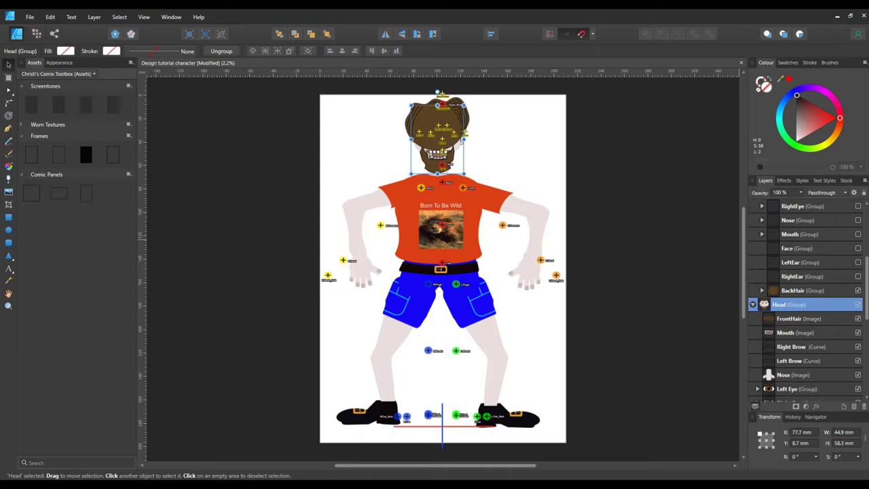
pyautogui.scroll(-6, 867, 325)
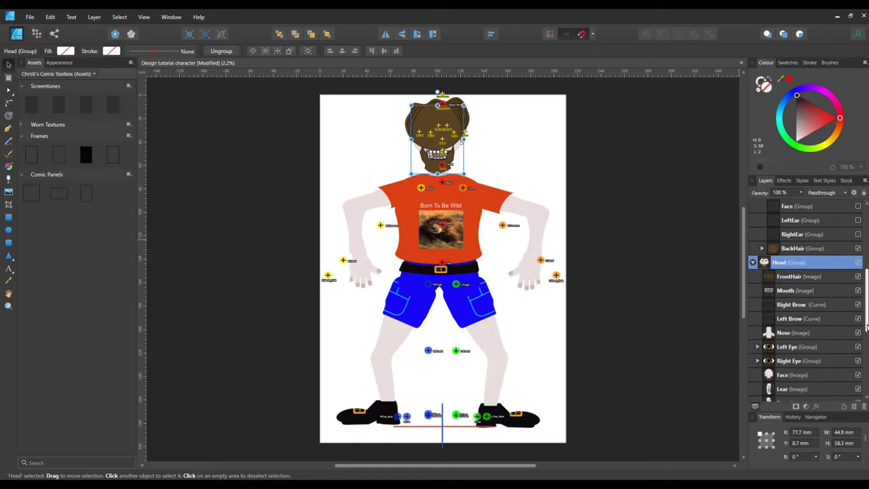
pyautogui.moveTo(801, 361); pyautogui.dragTo(807, 247)
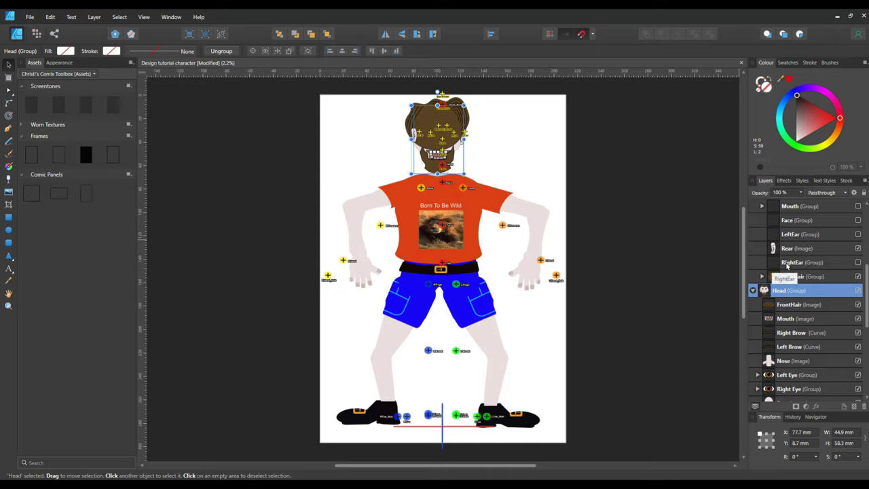
pyautogui.doubleClick(798, 265)
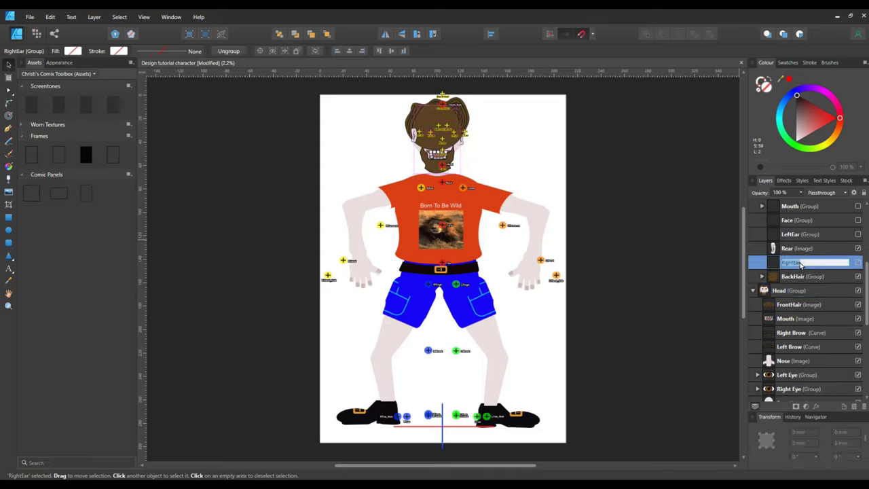
pyautogui.rightClick(801, 268)
pyautogui.click(758, 279)
pyautogui.click(786, 248)
pyautogui.doubleClick(788, 249)
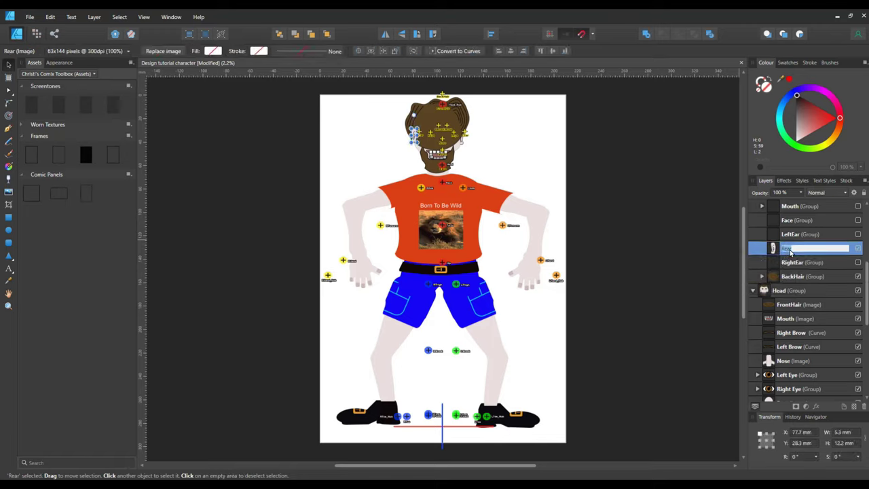
pyautogui.rightClick(801, 257)
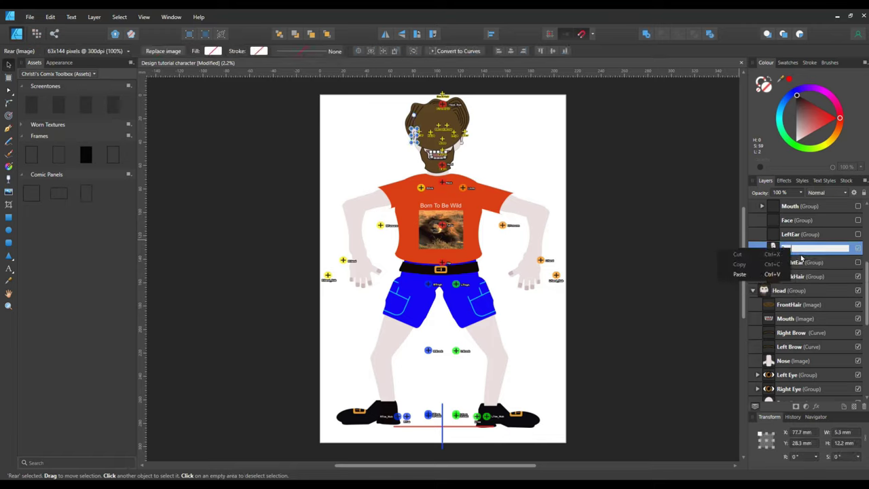
pyautogui.click(760, 273)
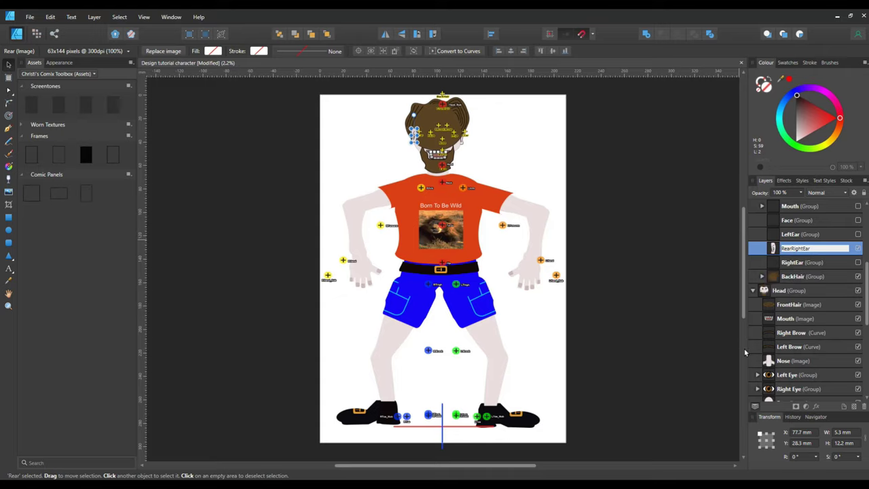
# - Delete the old RightEar group
pyautogui.rightClick(794, 265)
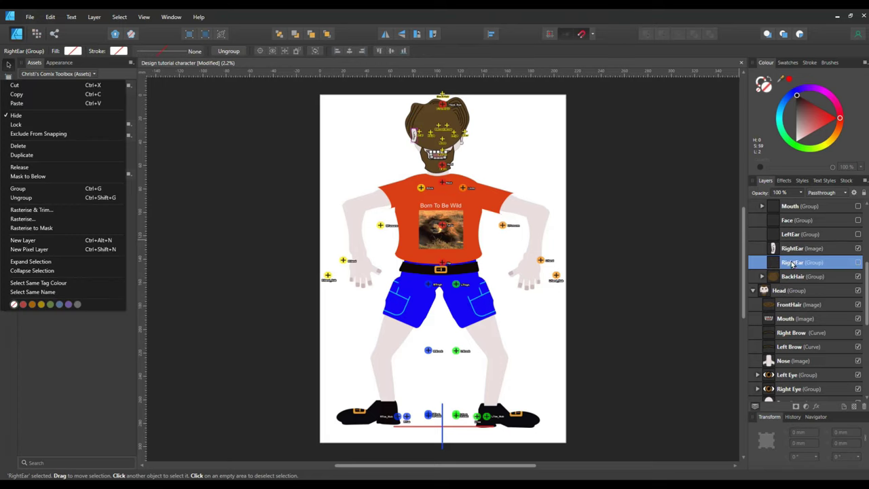
pyautogui.rightClick(791, 264)
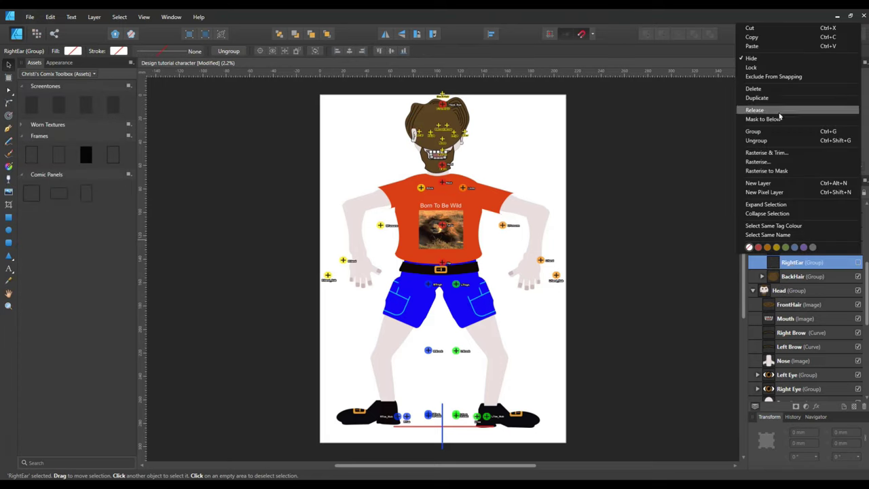
pyautogui.click(769, 89)
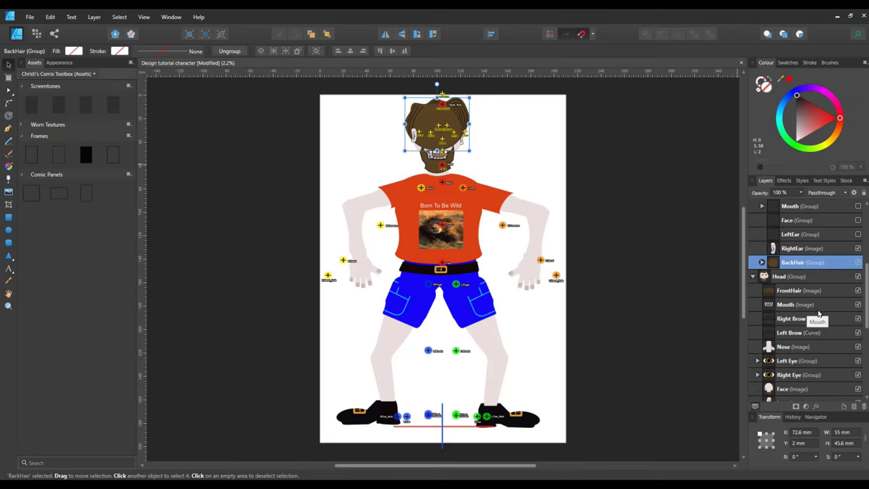
# - Move the Lear image below Face and take the LeftEar name from its group
pyautogui.scroll(-5, 827, 369)
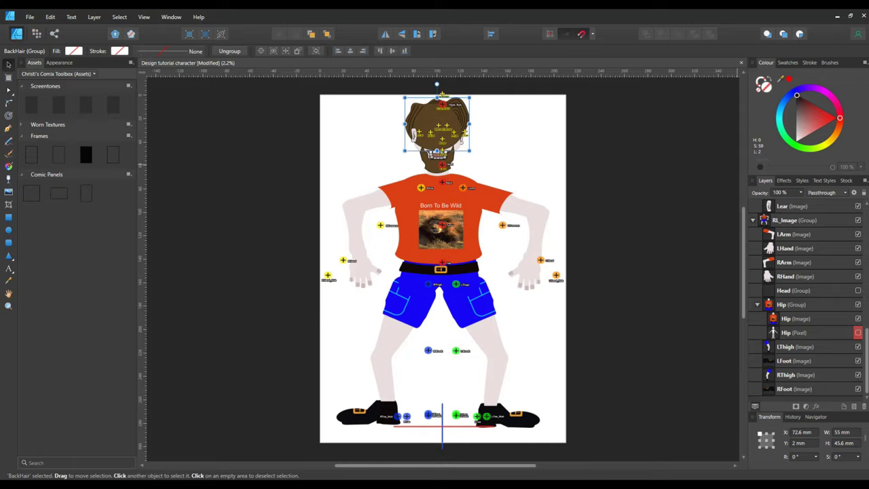
pyautogui.scroll(2, 792, 286)
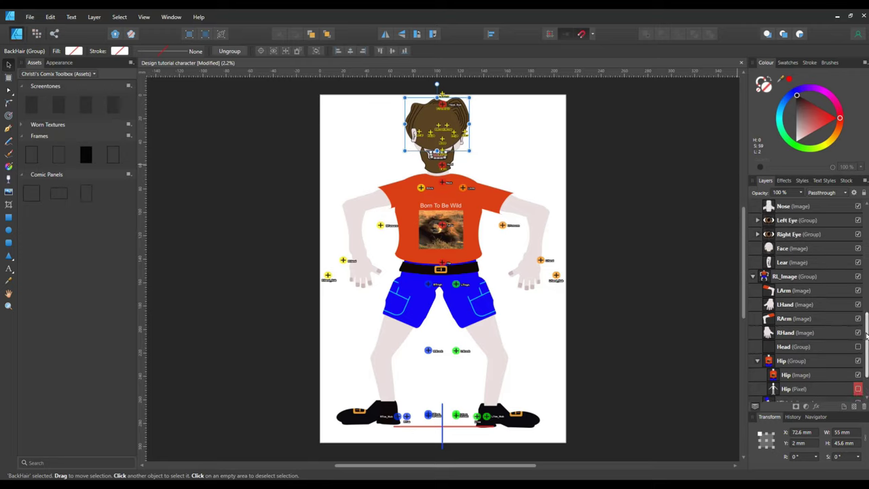
pyautogui.moveTo(793, 269); pyautogui.dragTo(812, 276)
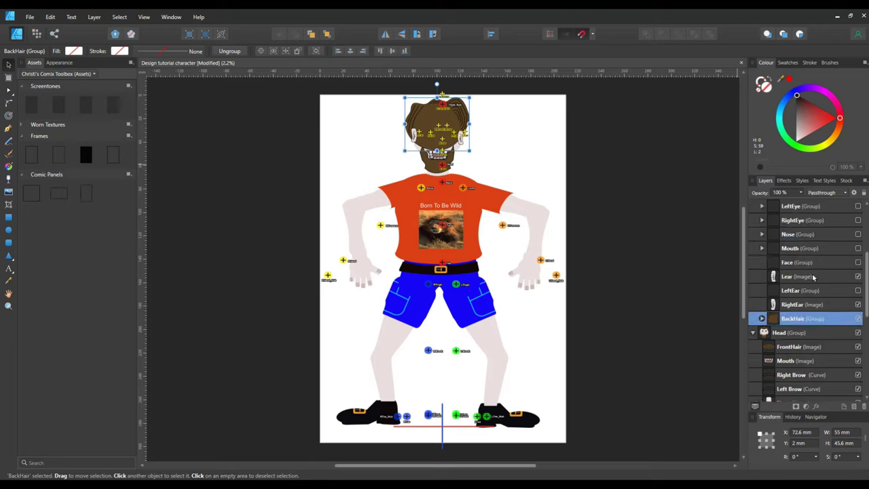
pyautogui.click(796, 292)
pyautogui.doubleClick(795, 292)
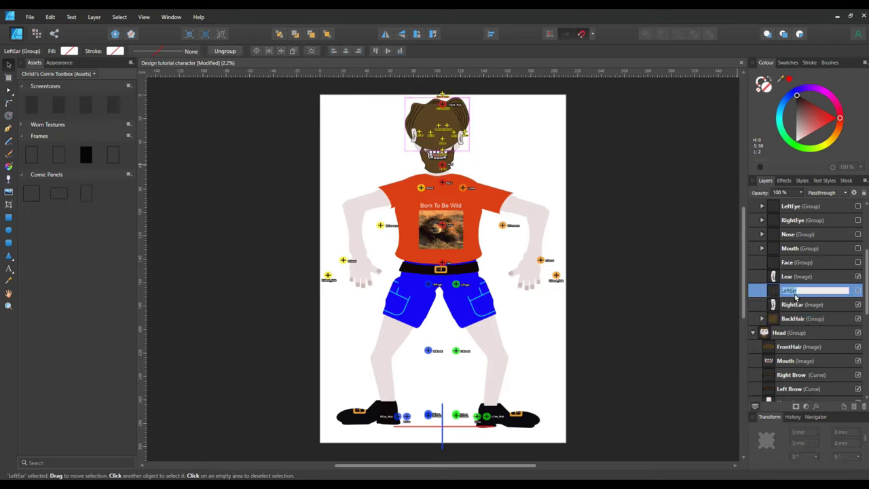
pyautogui.rightClick(794, 290)
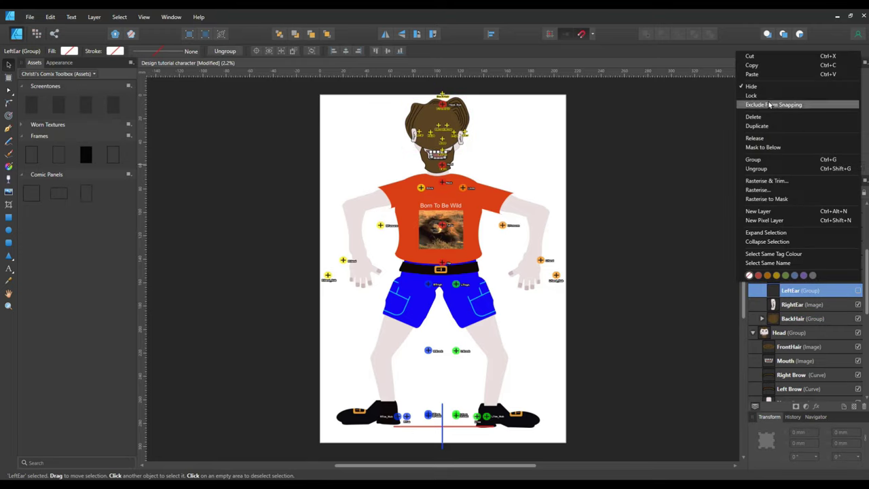
pyautogui.click(753, 65)
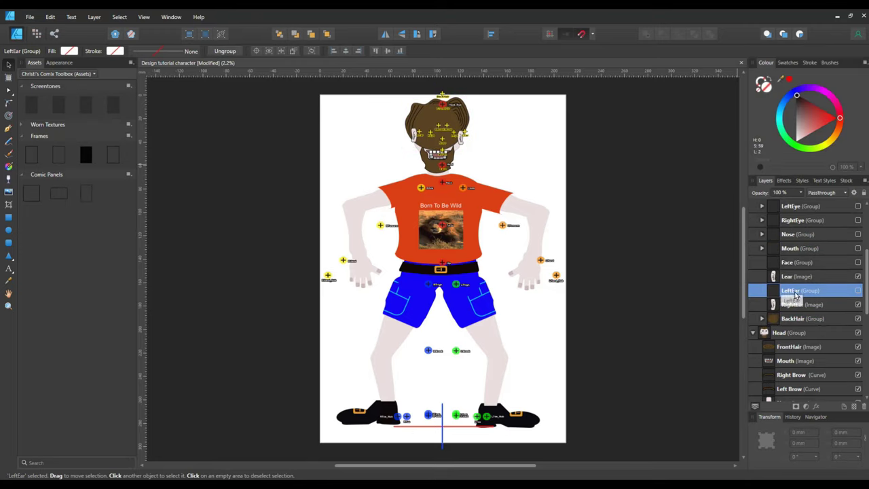
pyautogui.click(802, 281)
pyautogui.doubleClick(796, 277)
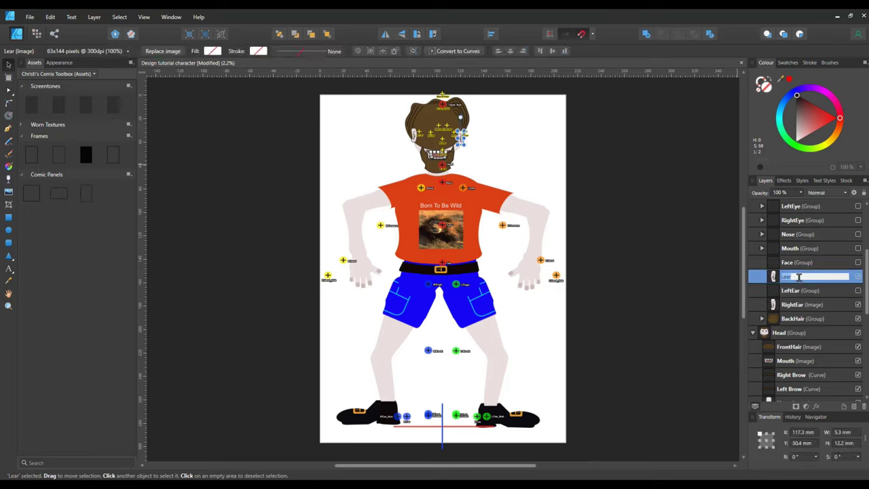
pyautogui.rightClick(777, 280)
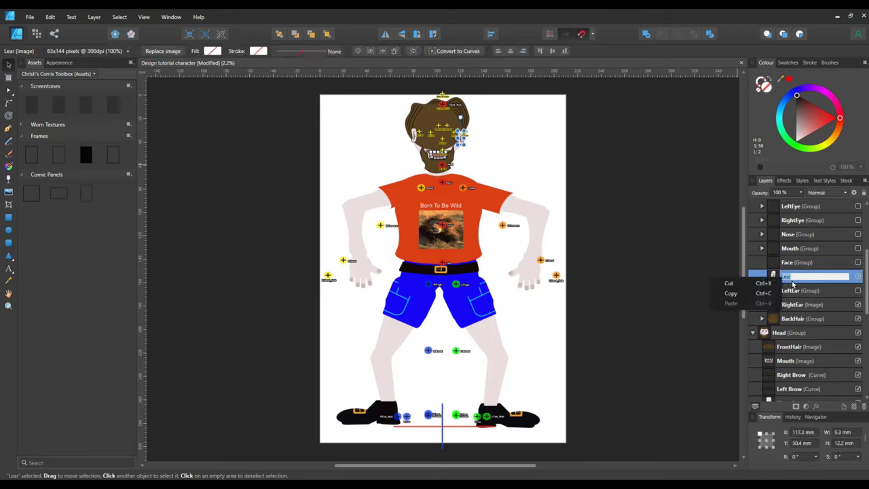
pyautogui.click(742, 297)
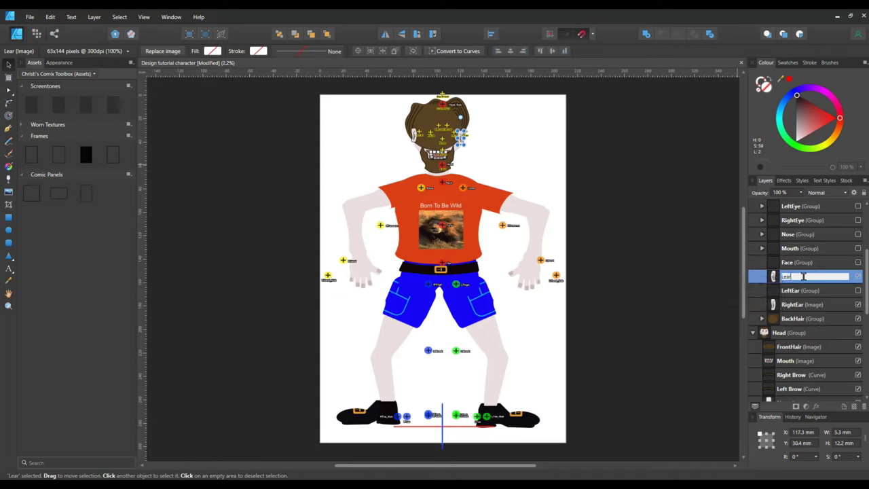
pyautogui.click(807, 293)
pyautogui.doubleClick(797, 292)
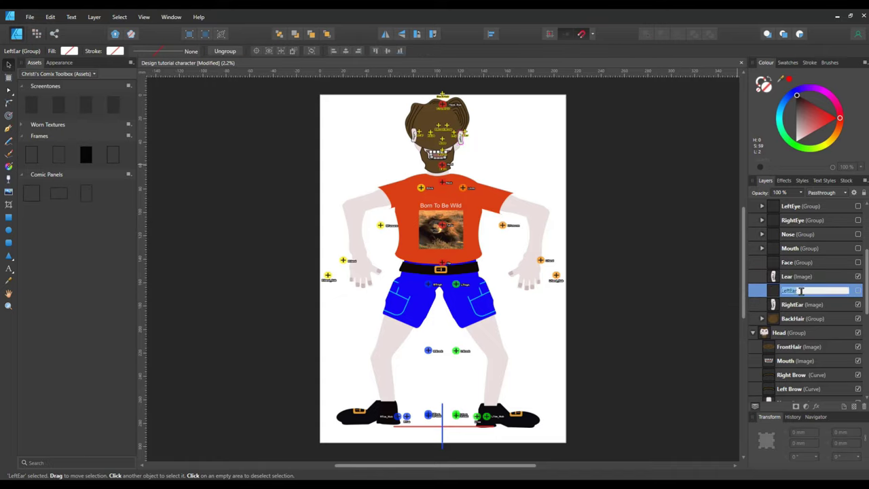
pyautogui.rightClick(788, 291)
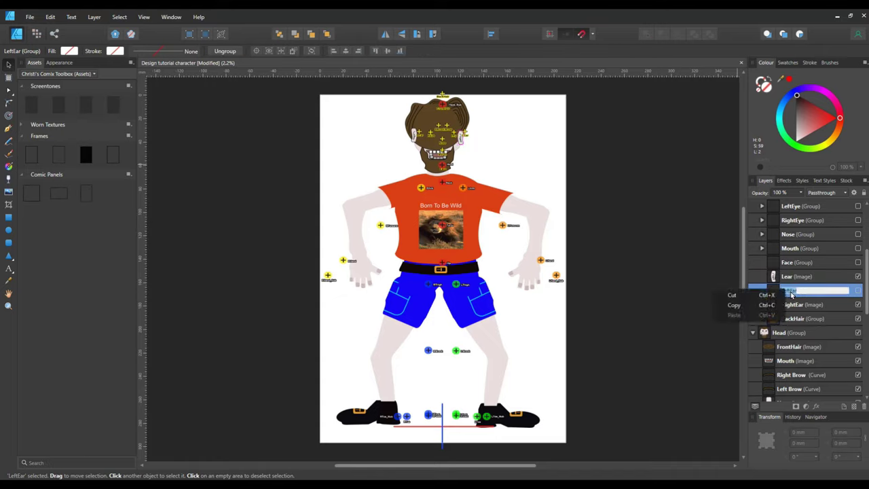
pyautogui.click(745, 308)
pyautogui.rightClick(786, 293)
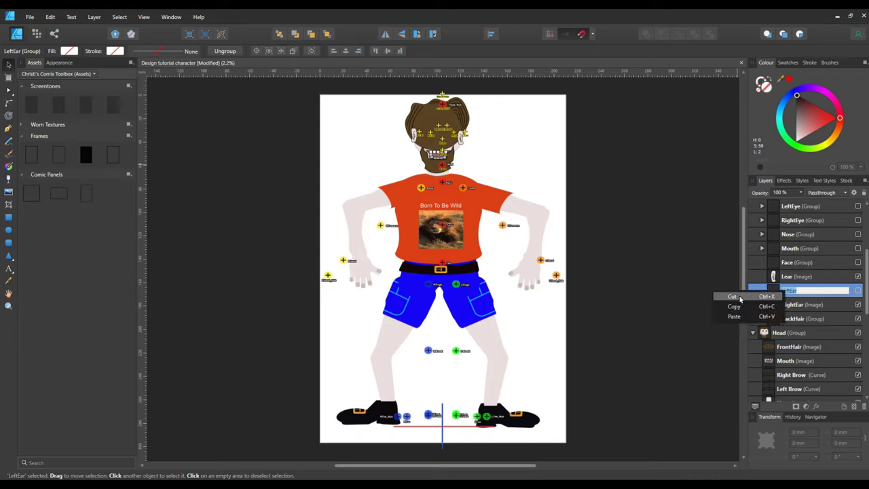
pyautogui.click(731, 297)
# - Rename the Lear image to LeftEar, deleting an accidentally pasted duplicate layer
pyautogui.click(795, 277)
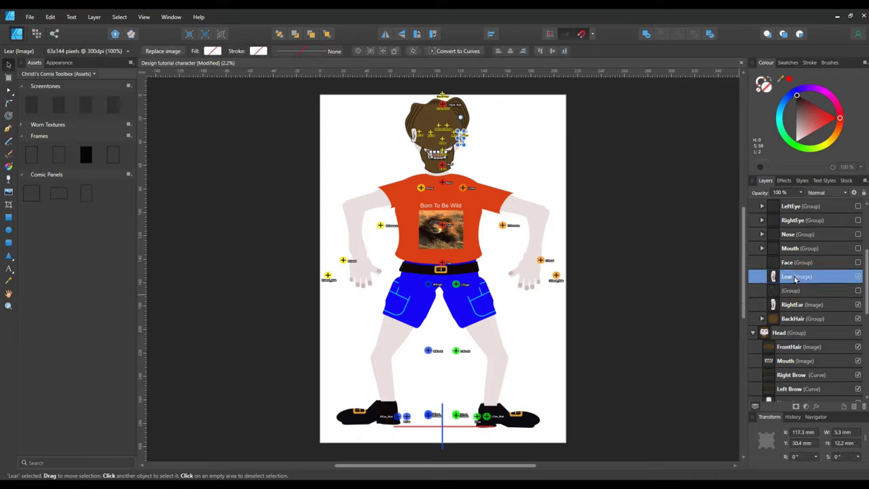
pyautogui.doubleClick(791, 277)
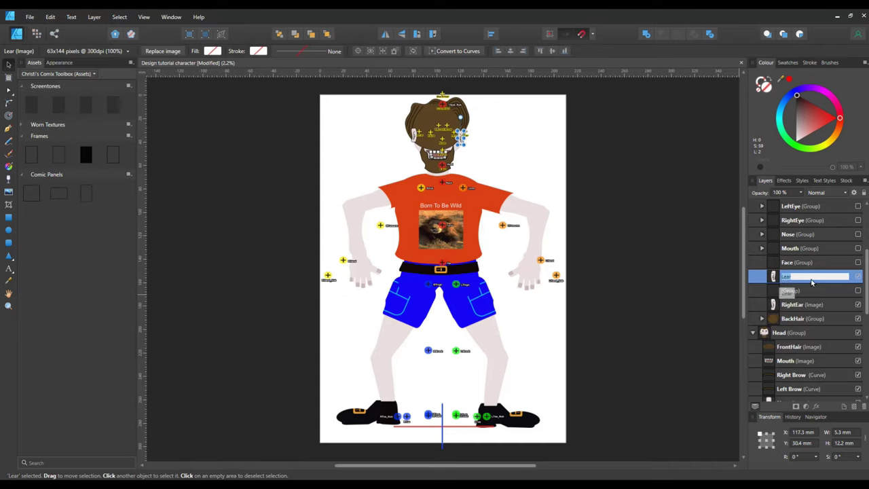
pyautogui.rightClick(793, 292)
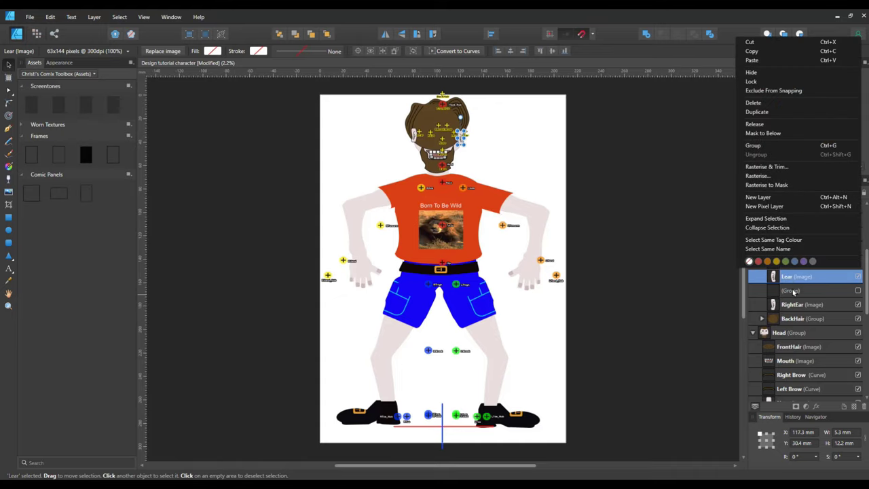
pyautogui.click(767, 63)
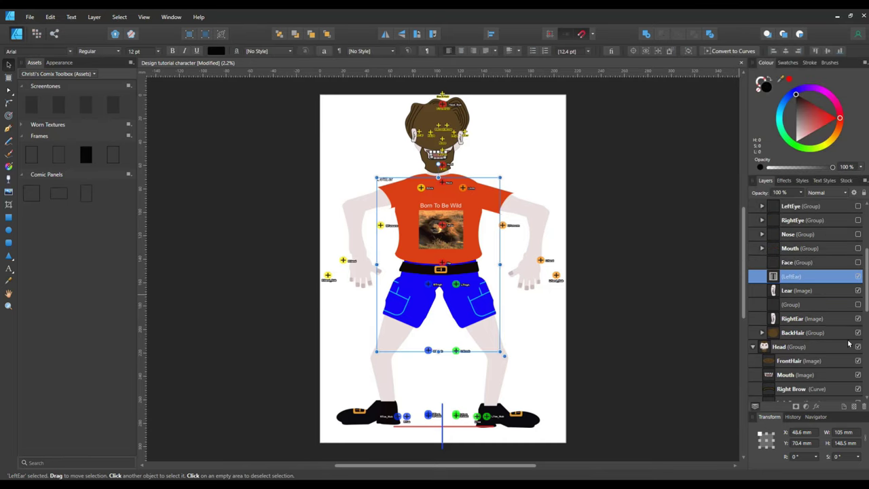
pyautogui.doubleClick(787, 277)
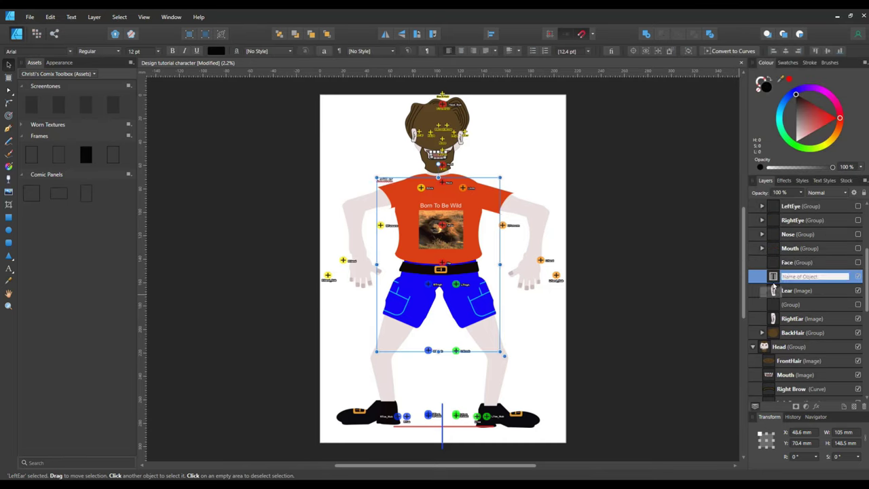
pyautogui.rightClick(778, 278)
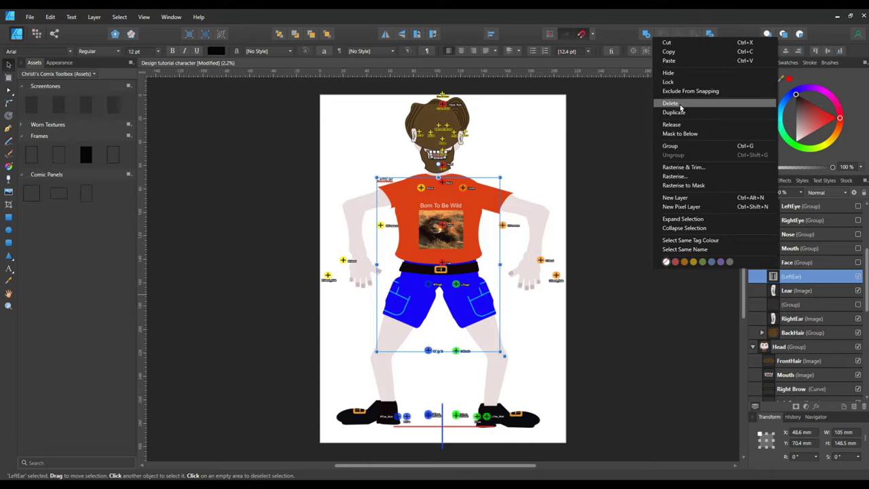
pyautogui.click(692, 125)
pyautogui.doubleClick(791, 278)
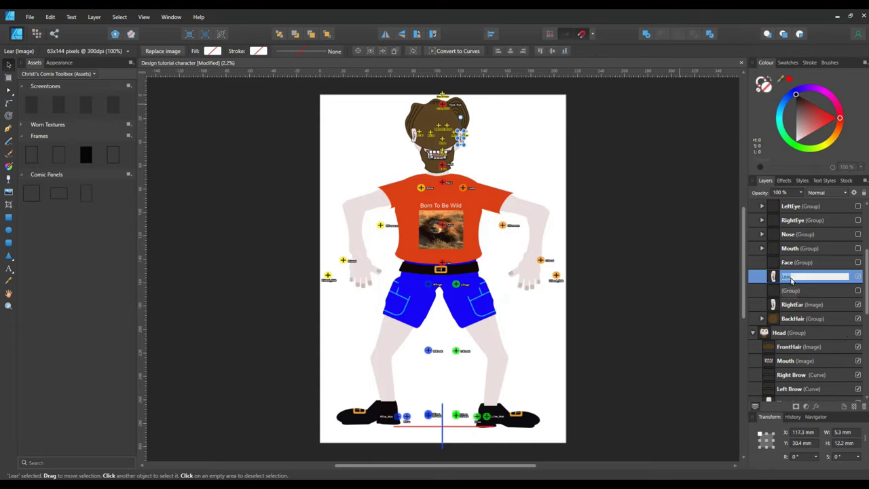
pyautogui.rightClick(804, 279)
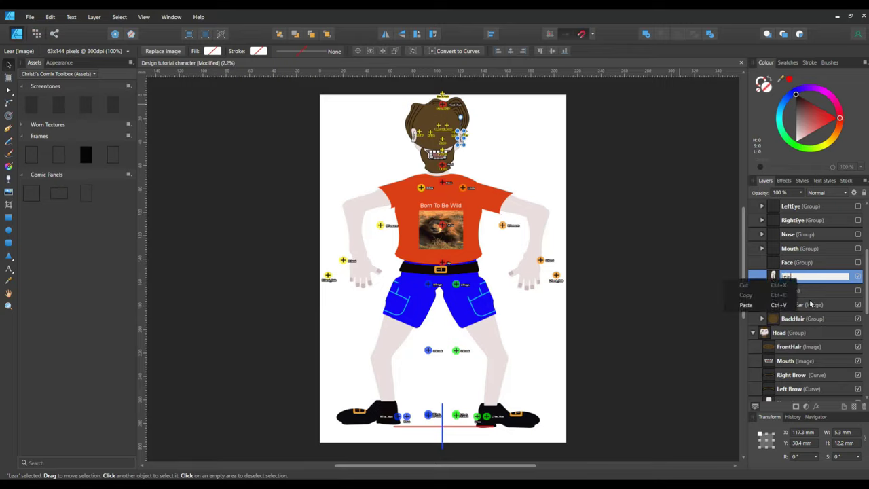
pyautogui.click(746, 305)
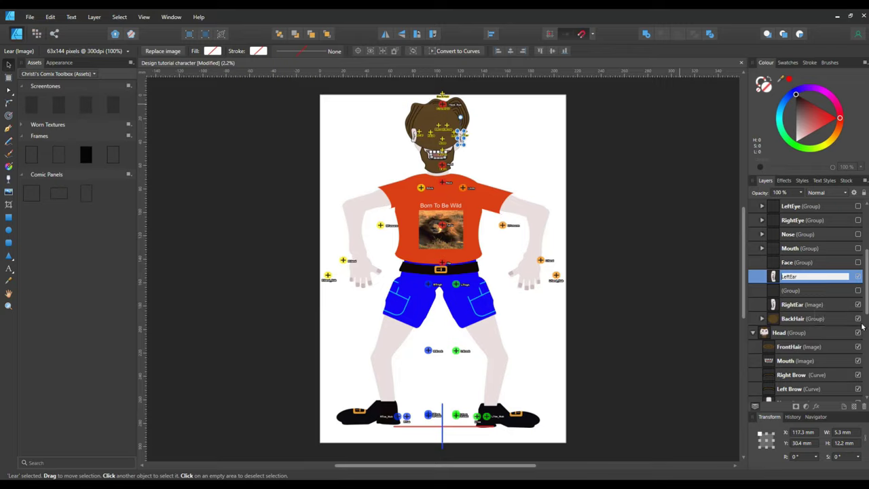
# - Delete the leftover empty ear group
pyautogui.rightClick(818, 293)
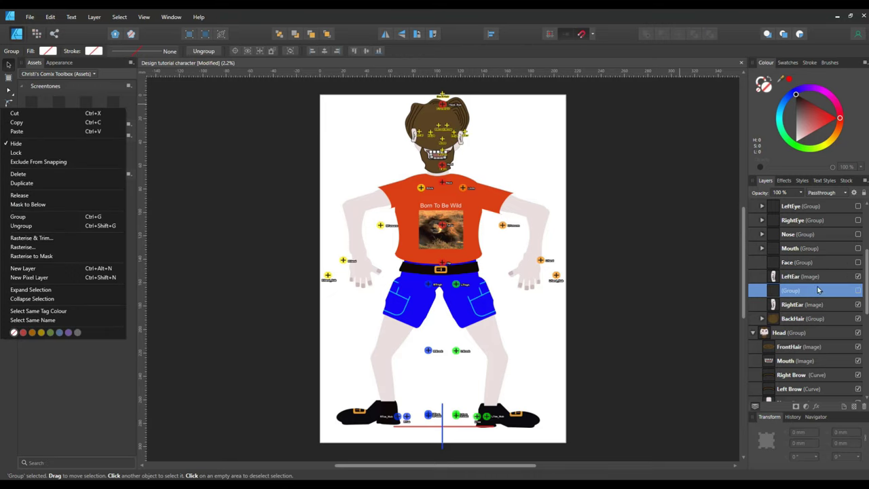
pyautogui.rightClick(817, 291)
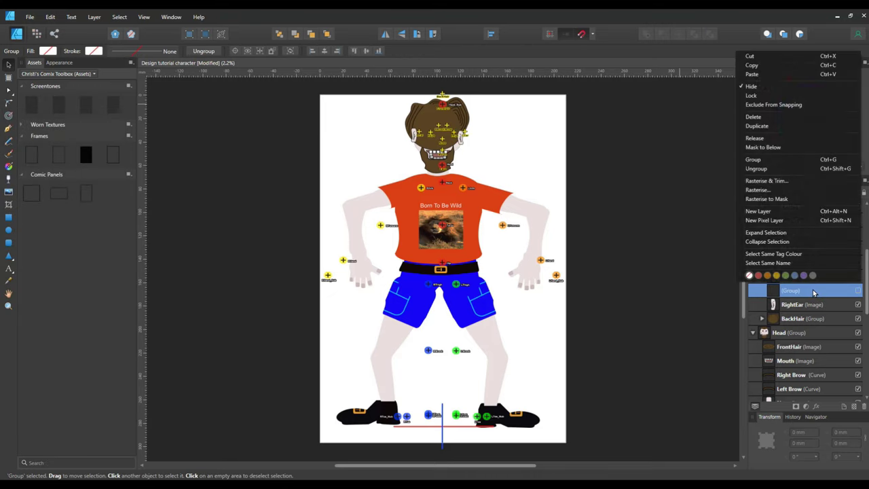
pyautogui.click(768, 118)
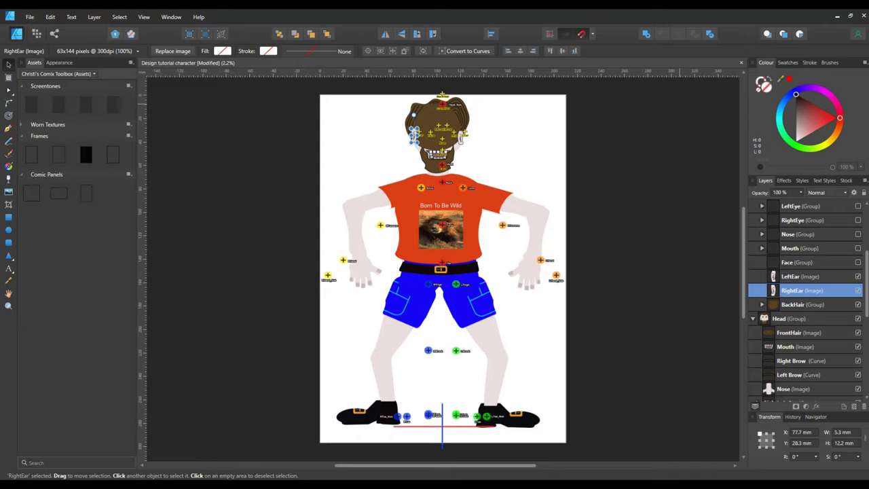
# - Place the Face image above LeftEar and RightEar, then delete the empty Face group
pyautogui.moveTo(866, 319); pyautogui.dragTo(866, 393)
pyautogui.scroll(3, 796, 331)
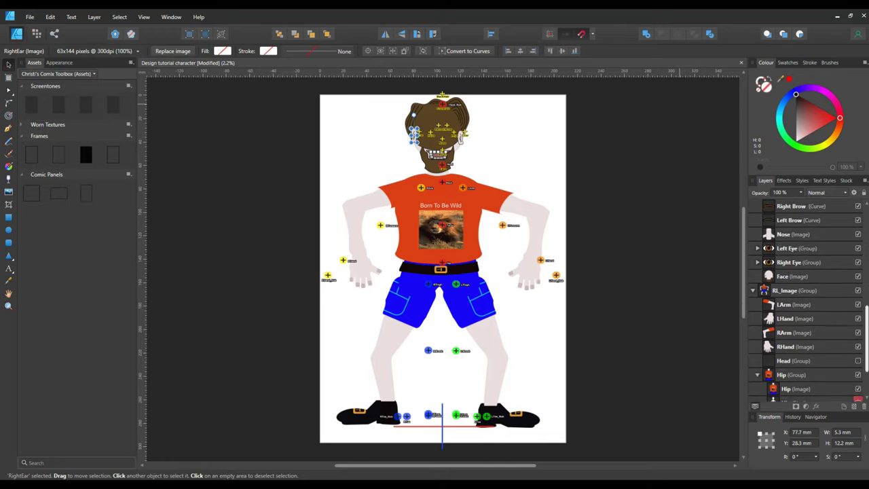
pyautogui.moveTo(796, 330); pyautogui.dragTo(849, 294)
pyautogui.moveTo(829, 213); pyautogui.dragTo(833, 274)
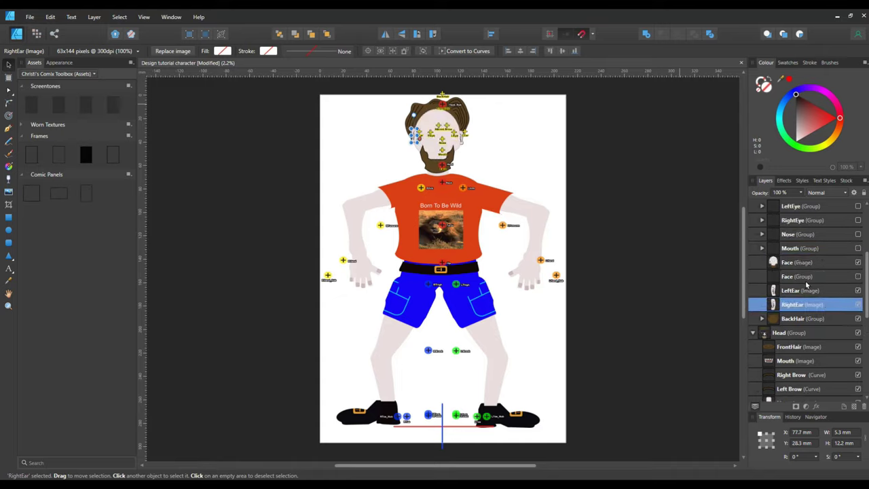
pyautogui.rightClick(801, 277)
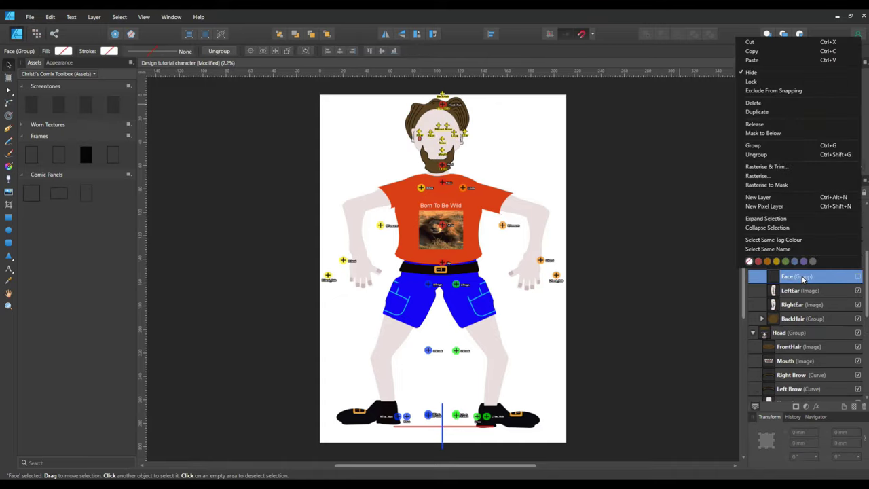
pyautogui.click(769, 102)
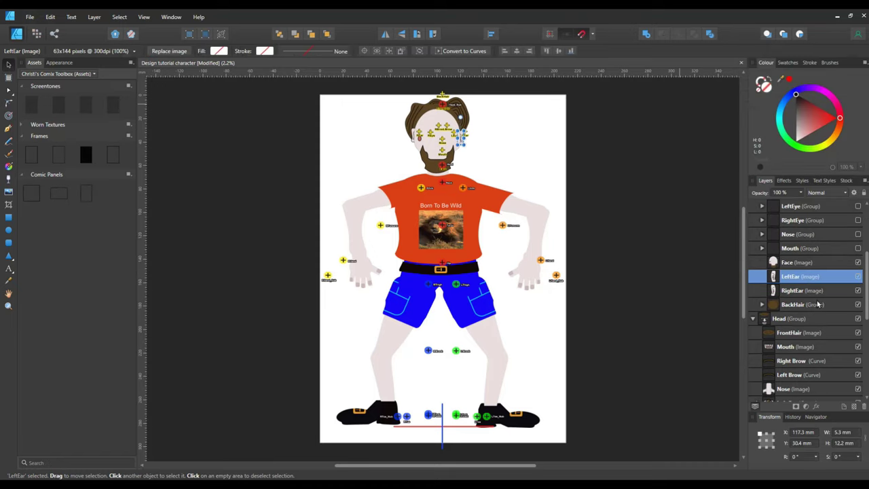
pyautogui.click(818, 264)
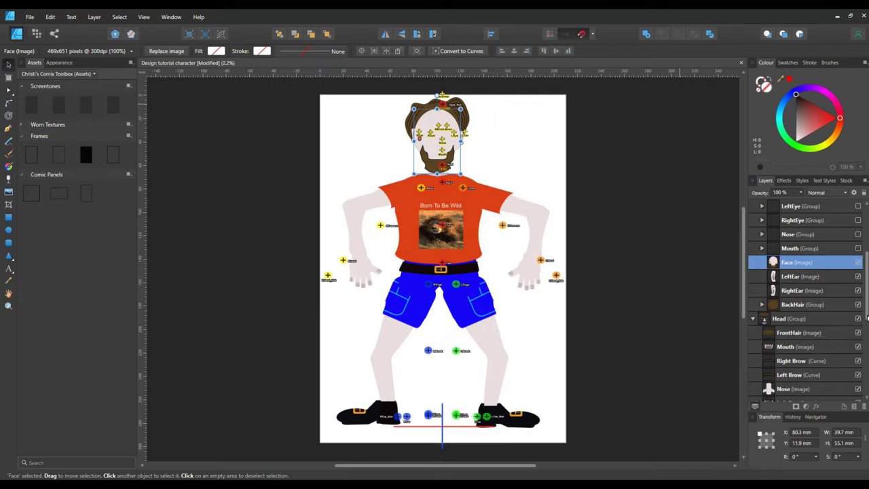
pyautogui.scroll(-2, 808, 285)
# - Put the Mouth image inside the Mouth group's Normal expression
pyautogui.scroll(2, 780, 245)
pyautogui.click(761, 249)
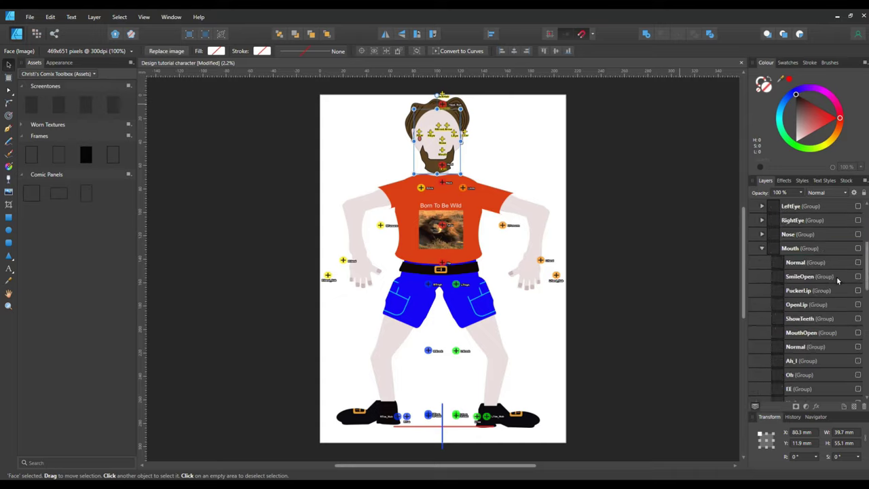
pyautogui.click(804, 263)
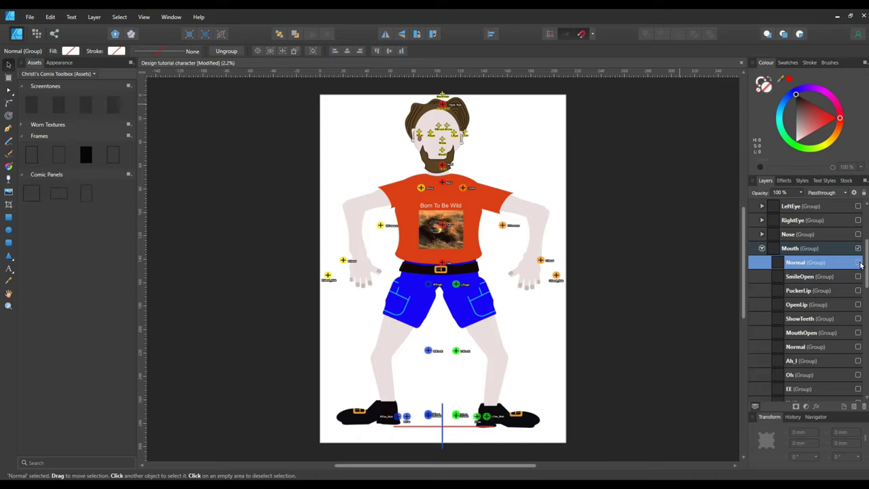
pyautogui.moveTo(866, 285); pyautogui.dragTo(864, 358)
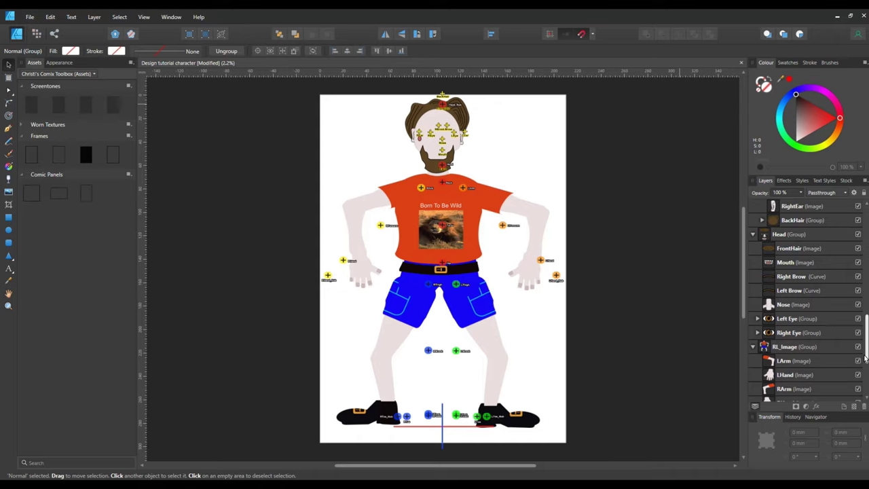
pyautogui.moveTo(794, 305); pyautogui.dragTo(827, 255)
pyautogui.click(766, 249)
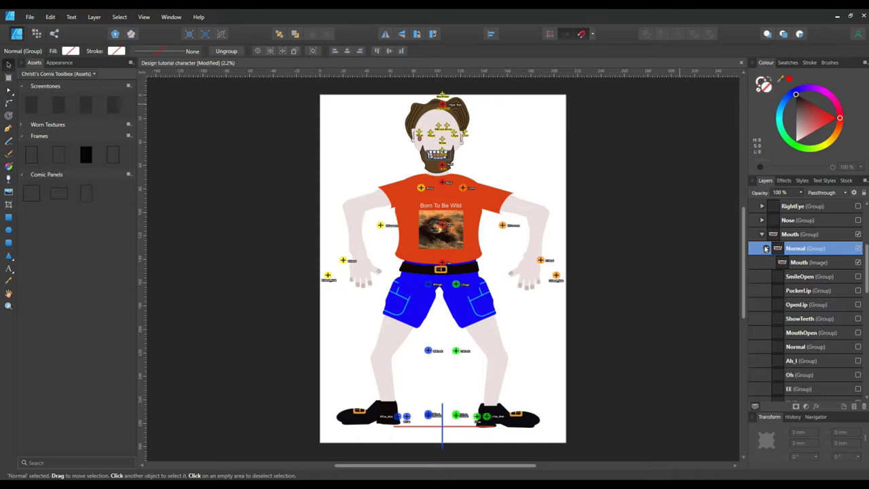
# - Move the Nose image up directly above the template's Nose group
pyautogui.click(762, 235)
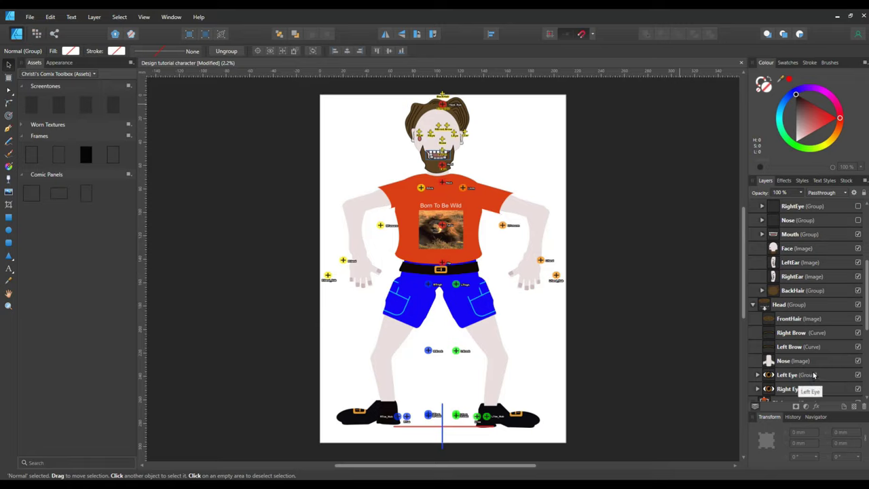
pyautogui.moveTo(806, 370); pyautogui.dragTo(815, 277)
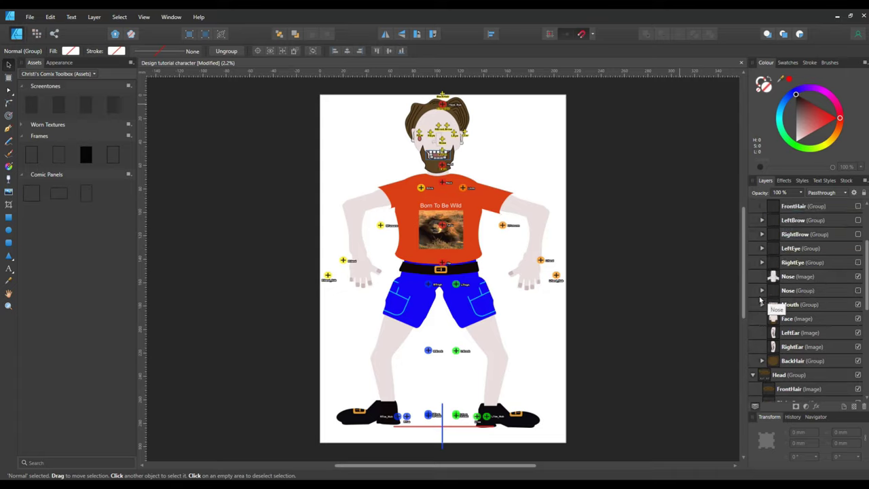
pyautogui.click(761, 291)
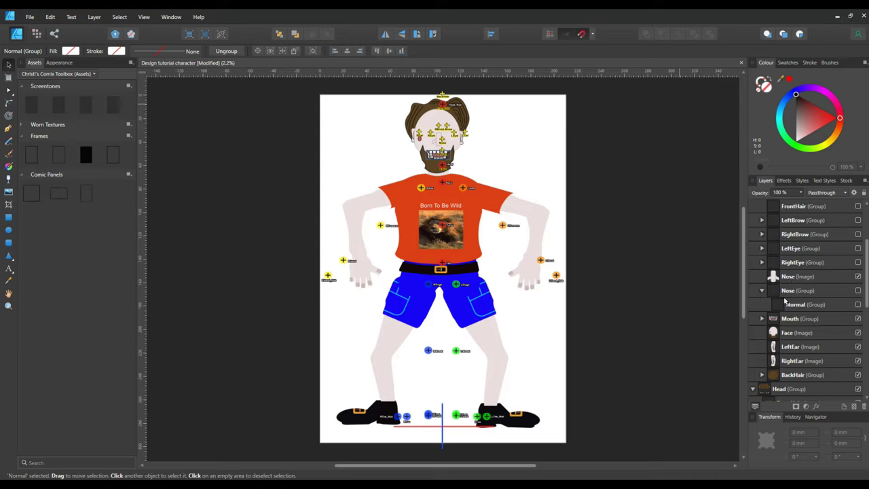
# - Delete the empty Nose group and drag the Right Eye group into LeftEye
pyautogui.rightClick(787, 293)
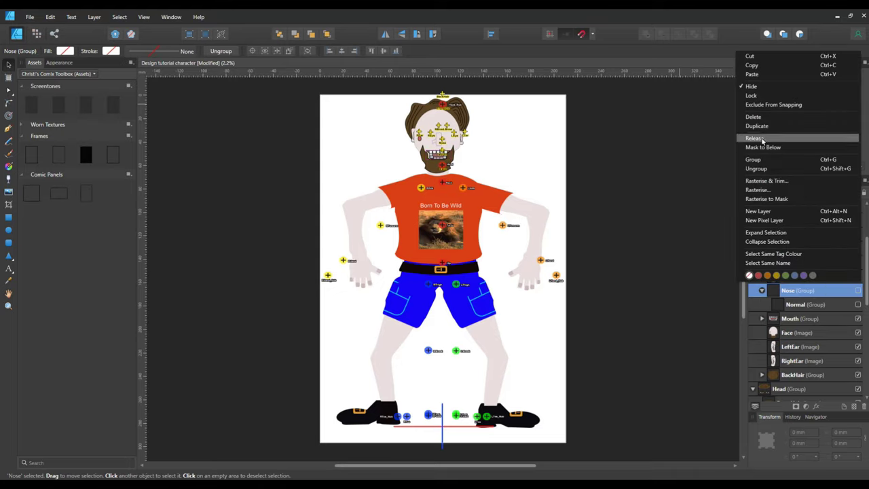
pyautogui.click(764, 119)
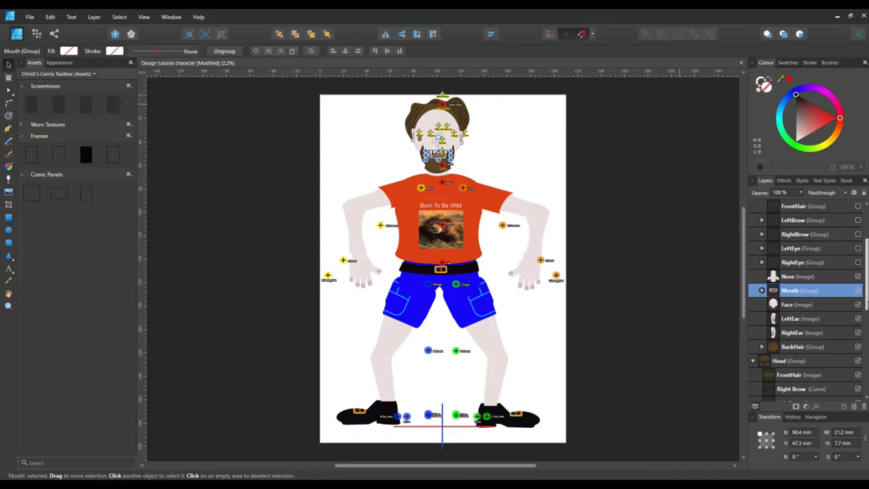
pyautogui.scroll(-4, 867, 316)
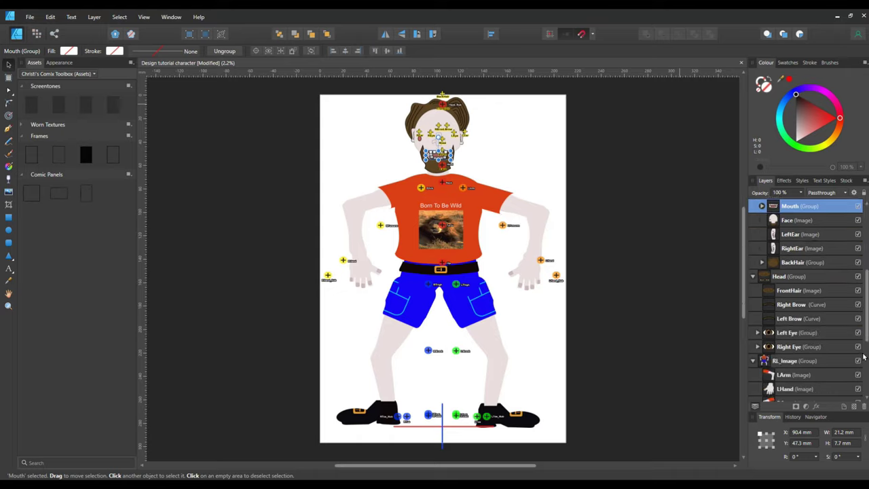
pyautogui.moveTo(767, 361); pyautogui.dragTo(814, 232)
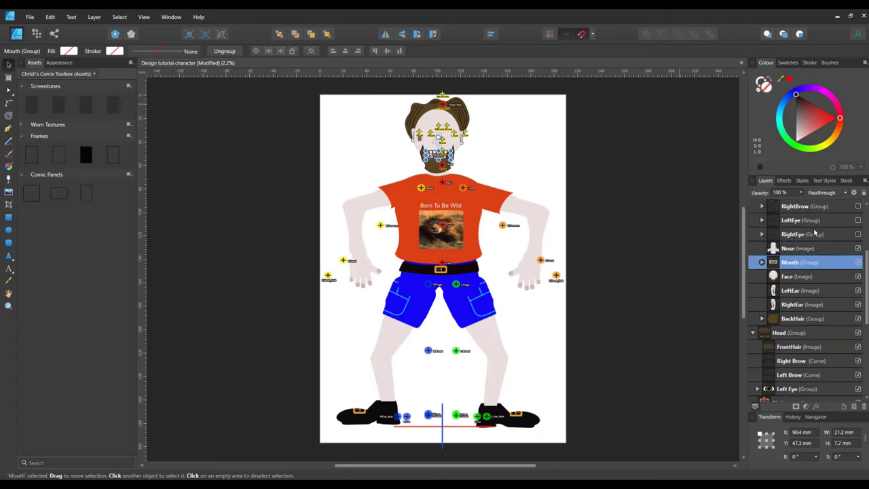
pyautogui.click(761, 220)
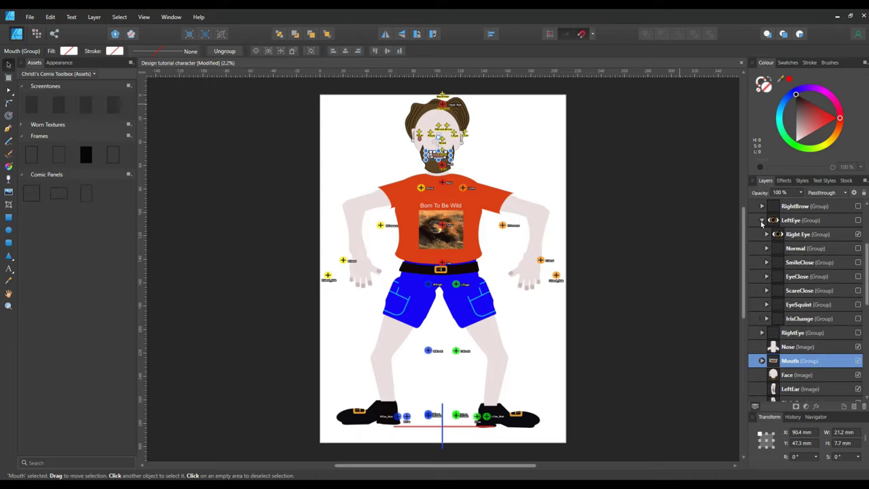
# - Move Right Eye into the RightEye group and drop its Iris into Normal's Iris group
pyautogui.moveTo(790, 236); pyautogui.dragTo(789, 332)
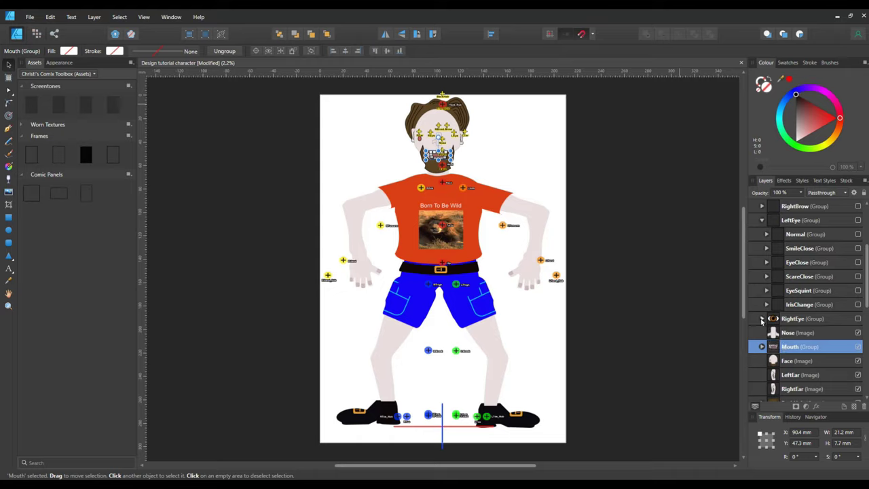
pyautogui.click(761, 319)
pyautogui.click(766, 333)
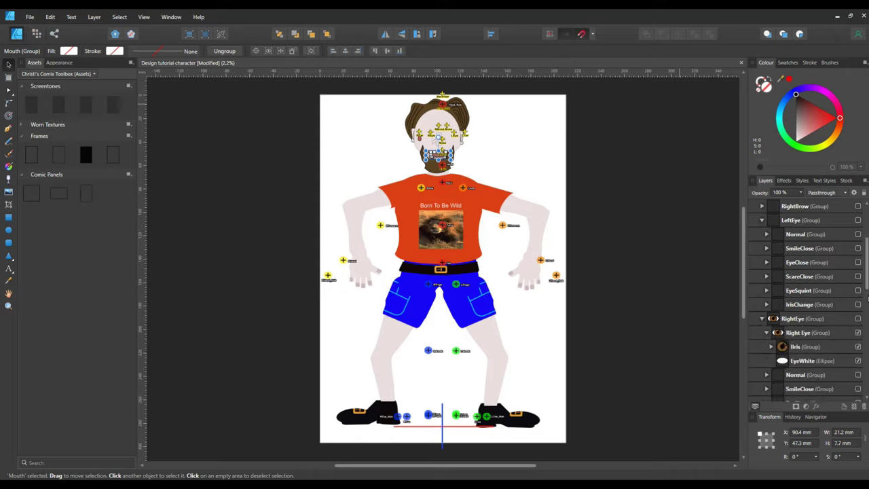
pyautogui.scroll(-1, 867, 289)
pyautogui.scroll(-4, 867, 288)
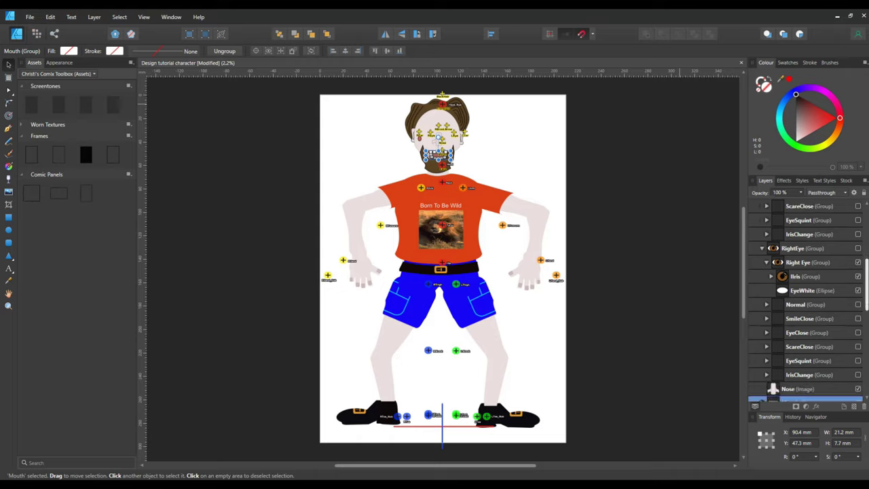
pyautogui.click(766, 305)
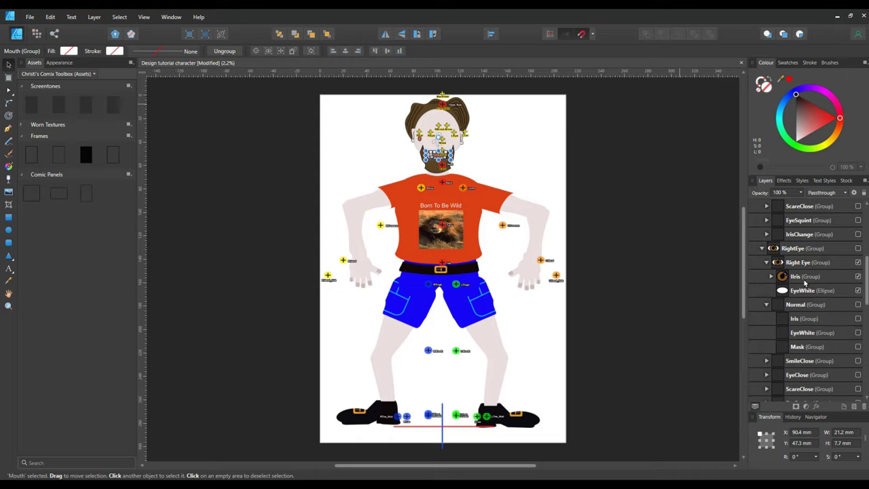
pyautogui.moveTo(804, 277); pyautogui.dragTo(815, 321)
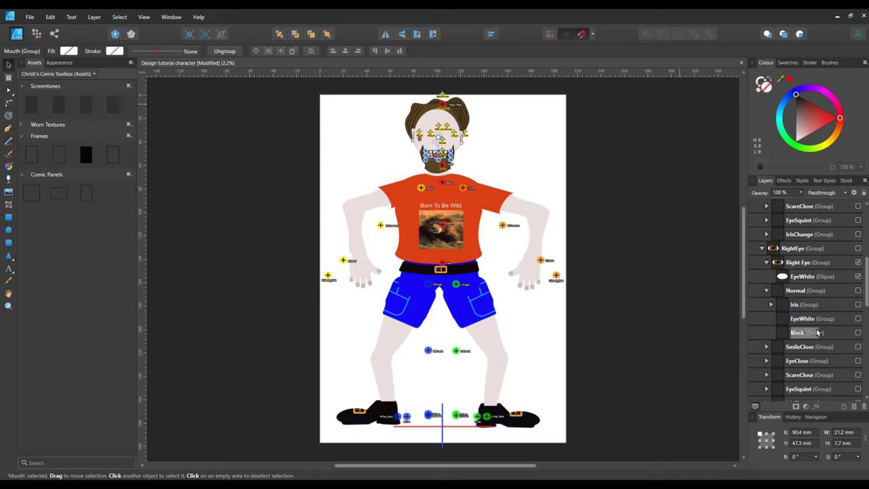
# - Tidy the Normal group's Iris, deleting the duplicate inner Iris layer
pyautogui.click(771, 306)
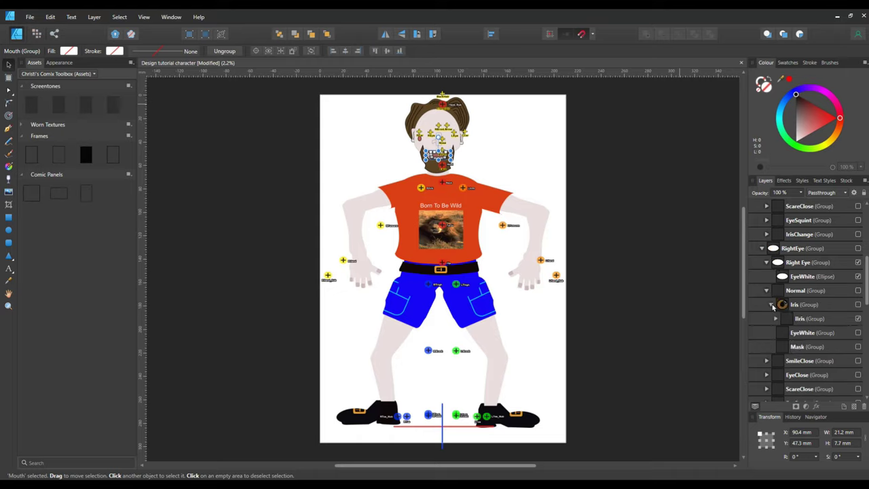
pyautogui.click(804, 321)
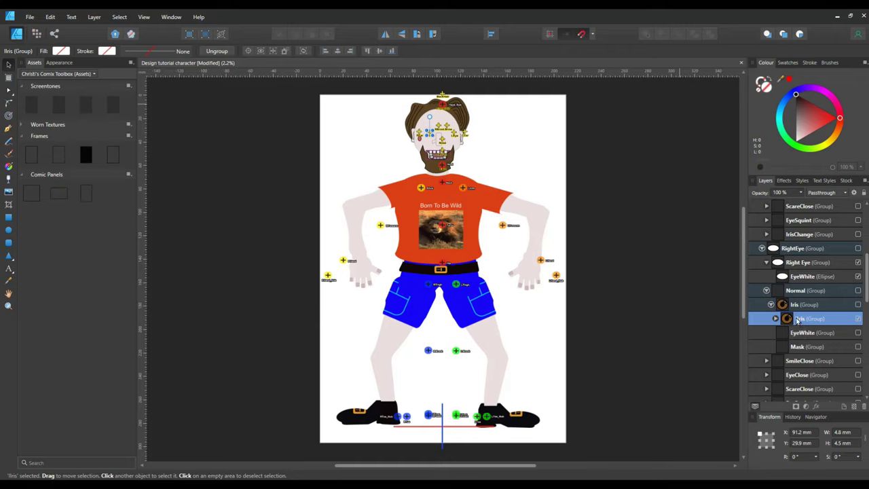
pyautogui.doubleClick(802, 324)
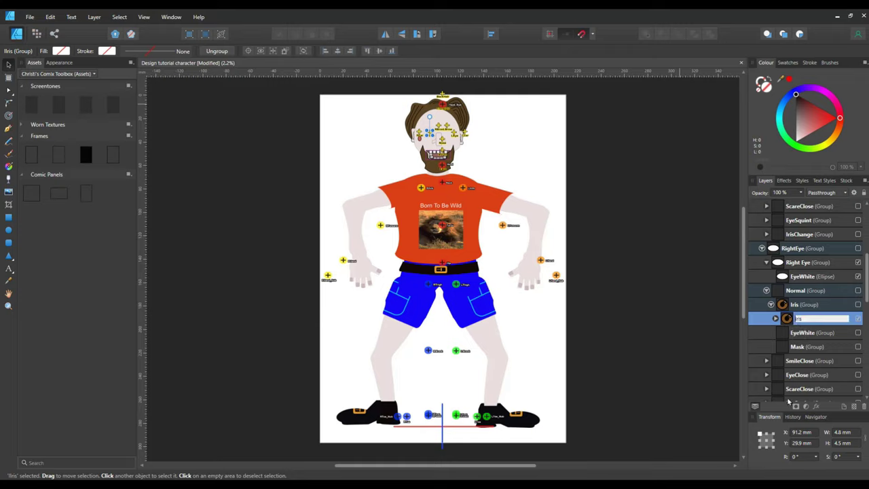
pyautogui.click(699, 300)
pyautogui.moveTo(848, 314); pyautogui.dragTo(826, 339)
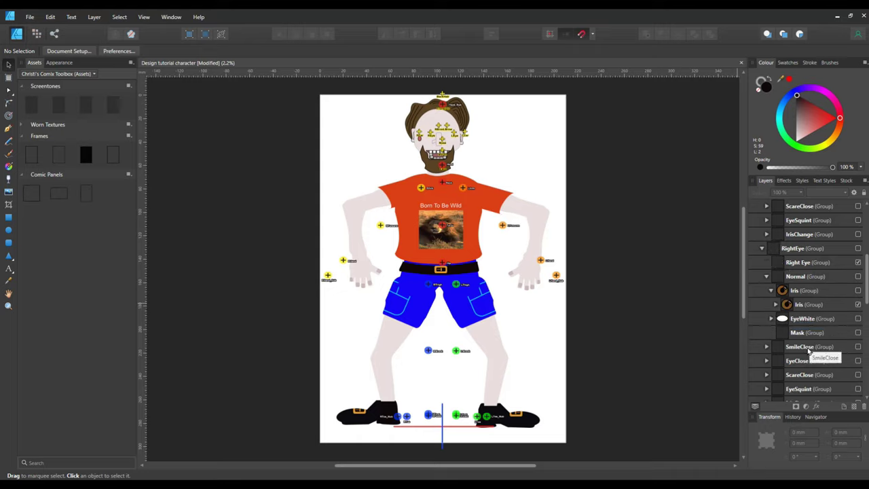
pyautogui.click(818, 333)
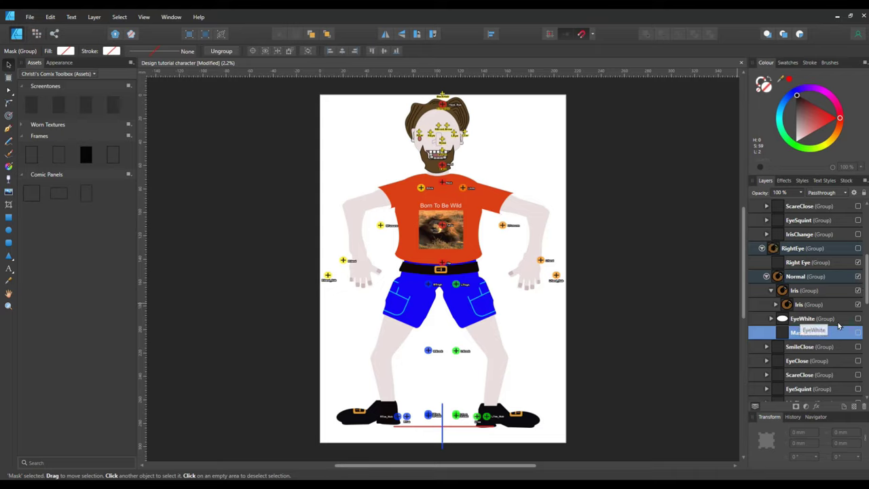
pyautogui.click(805, 306)
pyautogui.moveTo(806, 306)
pyautogui.mouseDown()
pyautogui.moveTo(807, 289)
pyautogui.moveTo(813, 310)
pyautogui.mouseUp()
pyautogui.rightClick(814, 309)
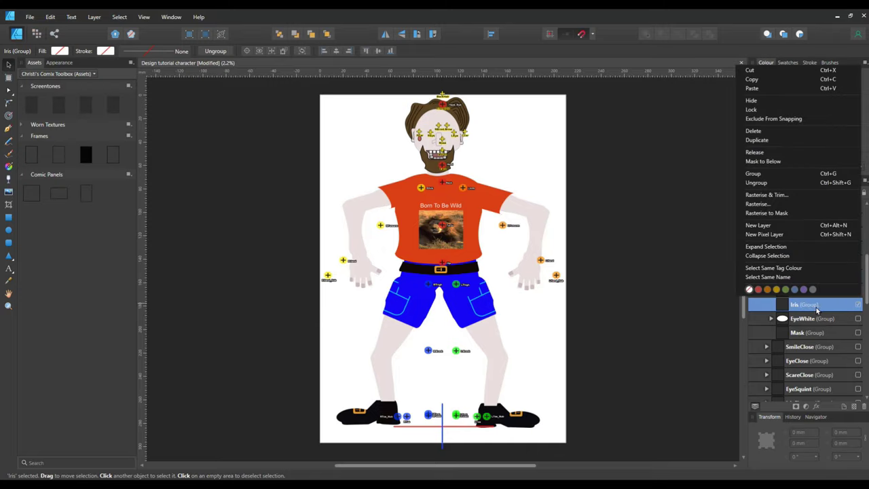
pyautogui.click(763, 131)
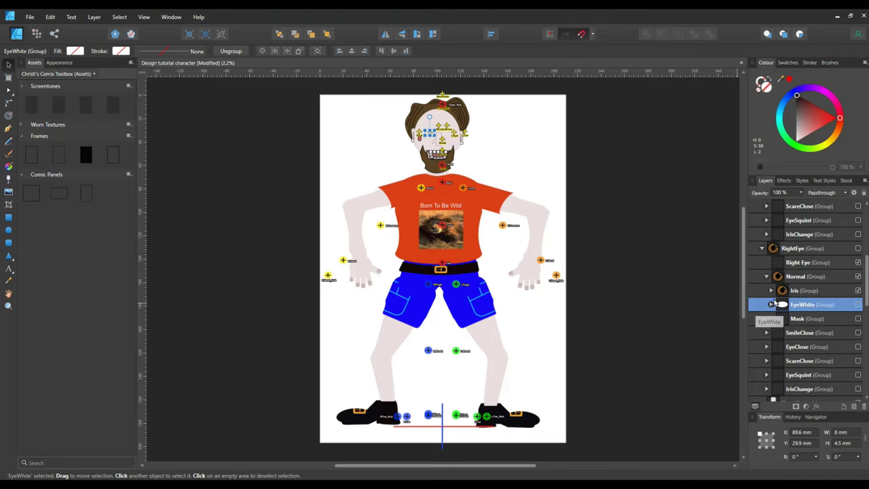
# - Select the Iris group on its own, ready for export
pyautogui.click(770, 291)
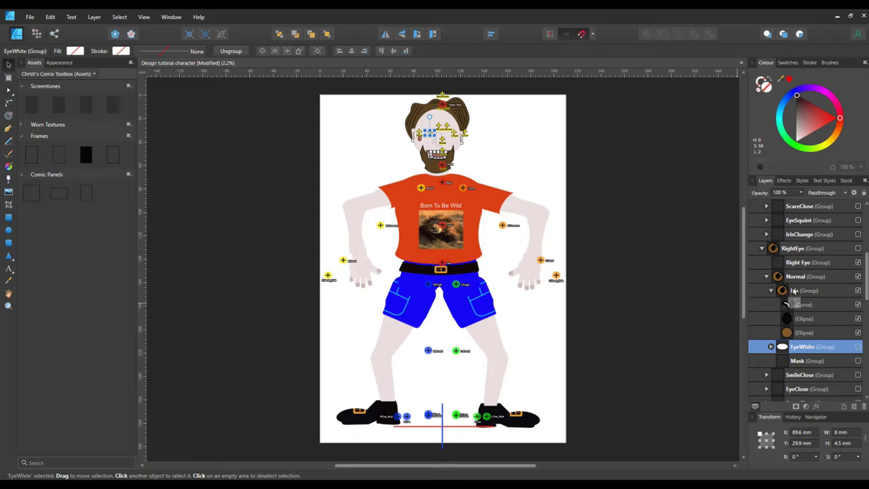
pyautogui.click(771, 290)
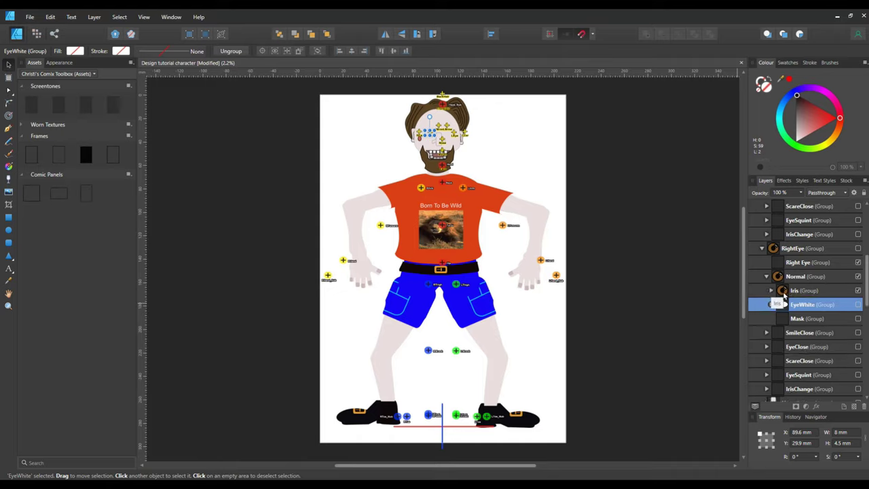
pyautogui.click(782, 292)
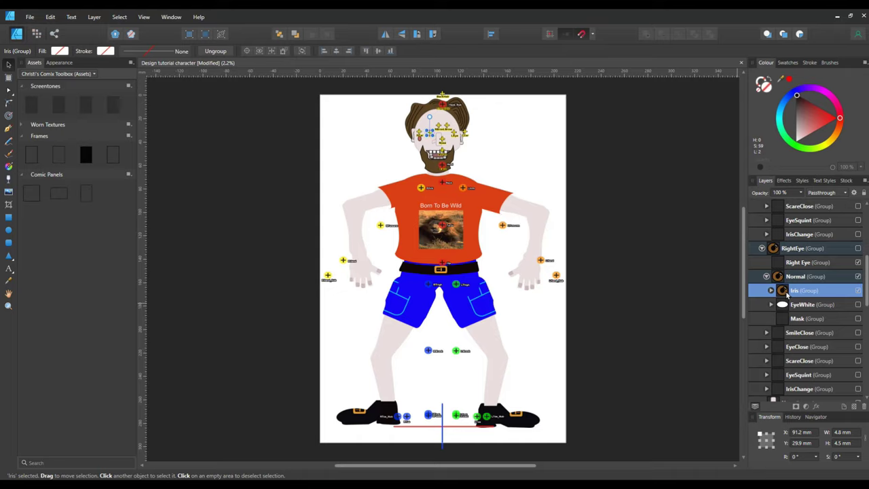
pyautogui.rightClick(786, 293)
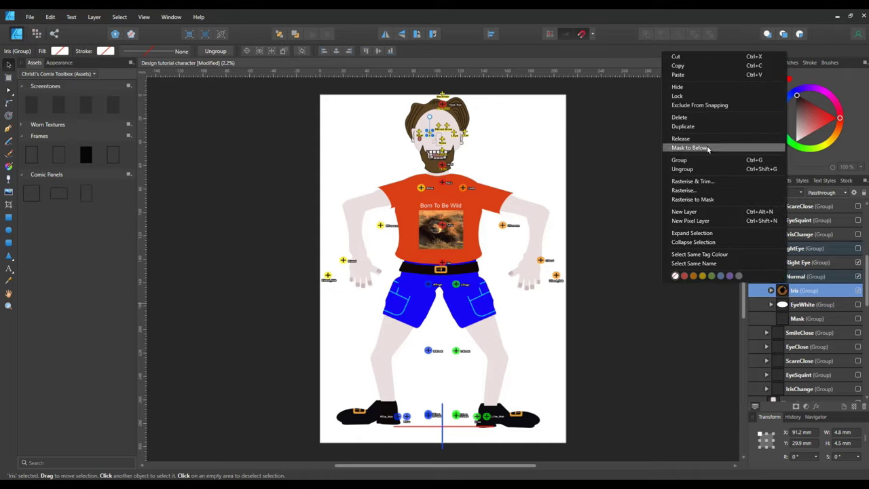
# - Export the selection only as Iris.png into the Design A Gif Character folder
pyautogui.click(33, 17)
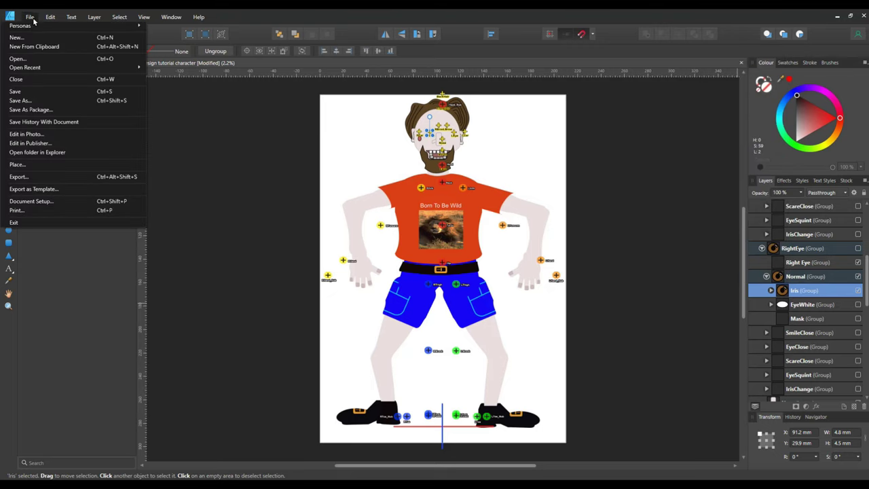
pyautogui.click(30, 179)
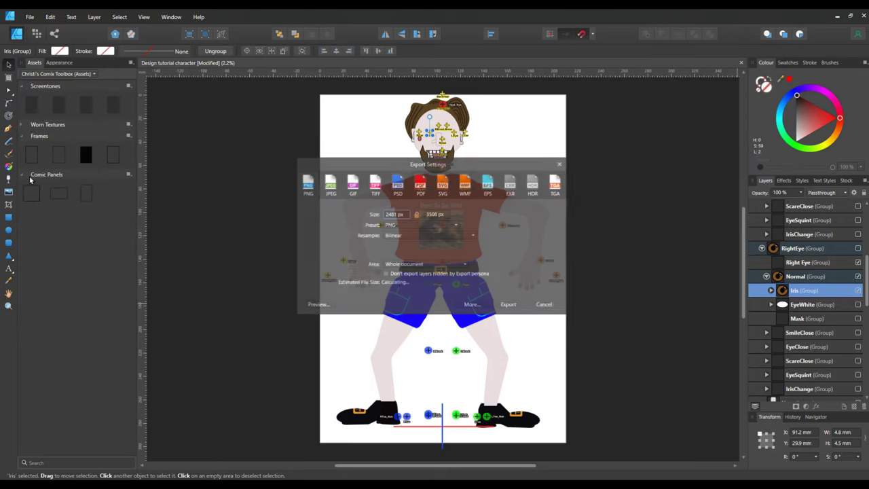
pyautogui.click(463, 265)
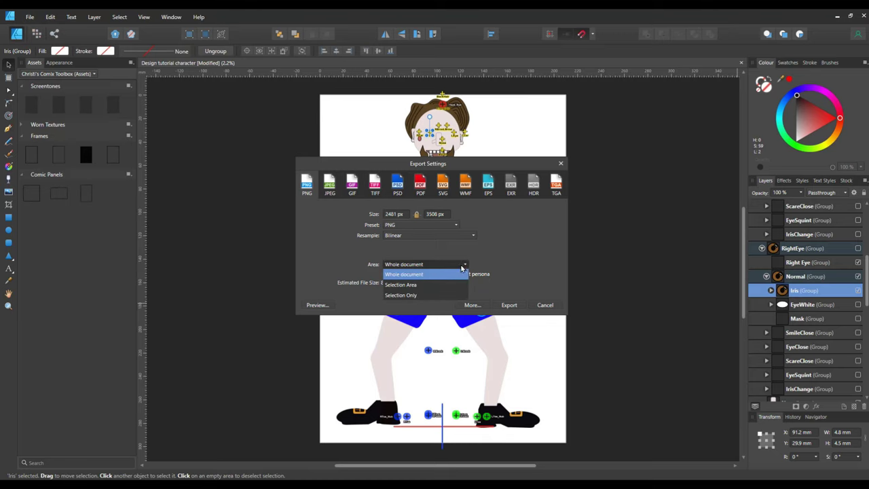
pyautogui.click(431, 295)
pyautogui.click(503, 306)
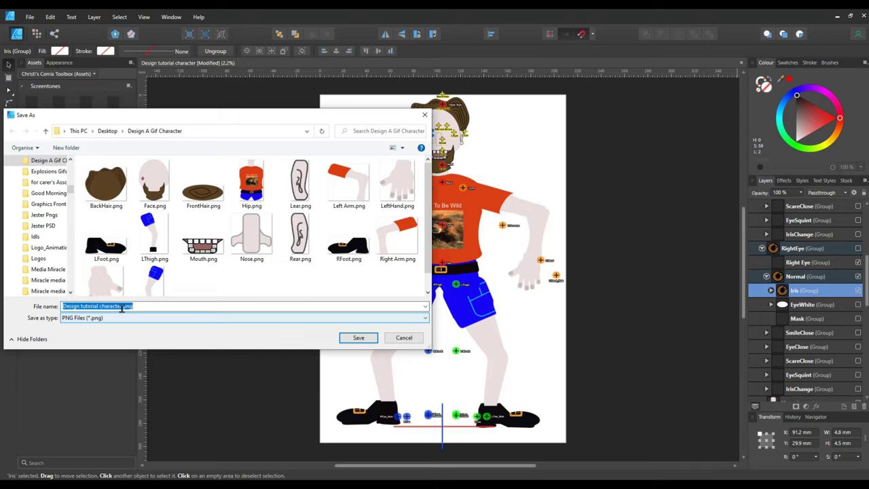
pyautogui.moveTo(123, 307); pyautogui.dragTo(44, 316)
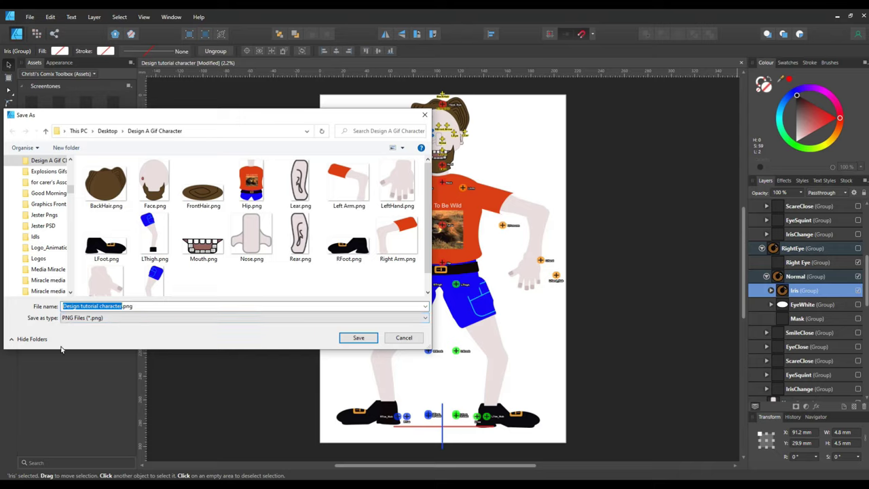
pyautogui.press('BackSpace')
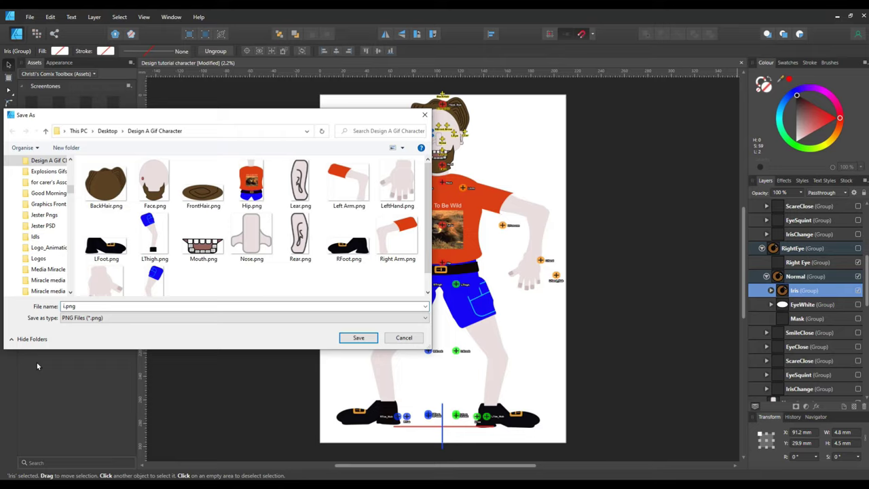
pyautogui.write('I')
pyautogui.write('Ir')
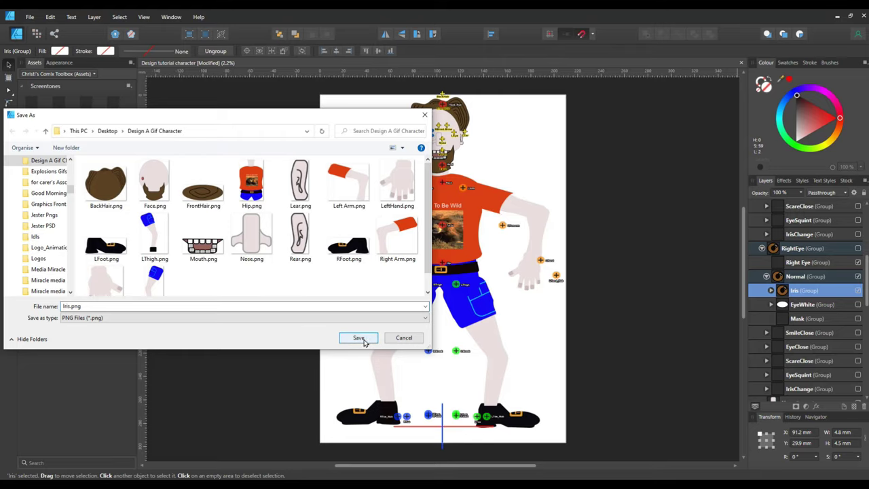
pyautogui.click(360, 338)
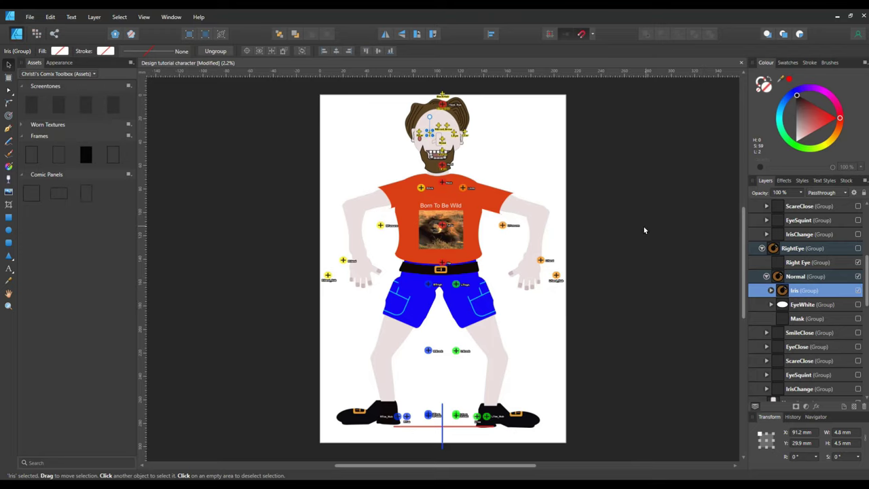
# - Place Iris.png and position it over the character's face
pyautogui.click(10, 193)
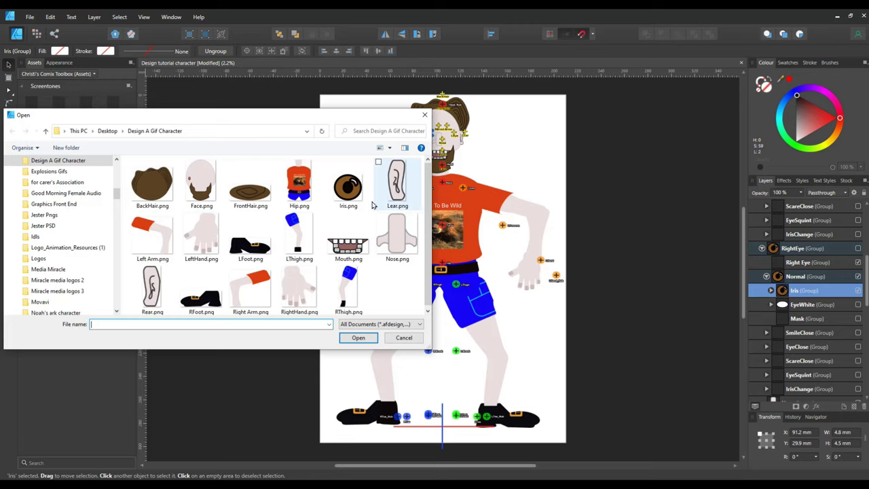
pyautogui.click(348, 189)
pyautogui.click(357, 337)
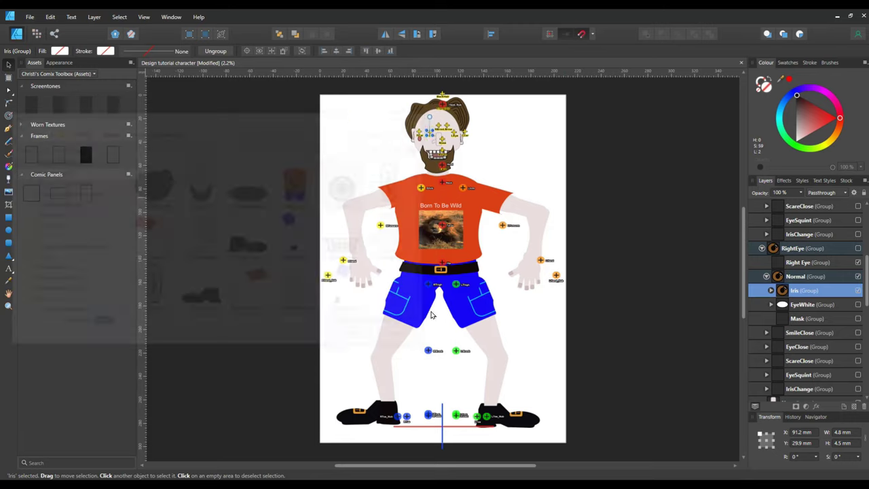
pyautogui.click(486, 139)
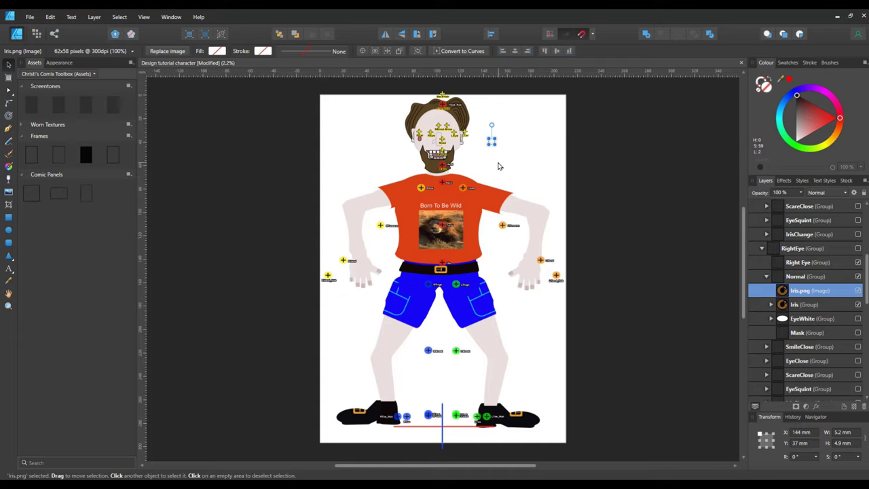
pyautogui.moveTo(493, 145); pyautogui.dragTo(429, 135)
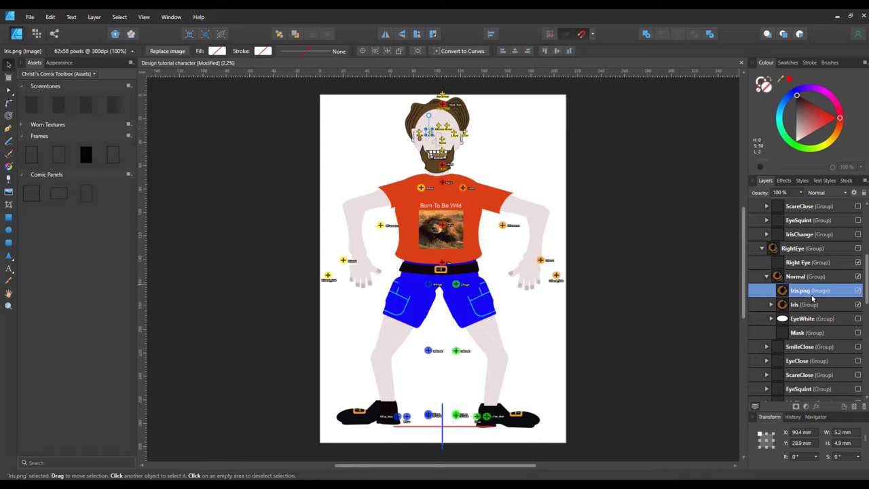
# - Rename the placed layer from Iris.png to Iris
pyautogui.doubleClick(808, 292)
pyautogui.click(807, 292)
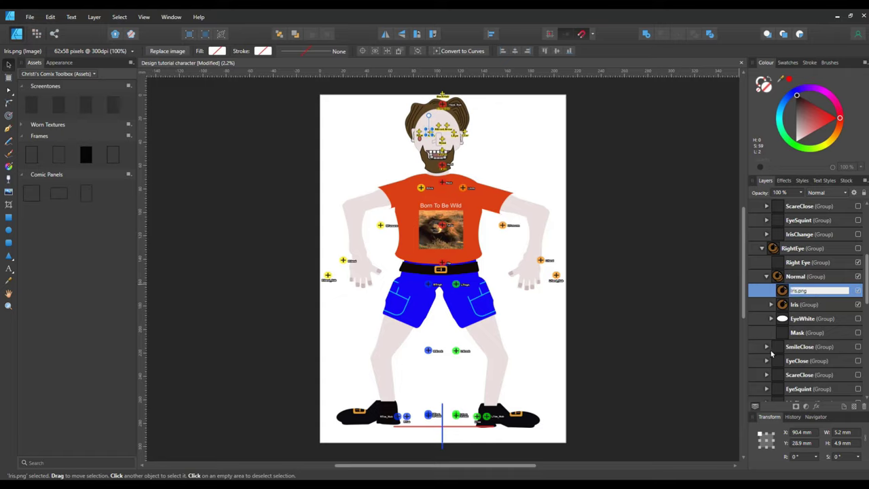
pyautogui.press('BackSpace')
pyautogui.press('BackSpace')
pyautogui.press('BackSpace')
pyautogui.press('BackSpace')
pyautogui.rightClick(795, 306)
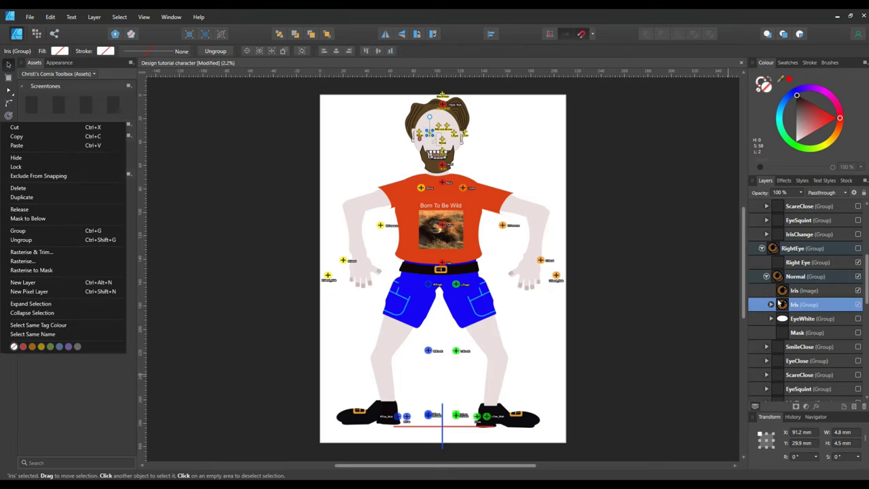
# - Delete the old Iris group and pull the EyeWhite ellipse out of its wrapper group
pyautogui.rightClick(782, 304)
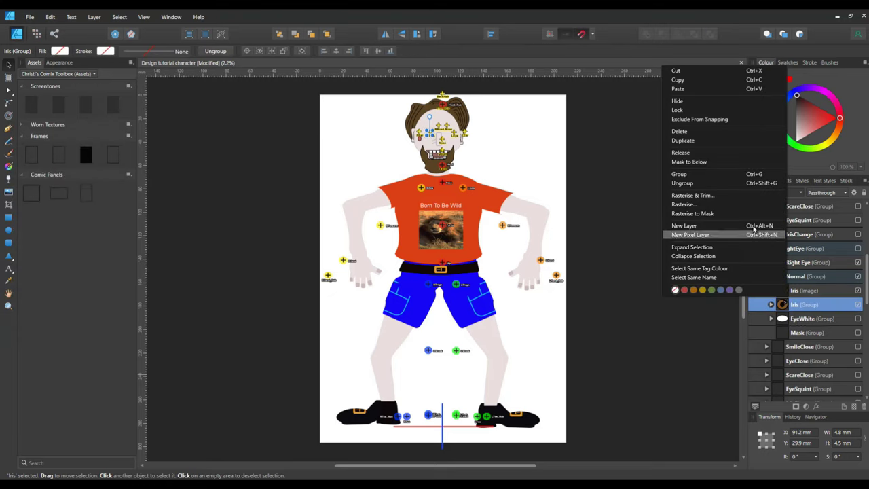
pyautogui.click(706, 132)
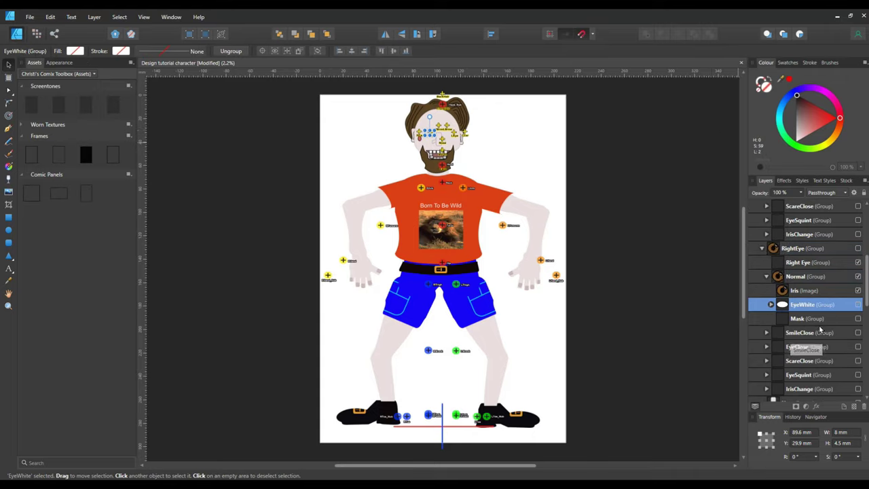
pyautogui.click(771, 305)
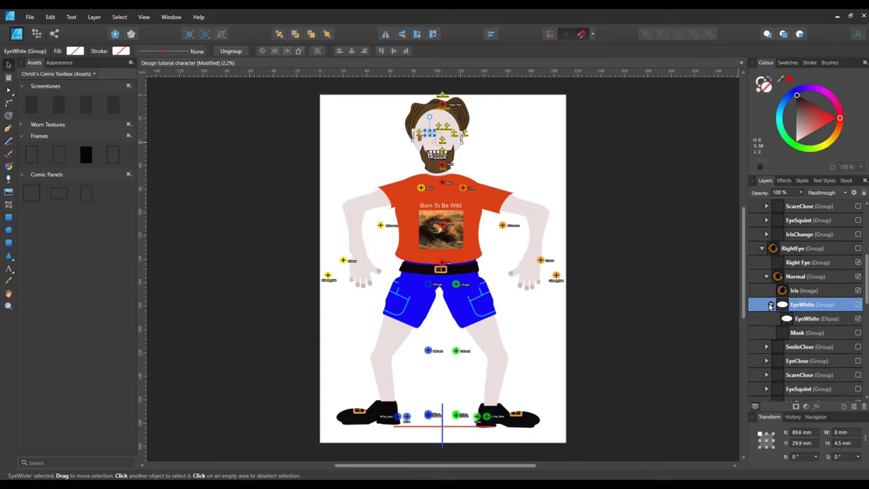
pyautogui.click(771, 304)
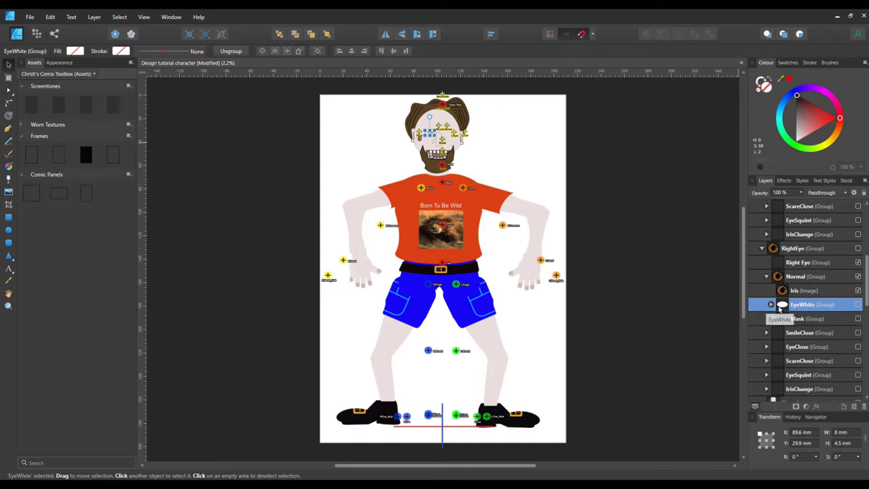
pyautogui.click(771, 305)
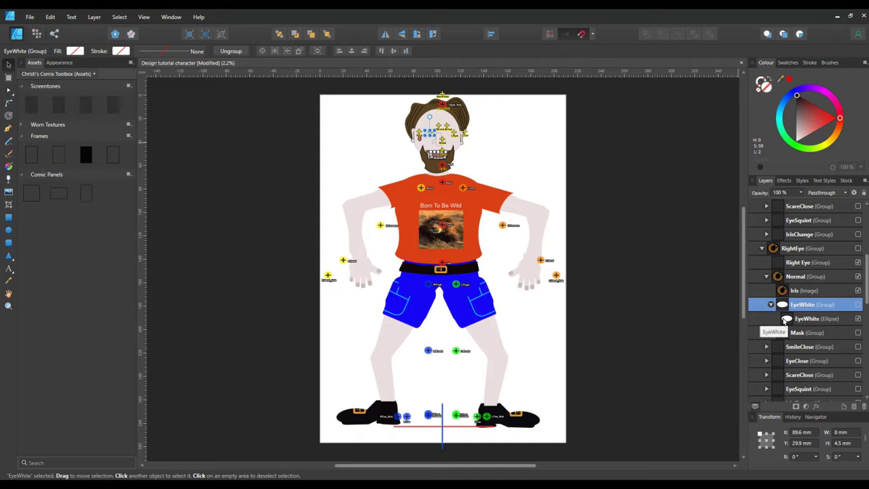
pyautogui.moveTo(799, 301); pyautogui.dragTo(801, 319)
pyautogui.rightClick(835, 313)
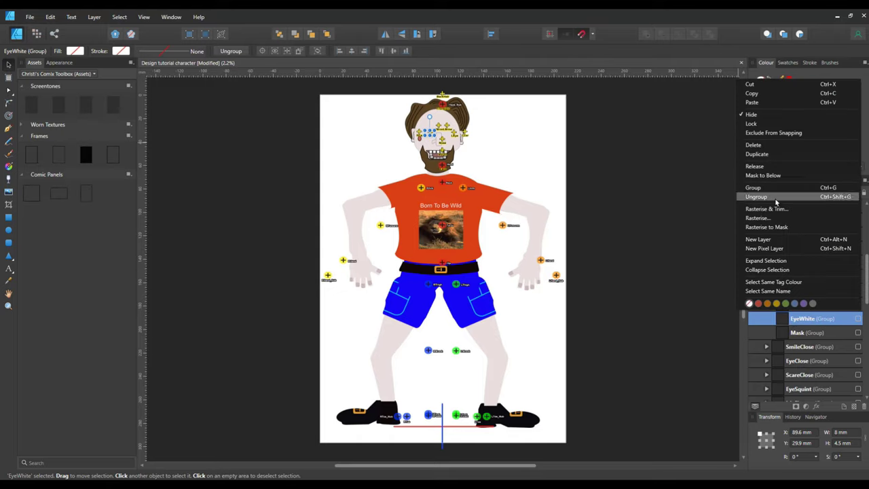
pyautogui.click(763, 145)
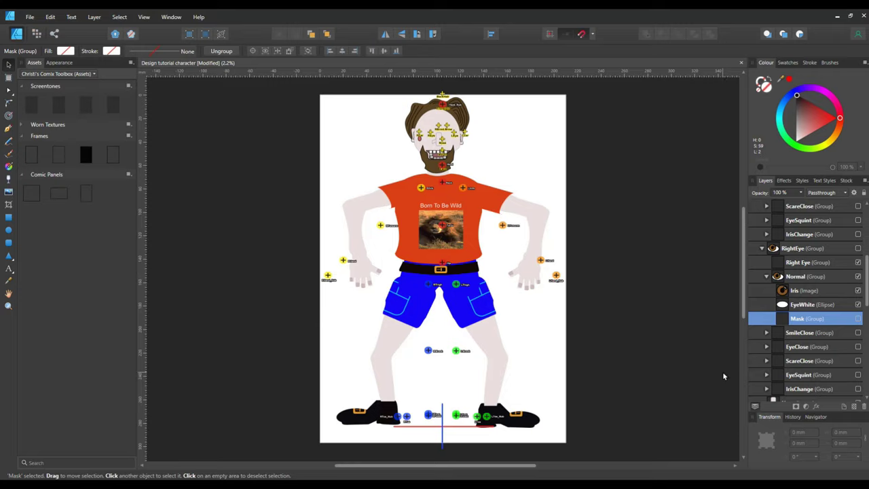
# - Nudge the Iris image slightly into place on the face
pyautogui.click(791, 291)
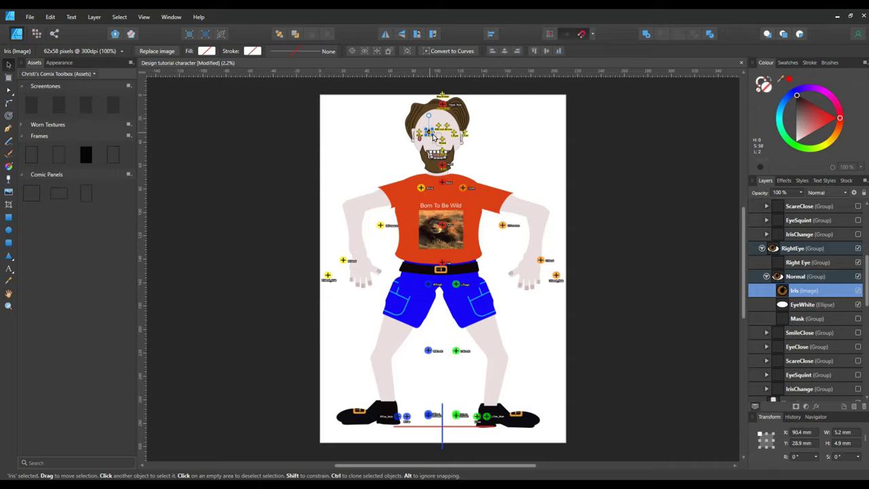
pyautogui.moveTo(433, 136); pyautogui.dragTo(431, 135)
pyautogui.click(607, 197)
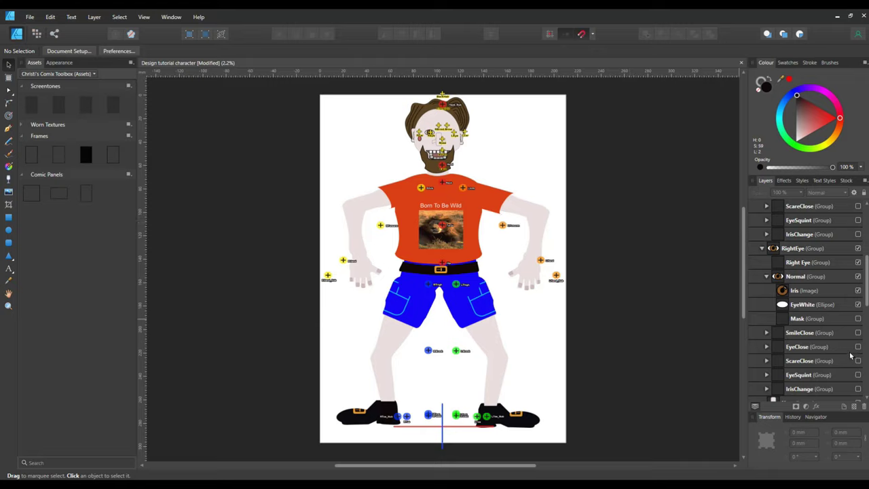
# - Move the character's Left Eye group into the template's LeftEye group
pyautogui.click(761, 248)
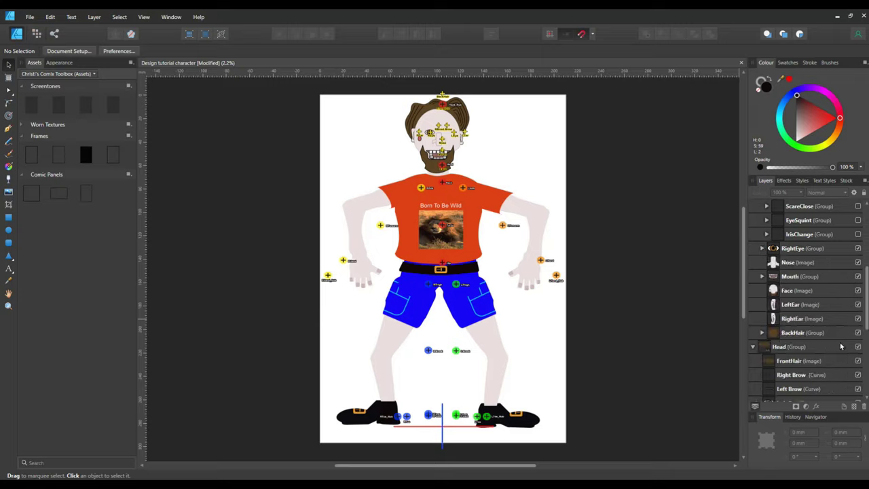
pyautogui.scroll(-4, 867, 309)
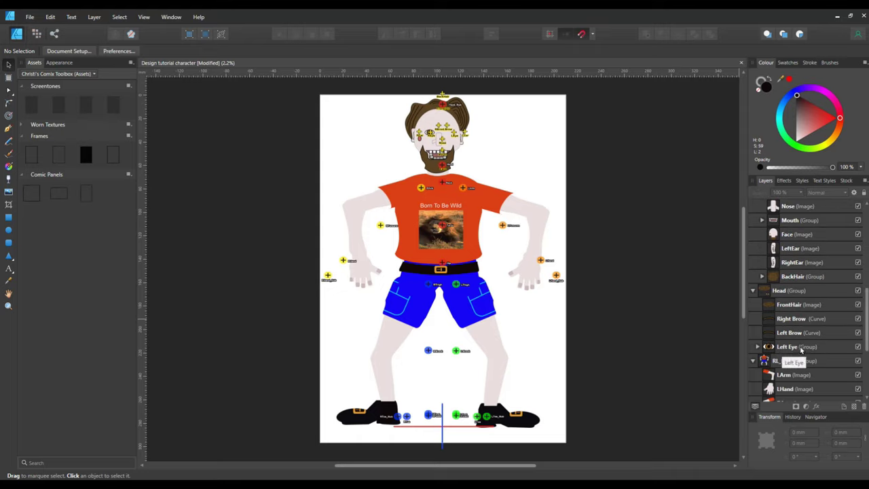
pyautogui.moveTo(801, 349); pyautogui.dragTo(839, 313)
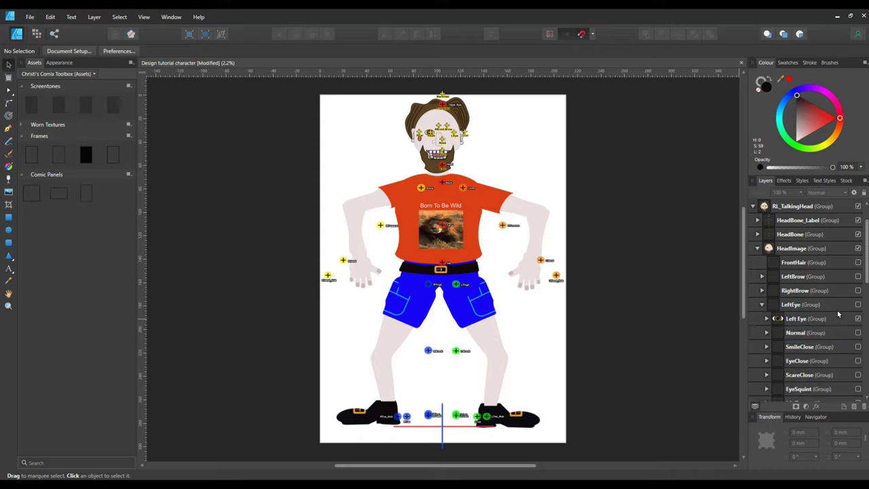
pyautogui.click(766, 319)
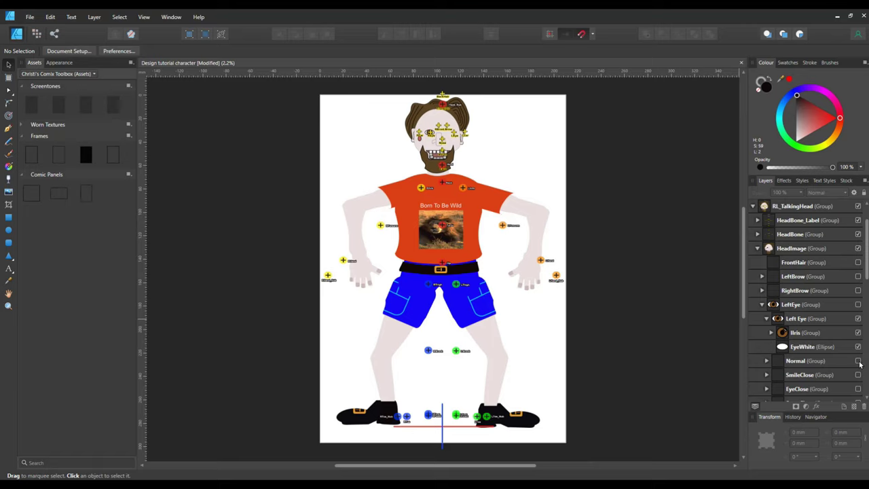
# - Replace the Normal group's template EyeWhite group with the character's EyeWhite ellipse
pyautogui.click(768, 361)
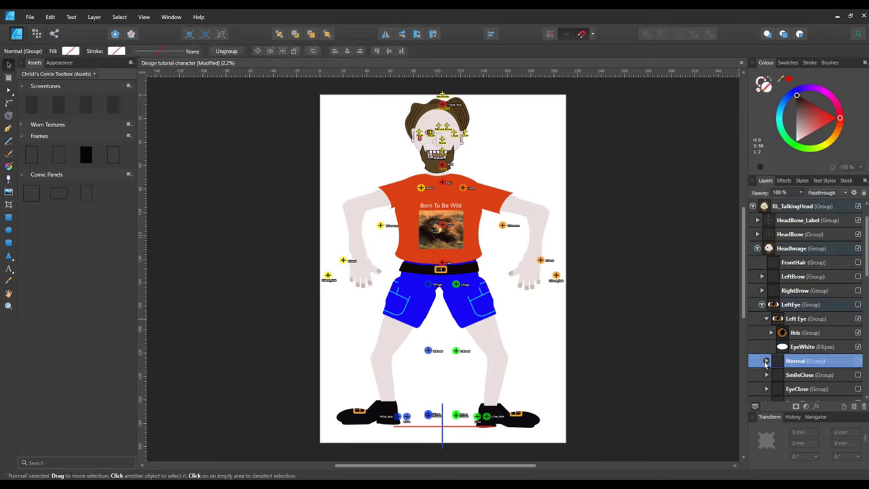
pyautogui.click(767, 361)
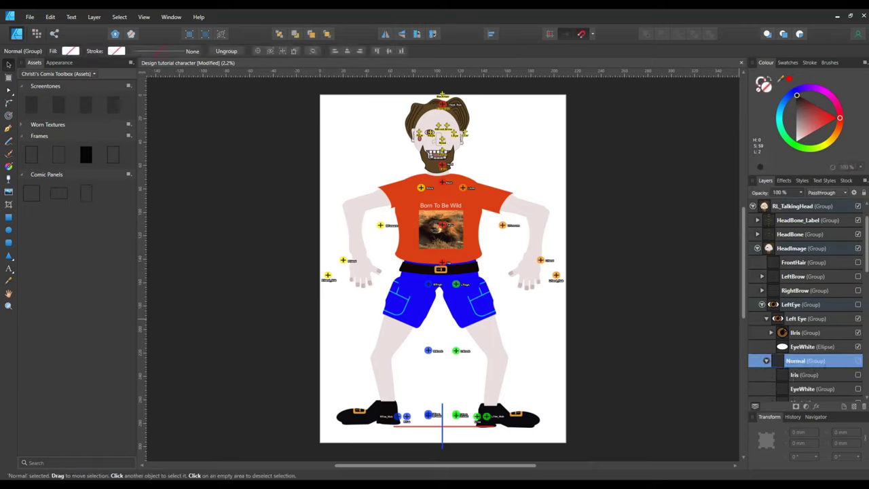
pyautogui.rightClick(821, 392)
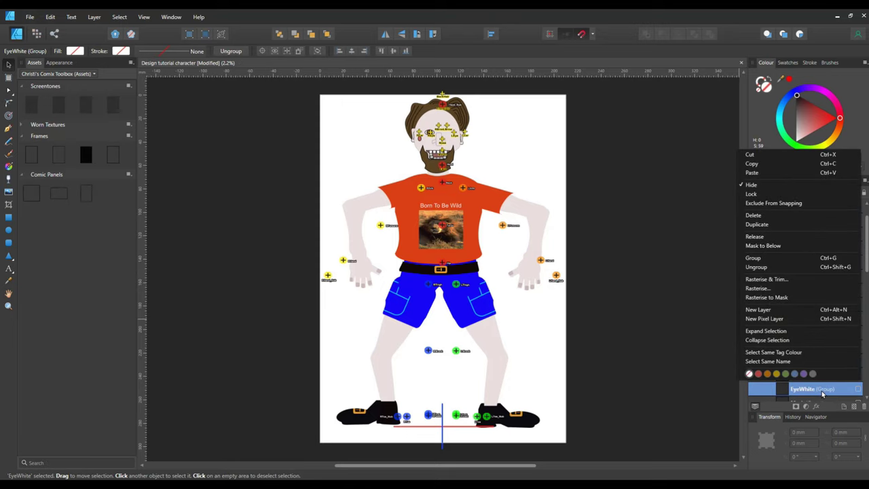
pyautogui.click(764, 225)
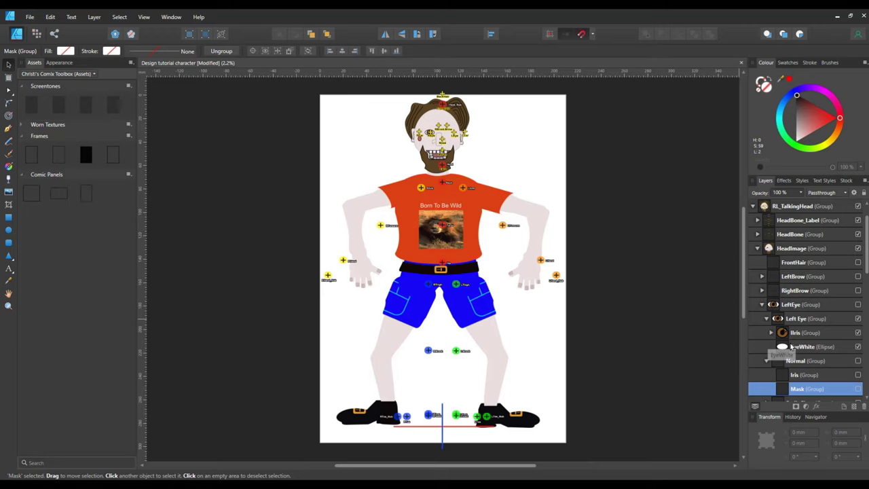
pyautogui.scroll(-2, 801, 349)
pyautogui.moveTo(809, 332); pyautogui.dragTo(788, 284)
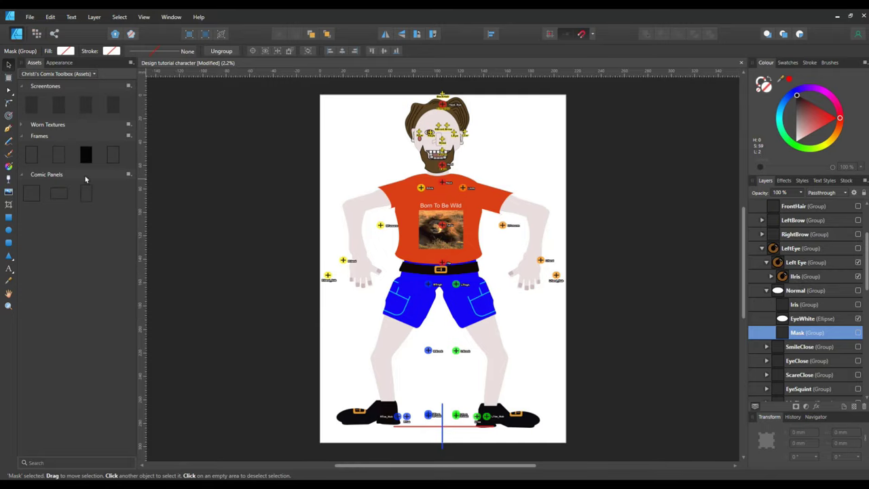
# - Place the Iris.png image onto the canvas
pyautogui.click(8, 192)
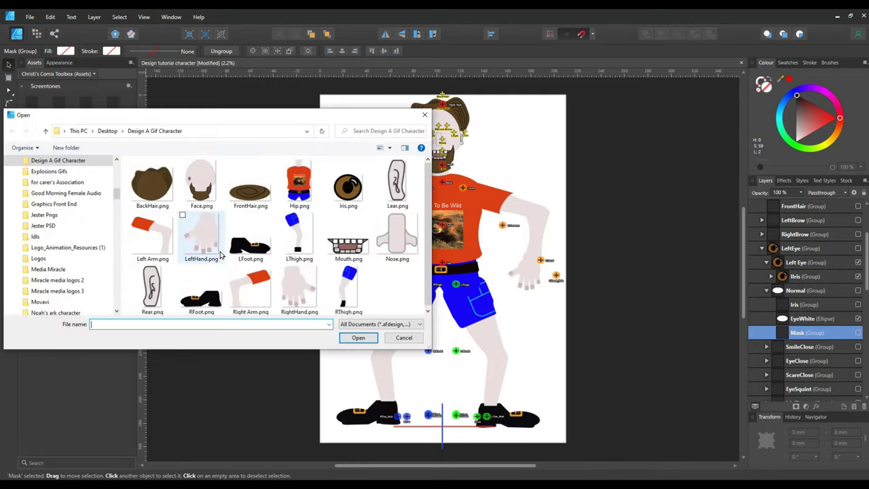
pyautogui.click(350, 192)
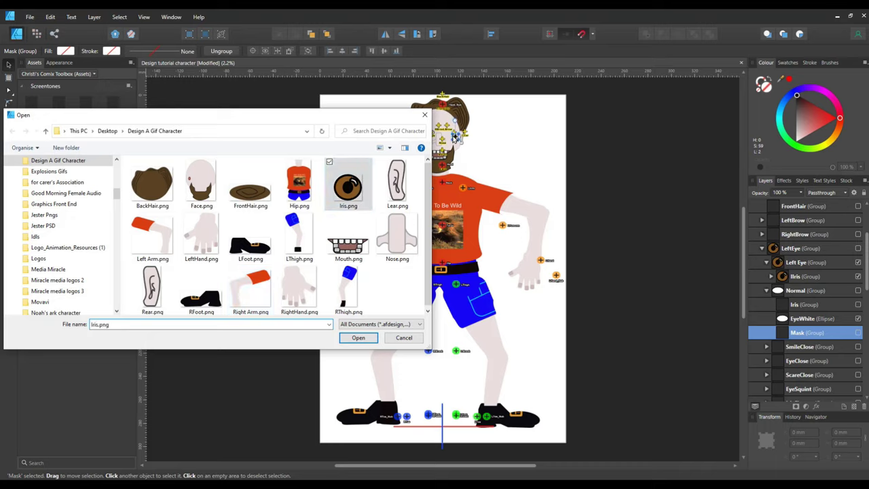
pyautogui.click(358, 338)
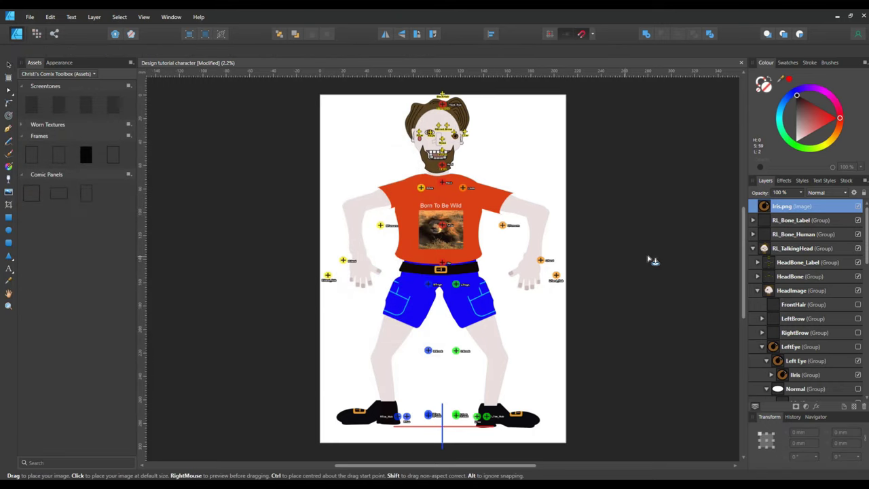
pyautogui.click(495, 159)
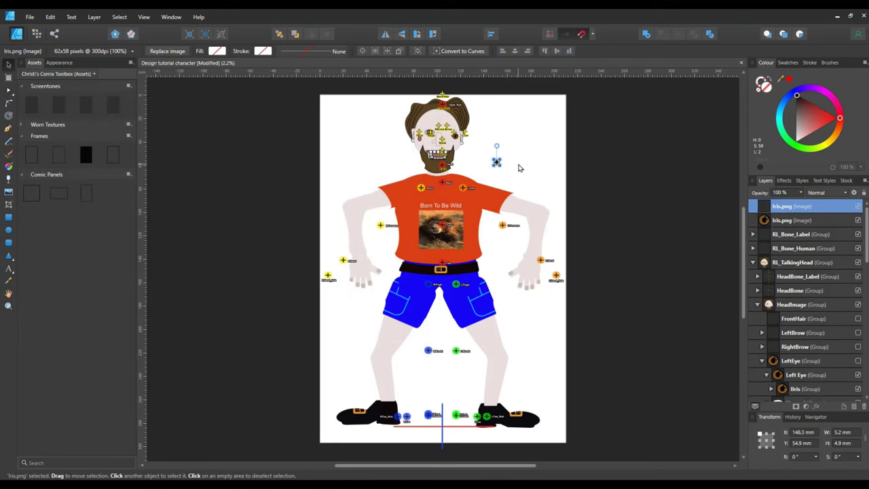
# - Cut the duplicate iris copy and move Iris.png into the Left Eye's Ilris group
pyautogui.click(456, 136)
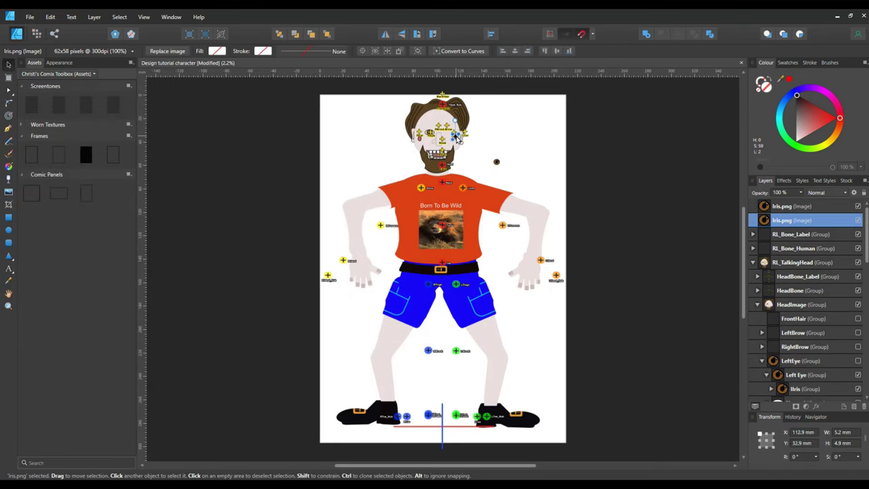
pyautogui.rightClick(456, 136)
pyautogui.click(339, 141)
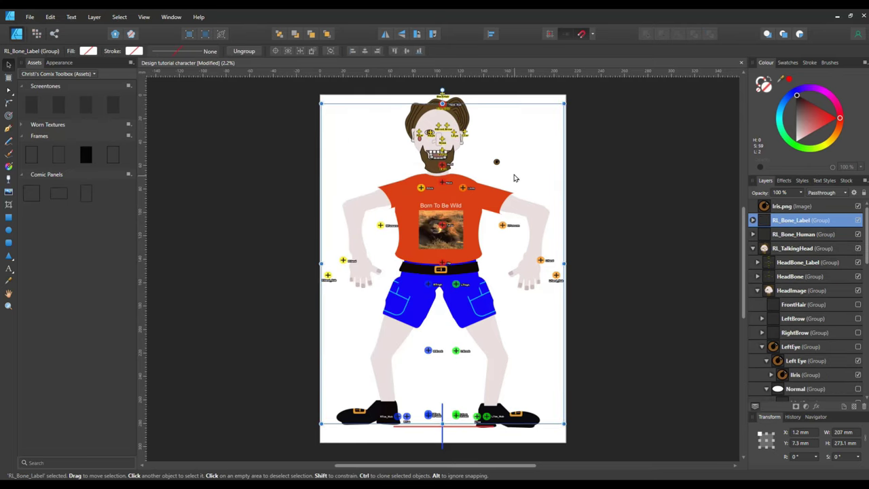
pyautogui.moveTo(498, 166); pyautogui.dragTo(497, 162)
pyautogui.click(663, 230)
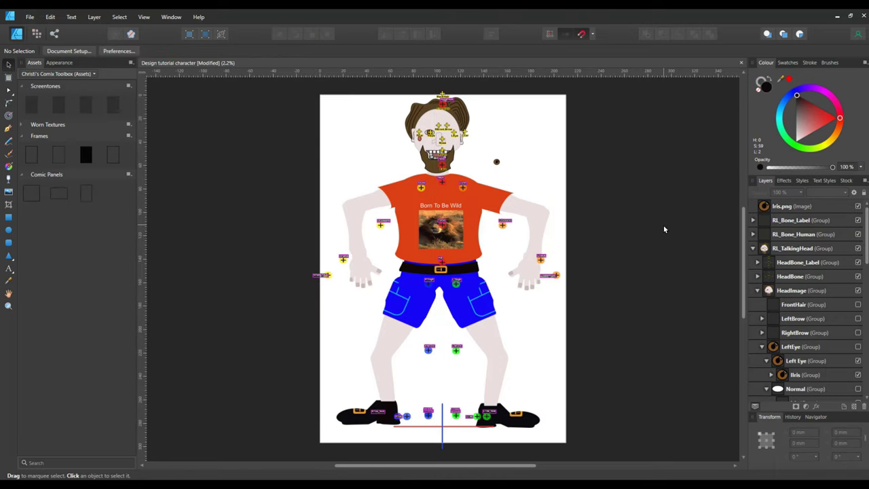
pyautogui.moveTo(791, 207); pyautogui.dragTo(823, 380)
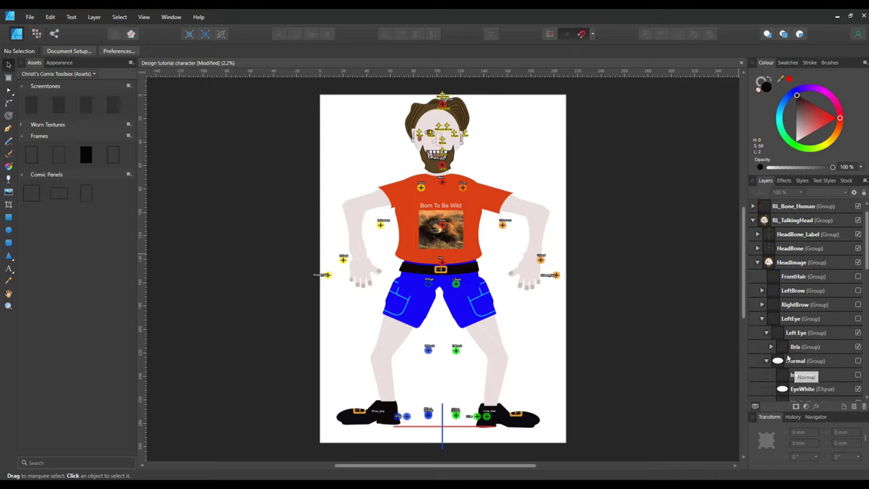
# - Delete the drawn curve, black pupil ellipse and brown iris ellipse from the Ilris group
pyautogui.click(771, 347)
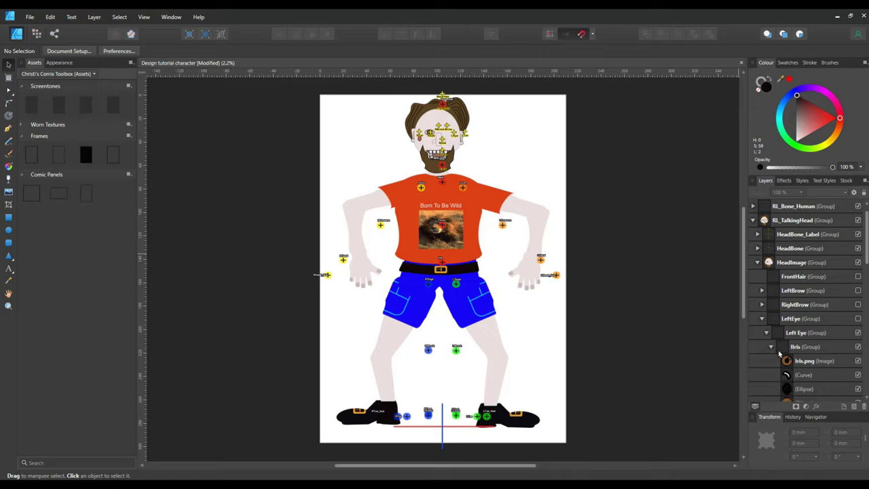
pyautogui.click(815, 376)
pyautogui.rightClick(815, 380)
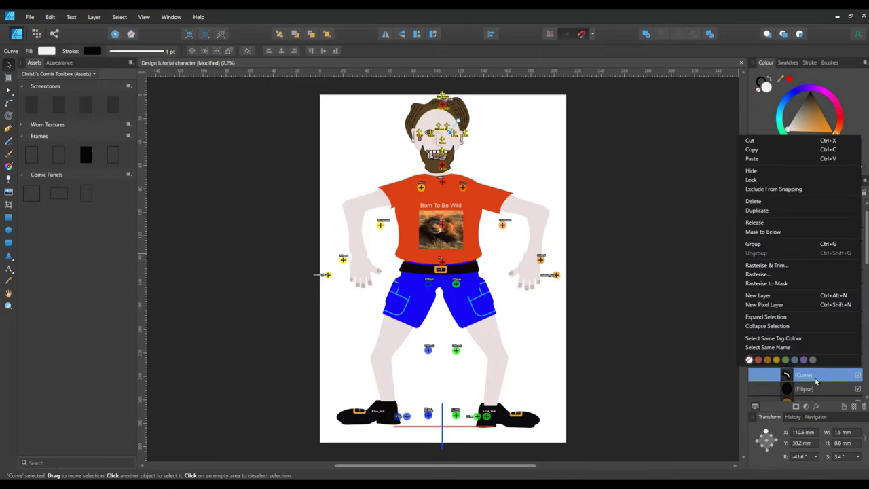
pyautogui.click(753, 202)
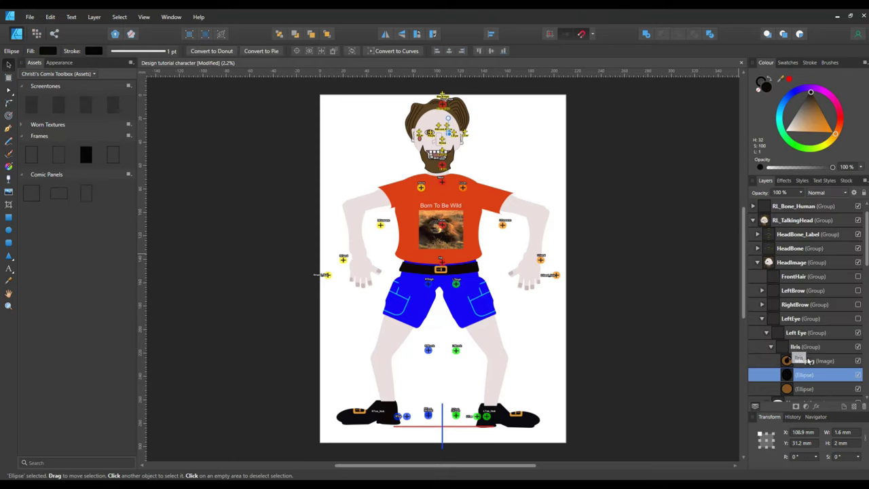
pyautogui.rightClick(806, 373)
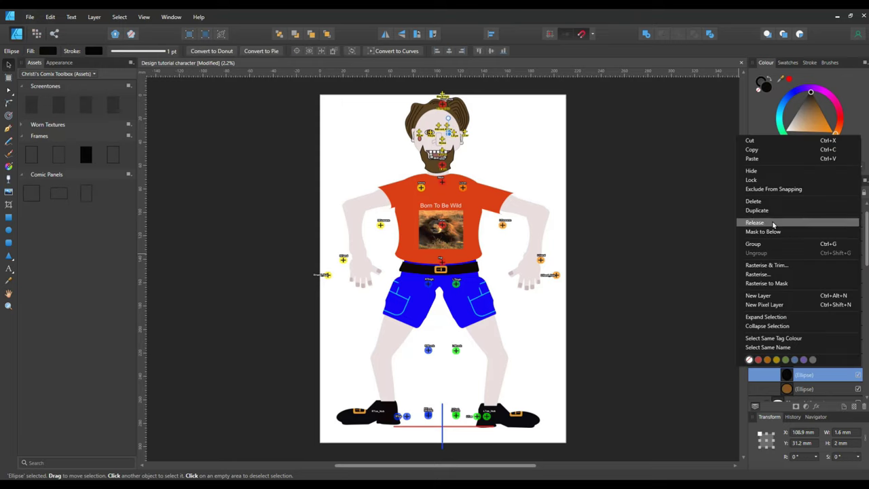
pyautogui.click(753, 201)
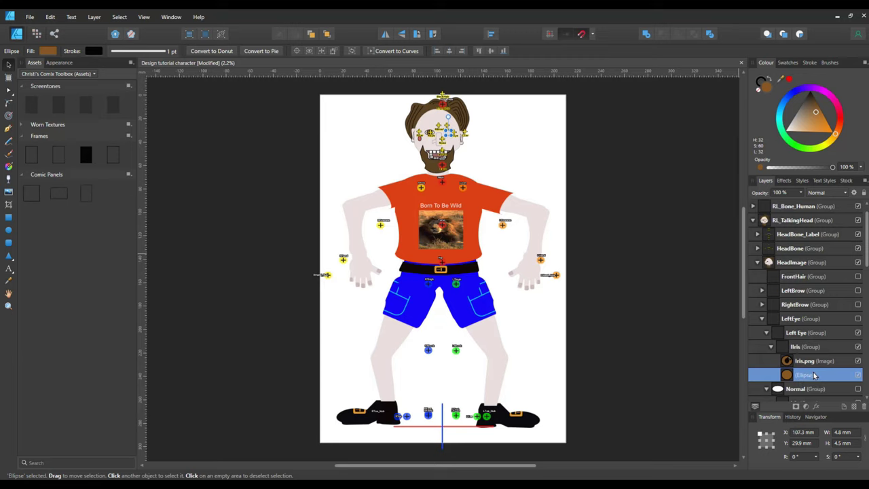
pyautogui.rightClick(814, 375)
pyautogui.click(781, 202)
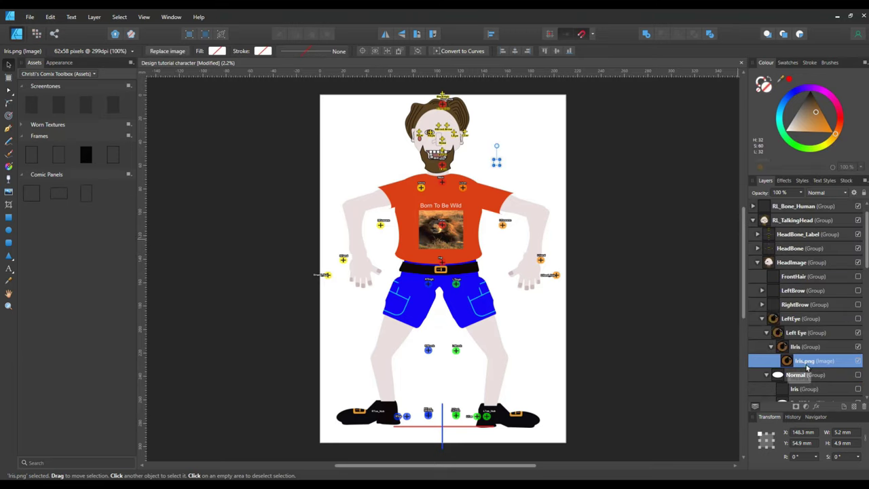
# - Position the iris over the left eye, directly under Left Eye, and rename it Iris
pyautogui.moveTo(497, 168); pyautogui.dragTo(453, 138)
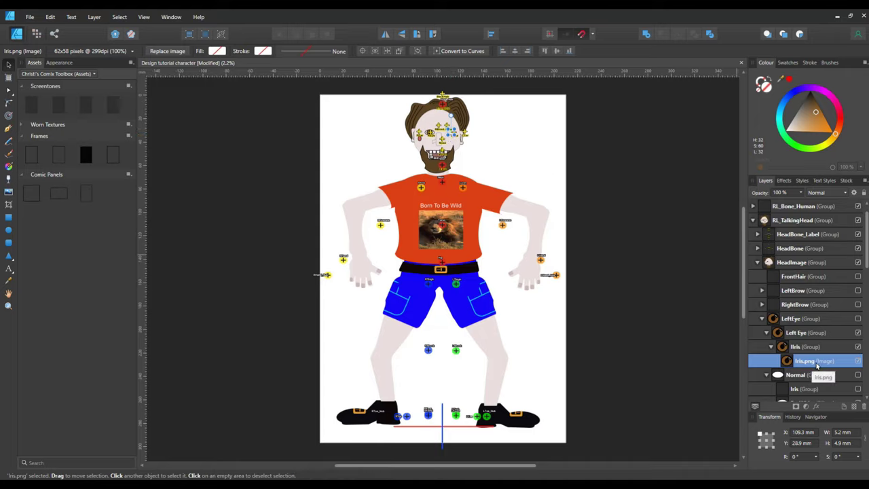
pyautogui.moveTo(816, 365); pyautogui.dragTo(824, 356)
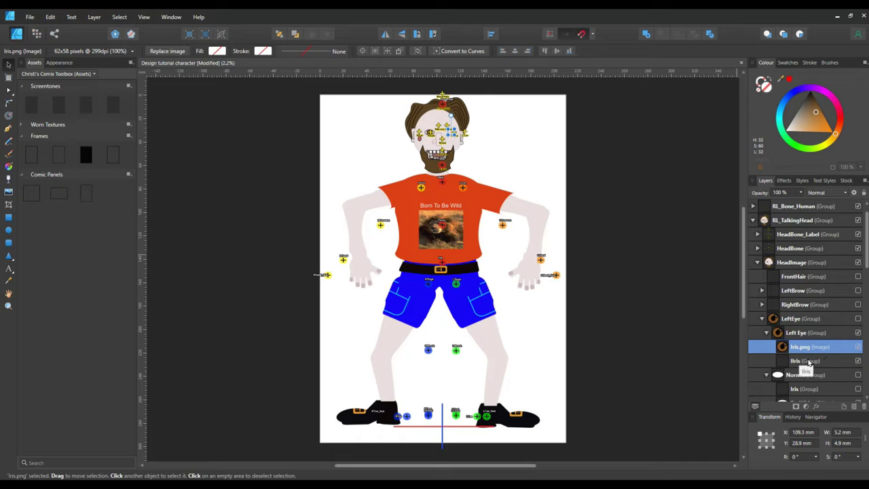
pyautogui.doubleClick(811, 347)
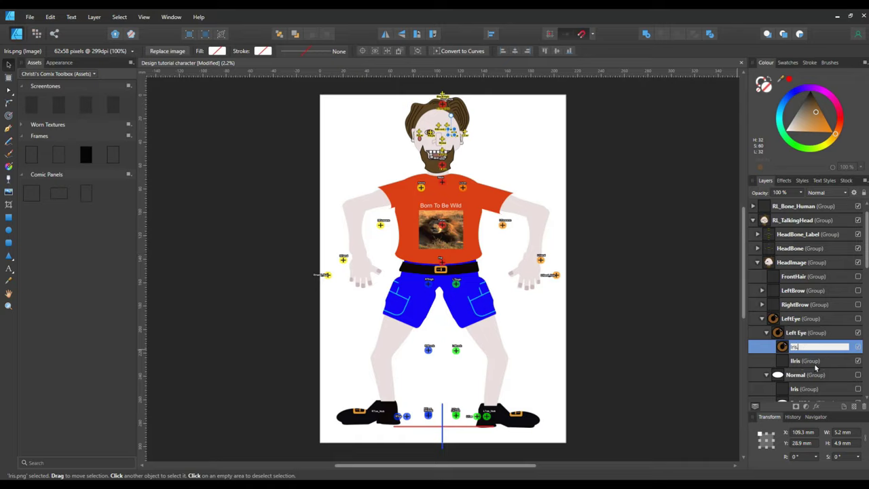
pyautogui.press('BackSpace')
pyautogui.press('Return')
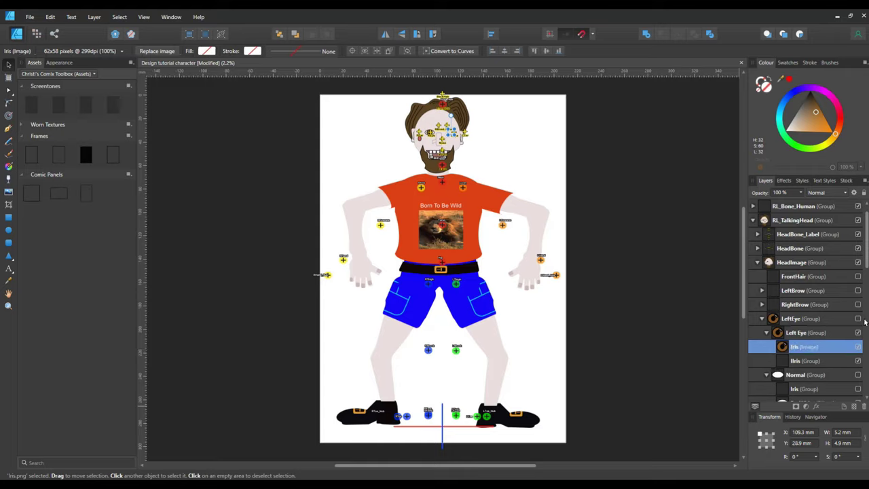
# - Nudge the Iris image into place and delete the leftover empty Iris group
pyautogui.click(654, 295)
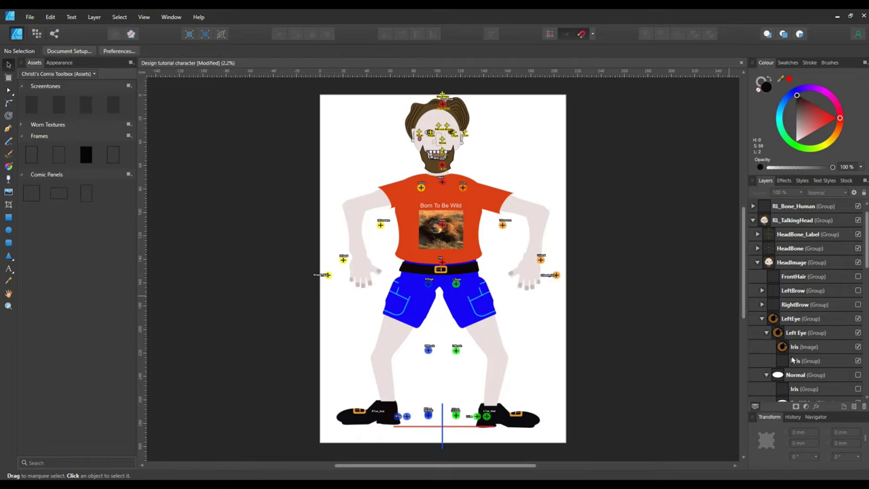
pyautogui.click(787, 347)
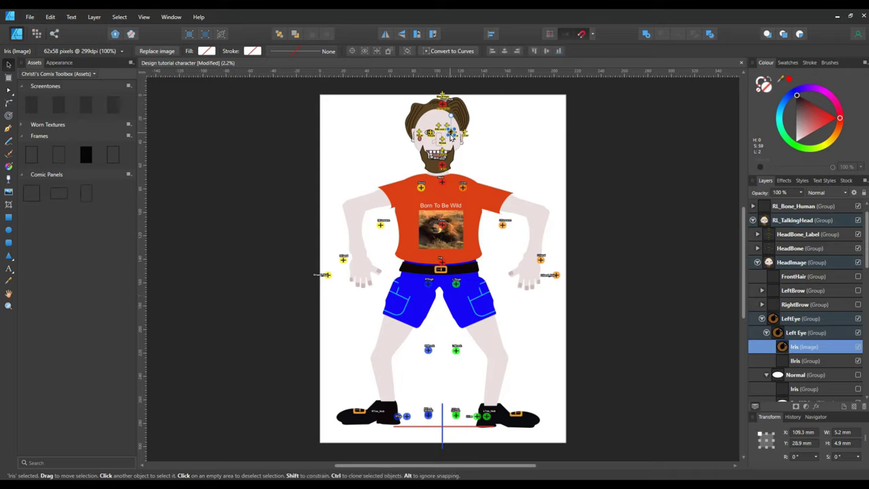
pyautogui.moveTo(447, 138); pyautogui.dragTo(449, 136)
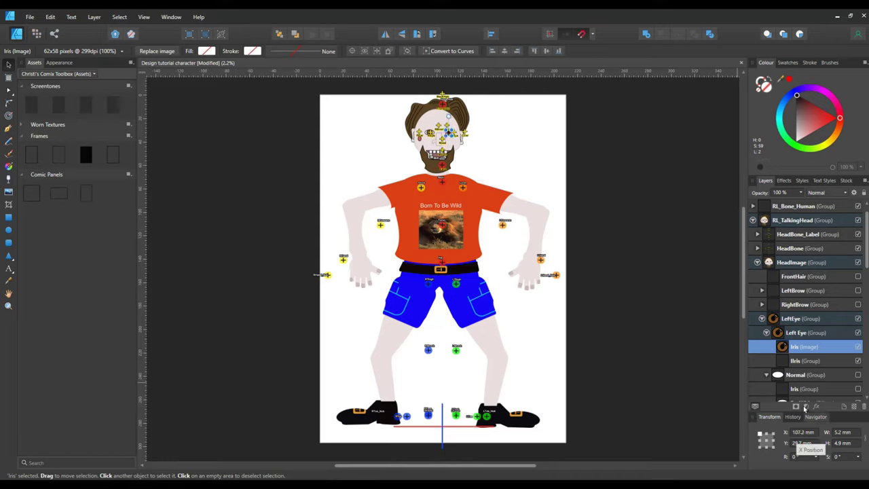
pyautogui.click(804, 361)
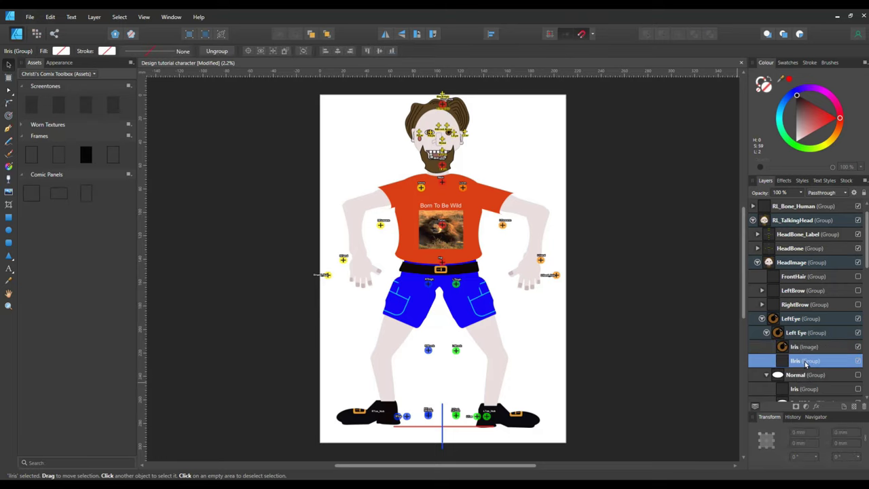
pyautogui.rightClick(803, 363)
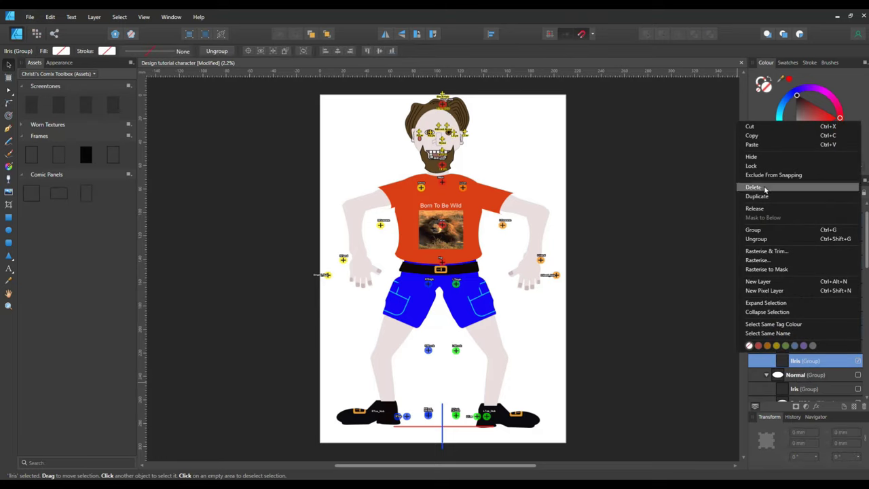
pyautogui.click(755, 239)
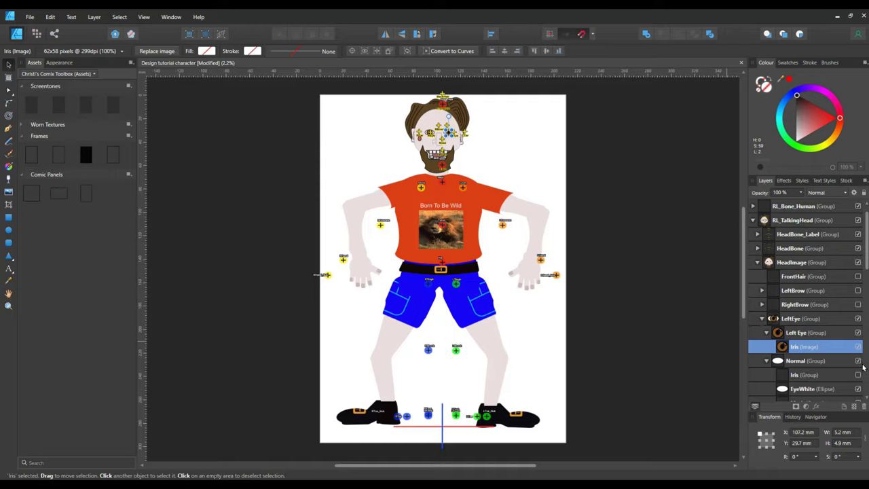
pyautogui.click(611, 286)
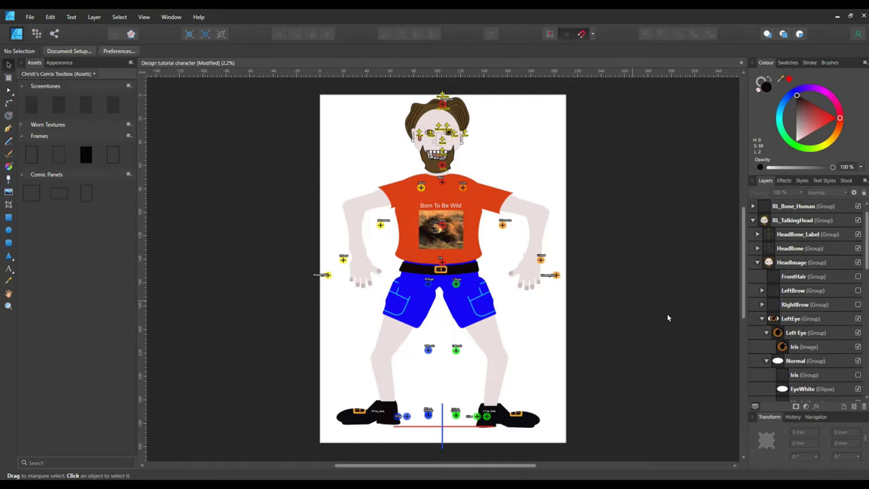
# - Move the Right Brow curve into HeadImage as RightBrow and delete the old RightBrow group
pyautogui.click(762, 319)
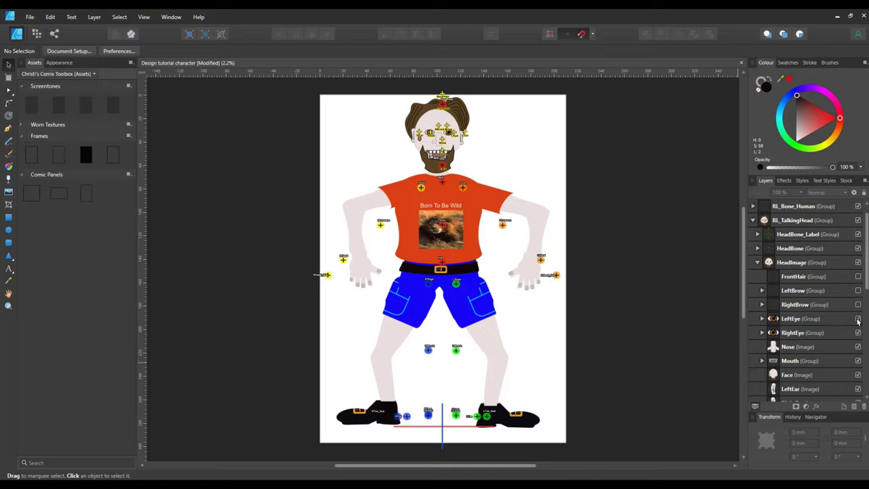
pyautogui.scroll(-5, 866, 397)
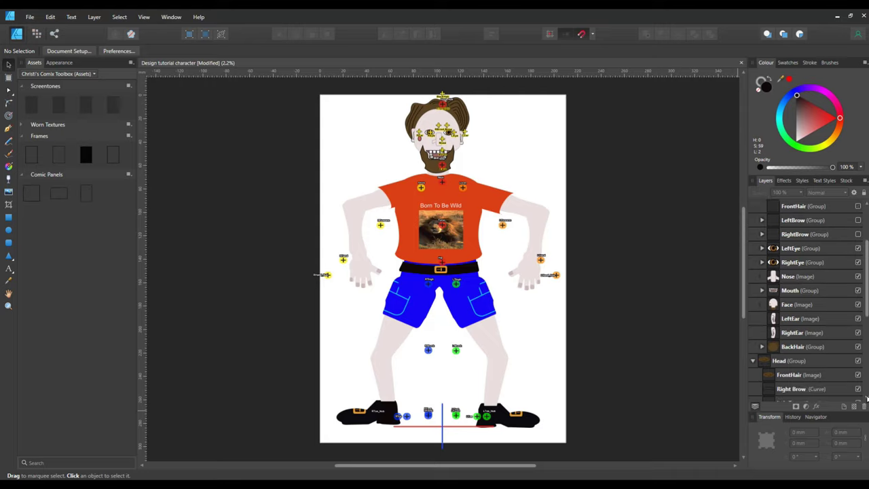
pyautogui.moveTo(799, 262); pyautogui.dragTo(812, 229)
pyautogui.moveTo(812, 223); pyautogui.dragTo(802, 296)
pyautogui.doubleClick(802, 292)
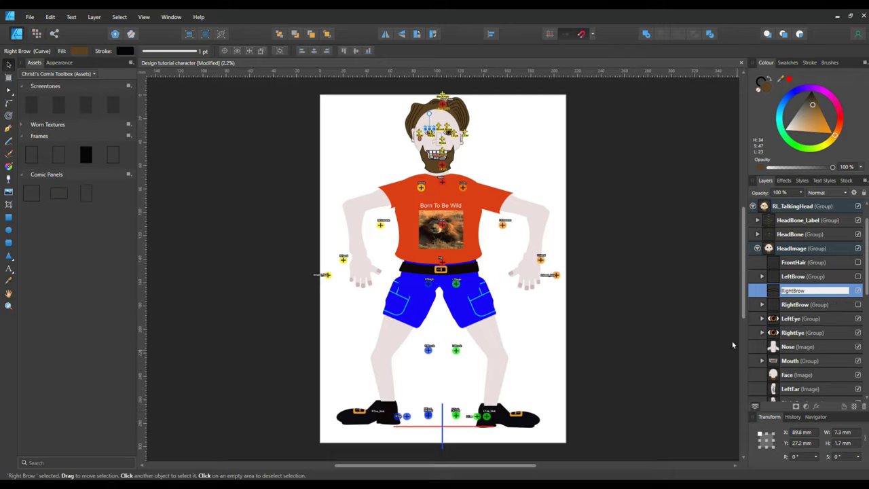
pyautogui.rightClick(799, 306)
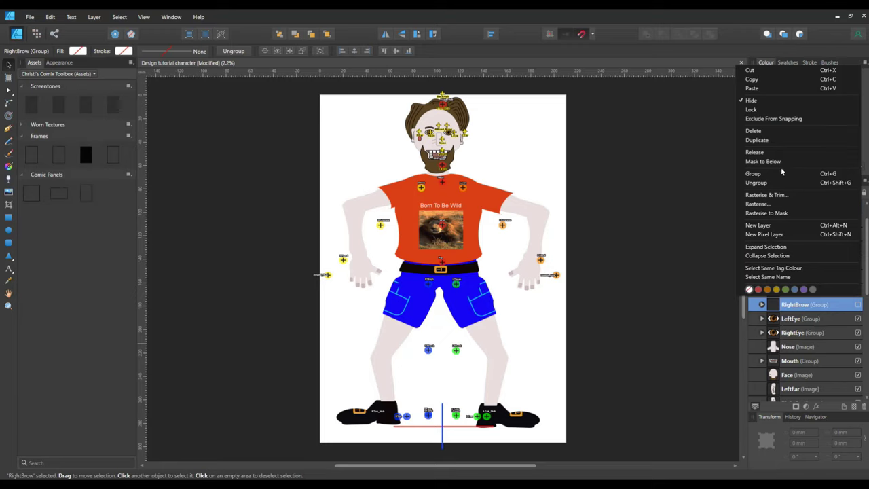
pyautogui.click(777, 132)
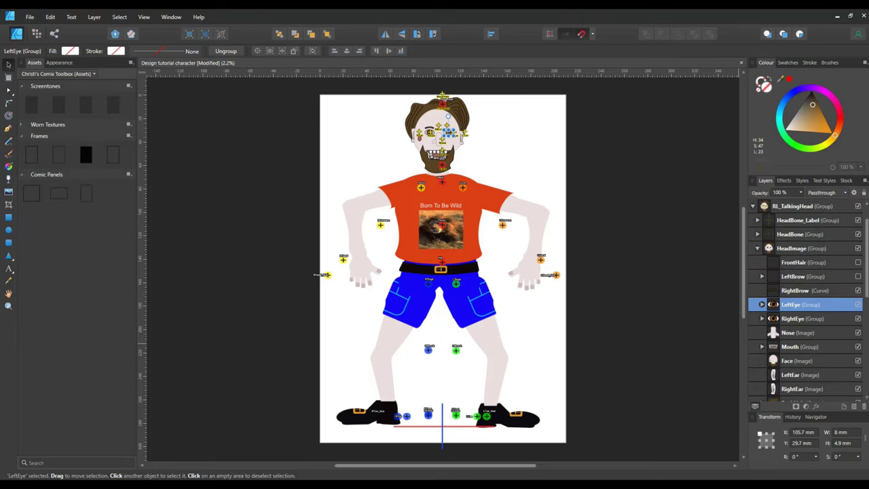
# - Move the Left Brow curve into HeadImage, rename it LeftBrow, and delete the old LeftBrow group
pyautogui.moveTo(866, 296); pyautogui.dragTo(866, 351)
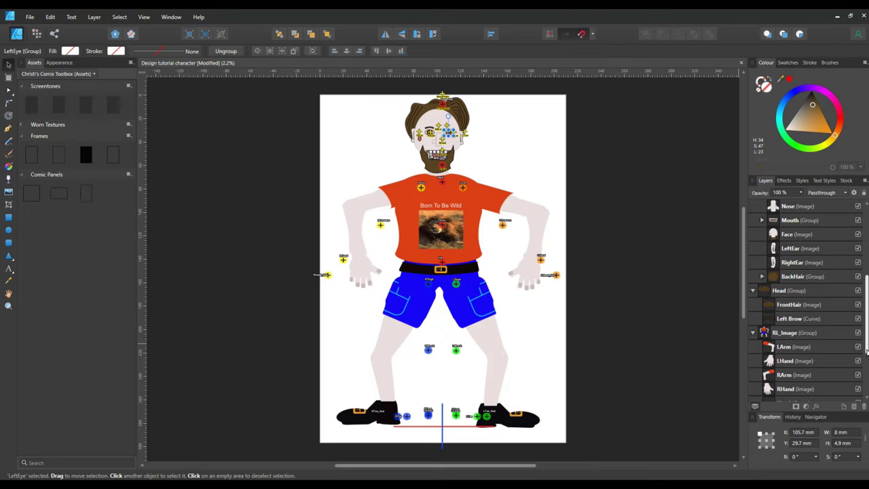
pyautogui.click(785, 320)
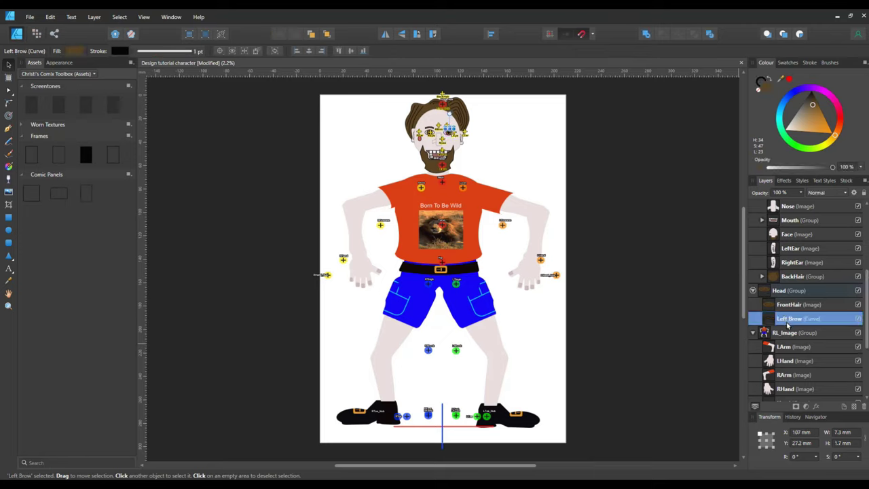
pyautogui.moveTo(787, 324); pyautogui.dragTo(818, 270)
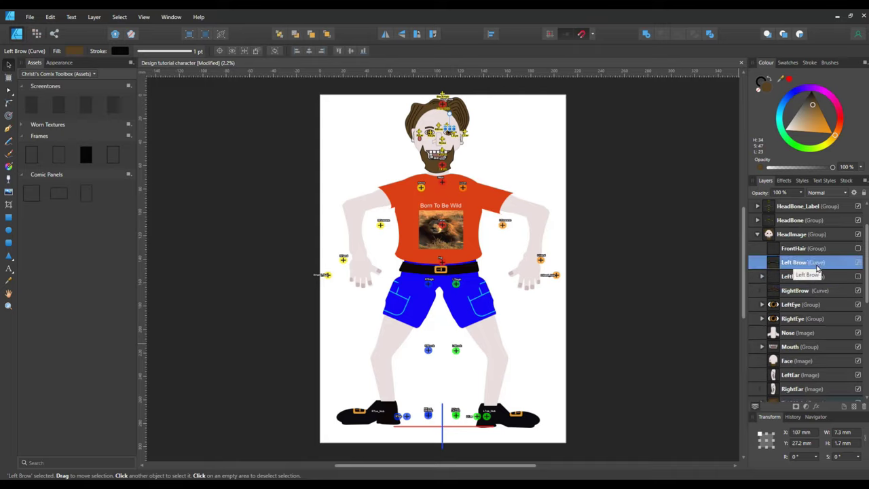
pyautogui.doubleClick(797, 265)
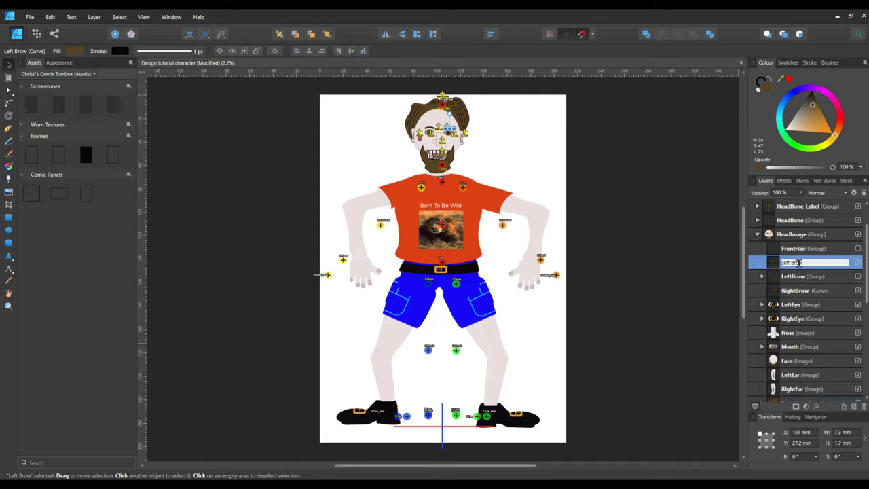
pyautogui.click(793, 263)
pyautogui.press('Return')
pyautogui.rightClick(807, 277)
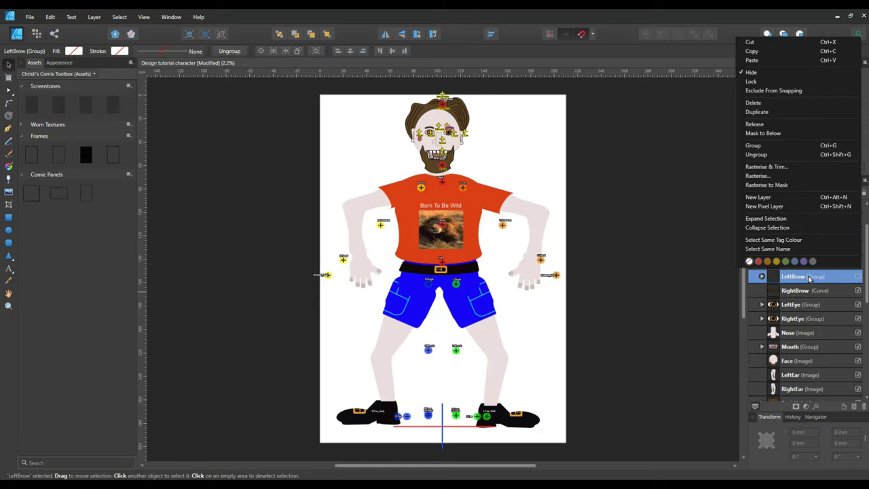
pyautogui.click(777, 104)
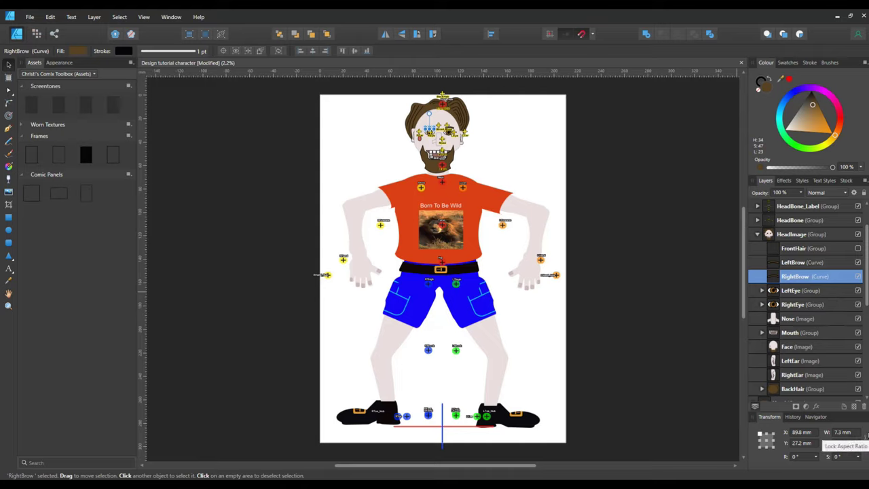
# - Move the FrontHair image into HeadImage and delete the emptied FrontHair group
pyautogui.moveTo(866, 301); pyautogui.dragTo(866, 345)
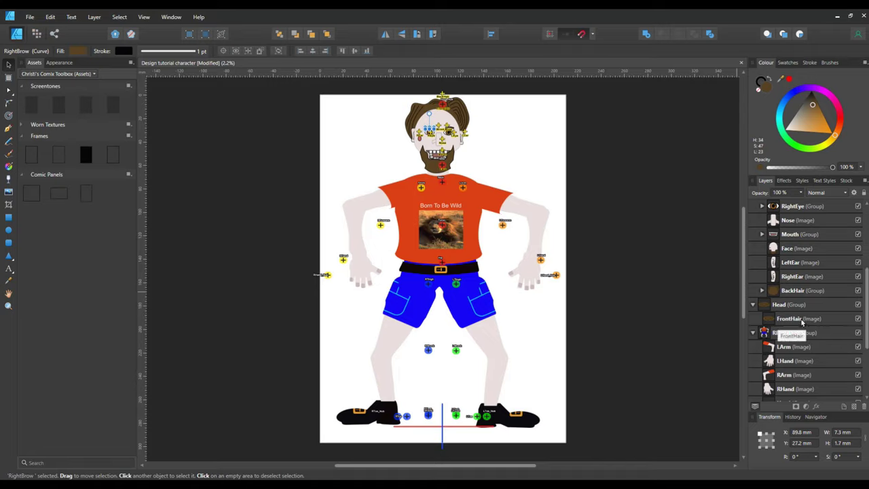
pyautogui.scroll(2, 835, 213)
pyautogui.scroll(2, 840, 200)
pyautogui.moveTo(811, 253); pyautogui.dragTo(817, 278)
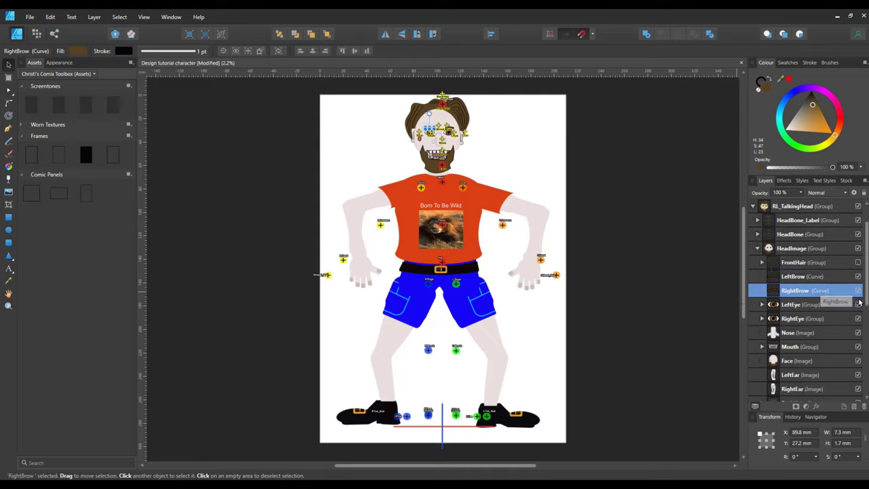
pyautogui.click(761, 263)
pyautogui.moveTo(806, 278); pyautogui.dragTo(818, 262)
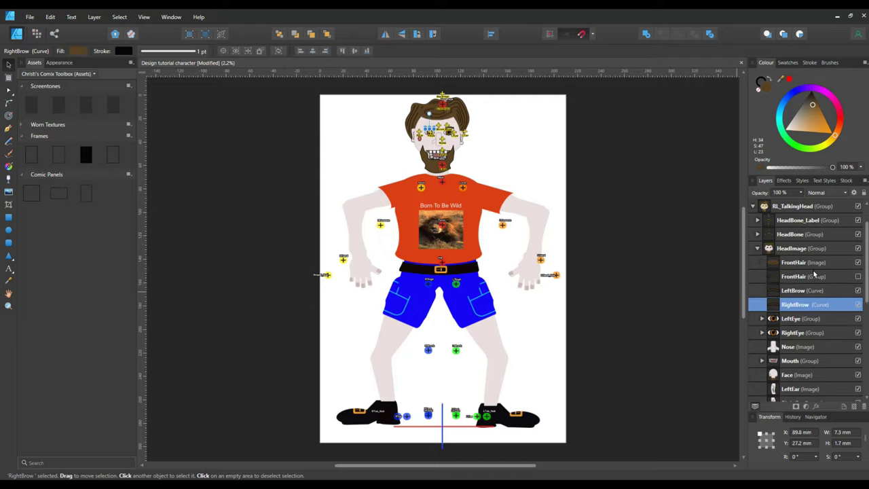
pyautogui.rightClick(811, 281)
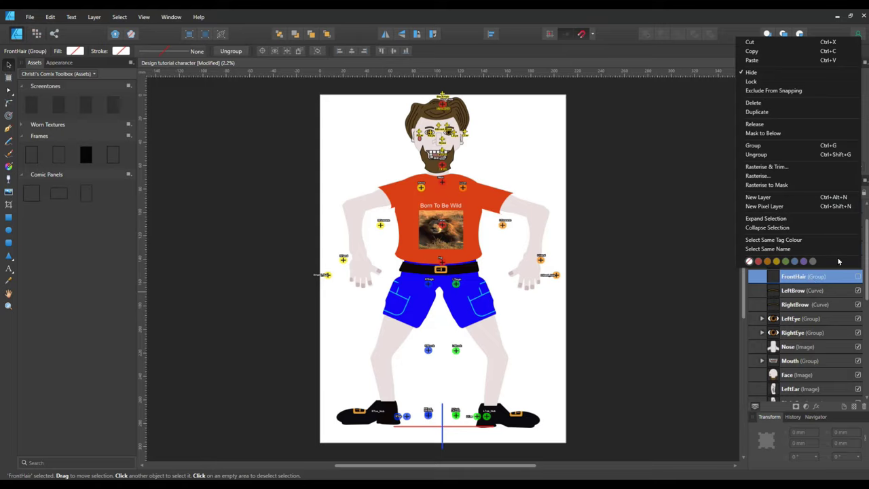
pyautogui.click(768, 103)
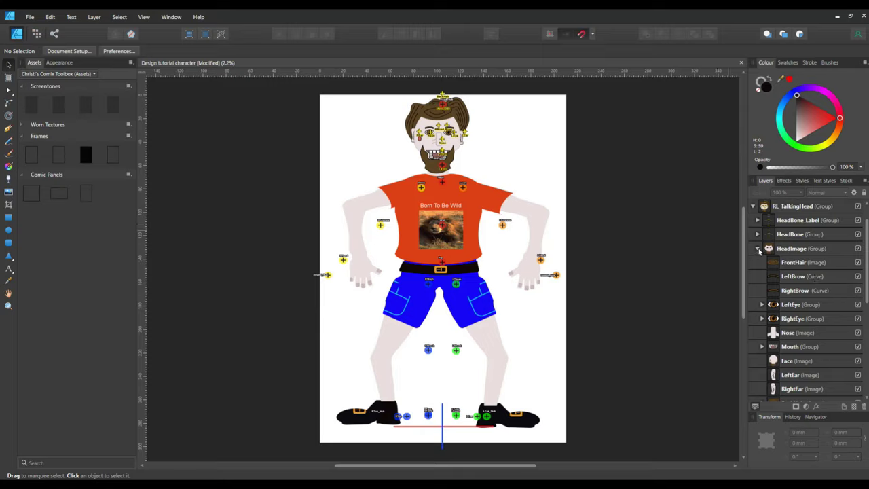
# - Delete the old empty Head group and deselect everything
pyautogui.scroll(-5, 867, 324)
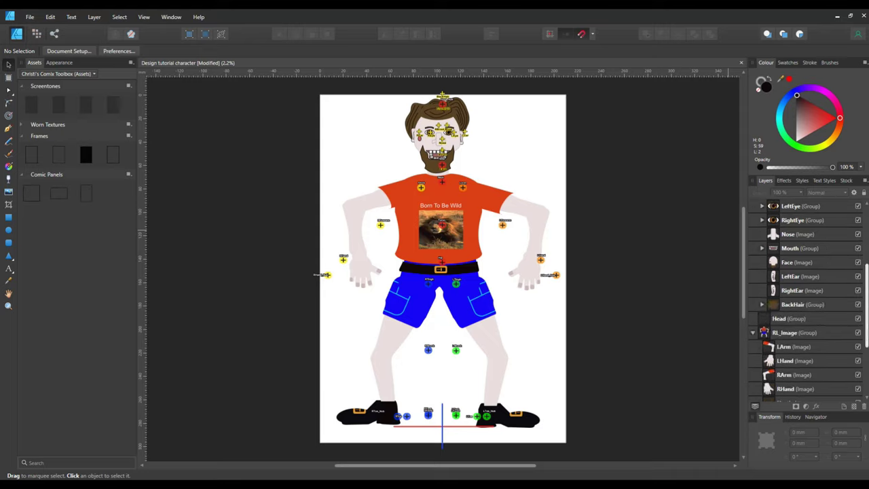
pyautogui.scroll(-1, 792, 306)
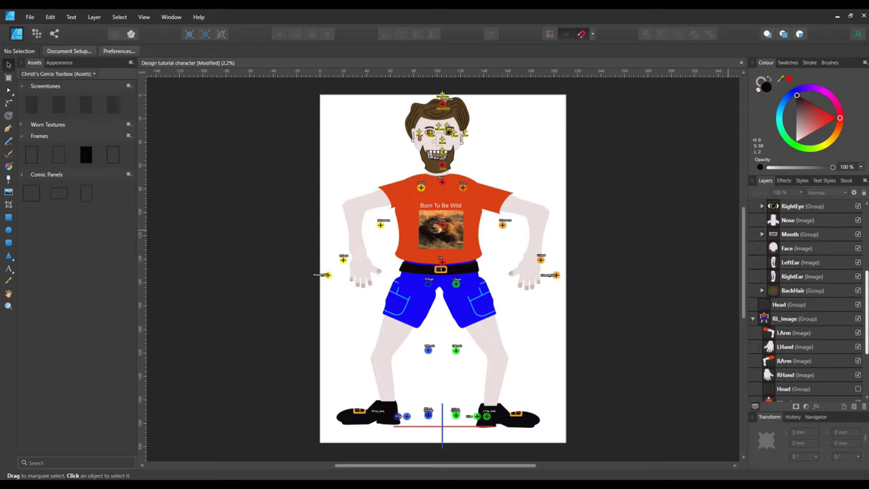
pyautogui.rightClick(792, 306)
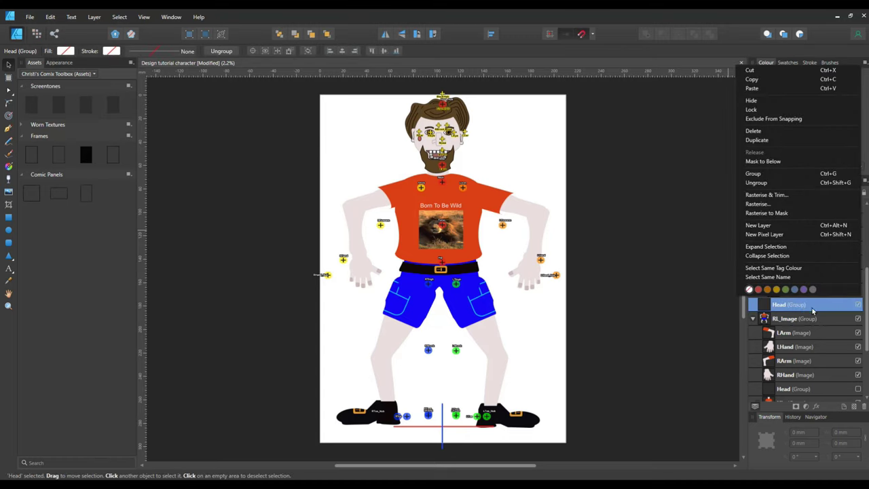
pyautogui.click(773, 131)
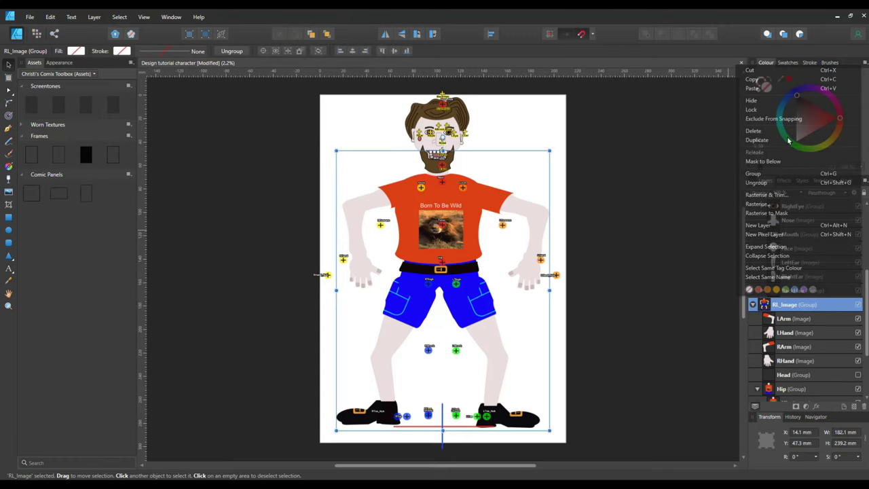
pyautogui.moveTo(867, 306); pyautogui.dragTo(866, 251)
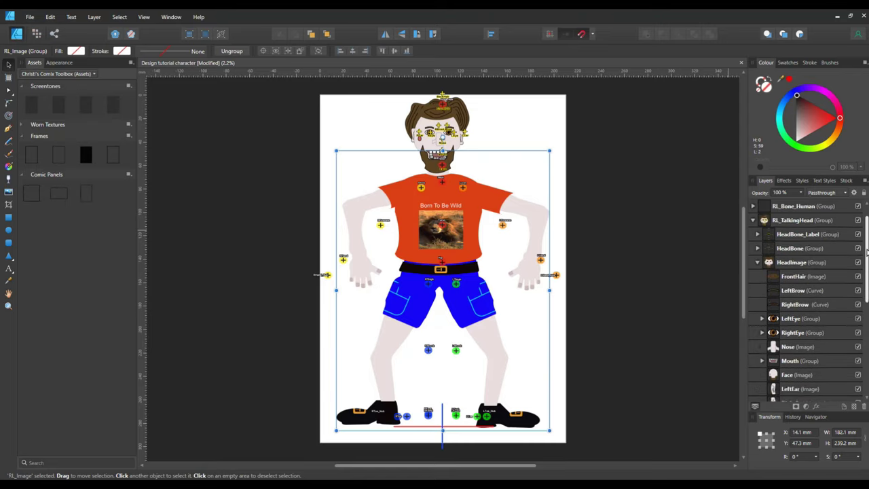
pyautogui.click(640, 308)
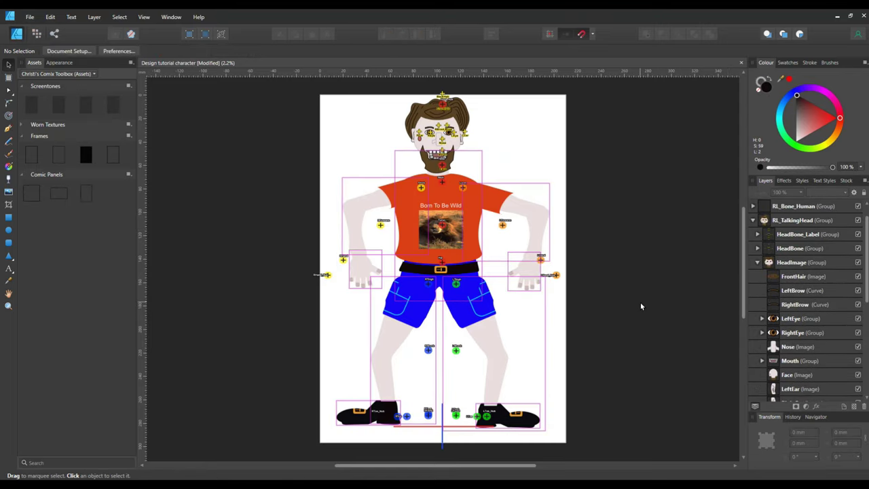
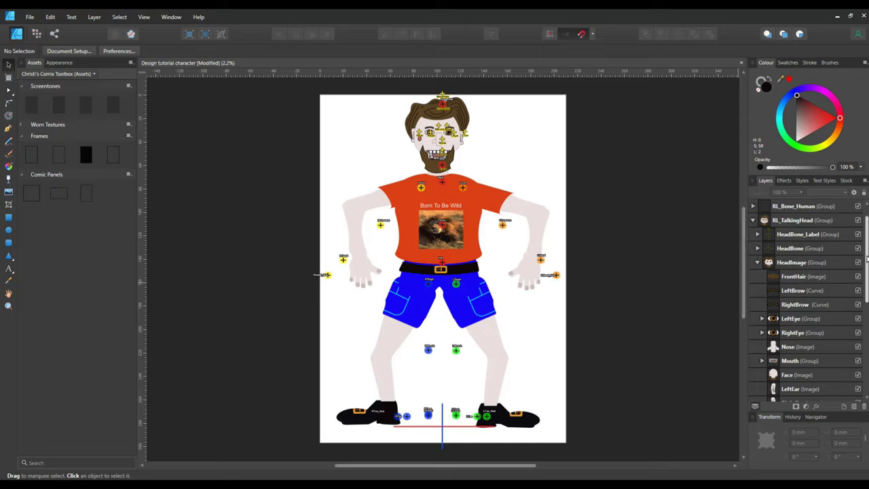
# - Expand the rig's left-arm layers; place LHand_Nub on the fingertips and LHand on the wrist
pyautogui.scroll(1, 867, 258)
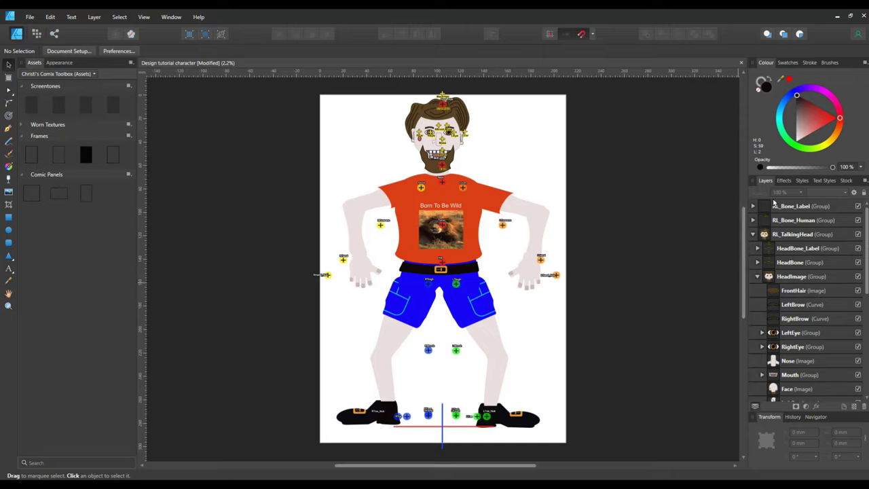
pyautogui.click(753, 220)
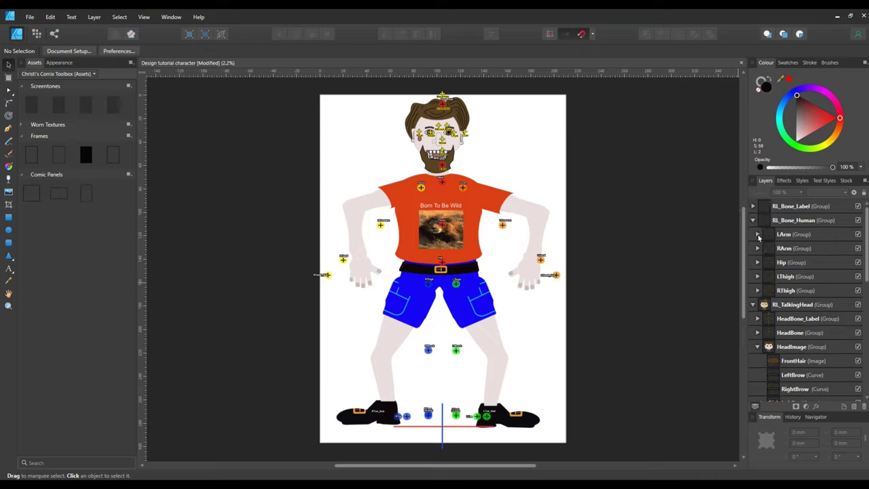
pyautogui.click(757, 234)
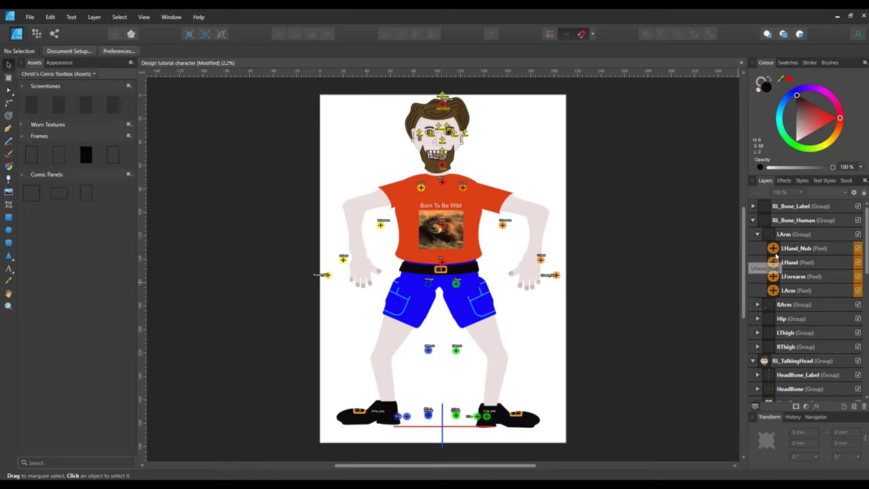
pyautogui.click(773, 250)
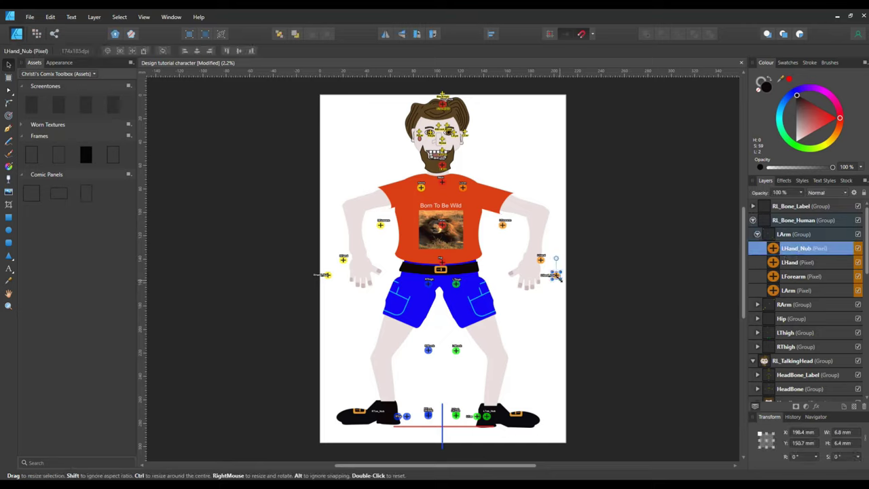
pyautogui.moveTo(555, 278); pyautogui.dragTo(524, 291)
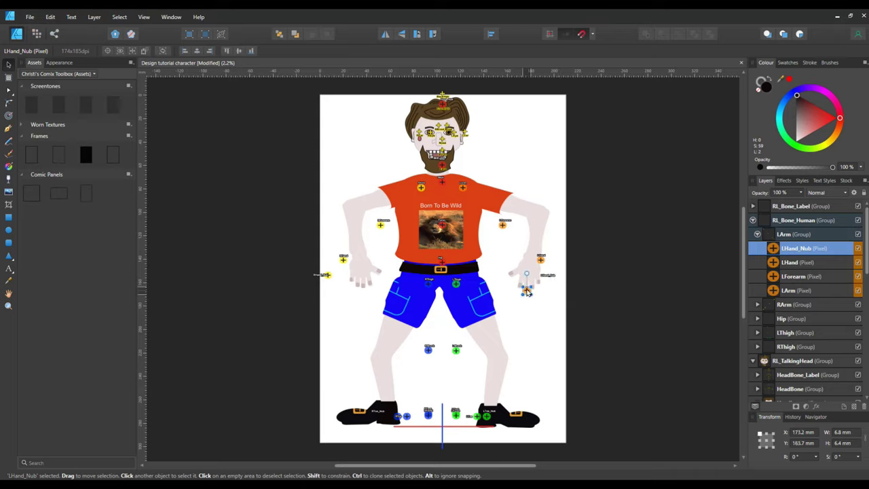
pyautogui.click(774, 265)
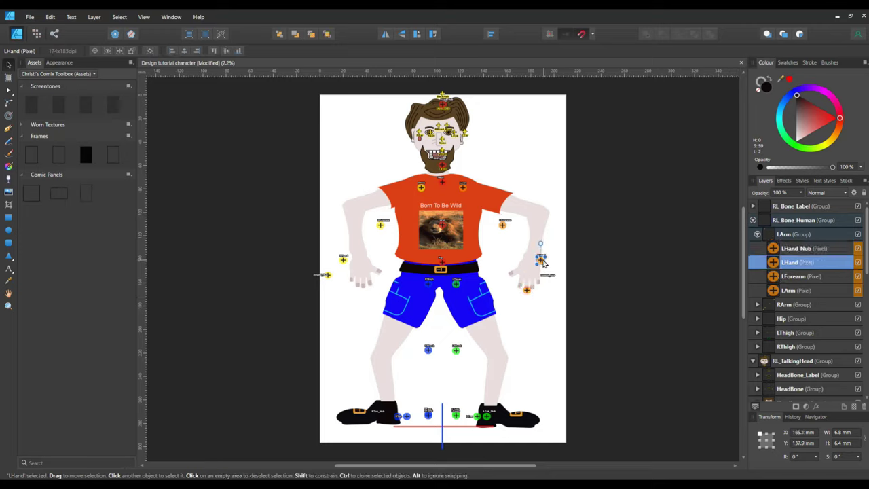
pyautogui.moveTo(542, 264); pyautogui.dragTo(533, 253)
# - Move LForearm to the left elbow and LArm onto the left shoulder (X 127.9 mm, Y 78.4 mm)
pyautogui.moveTo(788, 280); pyautogui.dragTo(777, 281)
pyautogui.click(778, 278)
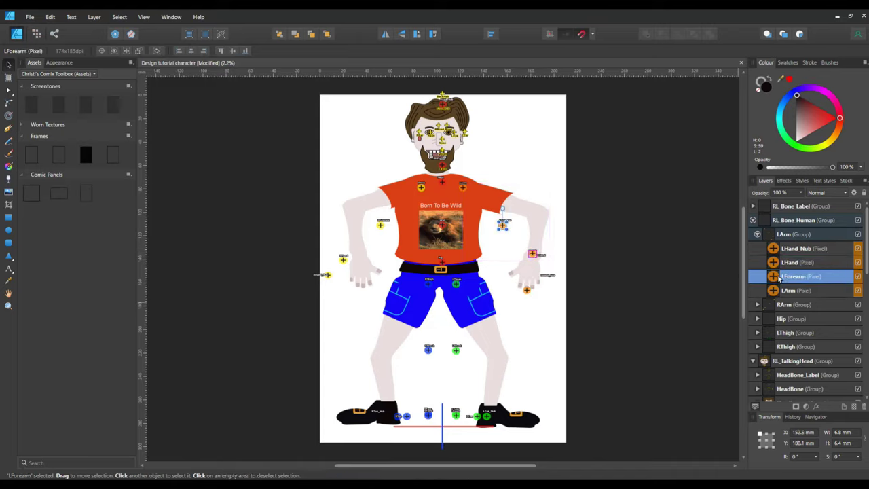
pyautogui.moveTo(504, 230); pyautogui.dragTo(542, 218)
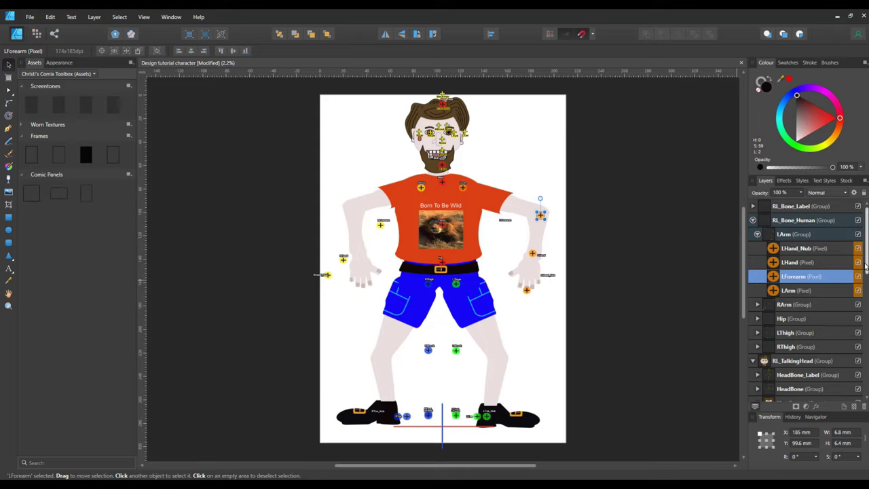
pyautogui.moveTo(868, 266); pyautogui.dragTo(868, 361)
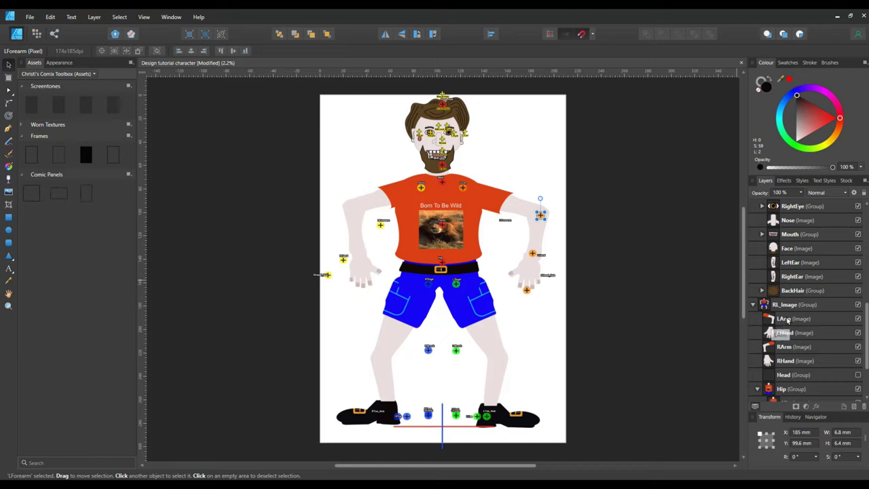
pyautogui.click(787, 319)
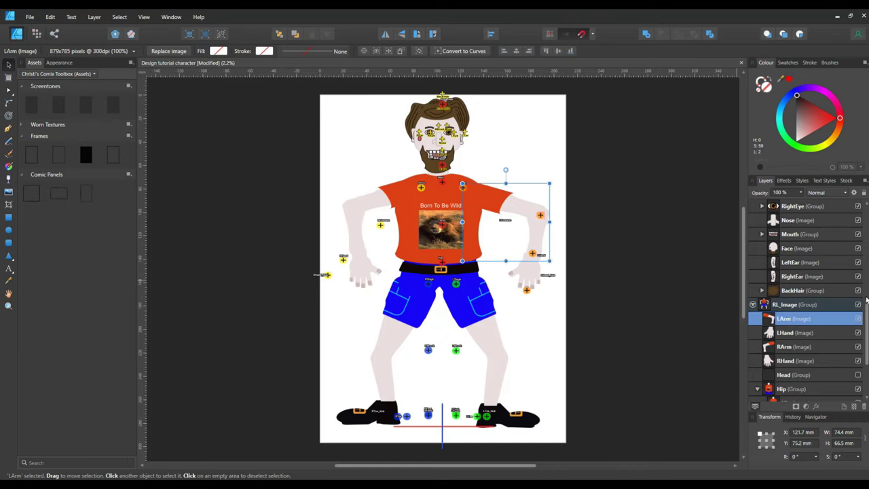
pyautogui.scroll(5, 868, 296)
pyautogui.moveTo(866, 287); pyautogui.dragTo(866, 251)
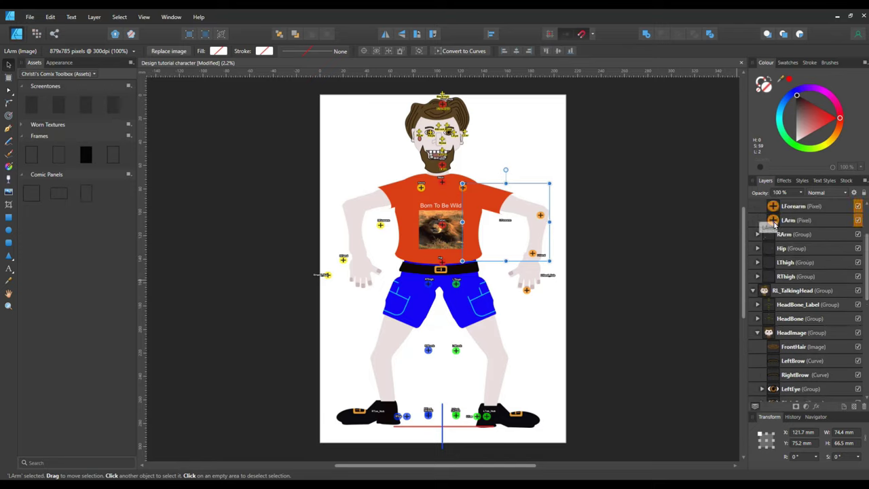
pyautogui.click(772, 222)
pyautogui.moveTo(461, 192); pyautogui.dragTo(475, 195)
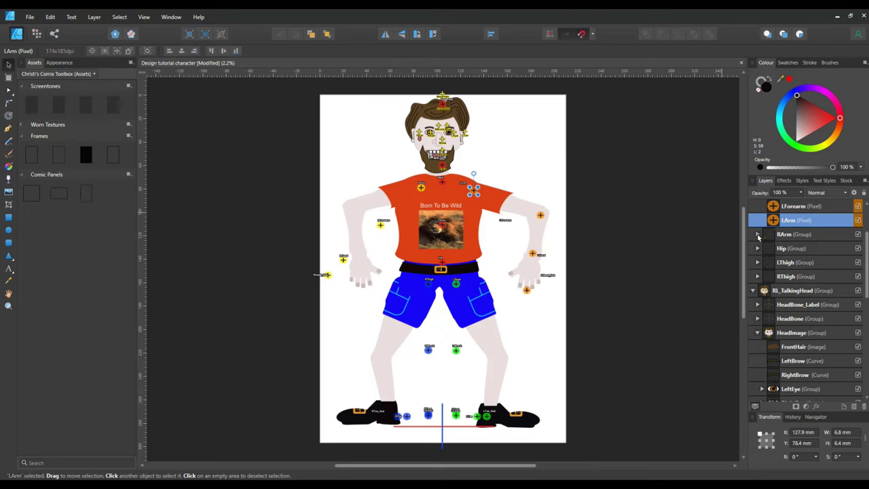
pyautogui.click(758, 234)
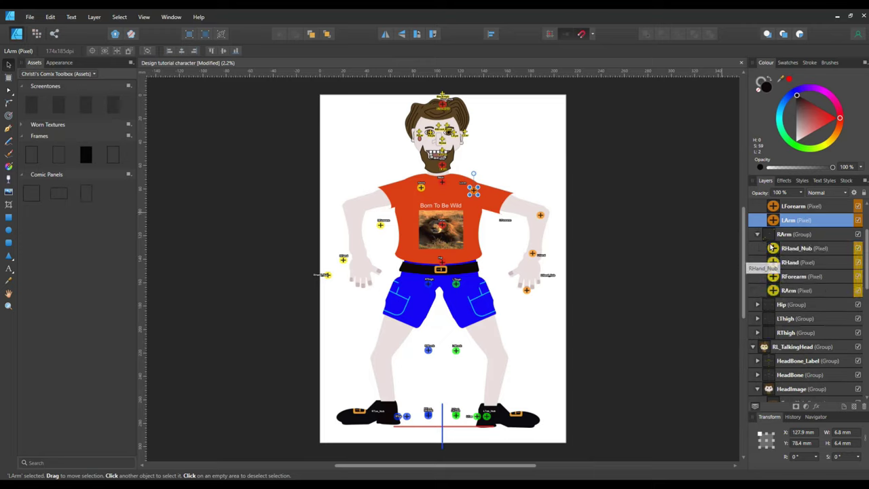
# - Place RHand_Nub, RHand and RForearm on the right hand, wrist and elbow; put RArm at X 68.7 mm, Y 75.2 mm
pyautogui.click(773, 247)
pyautogui.moveTo(334, 282); pyautogui.dragTo(370, 293)
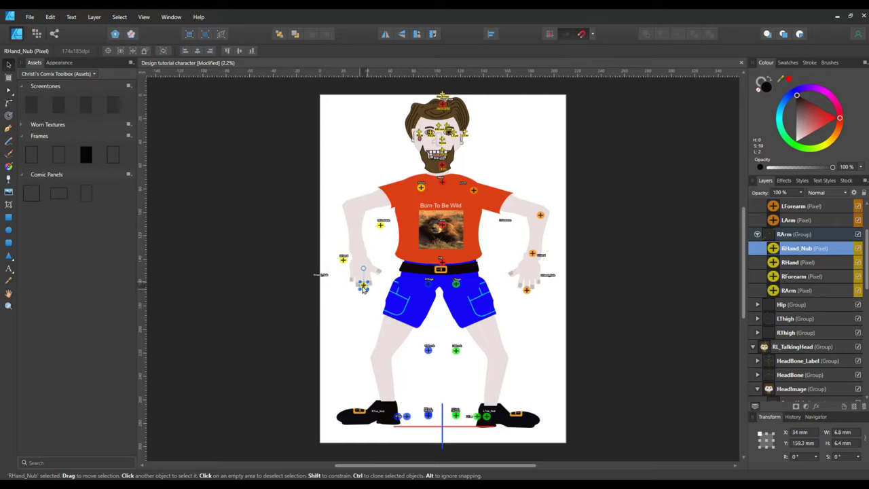
pyautogui.click(774, 263)
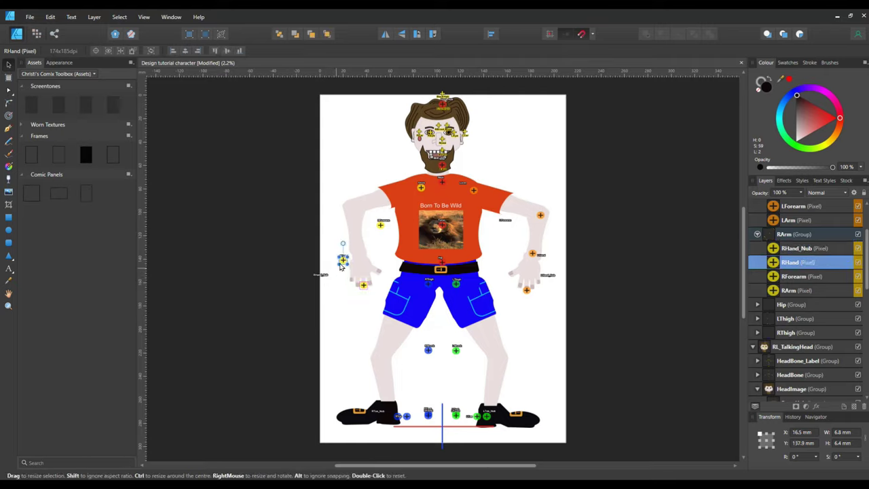
pyautogui.moveTo(344, 263); pyautogui.dragTo(360, 259)
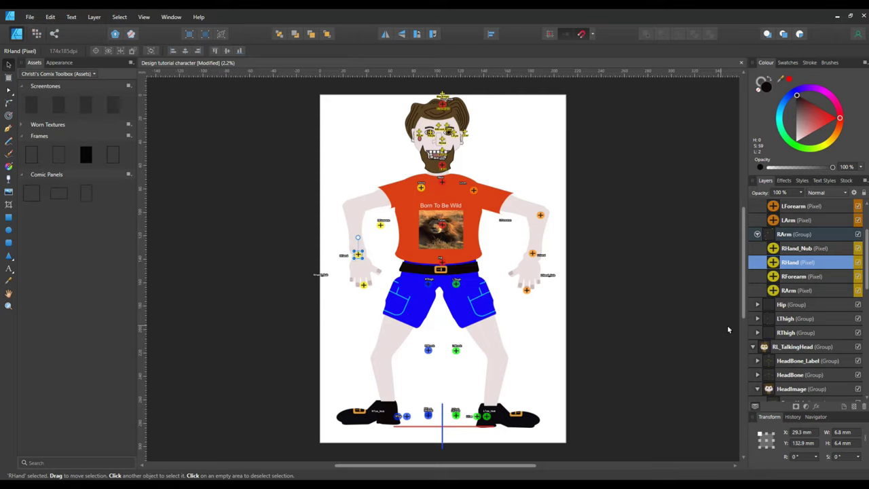
pyautogui.click(781, 276)
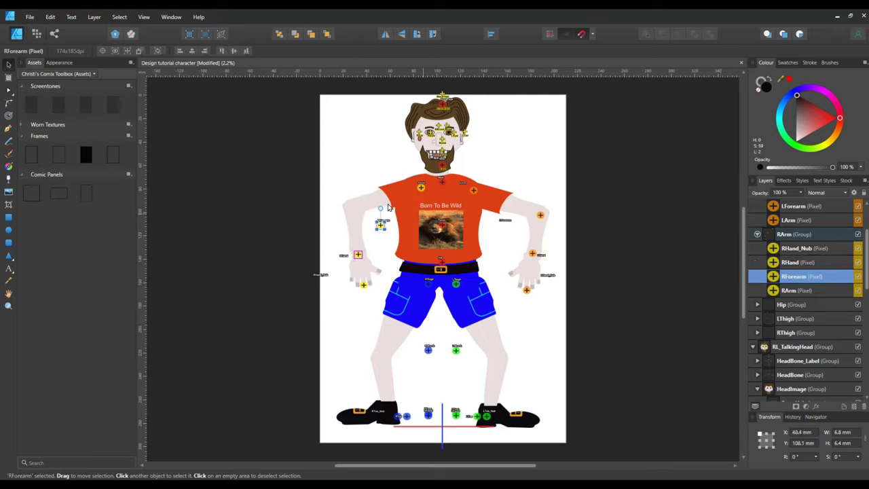
pyautogui.moveTo(382, 229); pyautogui.dragTo(351, 215)
pyautogui.click(776, 292)
pyautogui.moveTo(421, 189); pyautogui.dragTo(406, 190)
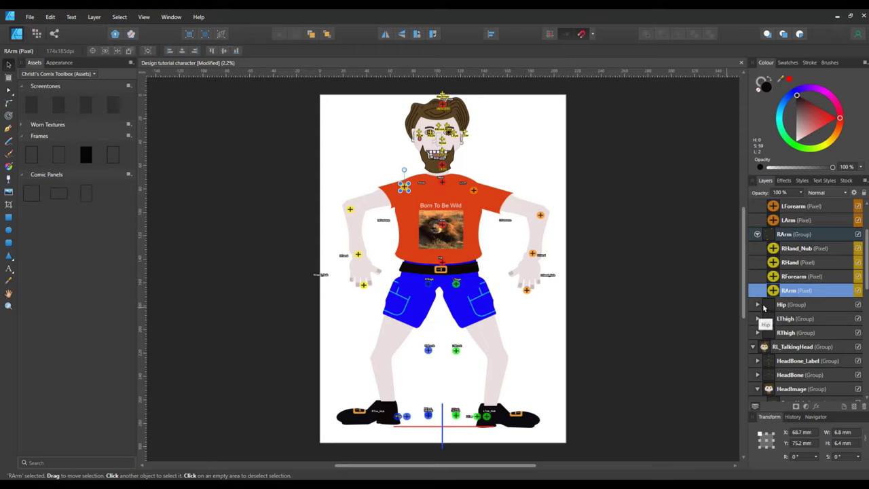
pyautogui.click(757, 305)
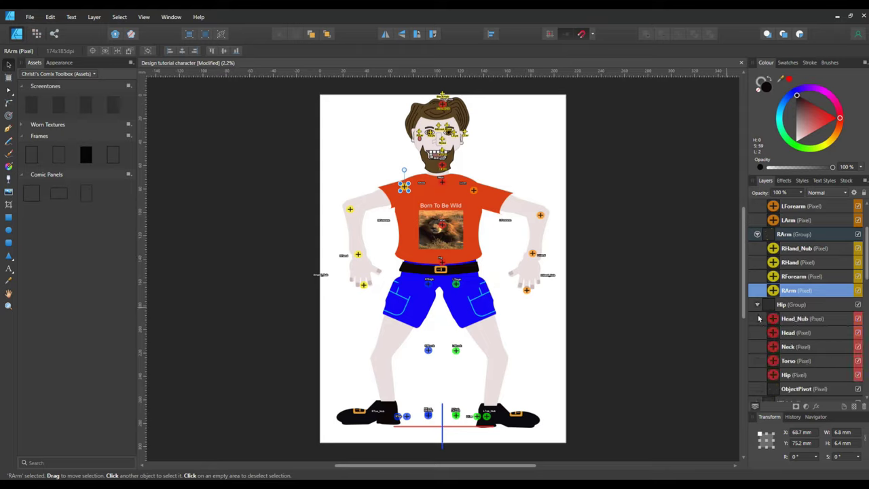
# - Move the Head_Nub marker to the top of the head and the Head marker onto the head
pyautogui.click(773, 319)
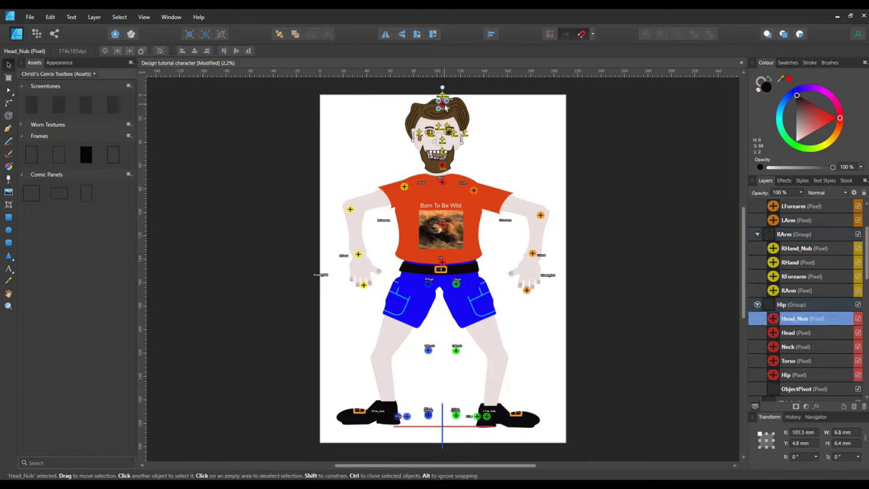
pyautogui.moveTo(440, 104); pyautogui.dragTo(436, 105)
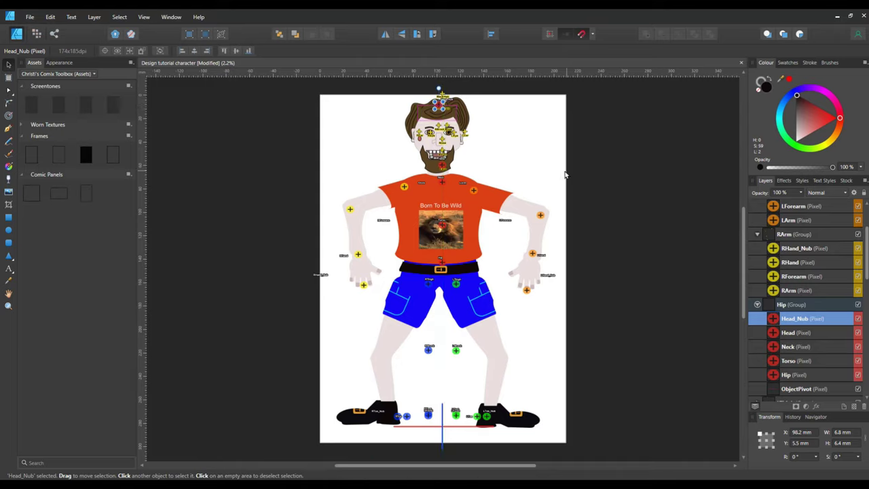
pyautogui.click(788, 332)
pyautogui.moveTo(451, 146)
pyautogui.mouseDown()
pyautogui.moveTo(447, 168)
pyautogui.moveTo(442, 153)
pyautogui.mouseUp()
pyautogui.moveTo(440, 143); pyautogui.dragTo(443, 147)
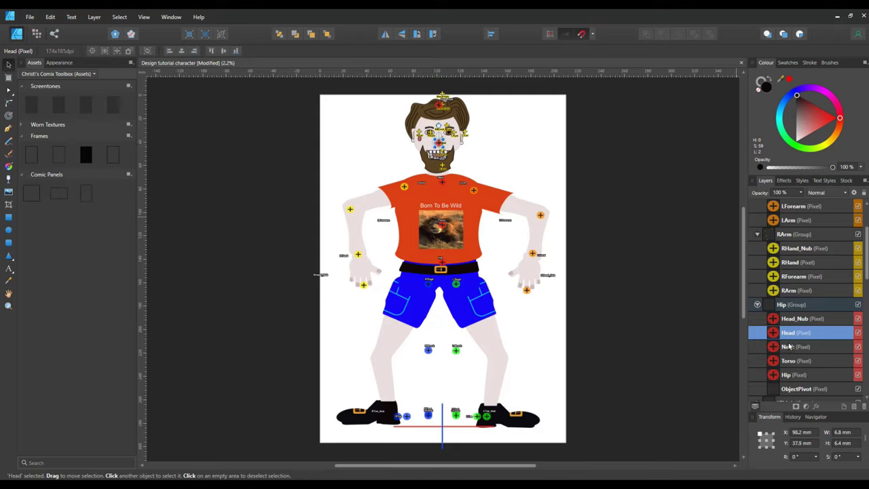
# - Place the Neck, Torso and Hip markers down the spine, Hip at X 100.1 mm, Y 146.8 mm
pyautogui.click(774, 349)
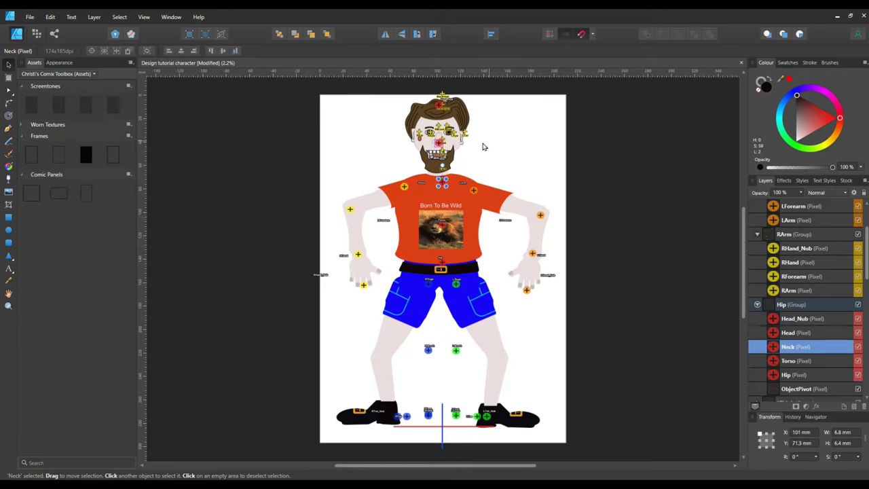
pyautogui.moveTo(442, 183); pyautogui.dragTo(440, 167)
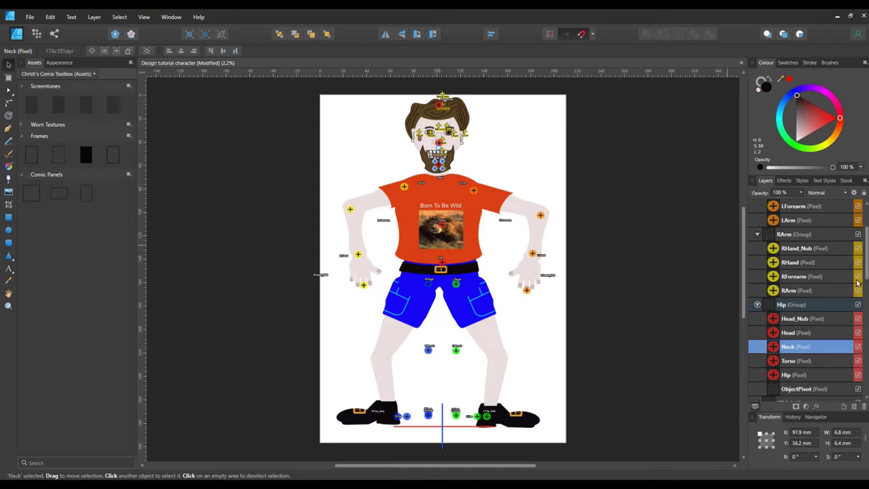
pyautogui.click(772, 363)
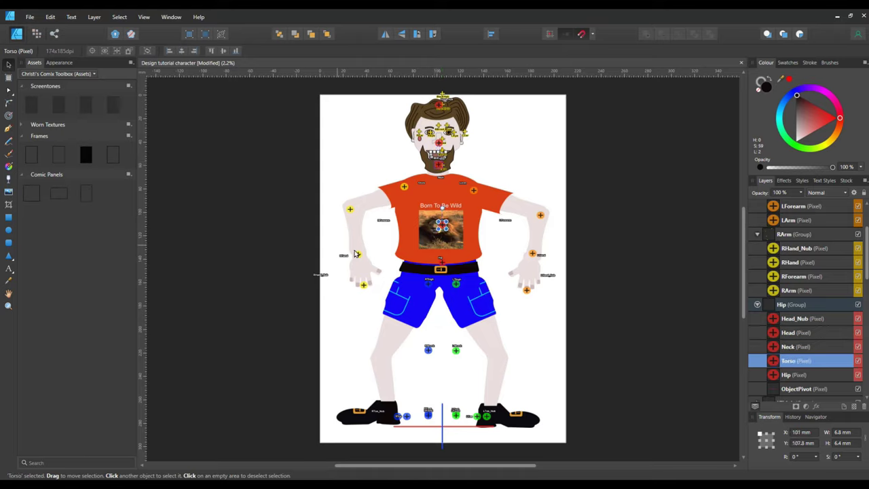
pyautogui.moveTo(441, 223); pyautogui.dragTo(443, 197)
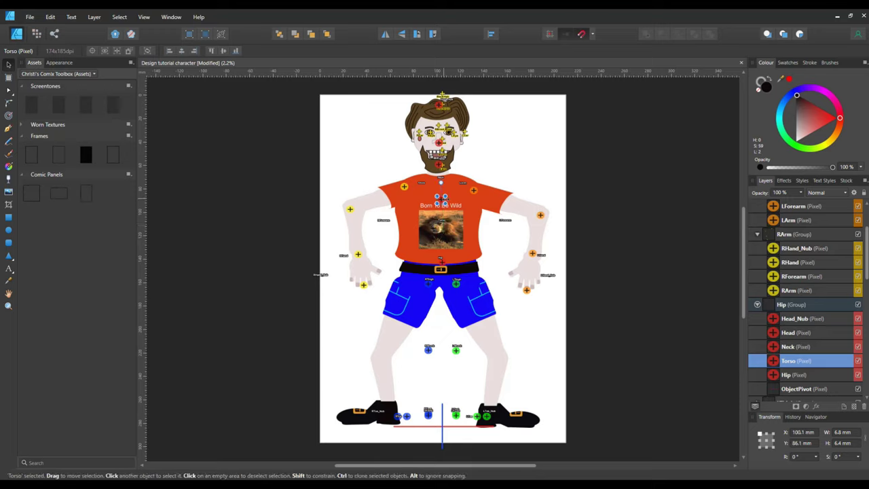
pyautogui.click(773, 376)
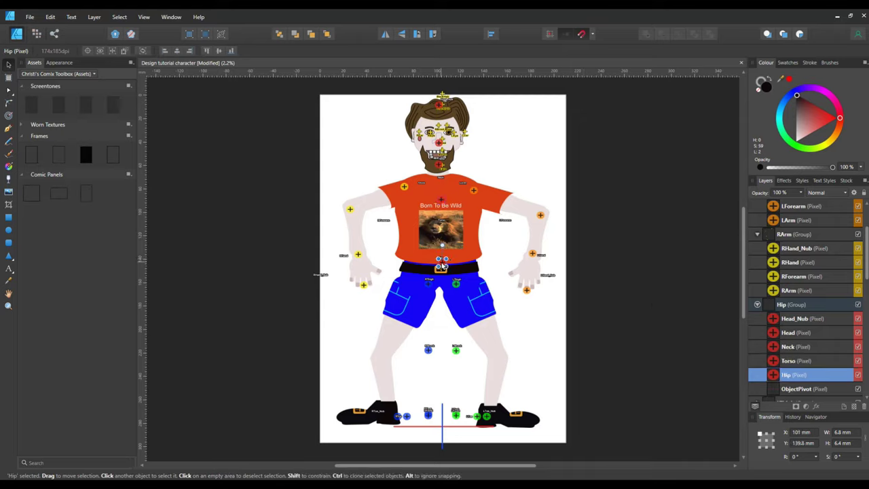
pyautogui.moveTo(442, 265); pyautogui.dragTo(441, 272)
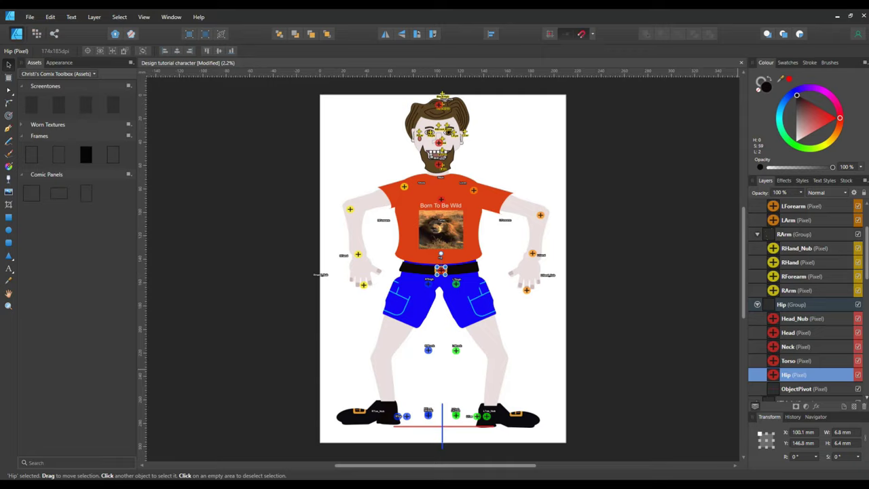
pyautogui.scroll(-1, 805, 299)
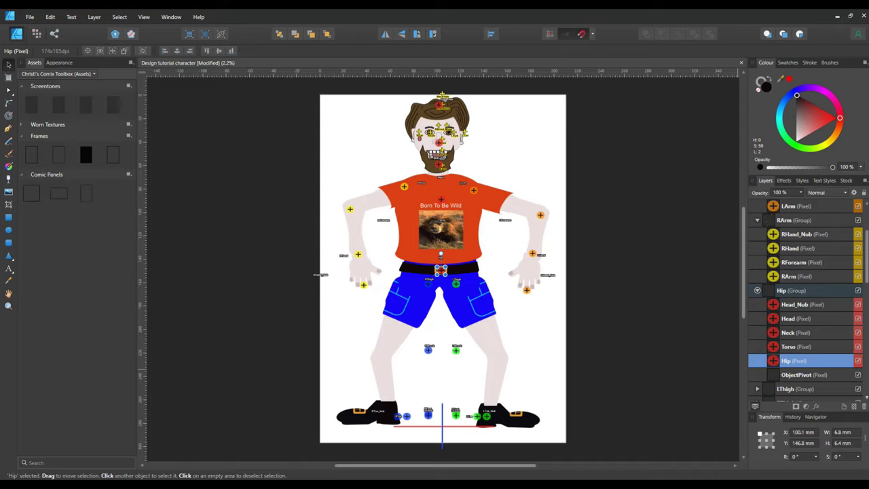
pyautogui.scroll(-4, 806, 298)
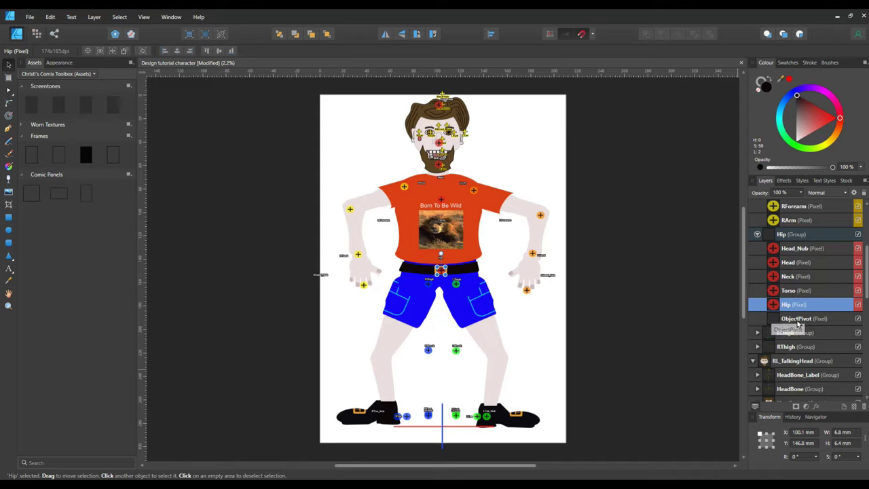
pyautogui.click(798, 323)
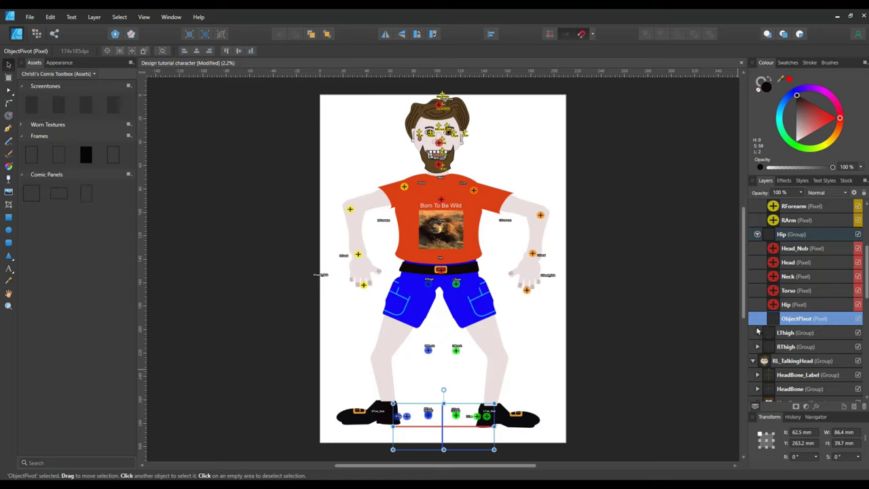
# - Expand LThigh; place LToe_Nub, LToe and LFoot2 along the left shoe and LFoot at the ankle
pyautogui.click(757, 332)
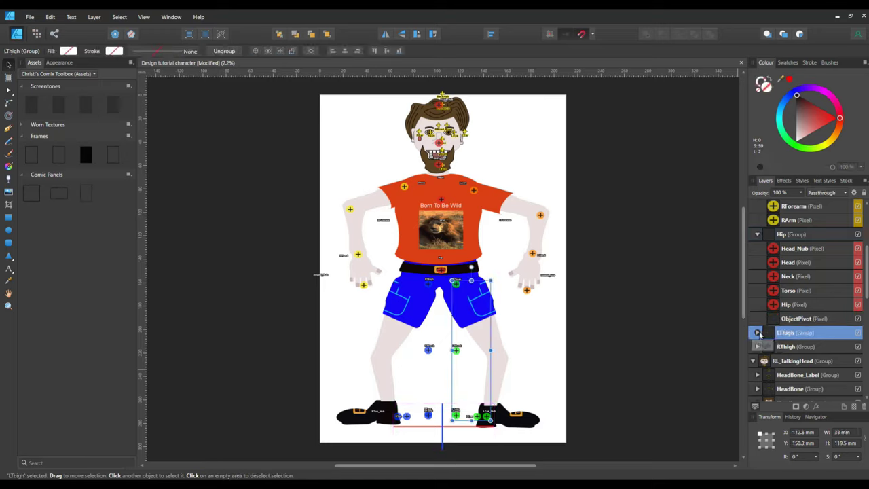
pyautogui.click(758, 332)
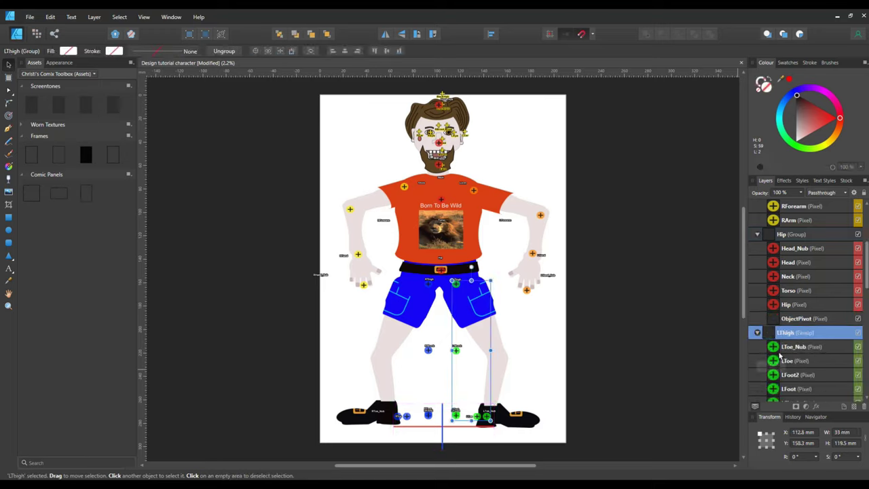
pyautogui.click(780, 349)
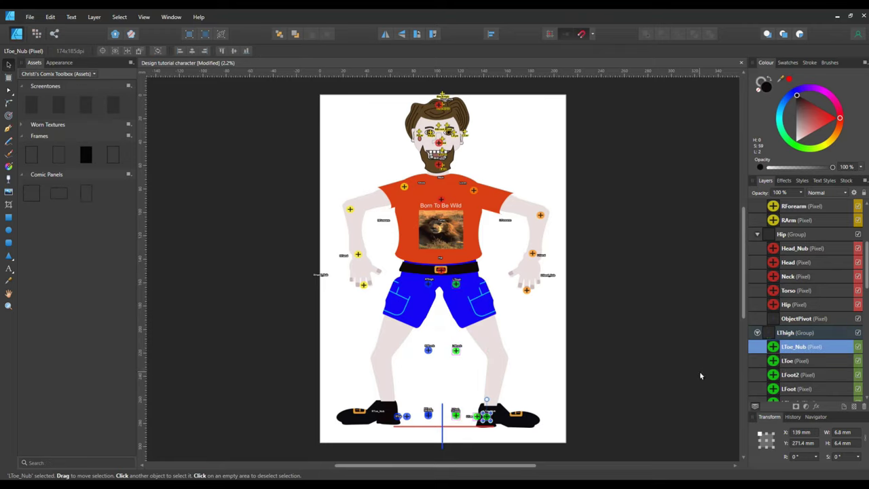
pyautogui.moveTo(494, 420); pyautogui.dragTo(543, 421)
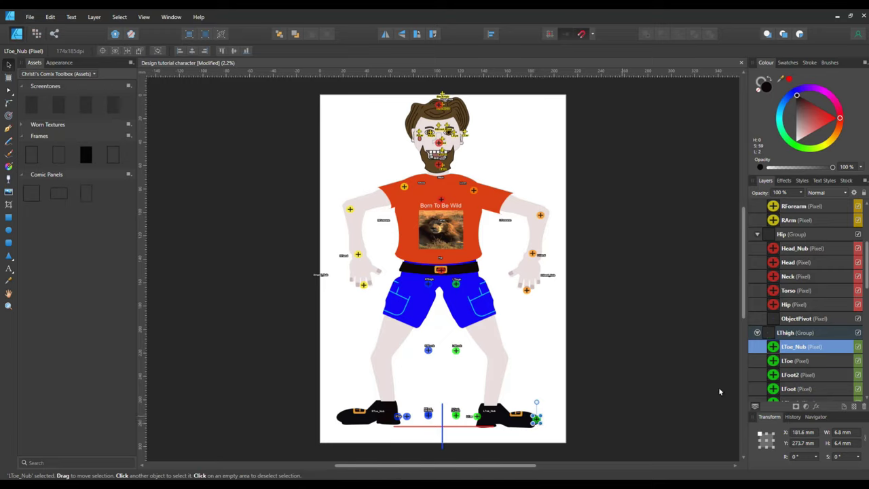
pyautogui.click(780, 360)
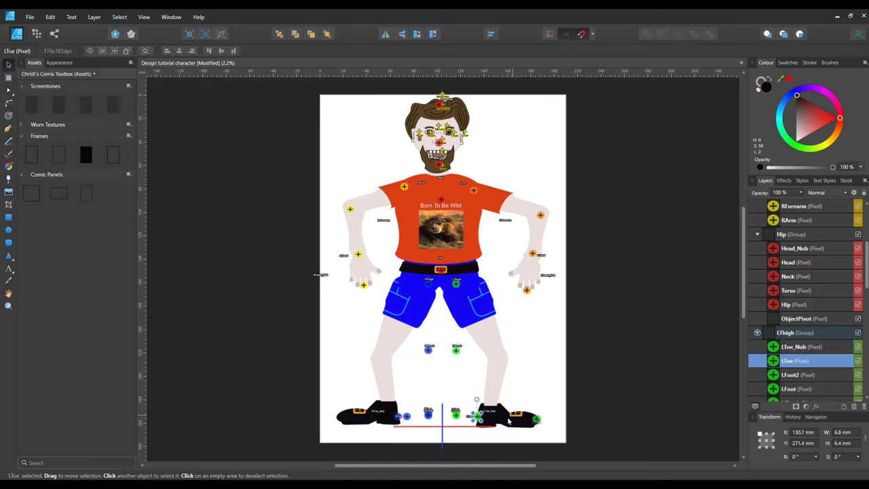
pyautogui.moveTo(480, 420); pyautogui.dragTo(526, 421)
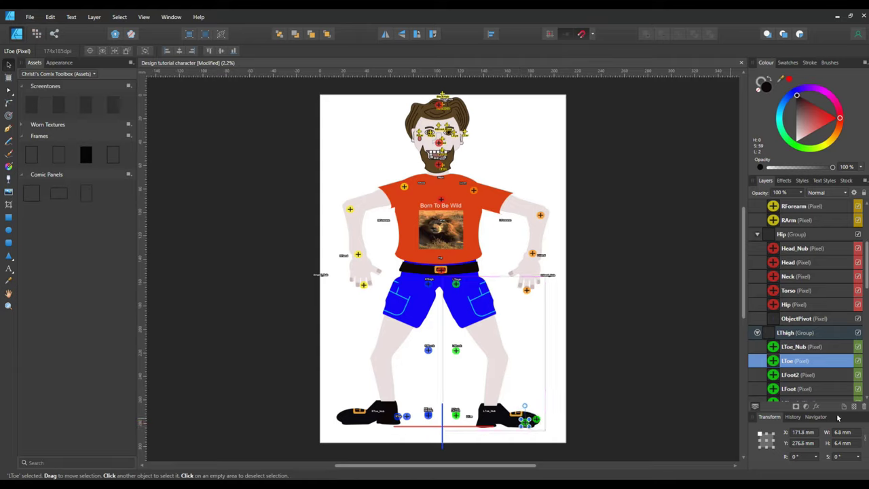
pyautogui.click(772, 377)
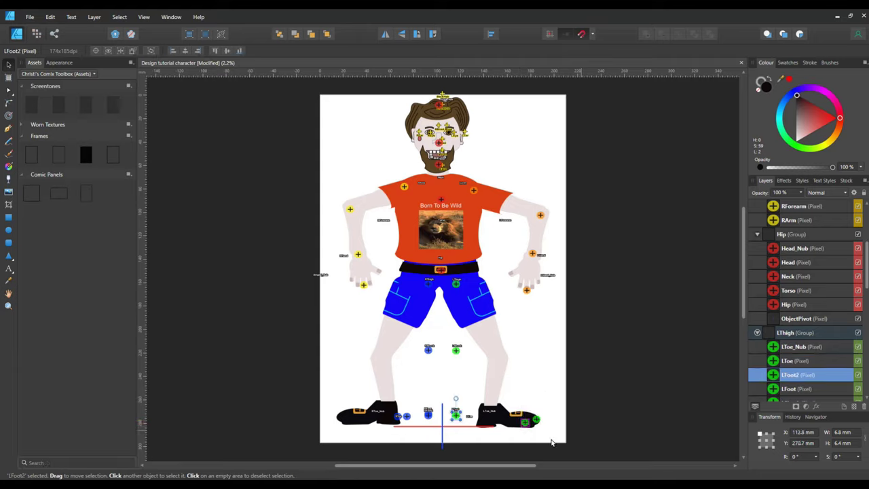
pyautogui.moveTo(456, 416); pyautogui.dragTo(488, 422)
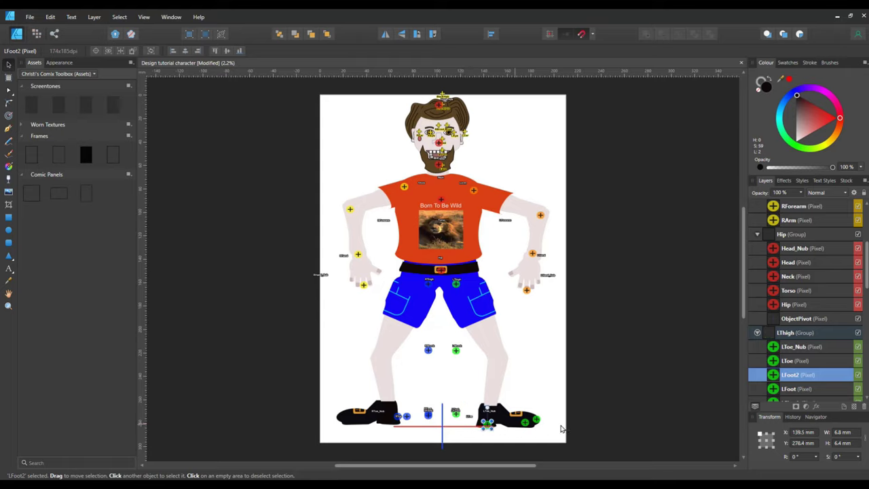
pyautogui.click(775, 390)
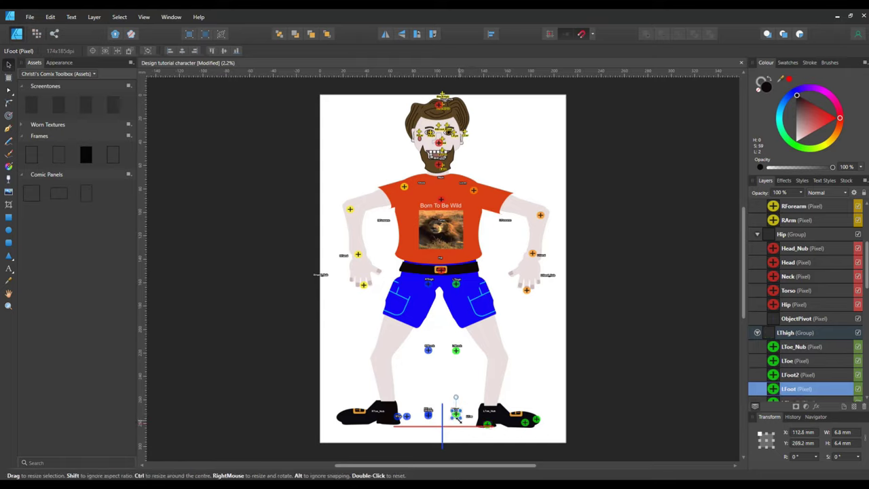
pyautogui.moveTo(458, 417); pyautogui.dragTo(492, 415)
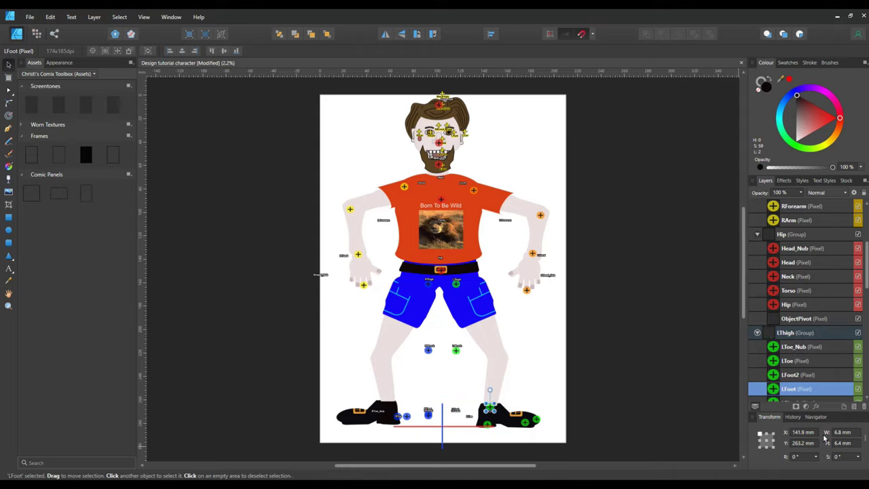
# - Move LShank to the left knee and LThigh to the top of the thigh (X 120.9 mm, Y 163.3 mm)
pyautogui.scroll(-5, 845, 394)
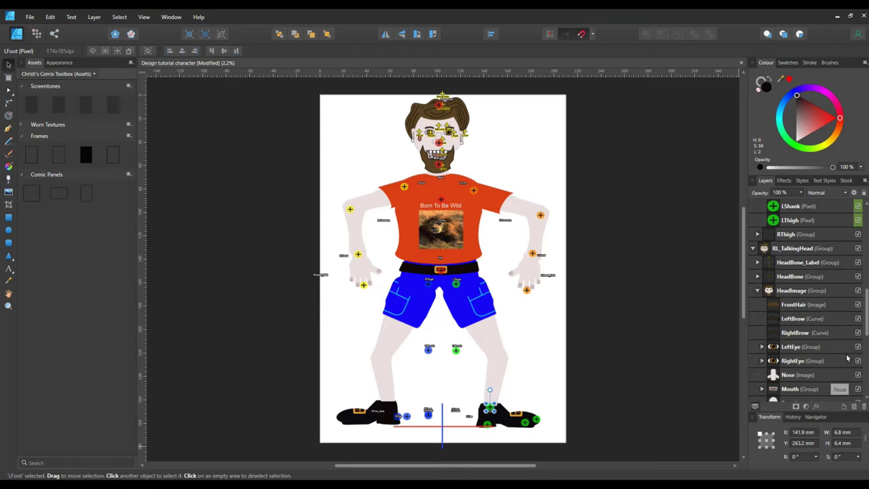
pyautogui.scroll(1, 867, 309)
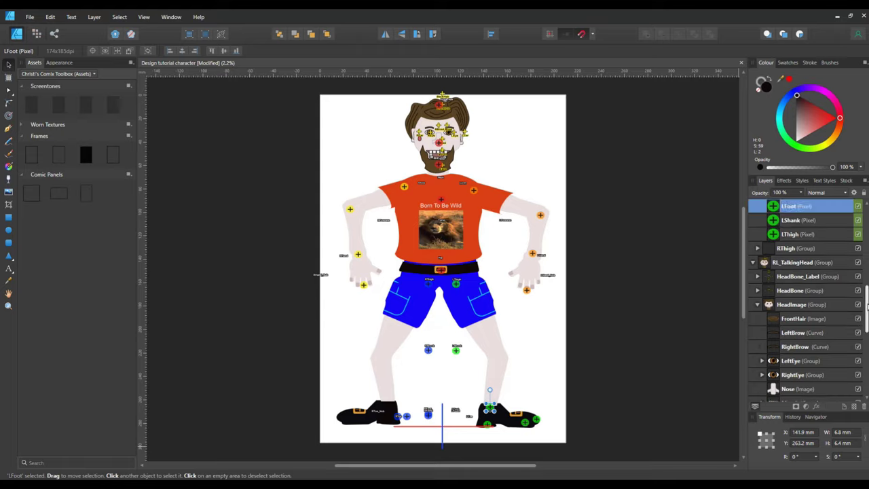
pyautogui.scroll(2, 867, 309)
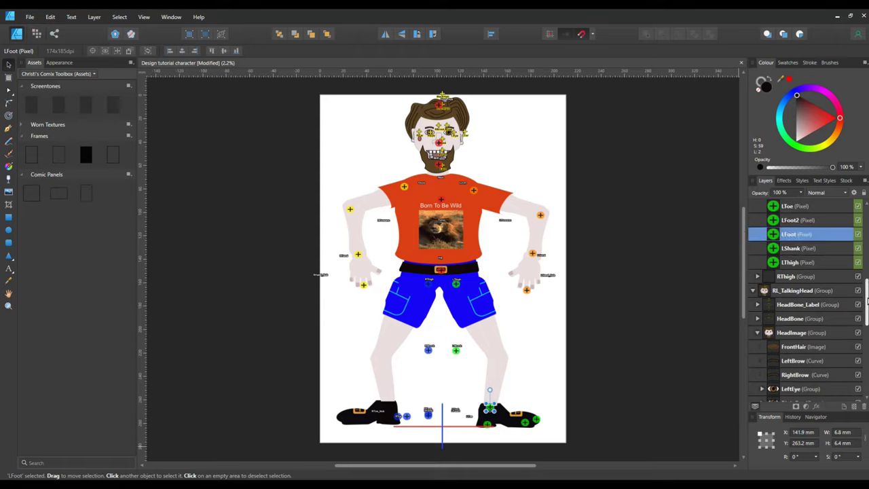
pyautogui.click(776, 253)
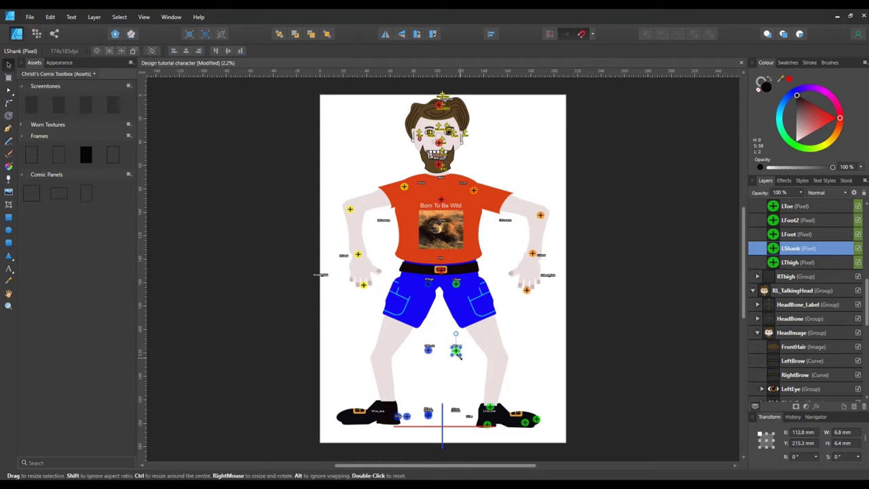
pyautogui.moveTo(456, 353); pyautogui.dragTo(500, 358)
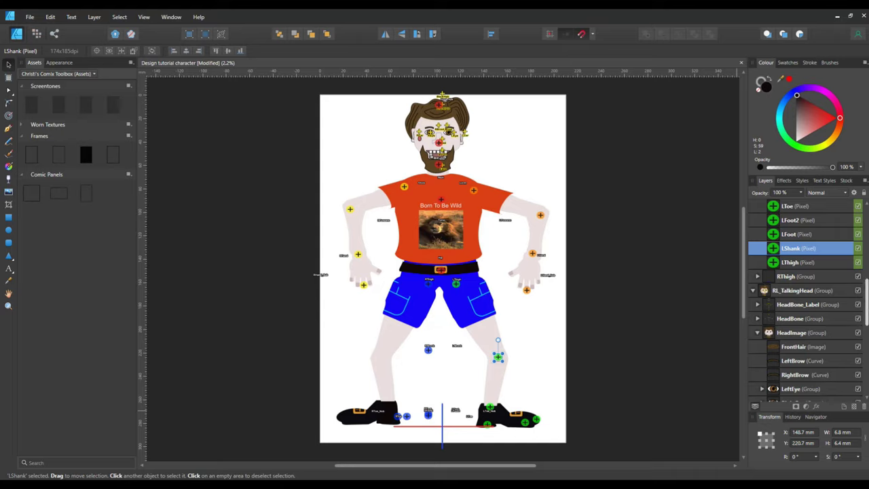
pyautogui.scroll(-4, 866, 302)
pyautogui.scroll(-2, 866, 340)
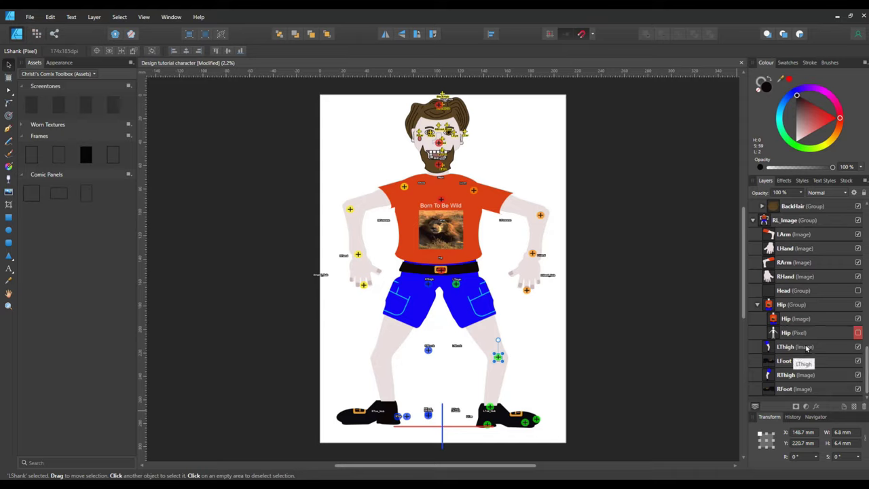
pyautogui.click(808, 347)
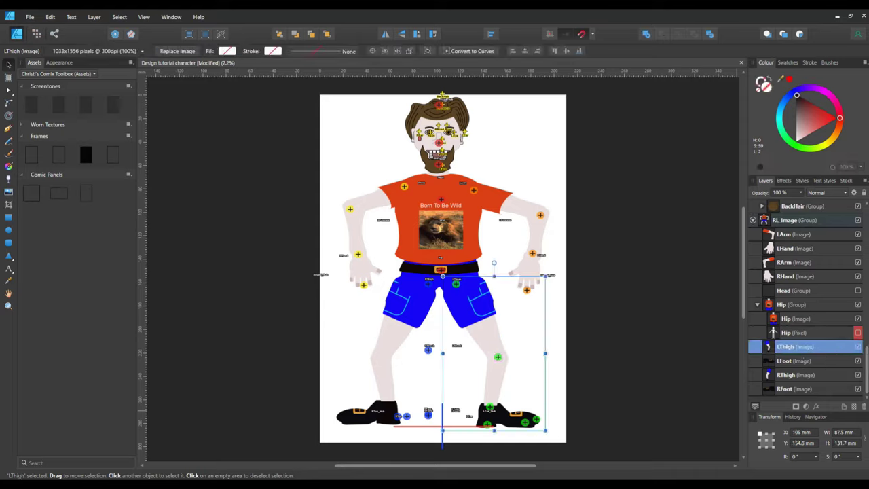
pyautogui.moveTo(866, 370); pyautogui.dragTo(867, 307)
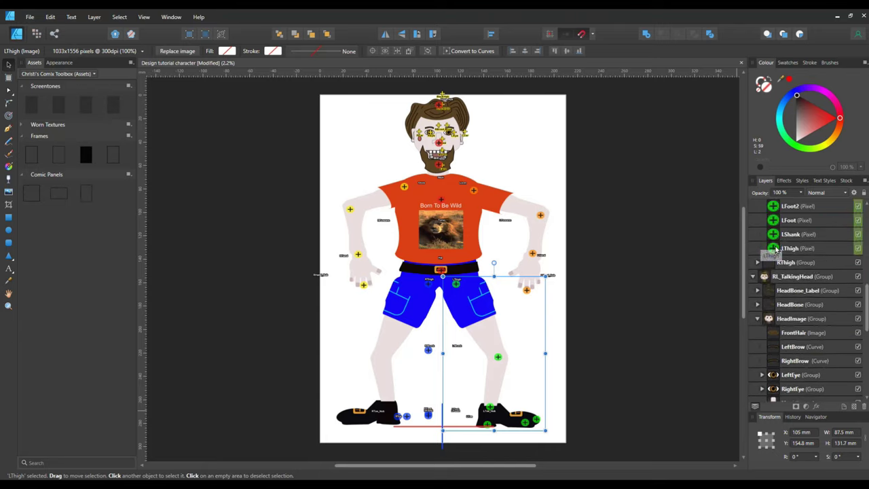
pyautogui.click(776, 250)
pyautogui.moveTo(460, 289); pyautogui.dragTo(469, 295)
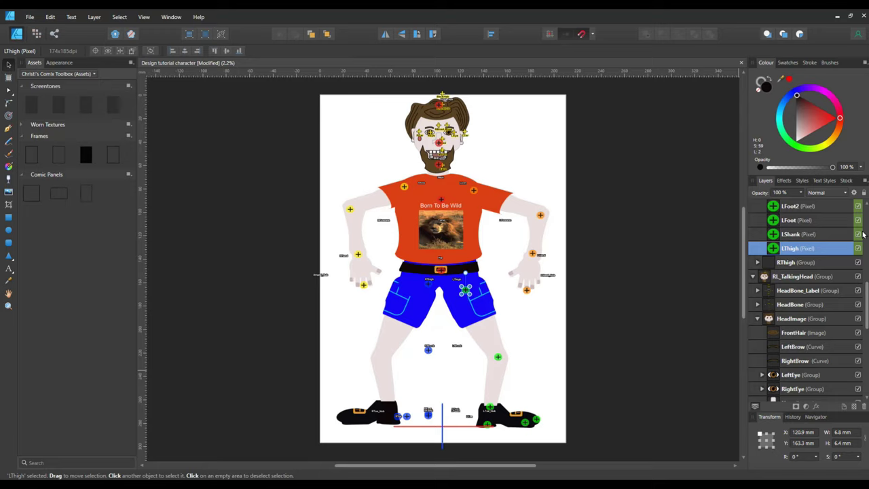
pyautogui.click(758, 263)
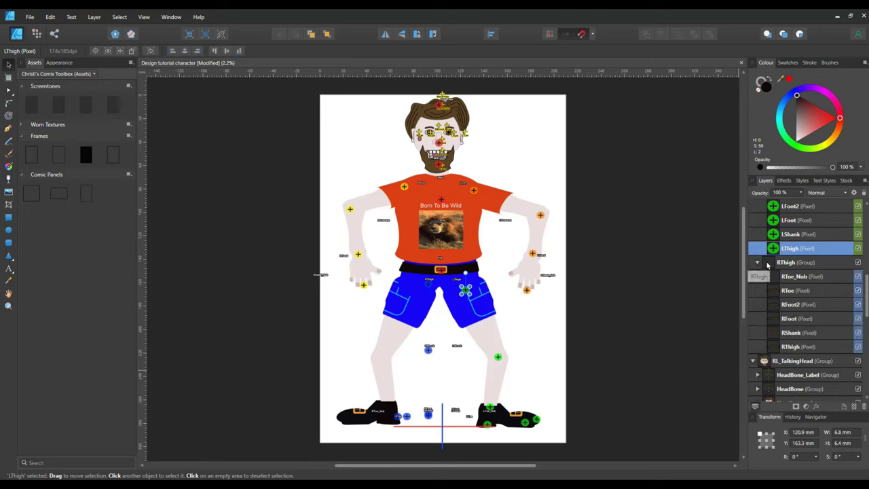
# - Place the right-leg markers on the right shoe, knee and thigh, RThigh at X 73.2 mm, Y 163.7 mm
pyautogui.click(776, 277)
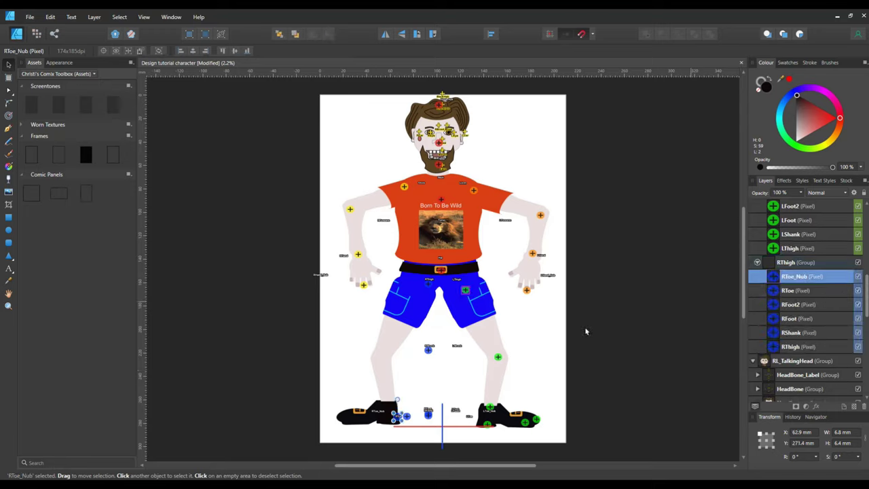
pyautogui.moveTo(399, 419); pyautogui.dragTo(344, 421)
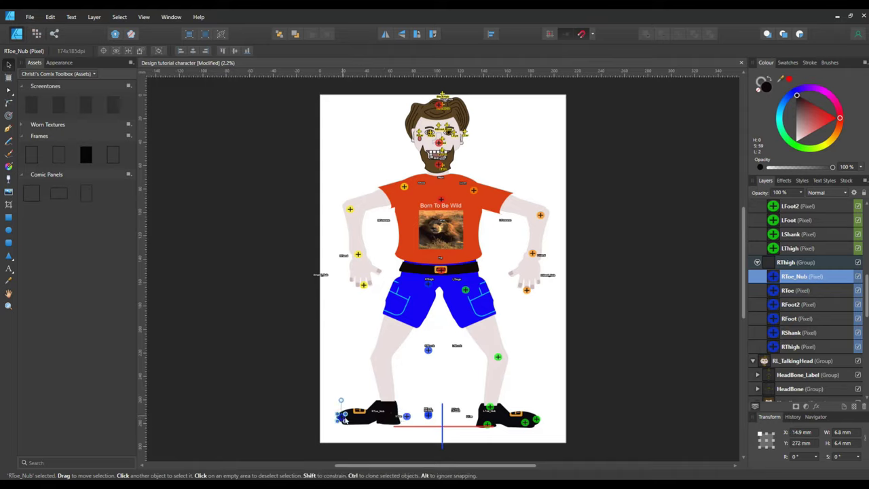
pyautogui.moveTo(405, 416); pyautogui.dragTo(351, 419)
pyautogui.click(431, 419)
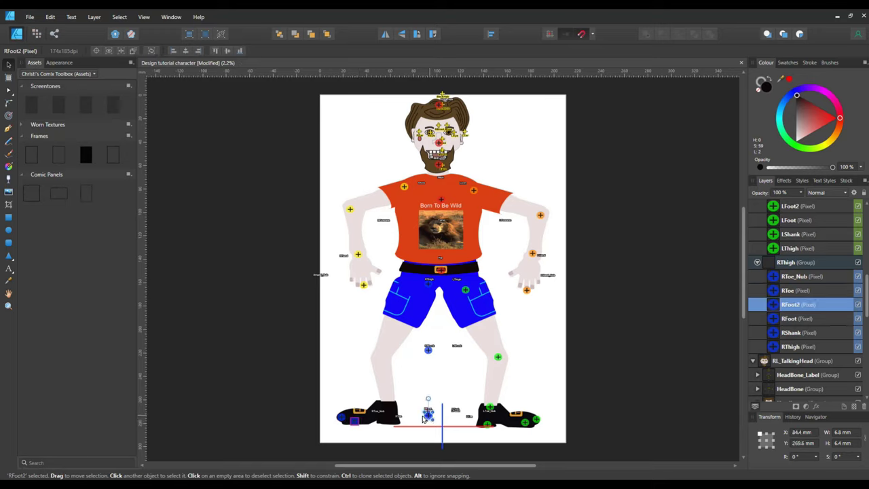
pyautogui.click(391, 411)
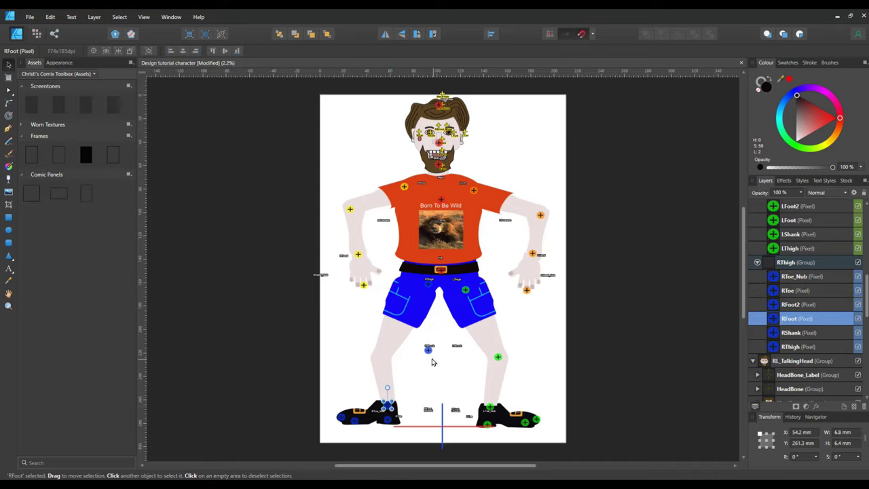
pyautogui.moveTo(428, 351); pyautogui.dragTo(381, 361)
pyautogui.moveTo(429, 288); pyautogui.dragTo(412, 293)
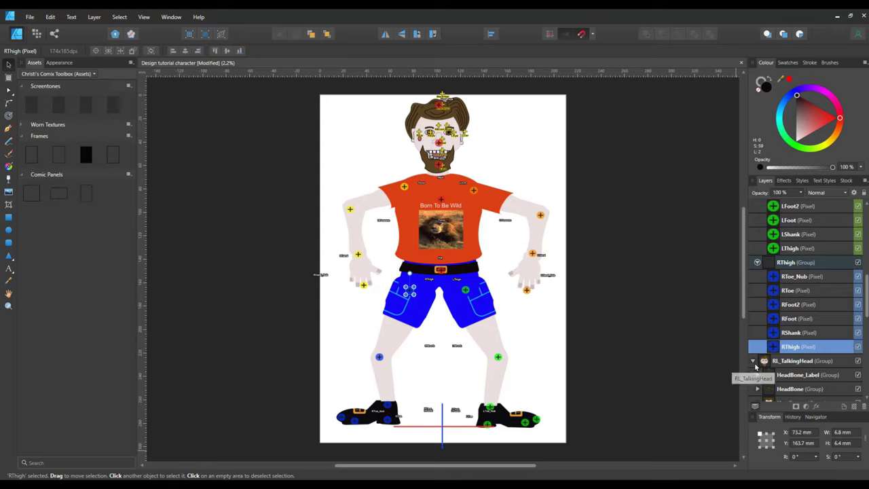
pyautogui.click(759, 263)
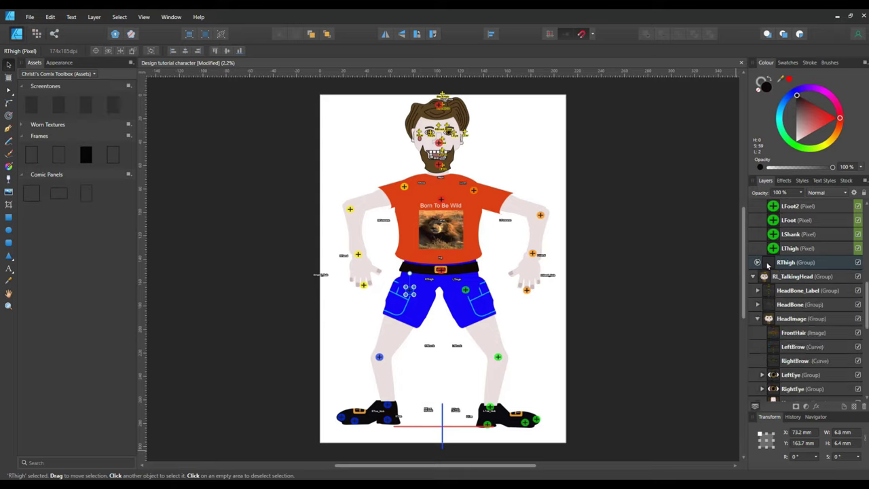
# - Expand HeadBone and move the FrontHair marker down onto the hair
pyautogui.click(758, 304)
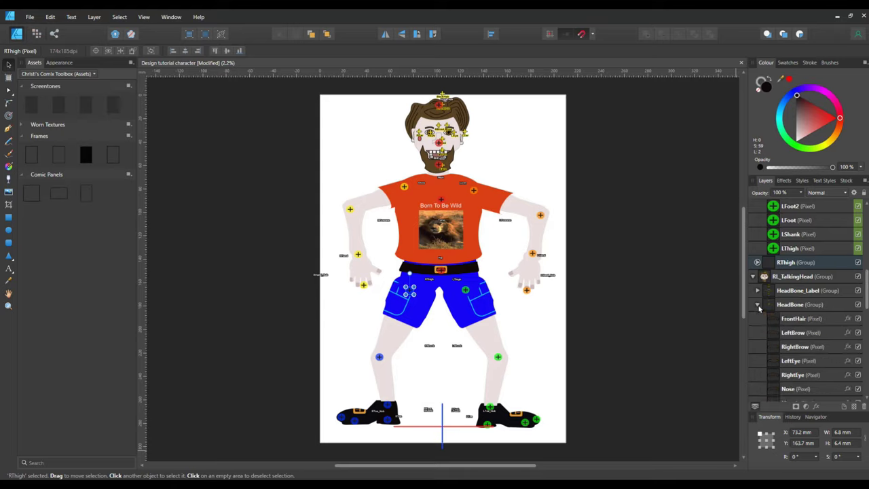
pyautogui.click(801, 319)
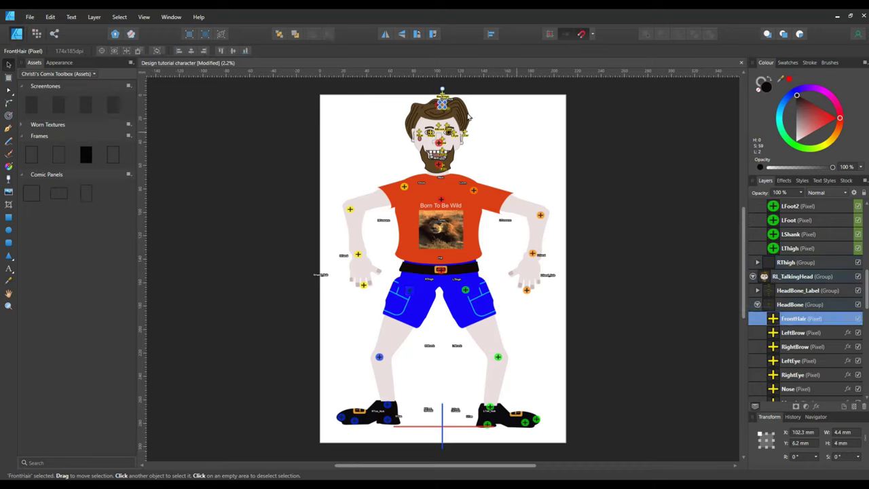
pyautogui.moveTo(442, 103); pyautogui.dragTo(438, 117)
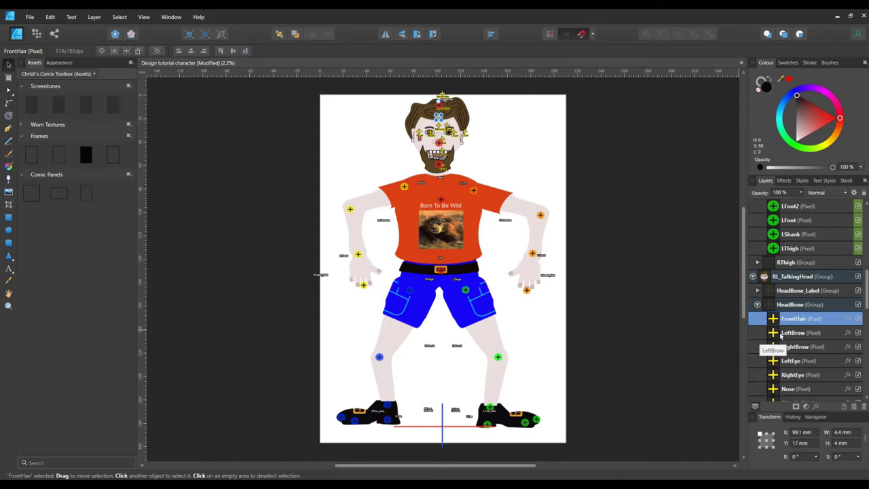
# - Select LeftBrow and zoom to 100%, then out to 75% and further to frame the face
pyautogui.click(773, 334)
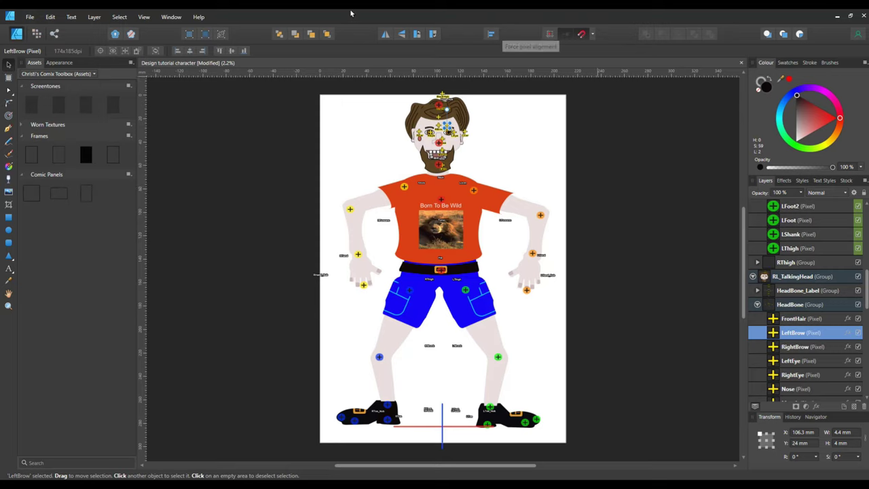
pyautogui.click(143, 17)
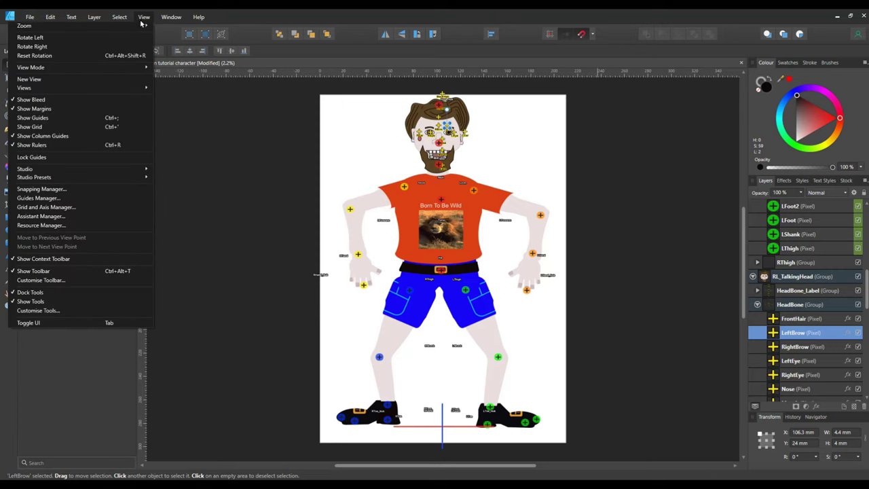
pyautogui.moveTo(140, 26)
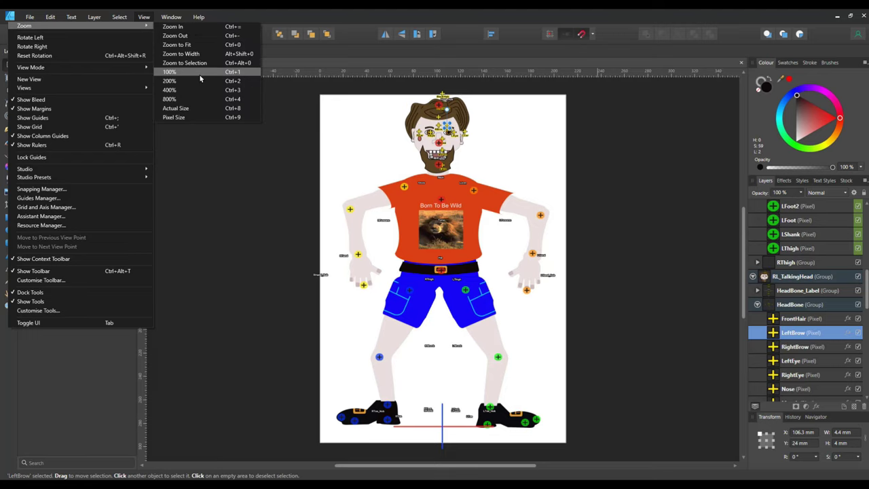
pyautogui.click(195, 73)
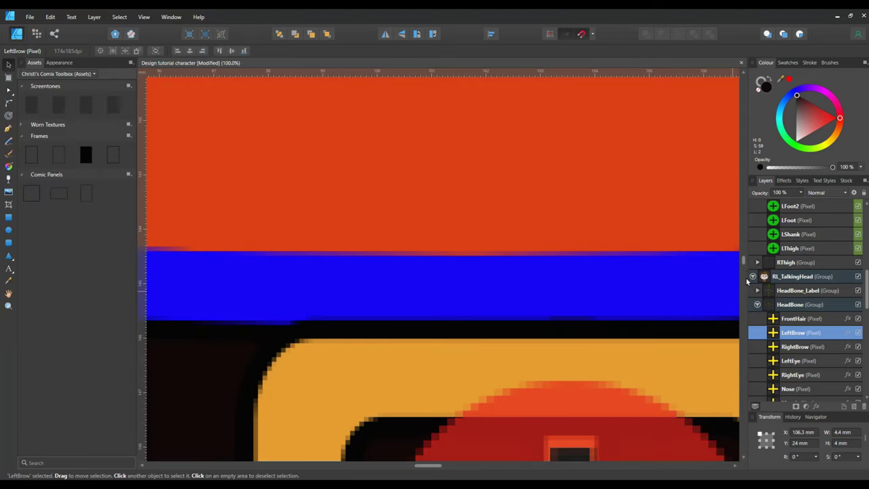
pyautogui.moveTo(742, 263); pyautogui.dragTo(734, 128)
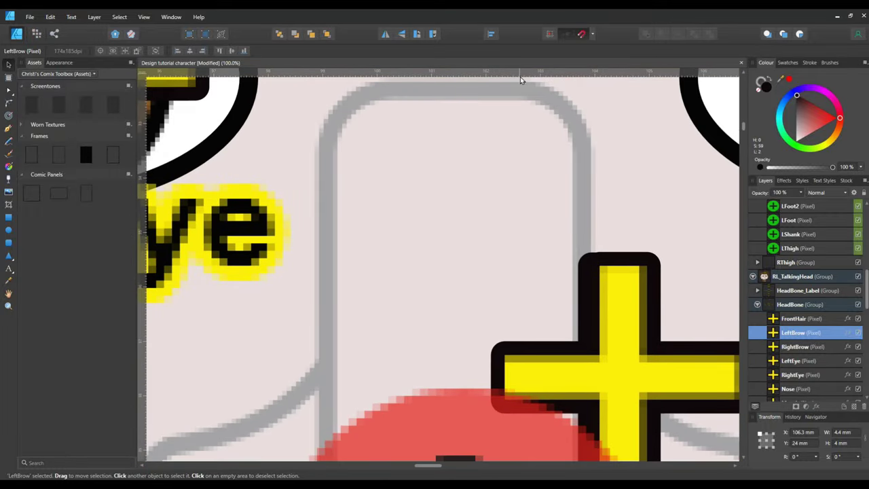
pyautogui.click(143, 18)
pyautogui.moveTo(142, 27)
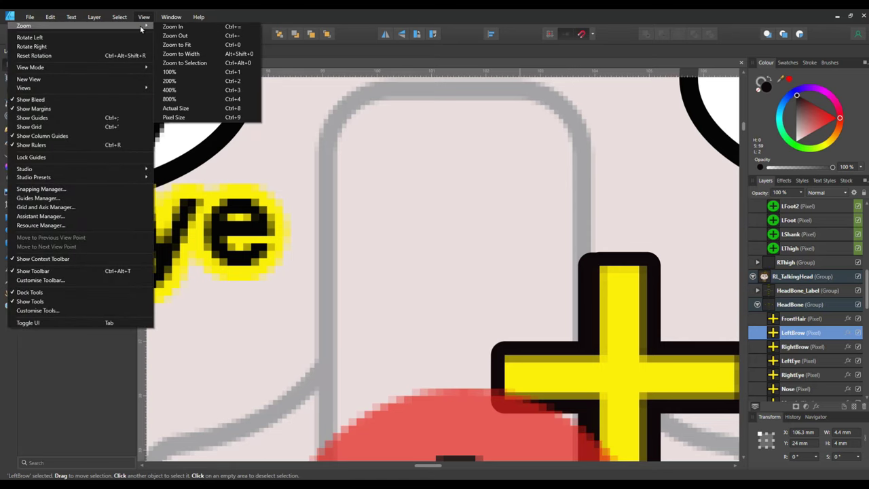
pyautogui.click(173, 35)
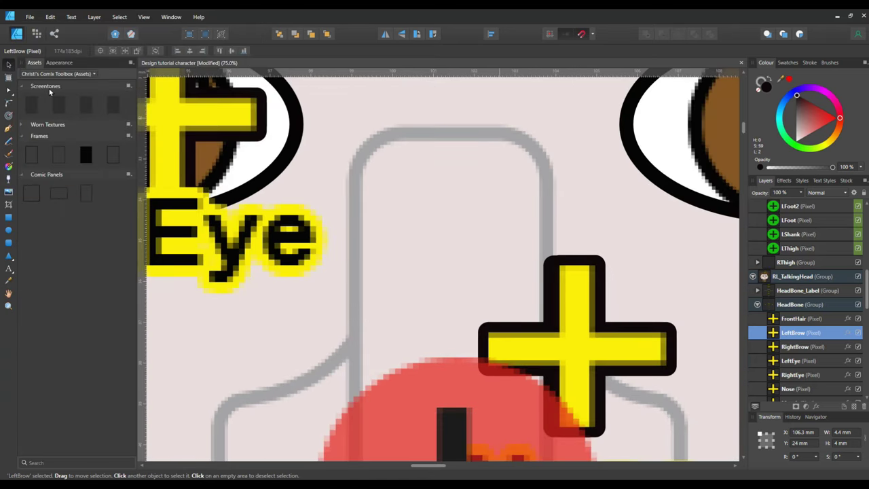
pyautogui.hotkey('ctrl', '-')
pyautogui.hotkey('ctrl', '-')
pyautogui.hotkey('ctrl', '-')
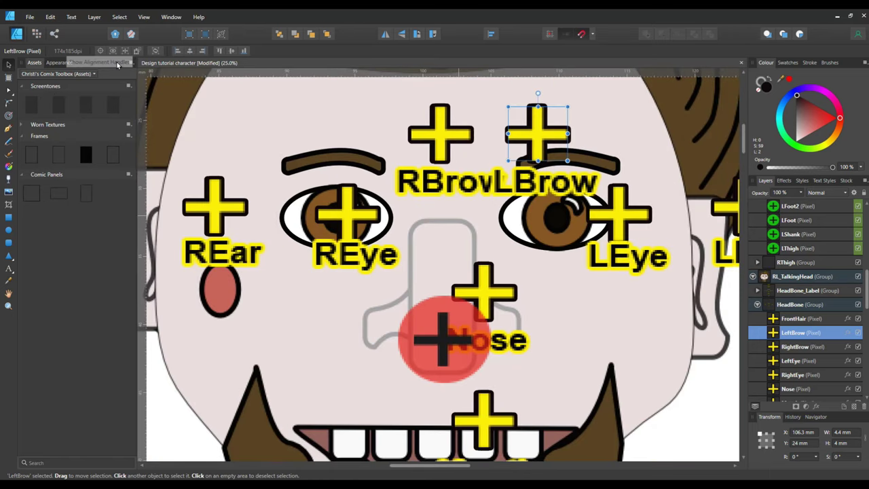
# - Move LeftBrow and RightBrow onto the eyebrows and LeftEye and RightEye onto the pupils
pyautogui.moveTo(540, 135); pyautogui.dragTo(530, 167)
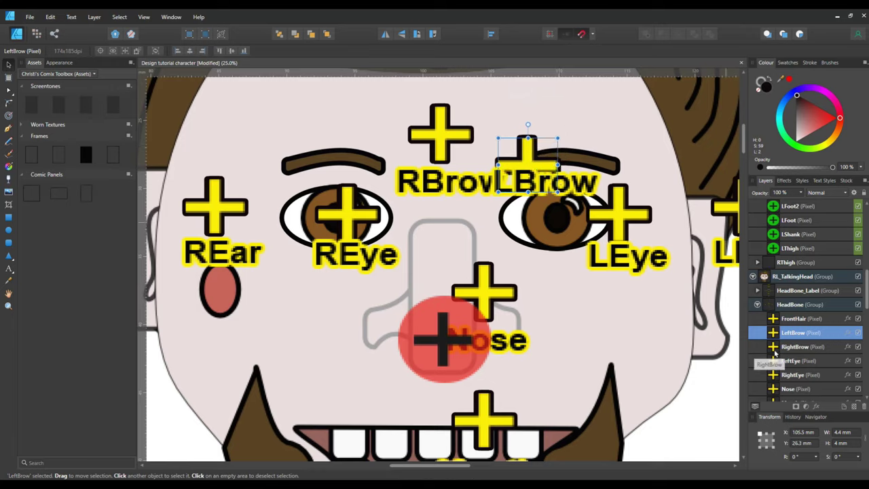
pyautogui.click(775, 346)
pyautogui.moveTo(442, 147); pyautogui.dragTo(380, 174)
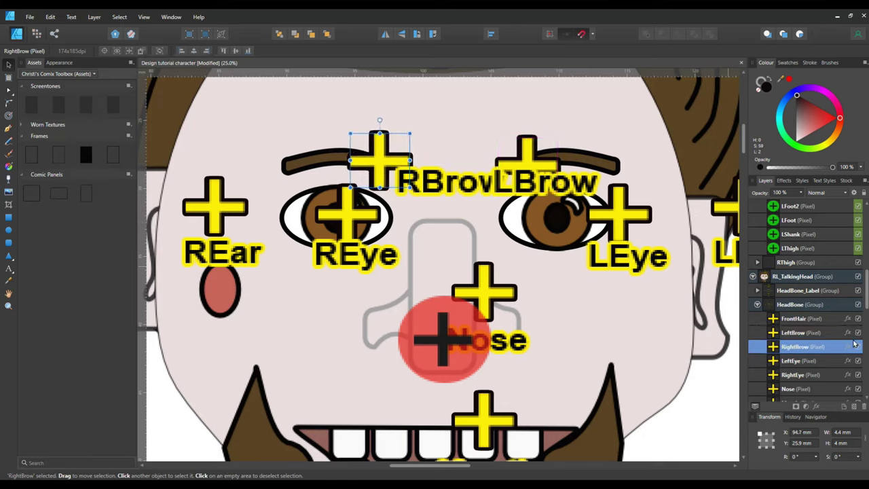
pyautogui.click(766, 362)
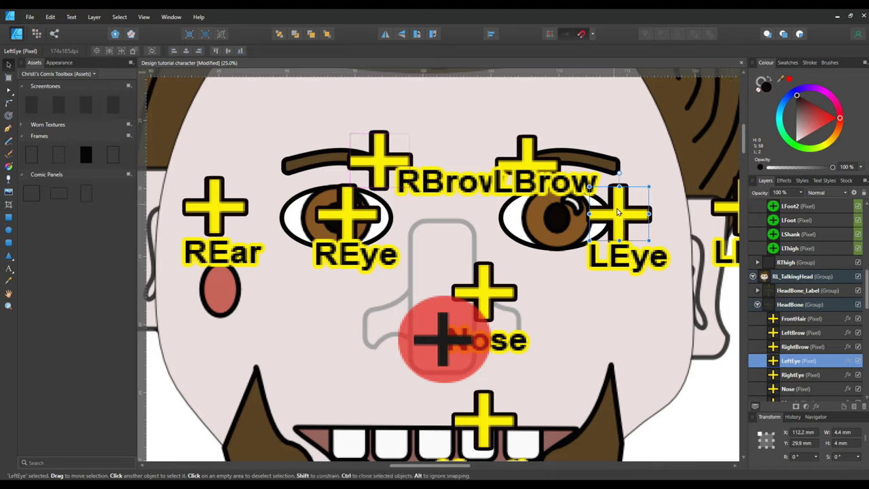
pyautogui.moveTo(616, 217); pyautogui.dragTo(557, 219)
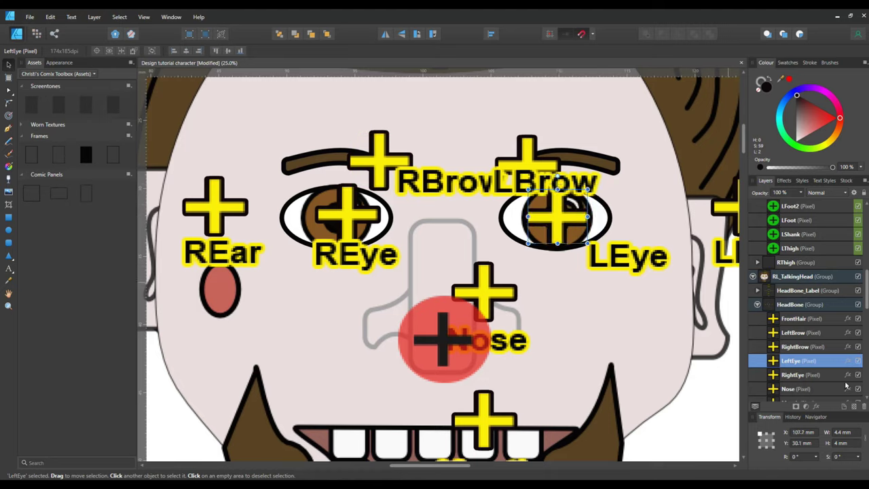
pyautogui.click(793, 375)
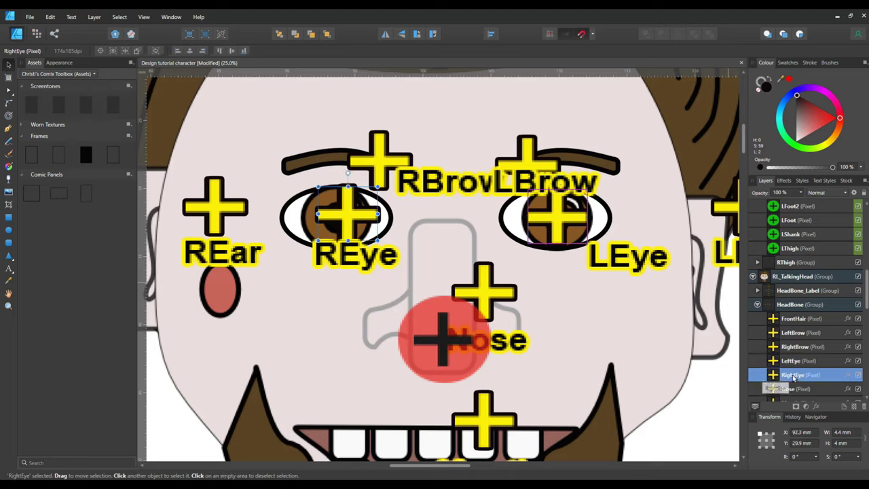
pyautogui.moveTo(349, 223); pyautogui.dragTo(341, 227)
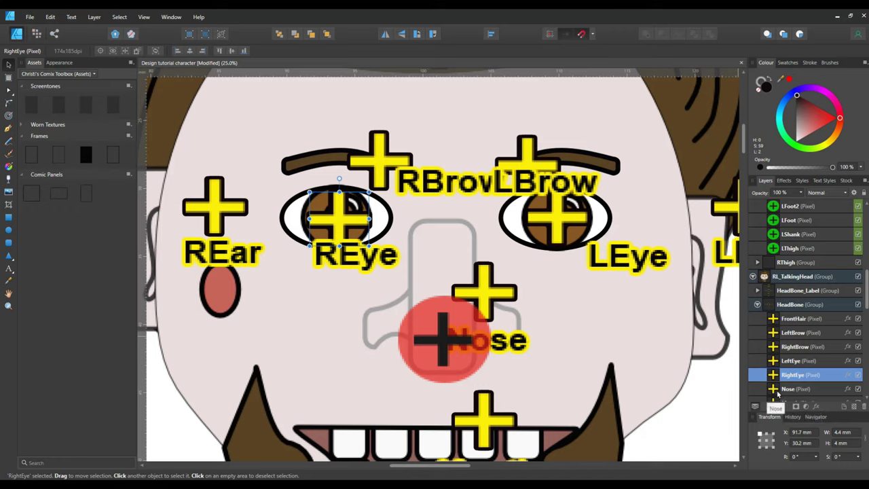
# - Place the Nose marker on the nose and the Mouth marker on the teeth, then select Face
pyautogui.click(792, 388)
pyautogui.moveTo(477, 290); pyautogui.dragTo(436, 306)
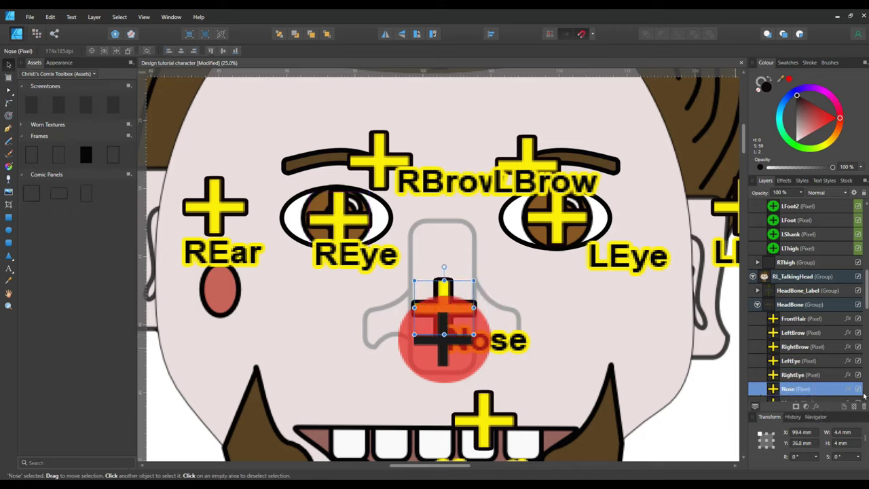
pyautogui.scroll(-4, 866, 307)
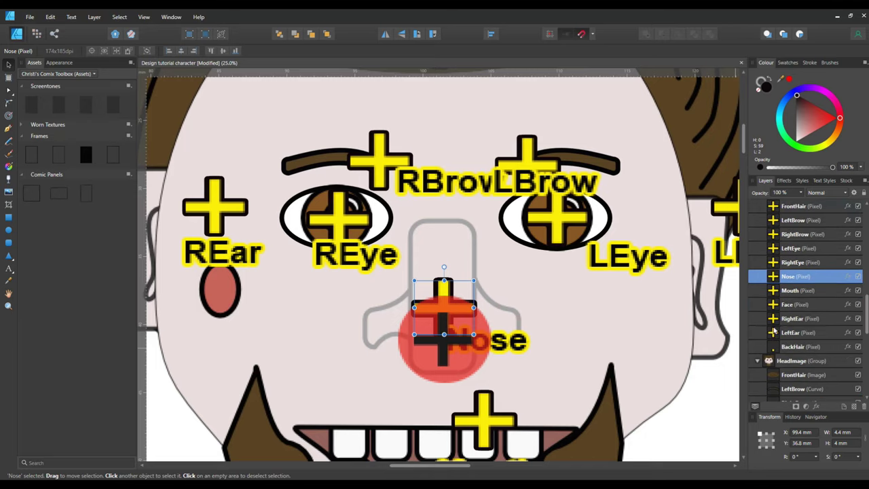
pyautogui.click(773, 290)
pyautogui.moveTo(478, 415); pyautogui.dragTo(439, 455)
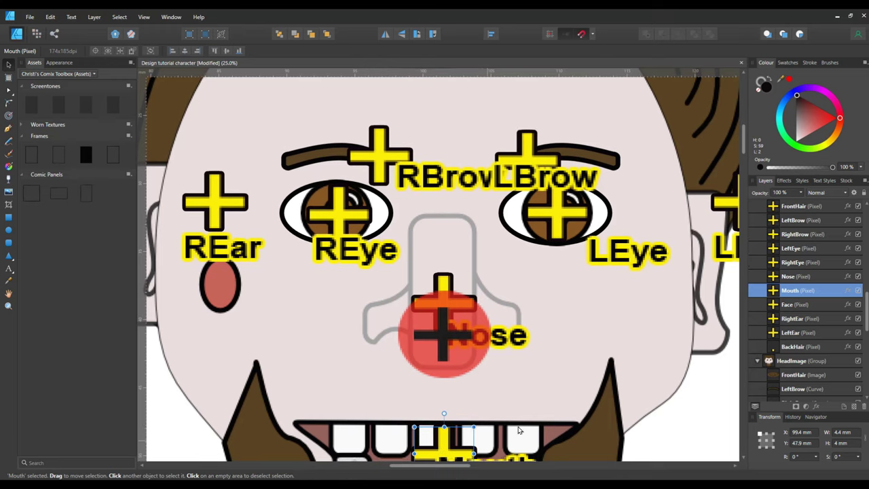
pyautogui.click(774, 307)
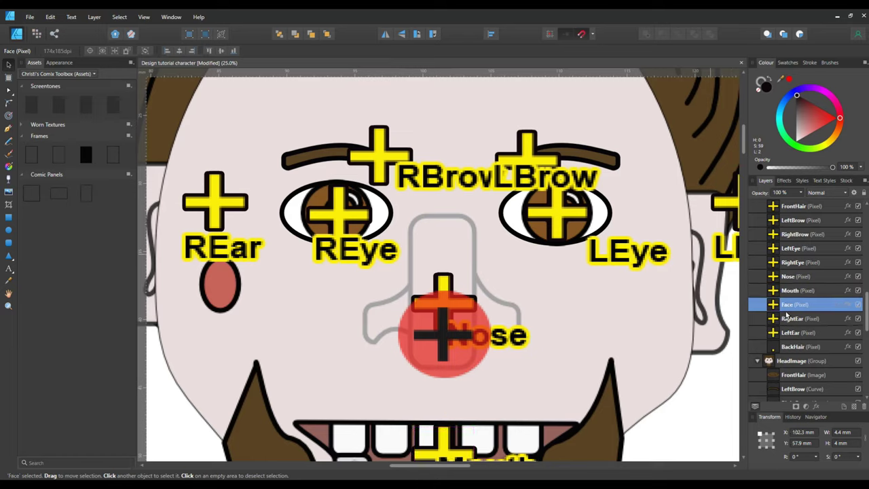
pyautogui.moveTo(868, 312); pyautogui.dragTo(867, 298)
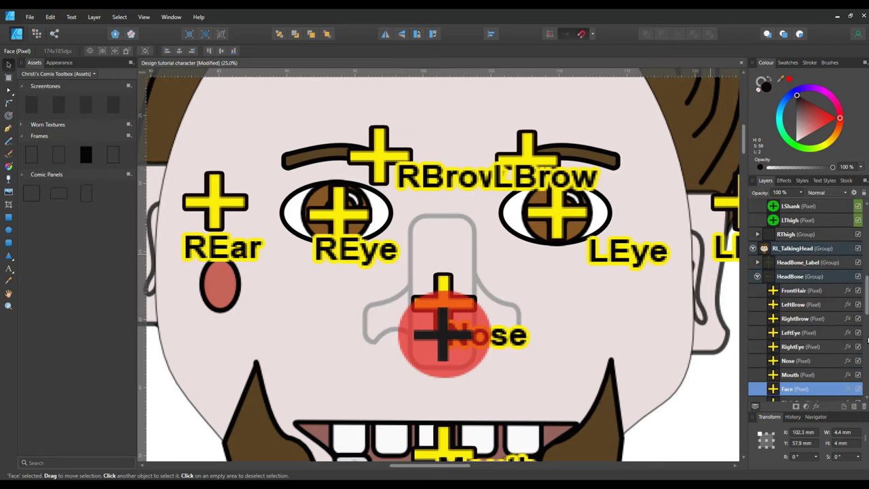
pyautogui.scroll(-1, 868, 311)
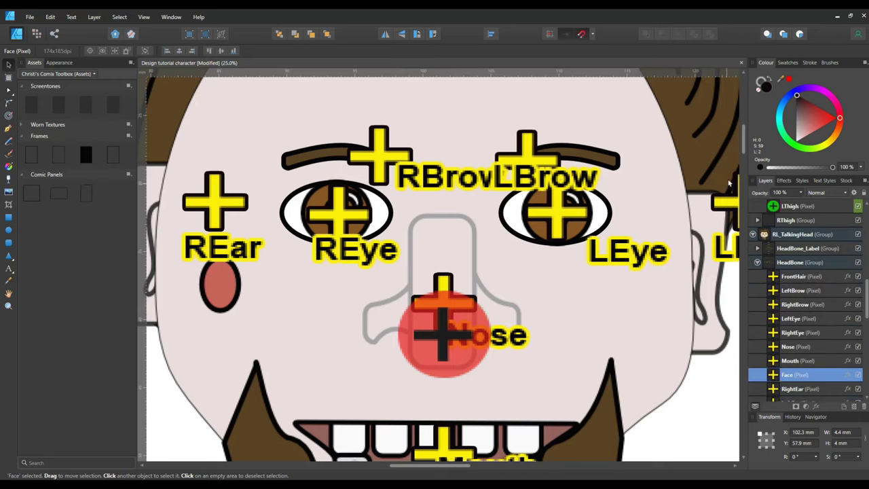
pyautogui.scroll(-5, 744, 144)
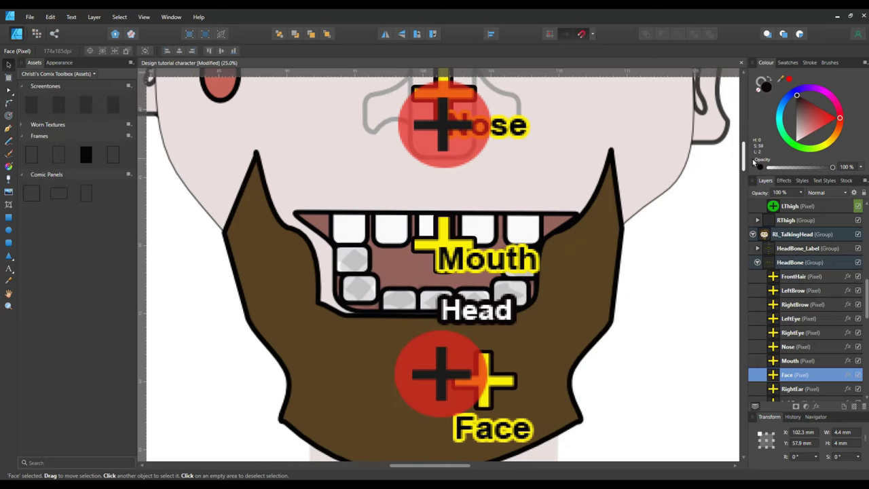
# - Raise the Face marker over the nose area (X 99.2 mm, Y 41.3 mm), then select RightEar
pyautogui.moveTo(499, 327); pyautogui.dragTo(478, 120)
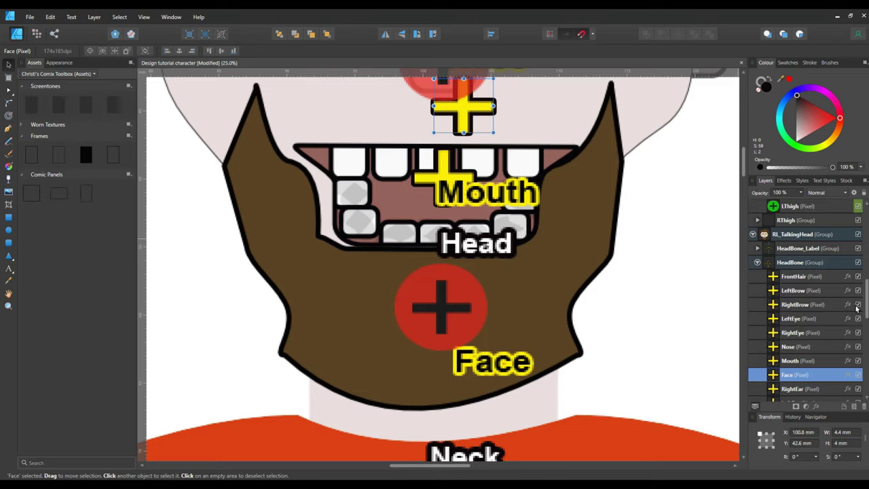
pyautogui.scroll(4, 867, 302)
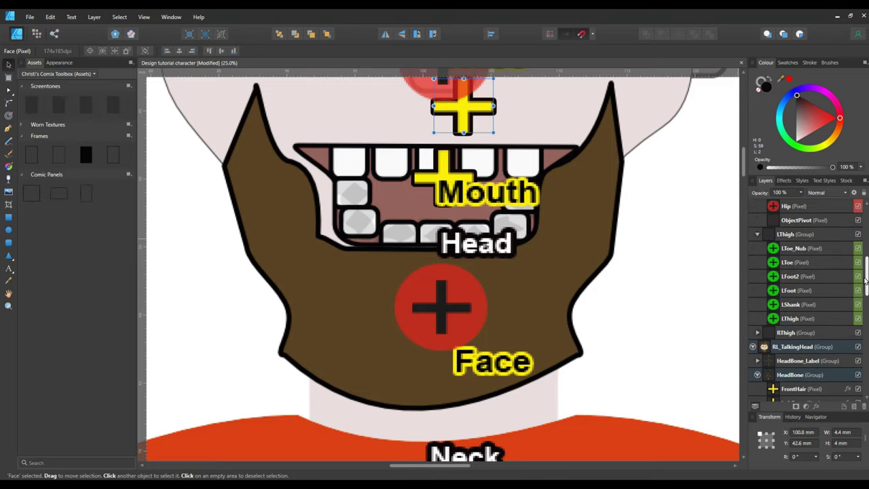
pyautogui.moveTo(473, 120); pyautogui.dragTo(451, 108)
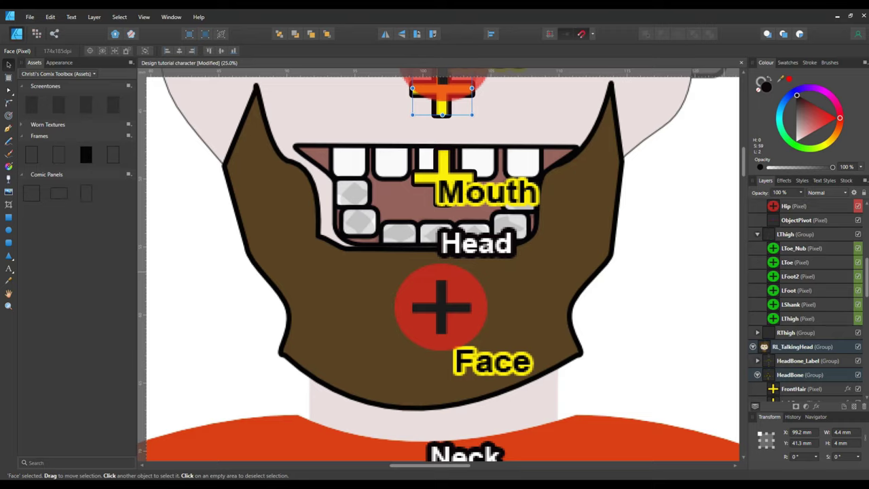
pyautogui.scroll(-5, 804, 298)
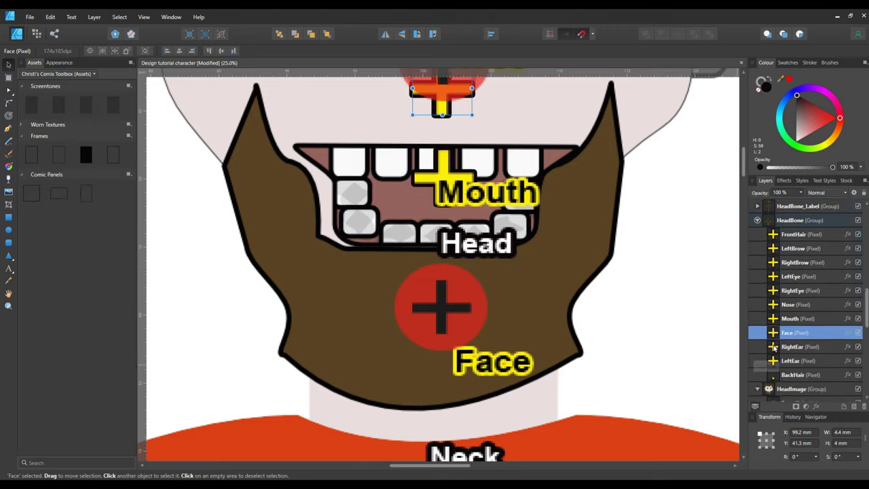
pyautogui.click(794, 347)
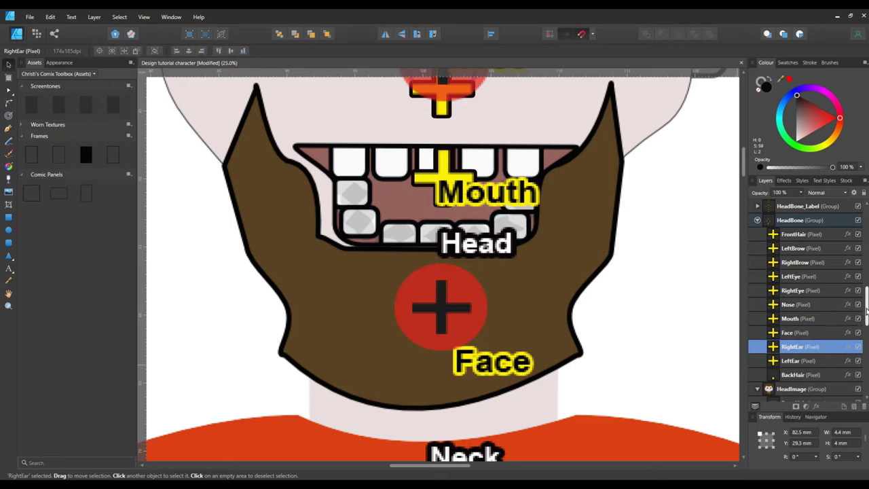
pyautogui.moveTo(866, 311); pyautogui.dragTo(852, 234)
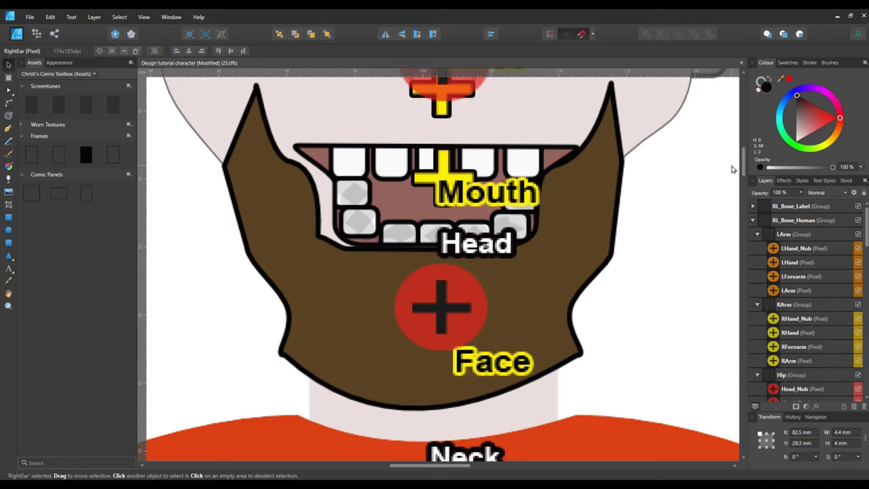
# - Place the RightEar marker on the right ear beside the REar label
pyautogui.moveTo(743, 171); pyautogui.dragTo(731, 154)
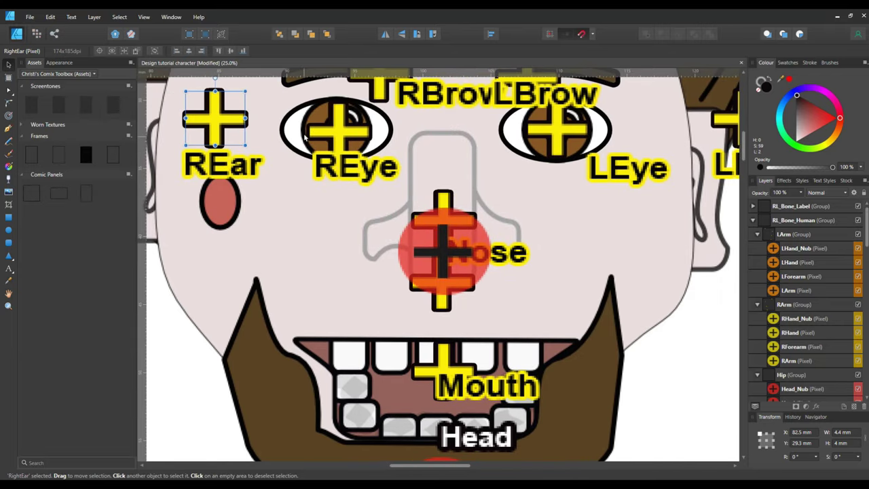
pyautogui.moveTo(219, 131); pyautogui.dragTo(143, 171)
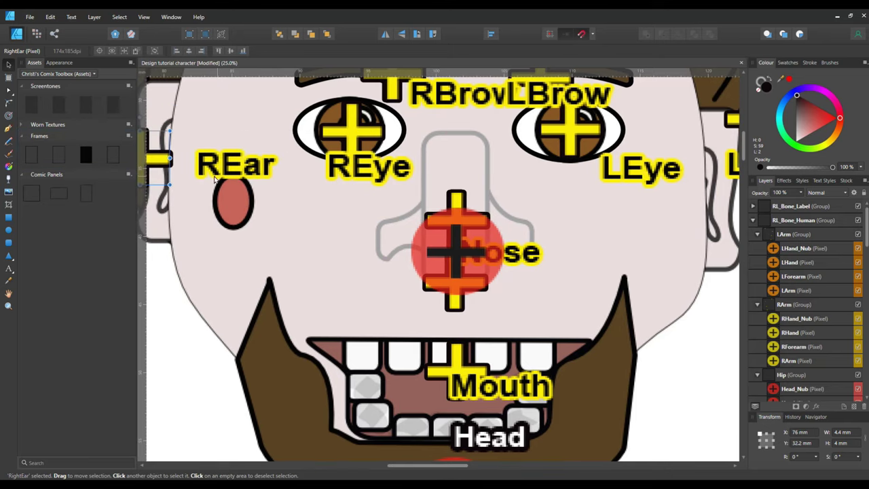
pyautogui.moveTo(156, 161); pyautogui.dragTo(178, 161)
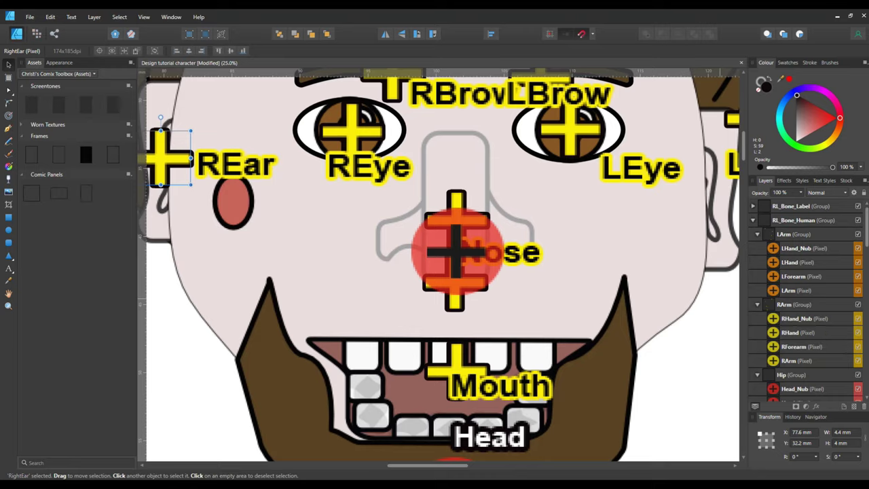
# - Move the LeftEar marker onto the left ear and select the BackHair marker
pyautogui.moveTo(866, 231); pyautogui.dragTo(866, 324)
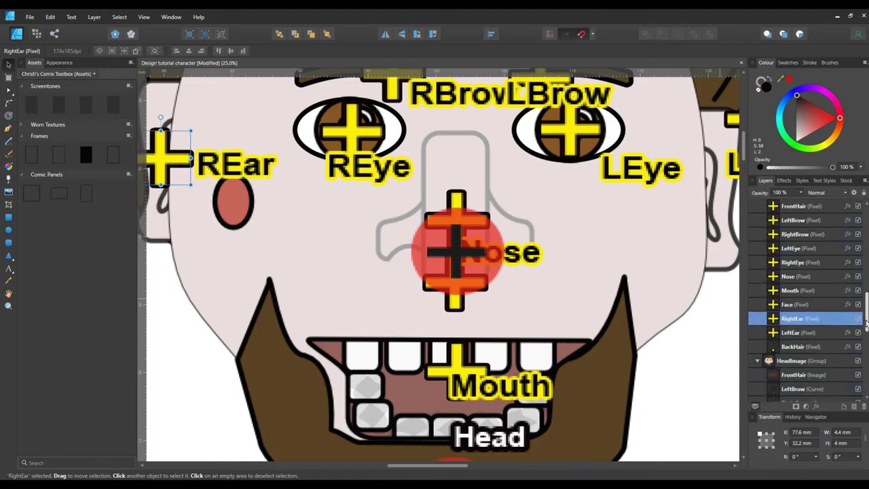
pyautogui.click(791, 333)
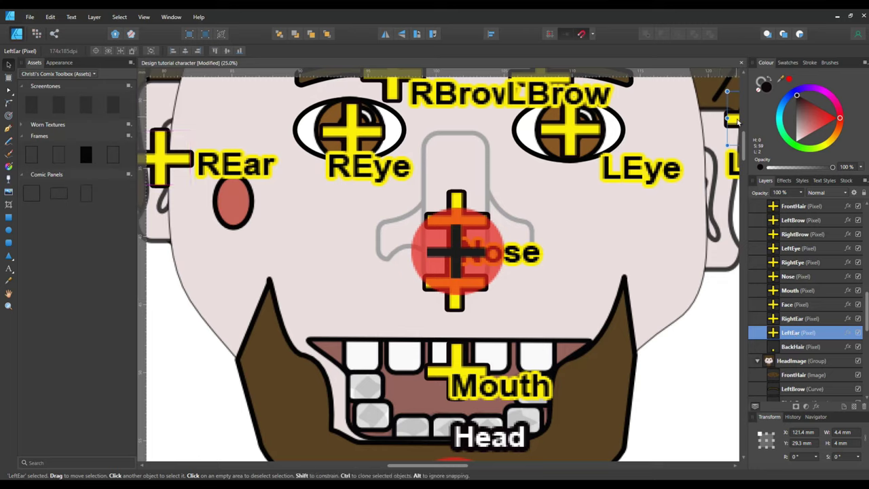
pyautogui.moveTo(736, 121); pyautogui.dragTo(687, 175)
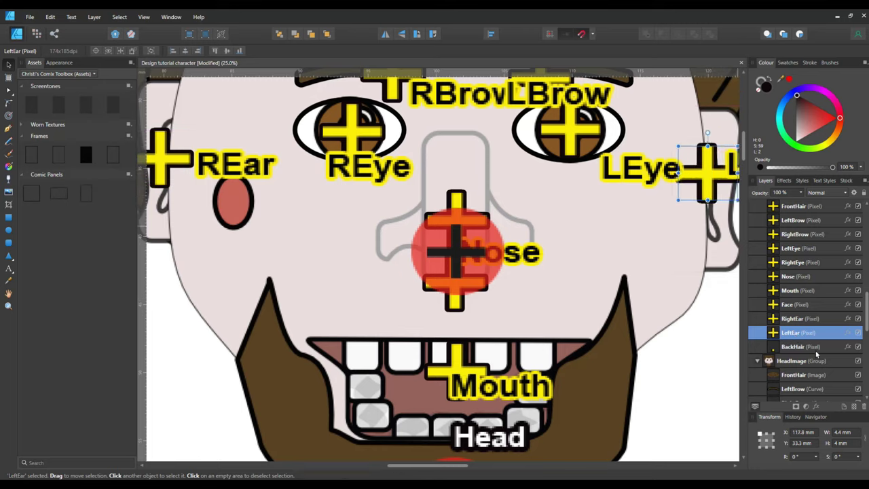
pyautogui.click(810, 348)
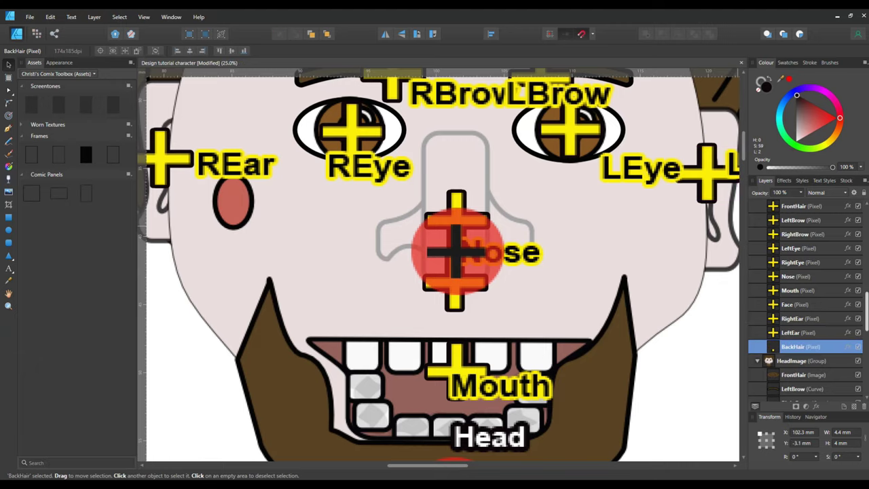
pyautogui.moveTo(867, 307); pyautogui.dragTo(866, 233)
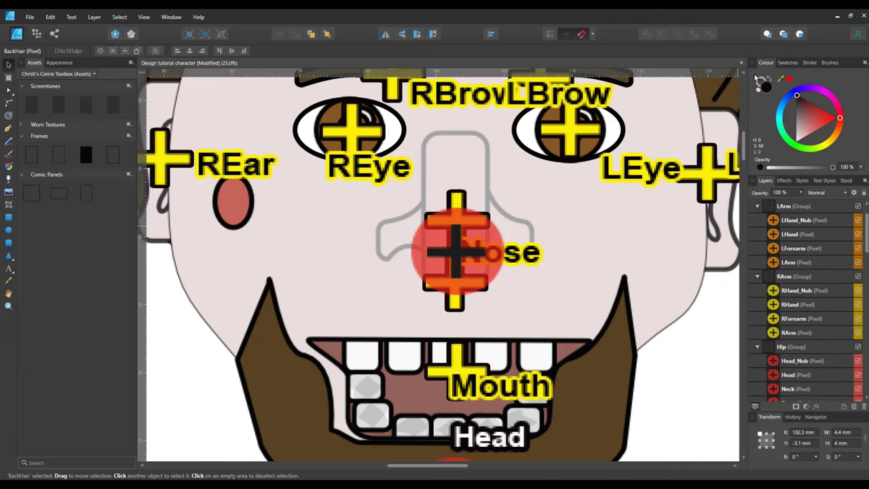
pyautogui.moveTo(745, 151); pyautogui.dragTo(744, 110)
# - Move the BackHair cross down onto the back hair beside the Head_Nub label
pyautogui.moveTo(504, 170); pyautogui.dragTo(636, 286)
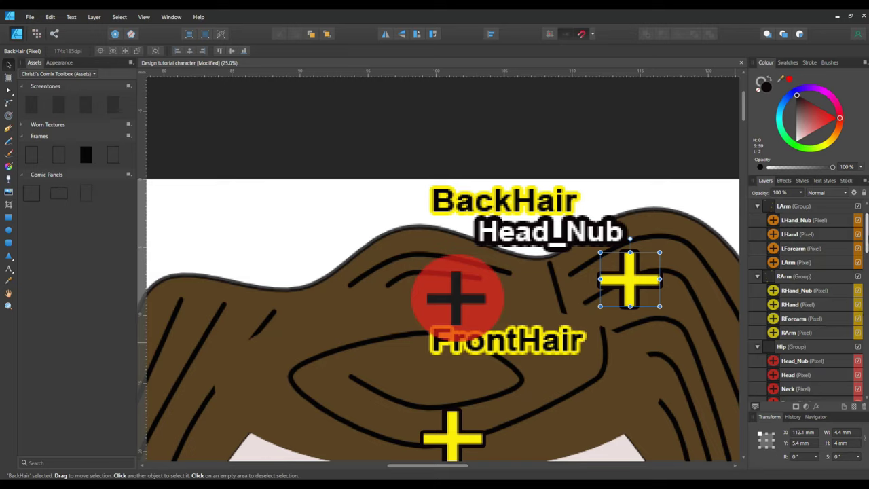
pyautogui.scroll(-5, 807, 298)
pyautogui.scroll(-2, 807, 299)
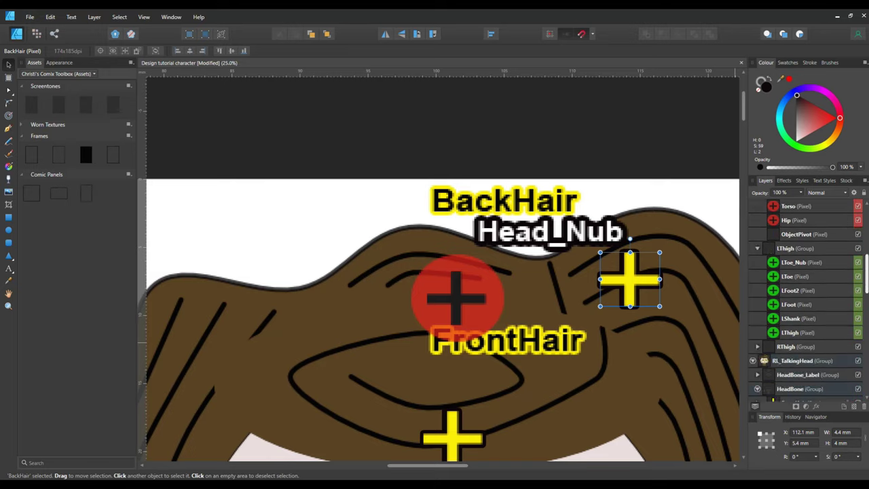
pyautogui.scroll(3, 807, 299)
pyautogui.scroll(-10, 808, 299)
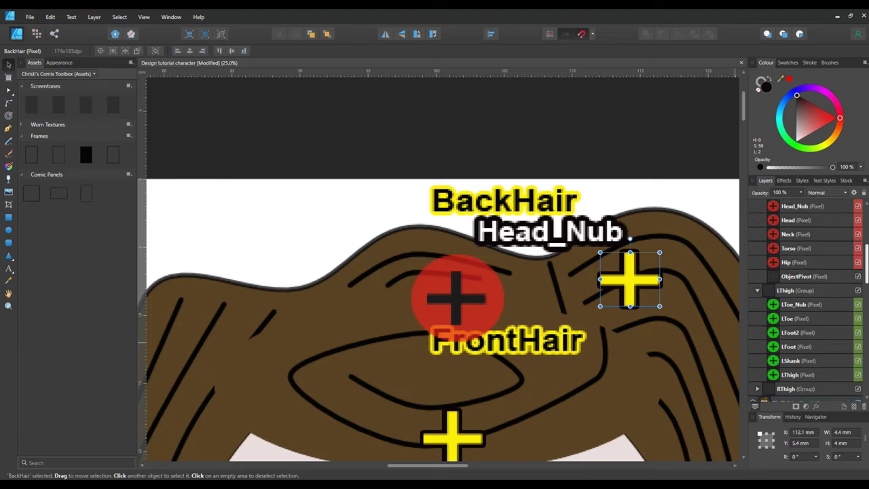
pyautogui.scroll(-3, 806, 296)
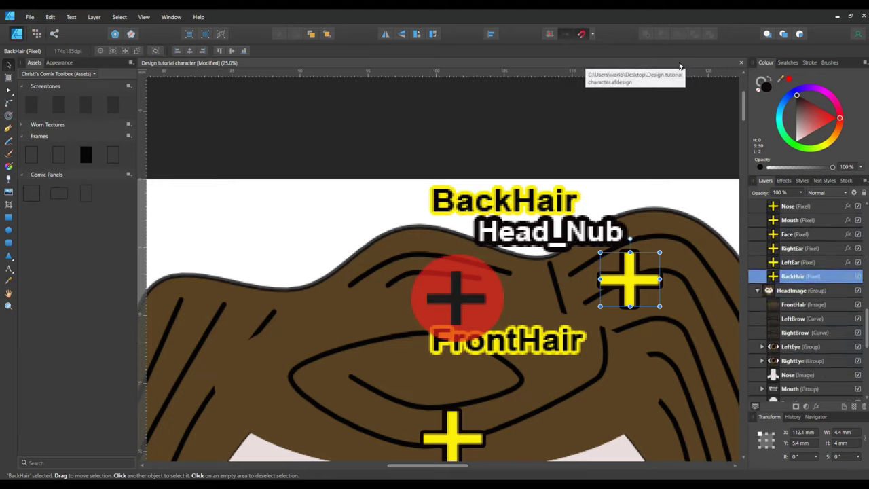
# - Use Zoom to Width so the whole character with every bone marker, from shoes to head, fills the window
pyautogui.click(145, 21)
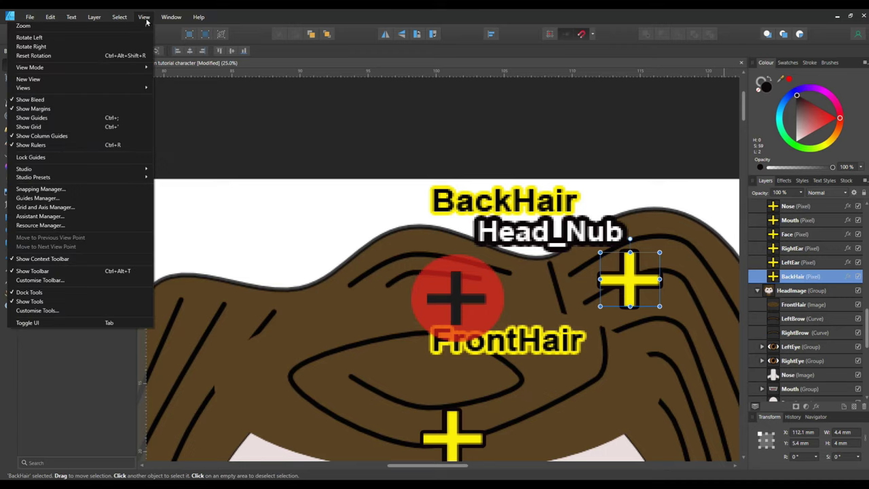
pyautogui.click(144, 18)
pyautogui.click(144, 20)
pyautogui.click(141, 18)
pyautogui.click(140, 18)
pyautogui.click(139, 19)
pyautogui.click(138, 19)
pyautogui.click(144, 18)
pyautogui.click(143, 17)
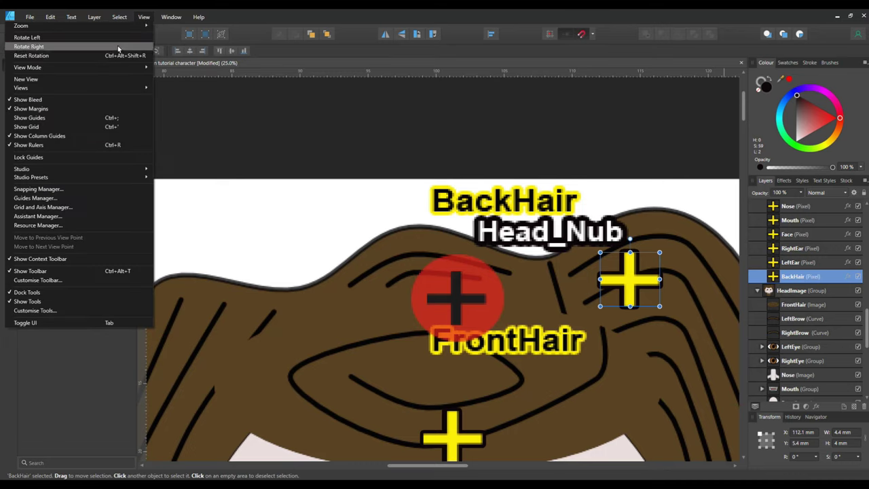
pyautogui.moveTo(145, 26)
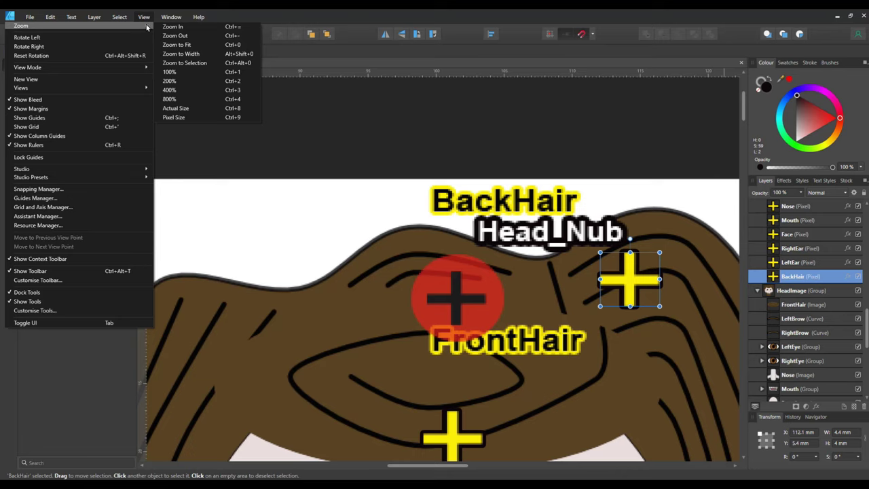
pyautogui.click(201, 57)
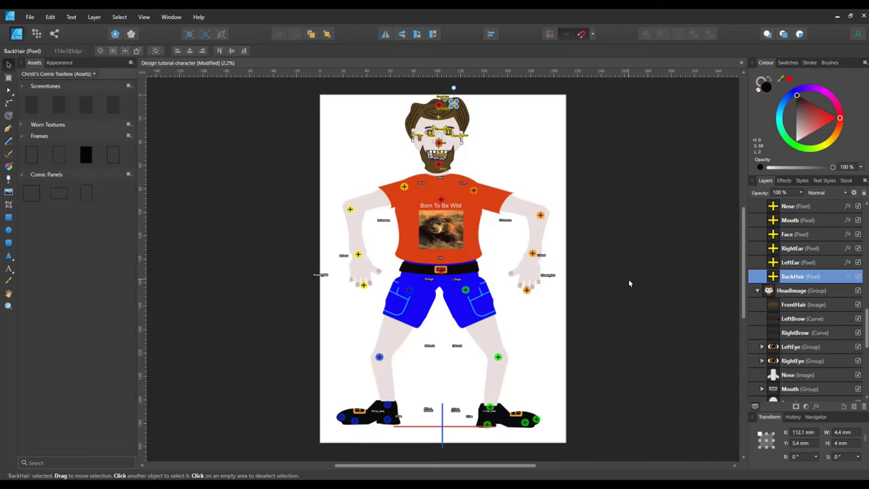
# - Select all objects and export the selection as the editable PSD 'Design tutorial character.psd'
pyautogui.click(119, 17)
pyautogui.click(113, 26)
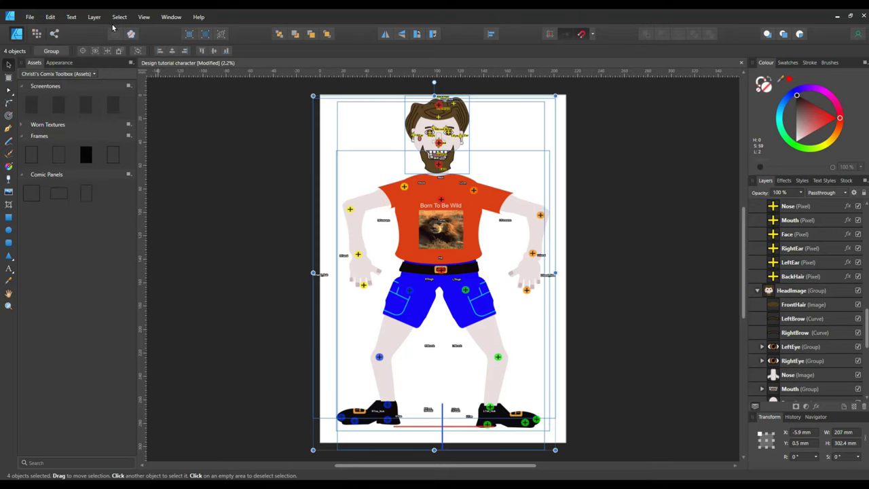
pyautogui.click(30, 17)
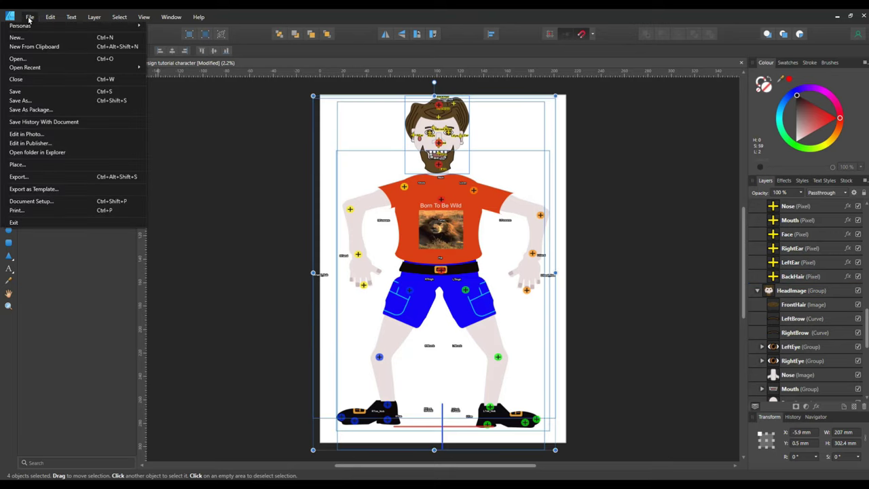
pyautogui.click(77, 178)
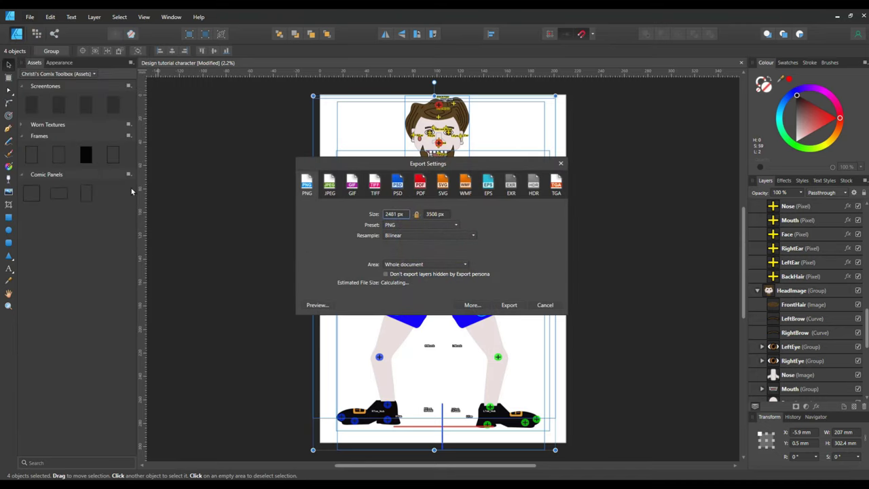
pyautogui.click(463, 266)
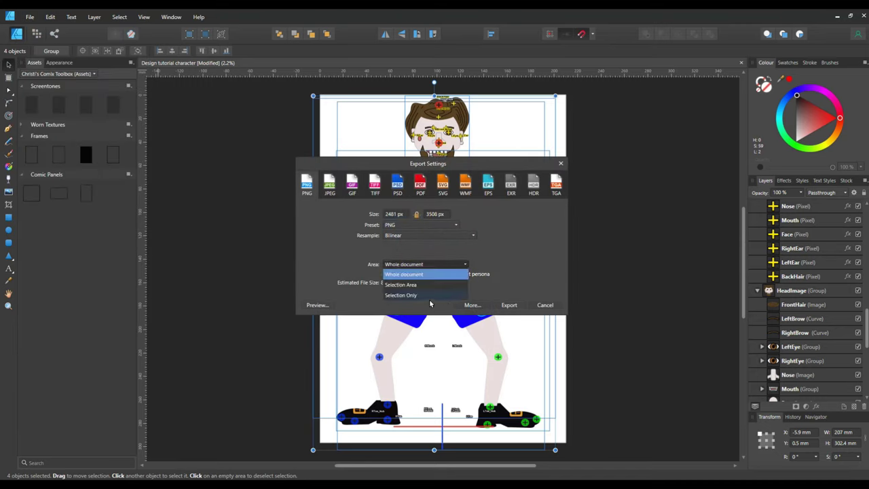
pyautogui.click(434, 296)
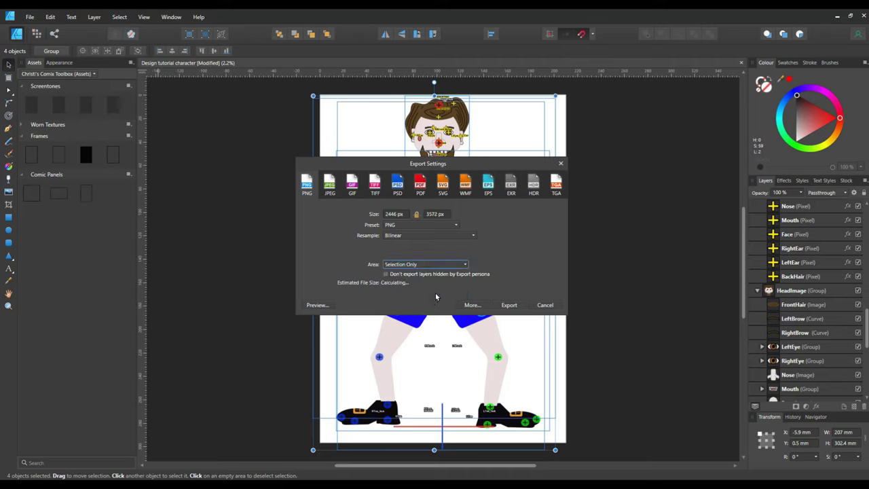
pyautogui.click(398, 192)
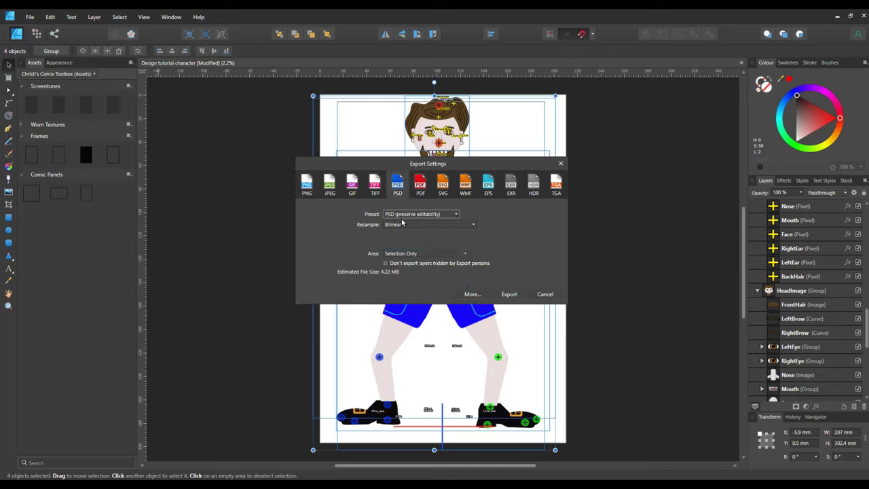
pyautogui.click(509, 294)
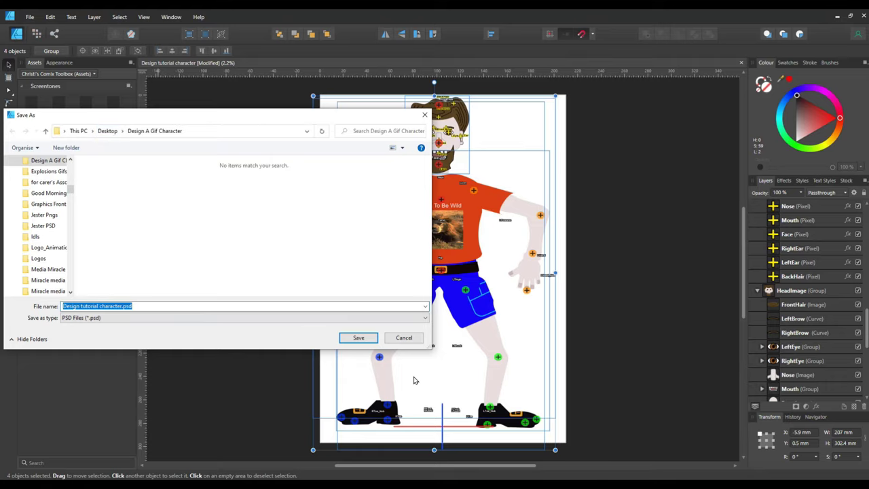
pyautogui.click(359, 338)
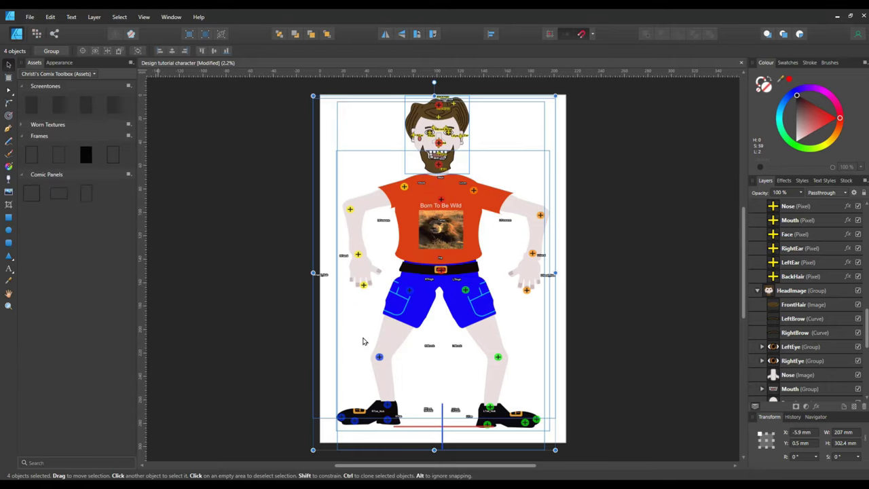